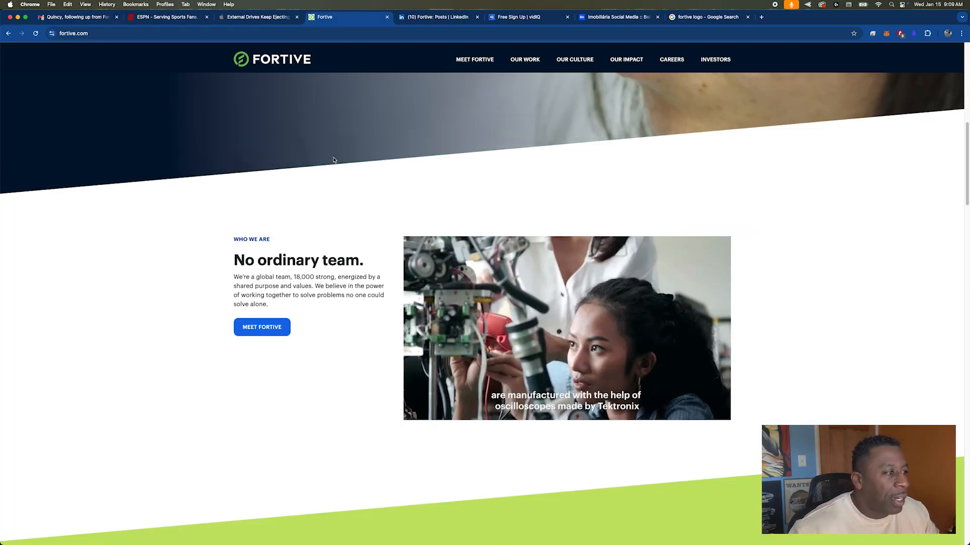
Step: Browse the Fortive website, advancing the 'Fortive in action' carousel through two stories
scroll(333, 158, "up", 8)
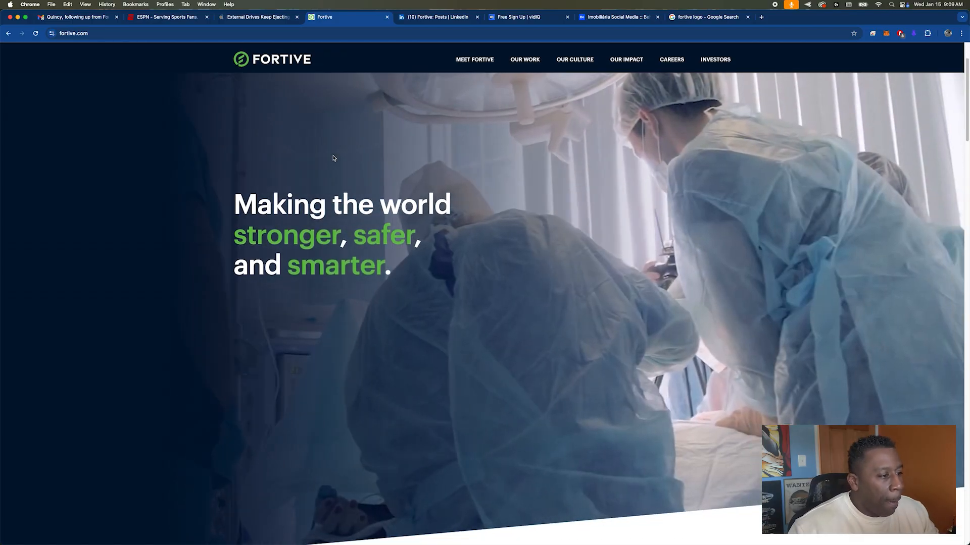
scroll(333, 158, "down", 7)
scroll(333, 158, "up", 8)
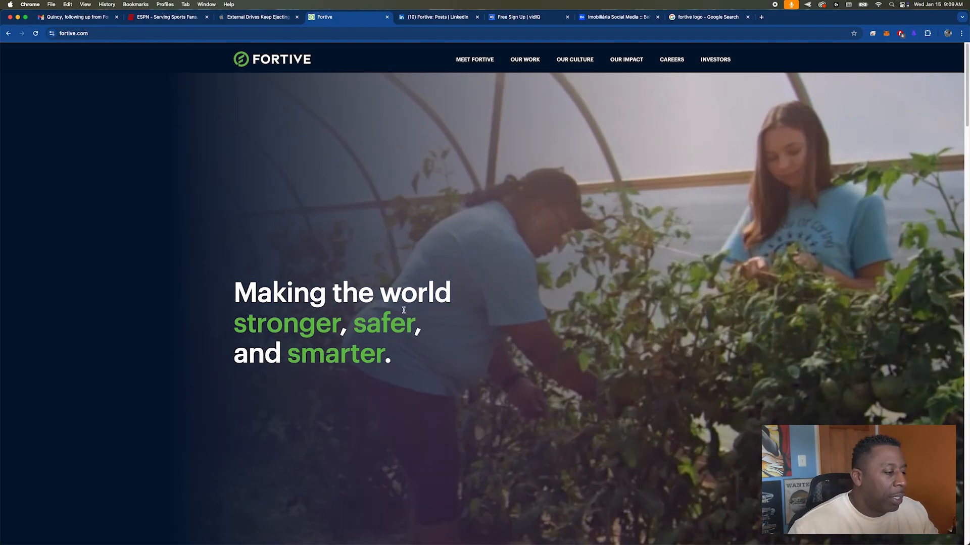
scroll(403, 310, "down", 7)
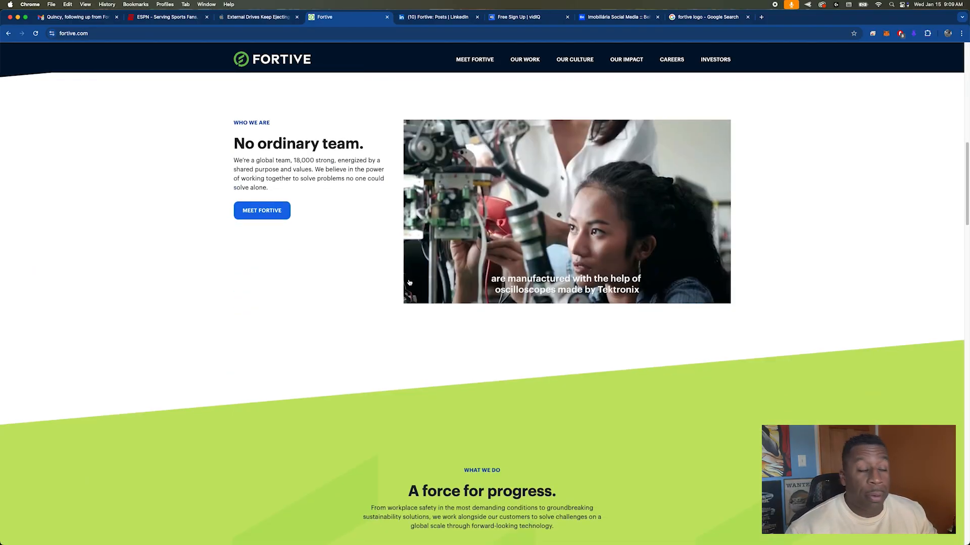
scroll(409, 283, "down", 10)
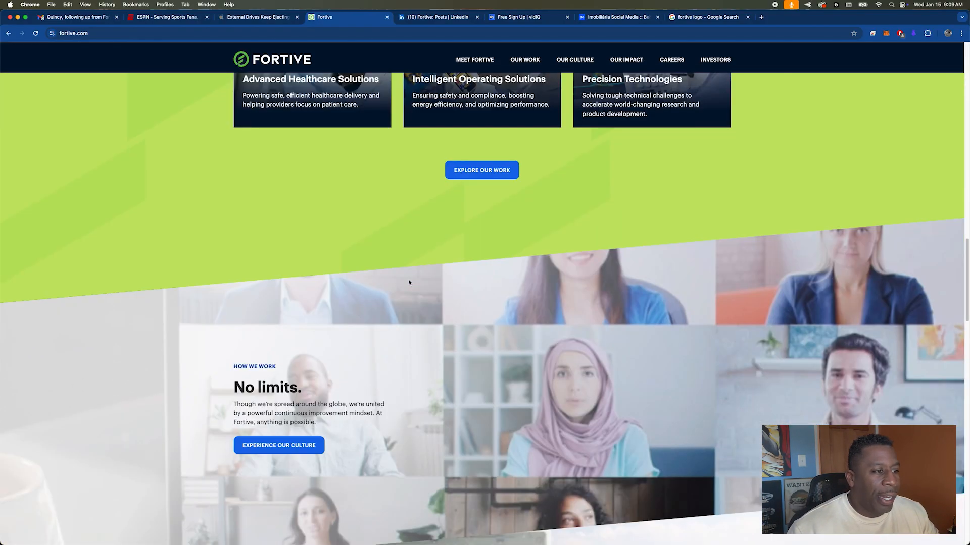
scroll(409, 282, "down", 5)
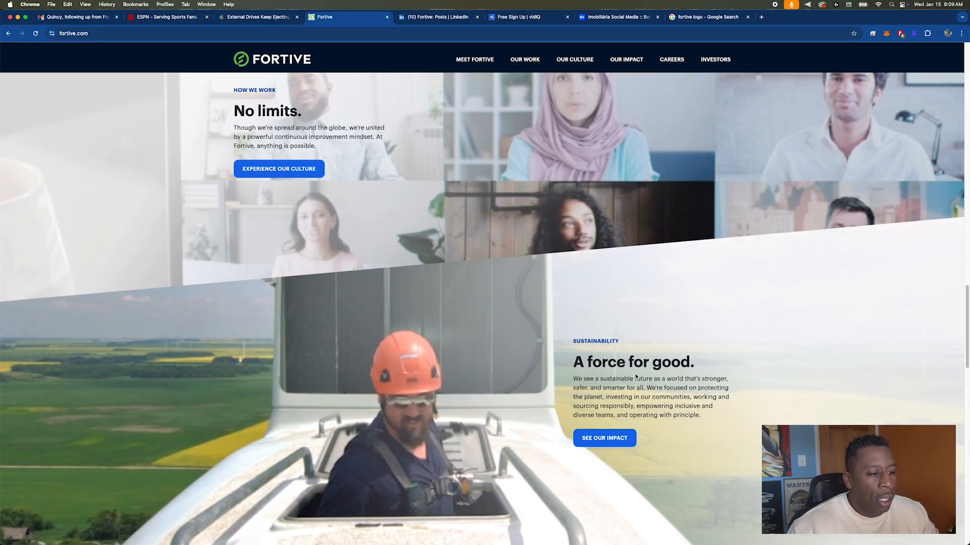
scroll(542, 319, "down", 10)
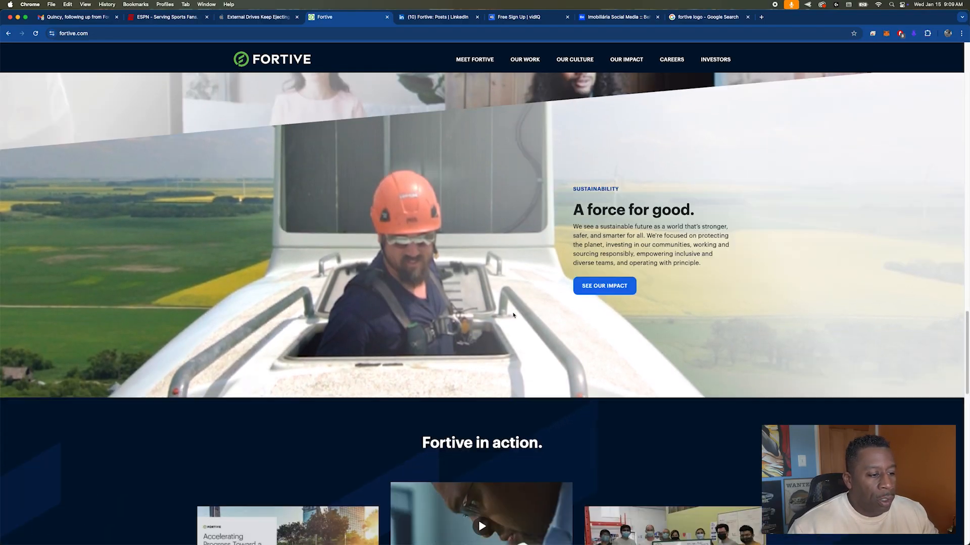
scroll(512, 315, "up", 5)
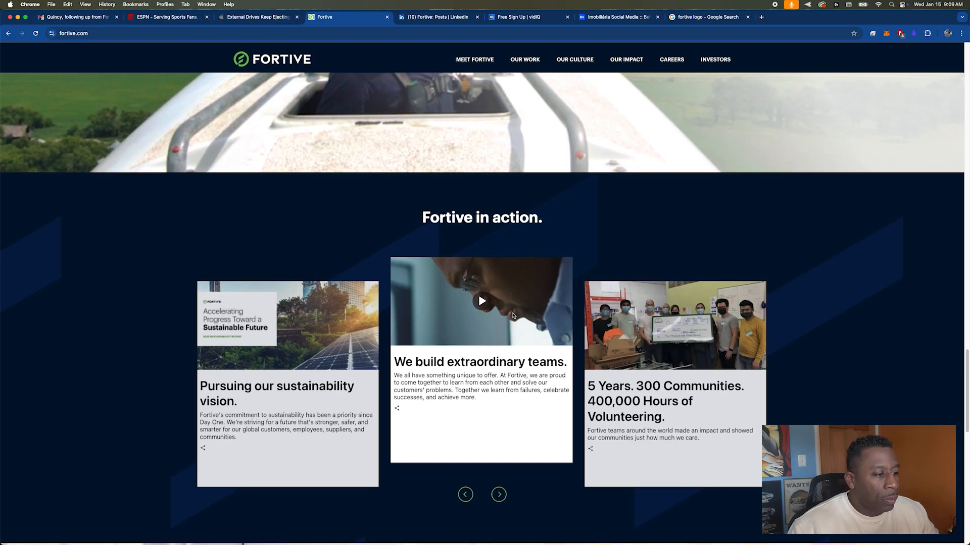
scroll(460, 327, "down", 3)
left_click(500, 370)
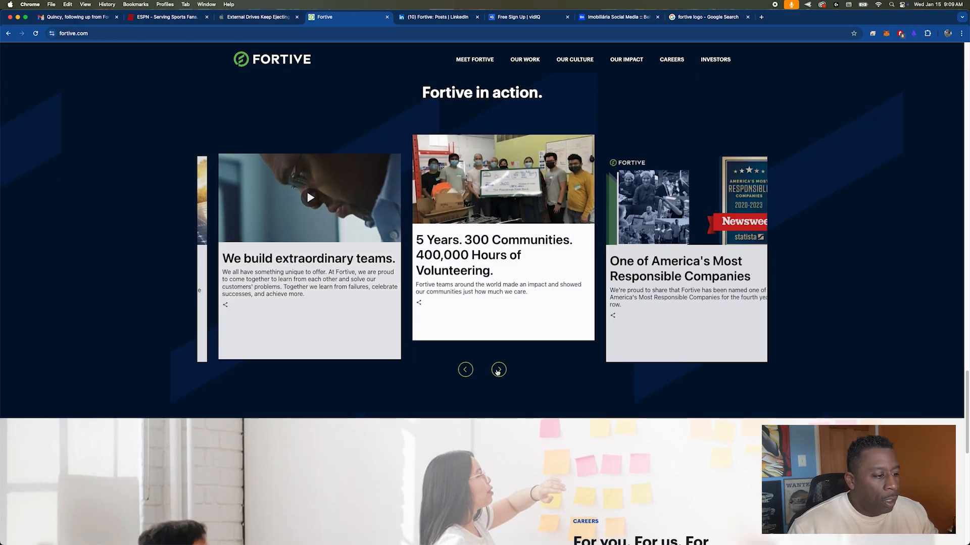
left_click(501, 370)
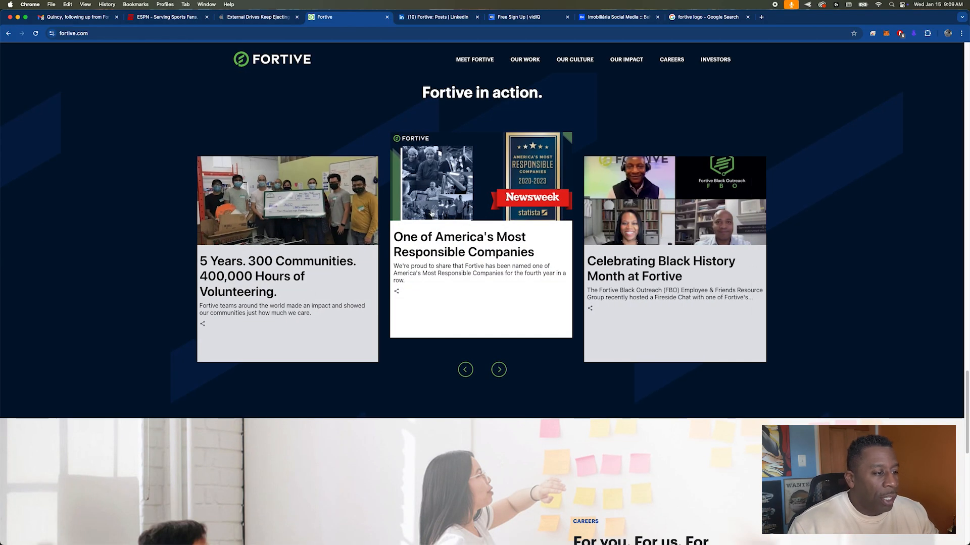
scroll(432, 215, "down", 12)
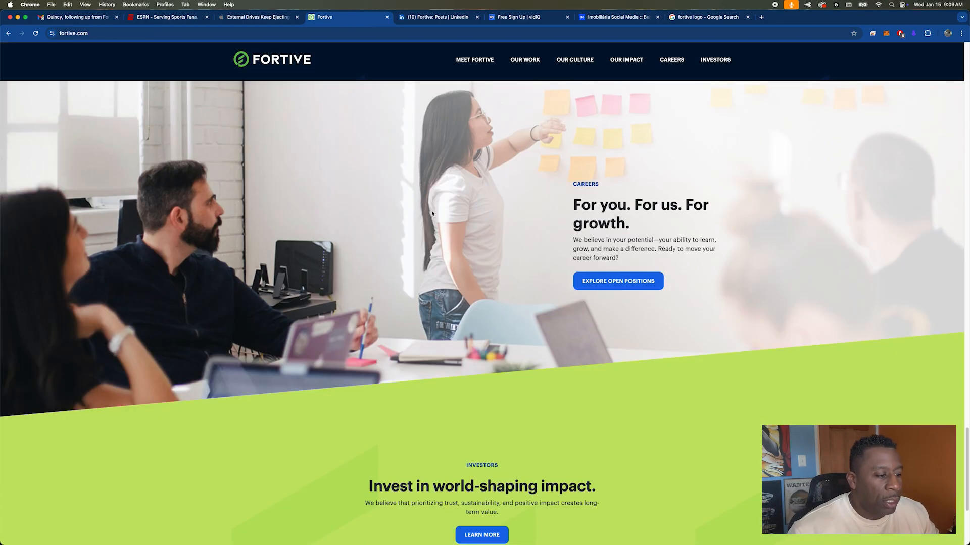
scroll(432, 214, "up", 20)
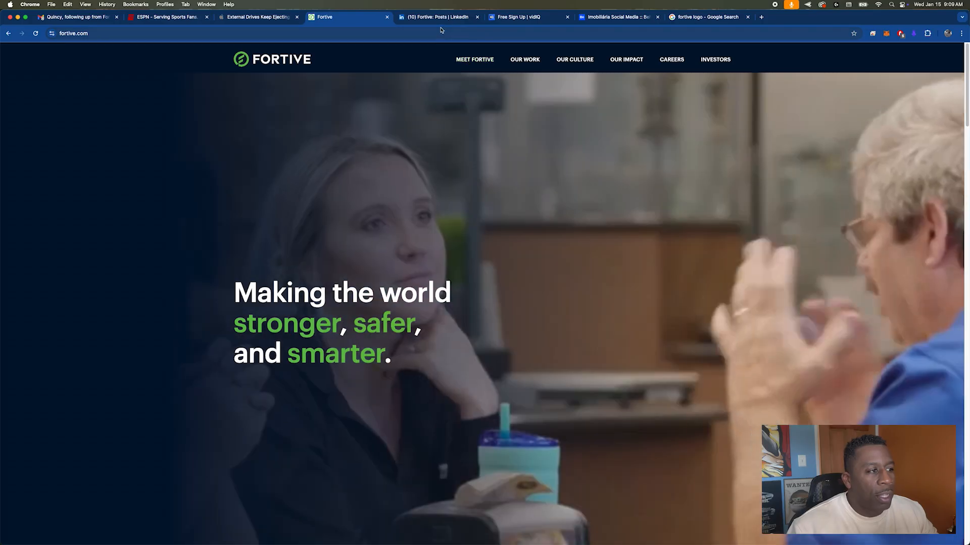
Step: Switch to Fortive's LinkedIn posts, briefly revisit the website, then scroll down the posts feed
left_click(434, 18)
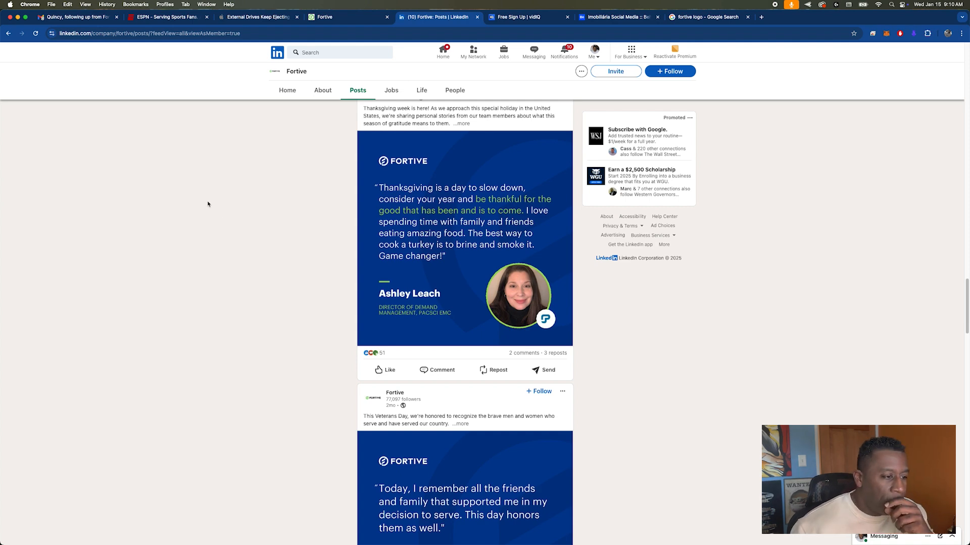
scroll(207, 204, "up", 15)
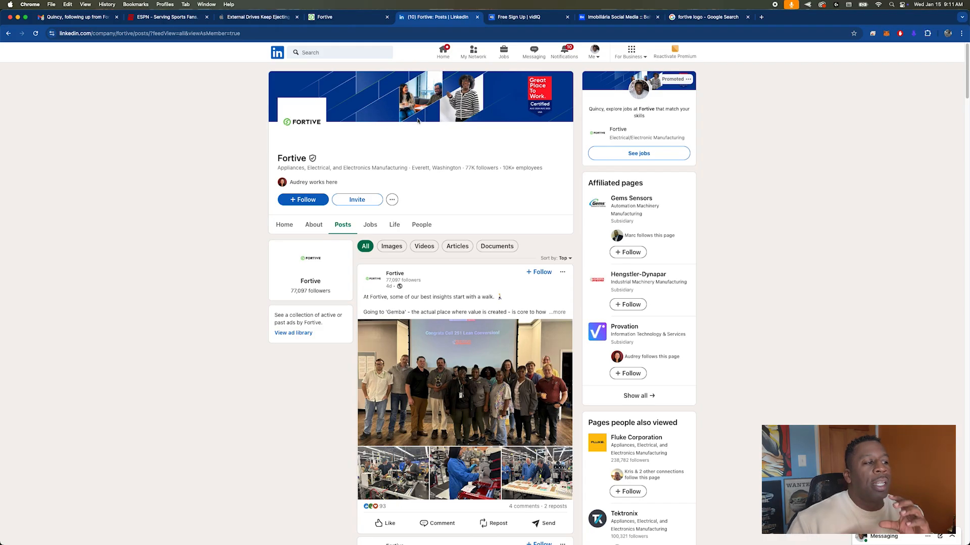
left_click(323, 17)
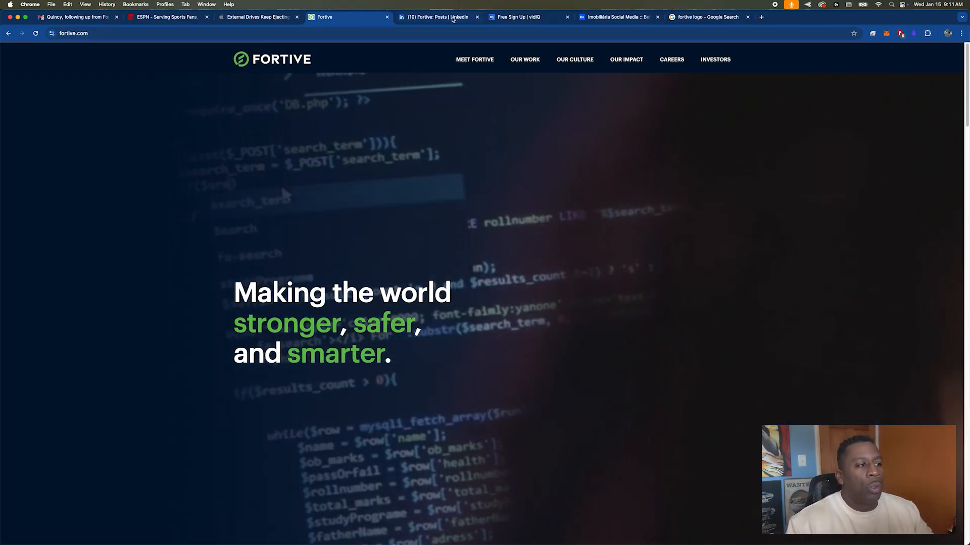
left_click(450, 19)
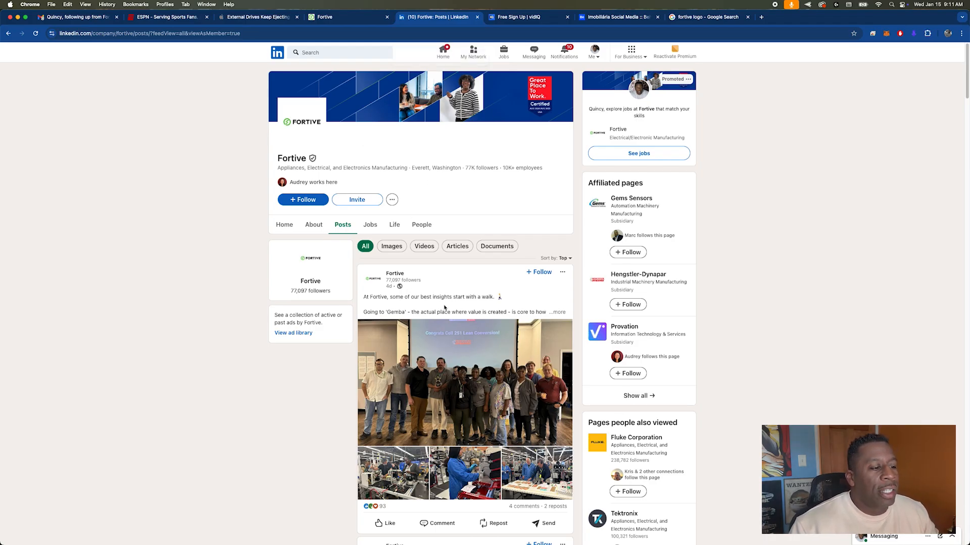
scroll(444, 307, "down", 15)
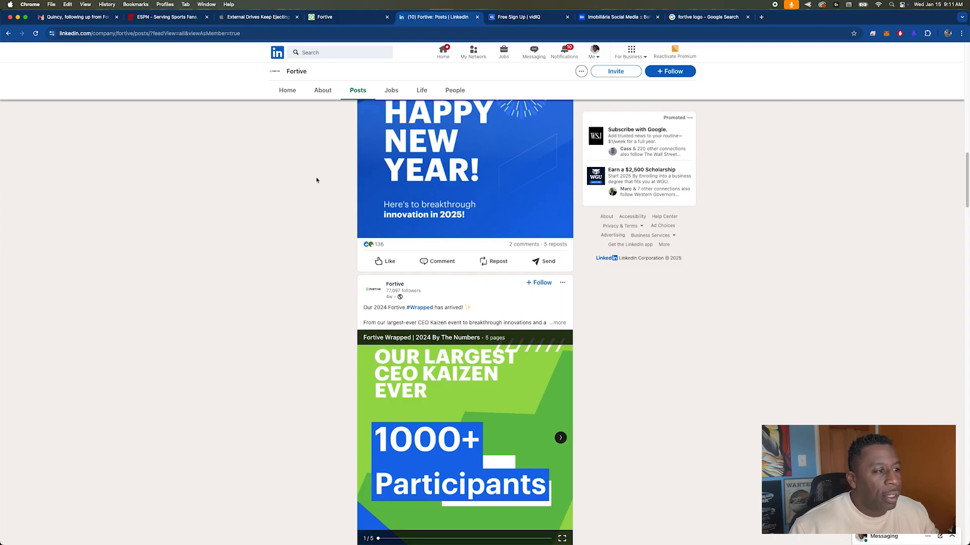
Step: In the Fortive Finder folder, Quick Look through the downloaded quote-card JPEGs
key("super+Tab")
key("super+Tab")
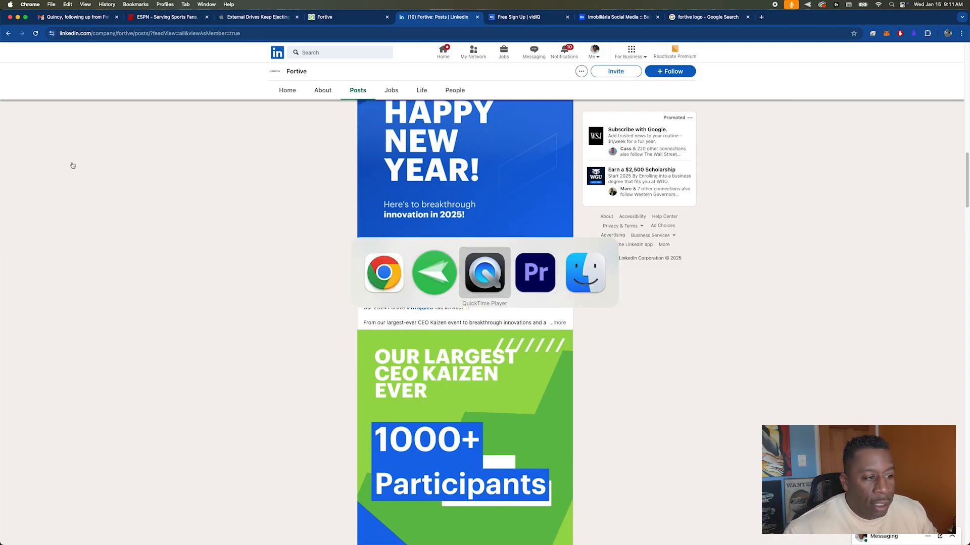
key("super+Tab")
key("super+Tab")
left_click(434, 154)
key("space")
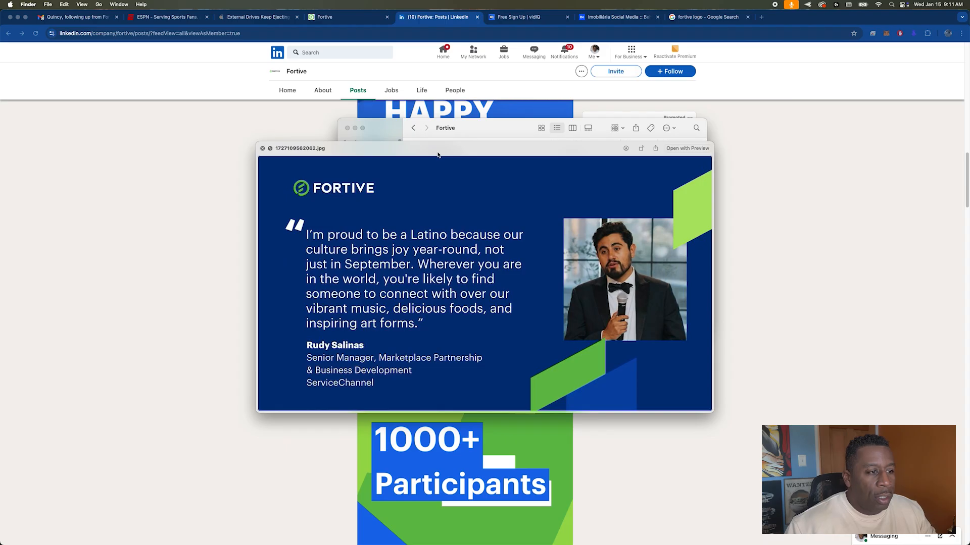
key("Down")
key("Down")
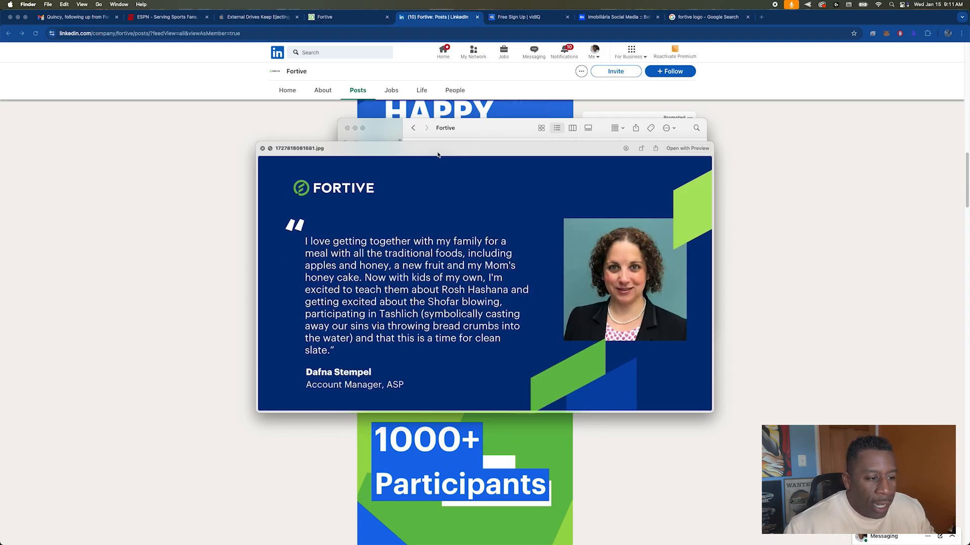
key("Down")
key("Down")
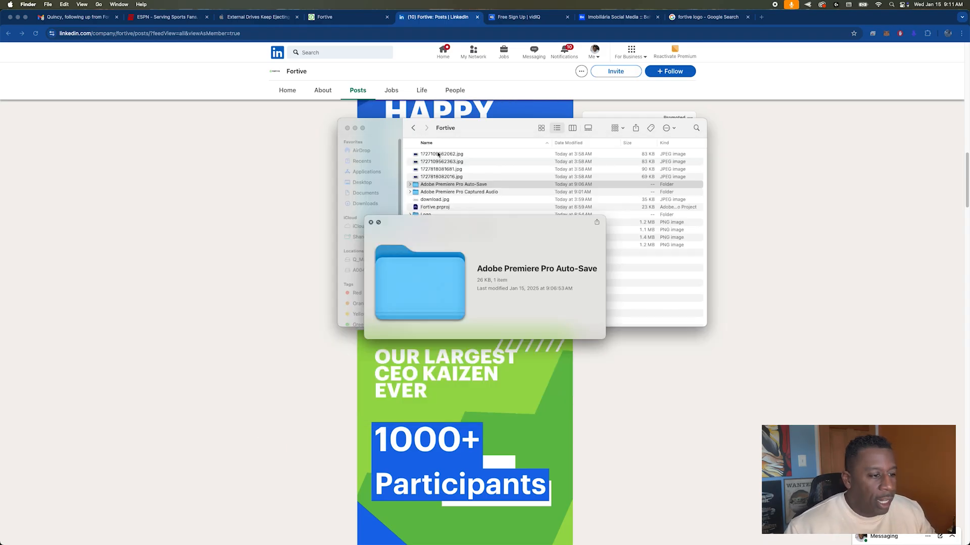
key("space")
Step: Preview the quote screenshots, close Quick Look and return to the other window
key("Down")
key("Down")
key("Down")
key("Down")
key("Down")
key("space")
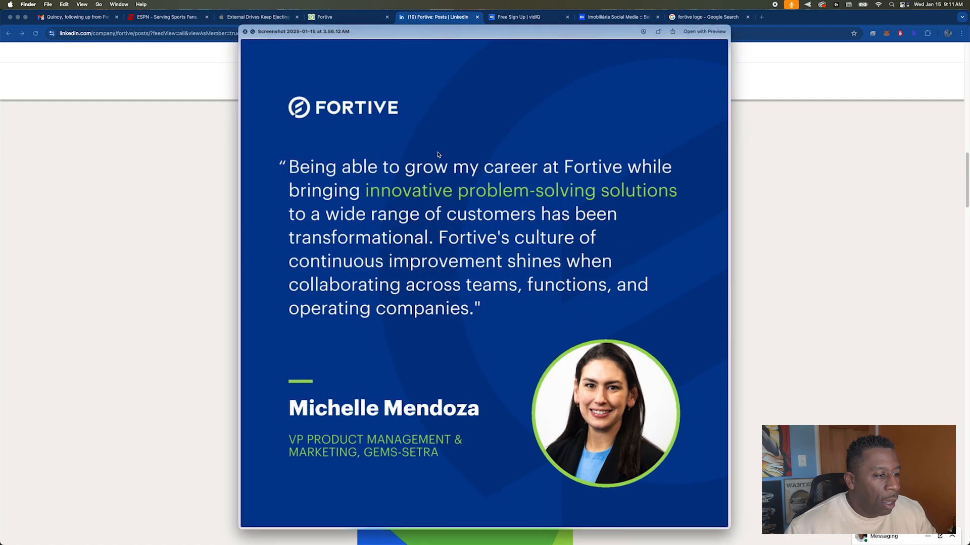
key("Down")
key("Down")
key("Down")
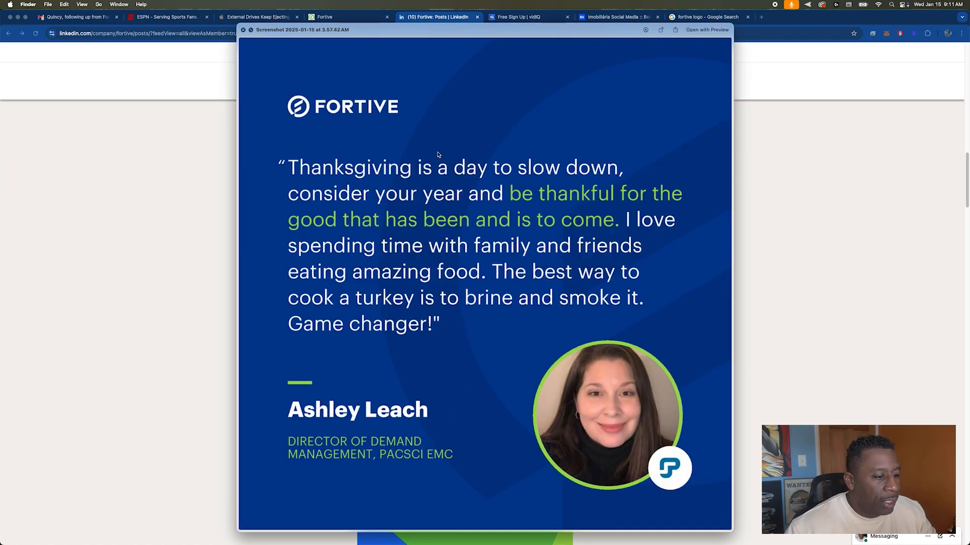
key("space")
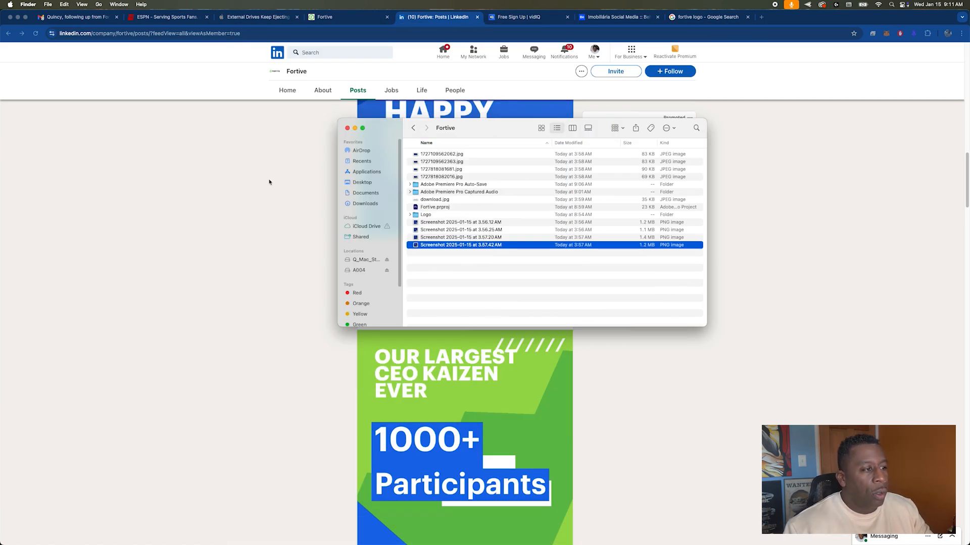
left_click(187, 195)
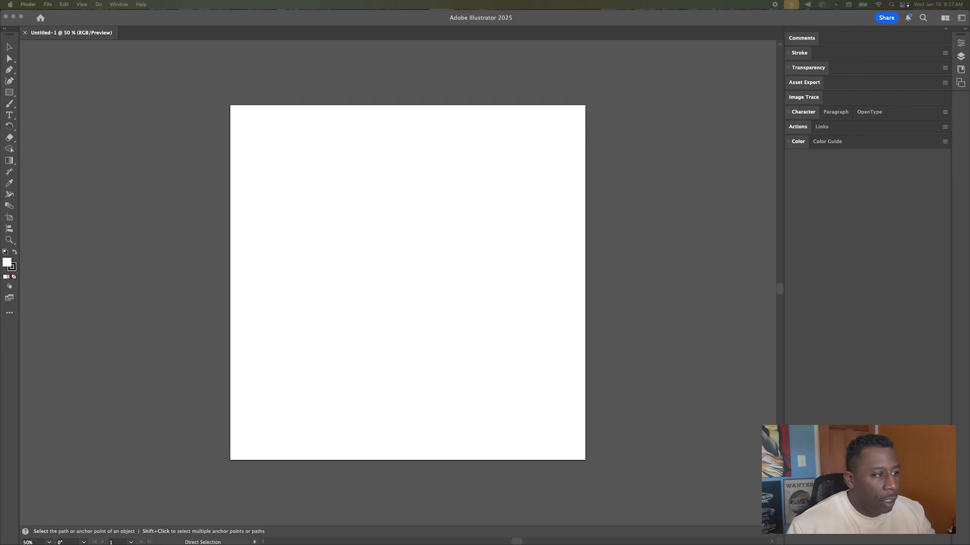
Step: Paste the blue testimonial image, scale it down and place it right of the artboard
left_click(634, 188)
key("super+v")
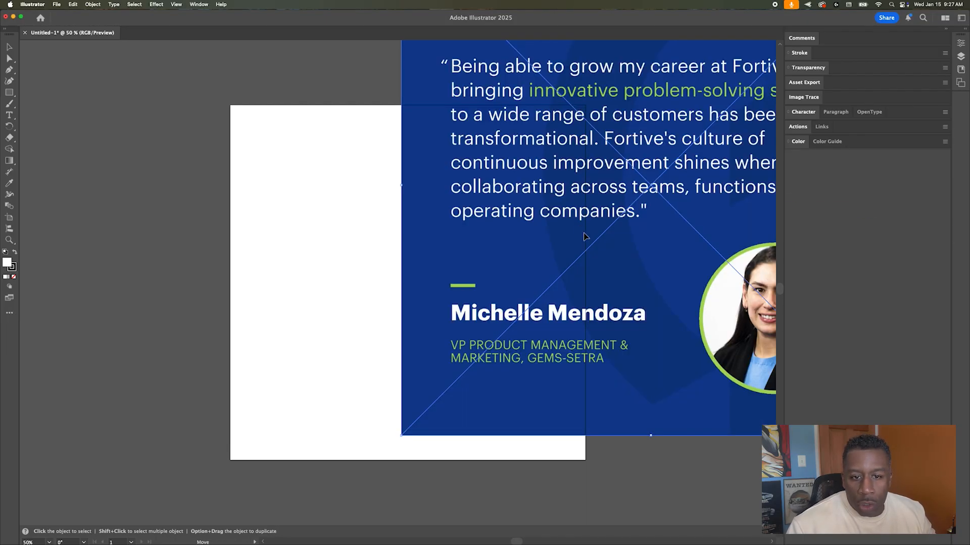
left_click_drag(535, 125, 473, 242)
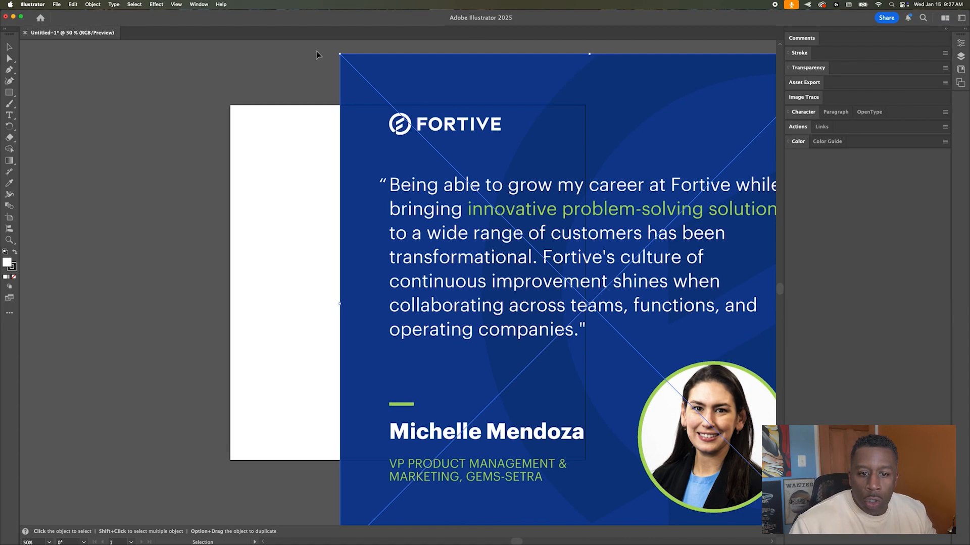
left_click_drag(341, 54, 444, 101)
left_click_drag(458, 187, 616, 156)
scroll(598, 169, "right", 5)
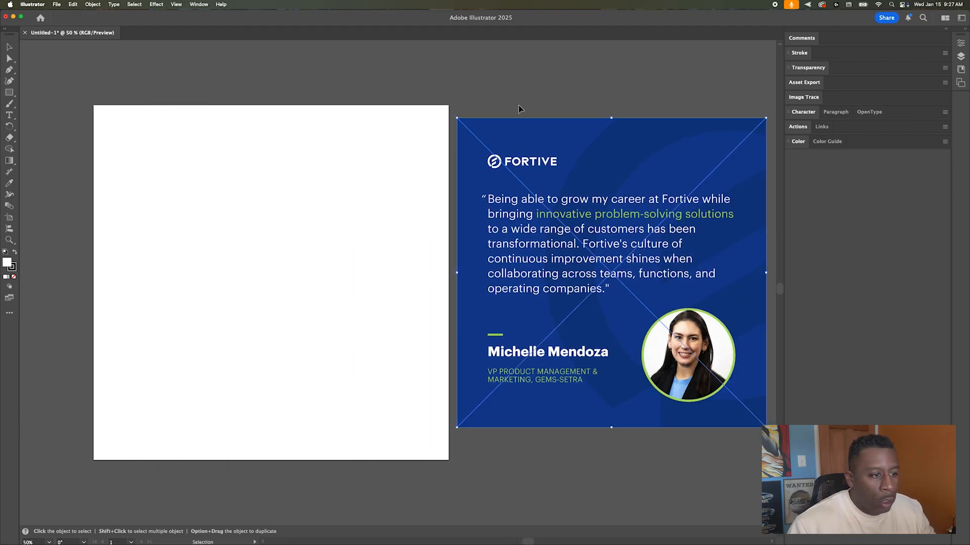
Step: Drop the Fortive logo image onto the canvas and move it over the artboard and card
left_click(512, 89)
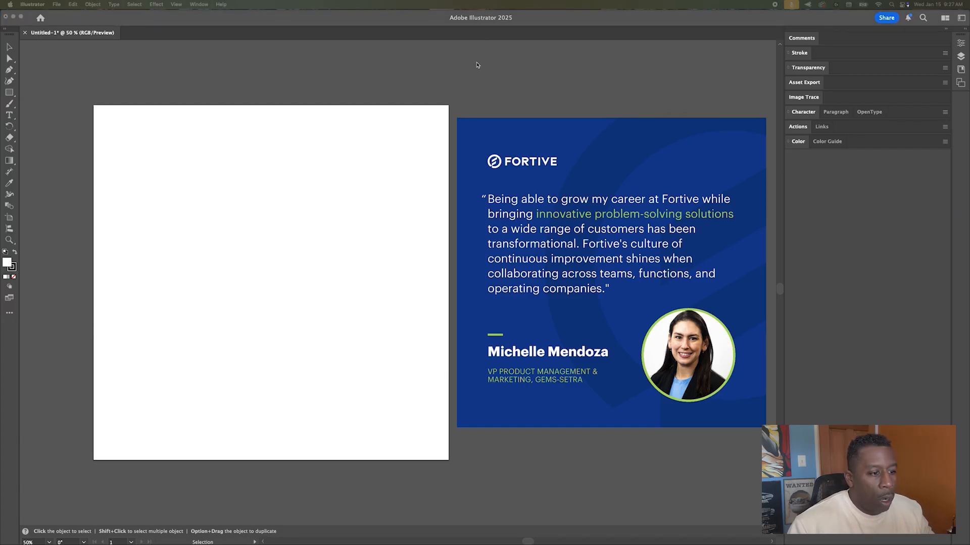
left_click_drag(473, 80, 483, 86)
left_click_drag(177, 75, 626, 123)
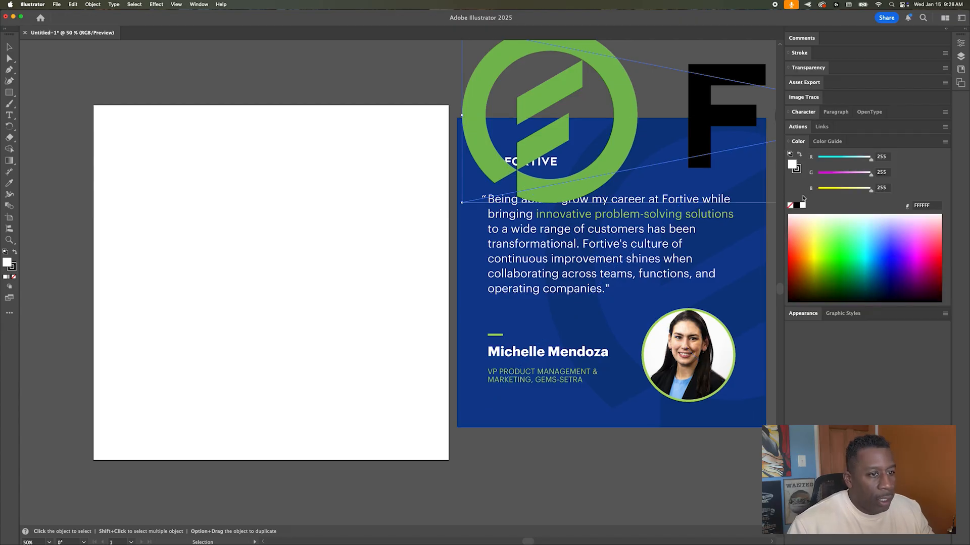
Step: Sample the quote card's dark blue, then Image Trace the logo with 3 Colors and expand it
left_click(8, 183)
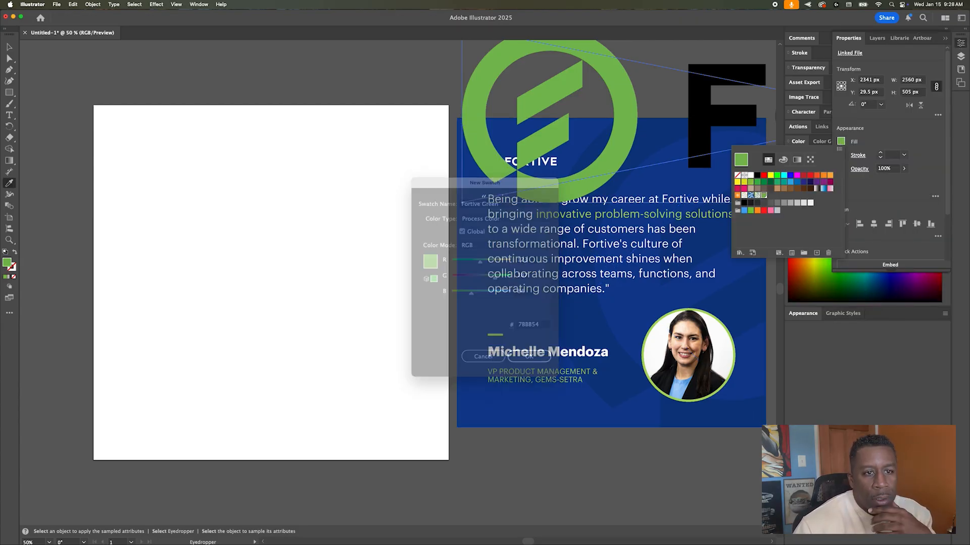
left_click(571, 279)
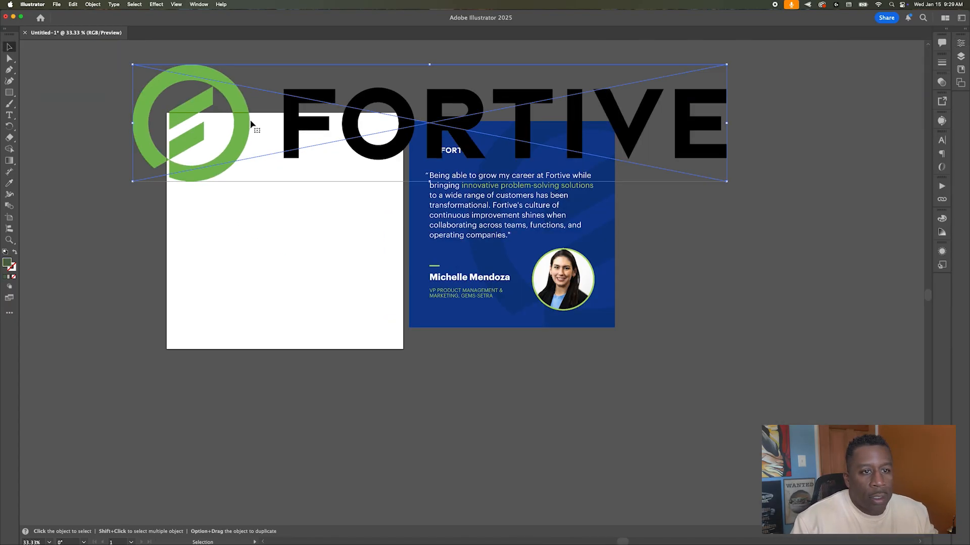
left_click(198, 4)
left_click(212, 283)
left_click(870, 151)
left_click(844, 202)
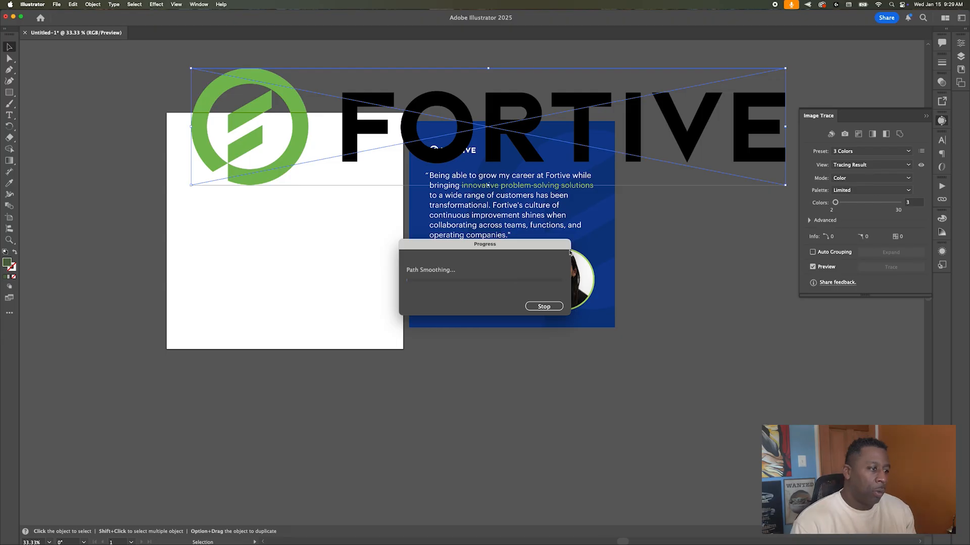
left_click(890, 252)
Step: Delete the traced logo's white background pieces and move the logo below the artboards
key("a")
left_click(323, 126)
key("Delete")
left_click(274, 128)
key("Delete")
key("v")
mouse_move(295, 102)
left_mouse_down()
mouse_move(239, 436)
mouse_move(234, 361)
left_mouse_up()
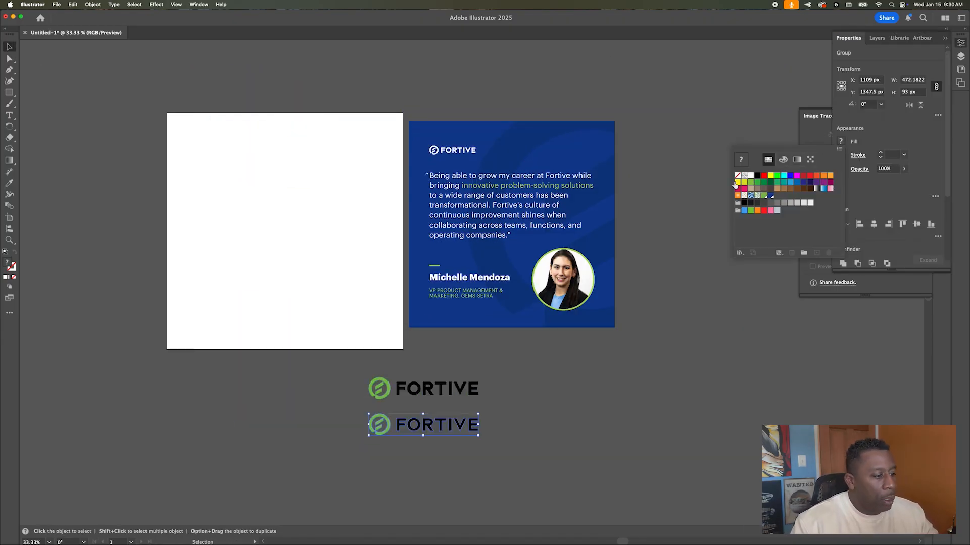
Step: Recolour the logo white and place a solid black copy of it below
left_click(750, 176)
left_click_drag(465, 421, 464, 451)
left_click(841, 142)
left_click(757, 175)
left_click(562, 379)
left_click(960, 69)
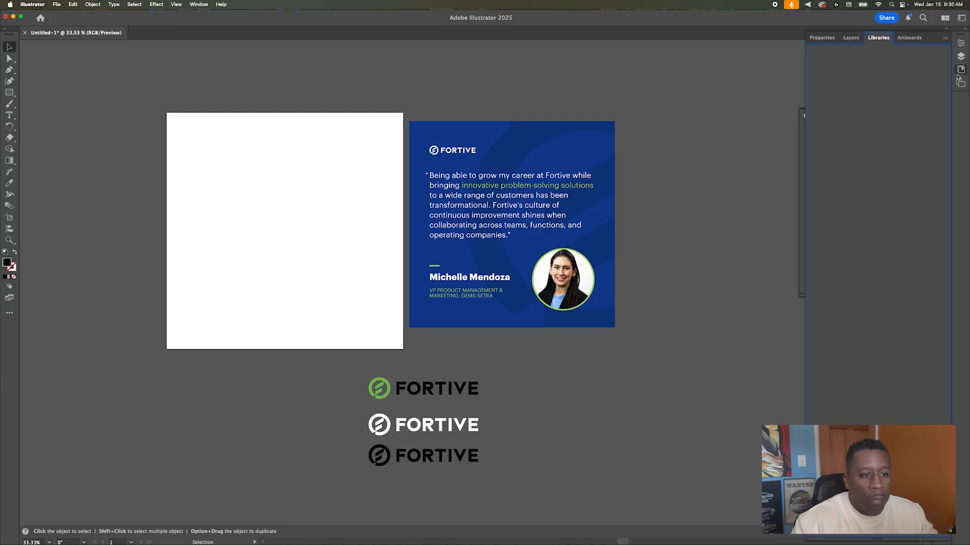
left_click(945, 37)
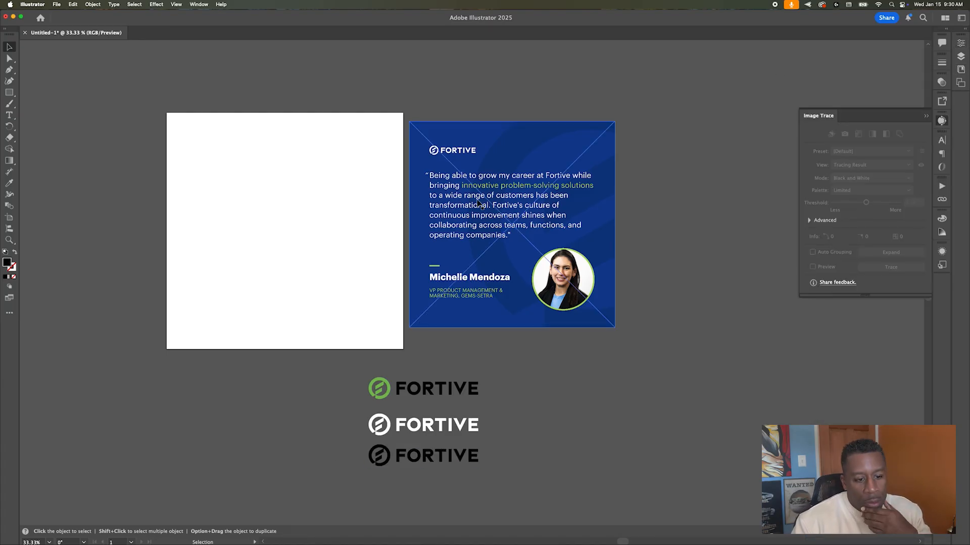
scroll(277, 91, "left", 1)
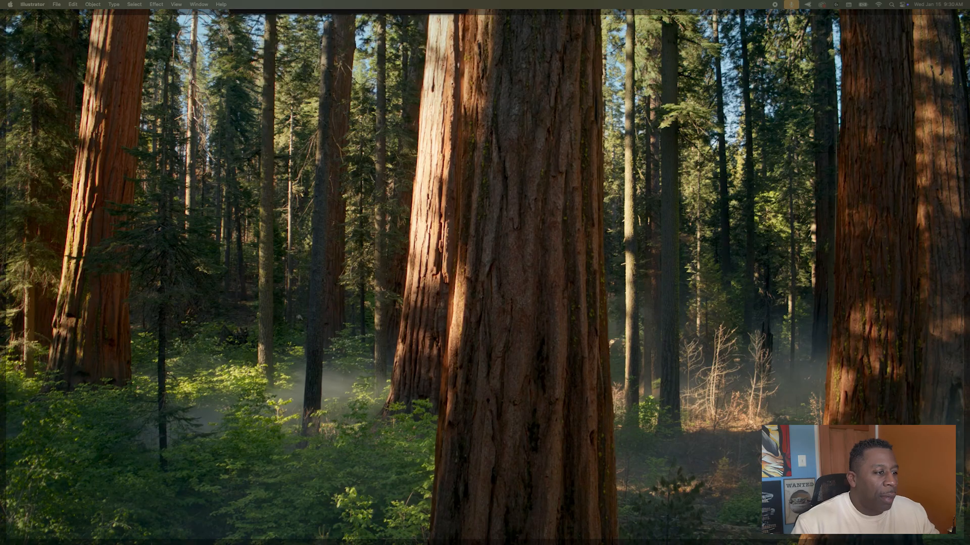
Step: Isolate and copy the Fortive icon from the traced logo
left_click(399, 219)
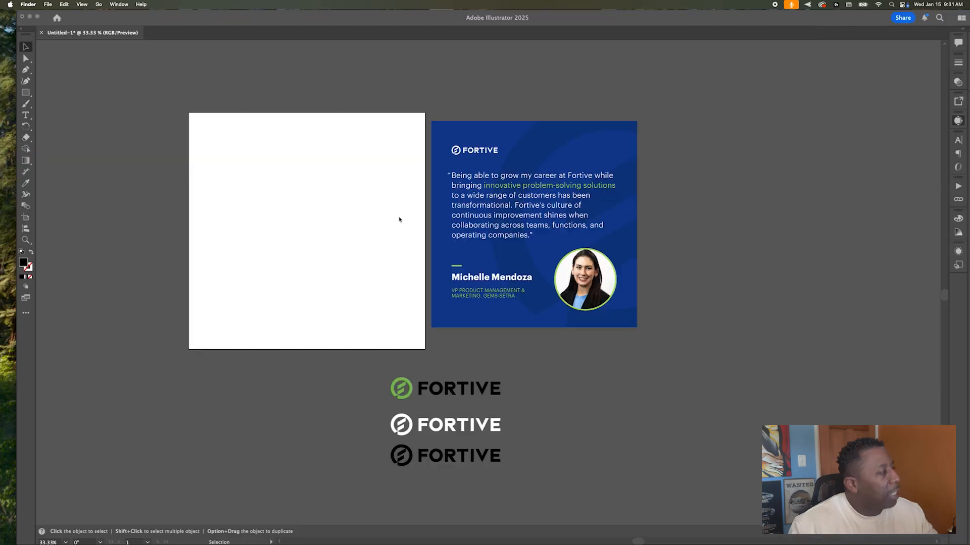
double_click(398, 393)
key("super+c")
key("Escape")
key("super+v")
left_click_drag(482, 294, 613, 394)
key("Delete")
double_click(385, 397)
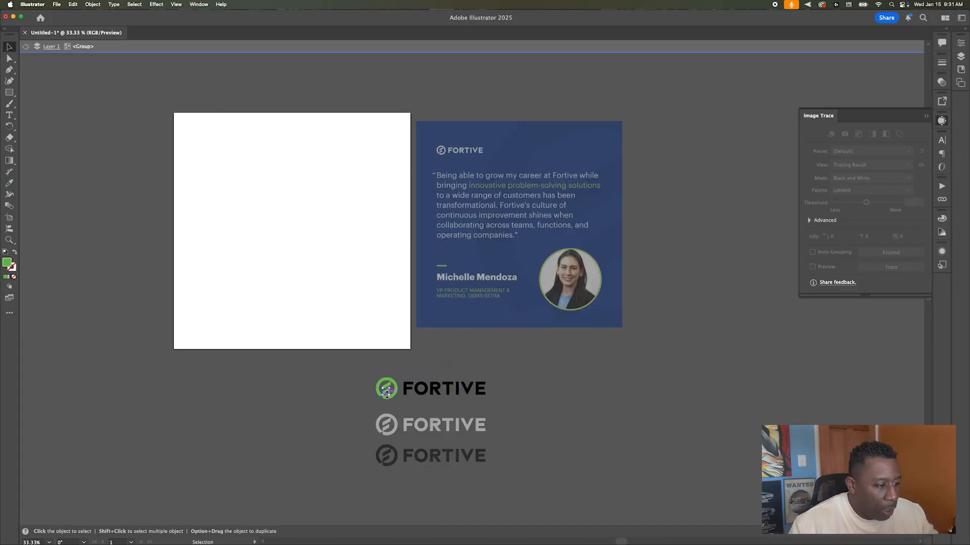
left_click(384, 397)
Step: Paste the icon, enlarge it proportionally and place the large green icon at lower right
scroll(386, 386, "up", 5)
key("super+c")
key("Escape")
scroll(478, 310, "down", 6)
key("super+v")
left_click_drag(480, 292, 537, 348)
left_click_drag(440, 248, 663, 345)
scroll(664, 341, "up", 1)
left_click_drag(646, 376, 635, 358)
Step: Draw a rectangle covering the left artboard and fill it with the Fortive blue
left_click_drag(309, 132, 487, 309)
key("v")
left_click(359, 74)
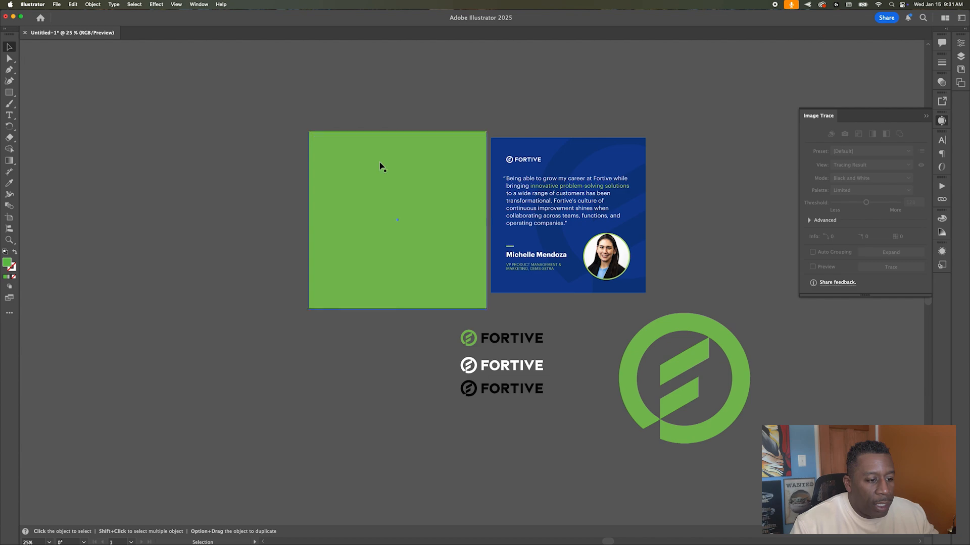
left_click(941, 218)
left_click(960, 43)
key("i")
left_click(565, 166)
key("v")
scroll(344, 190, "right", 2)
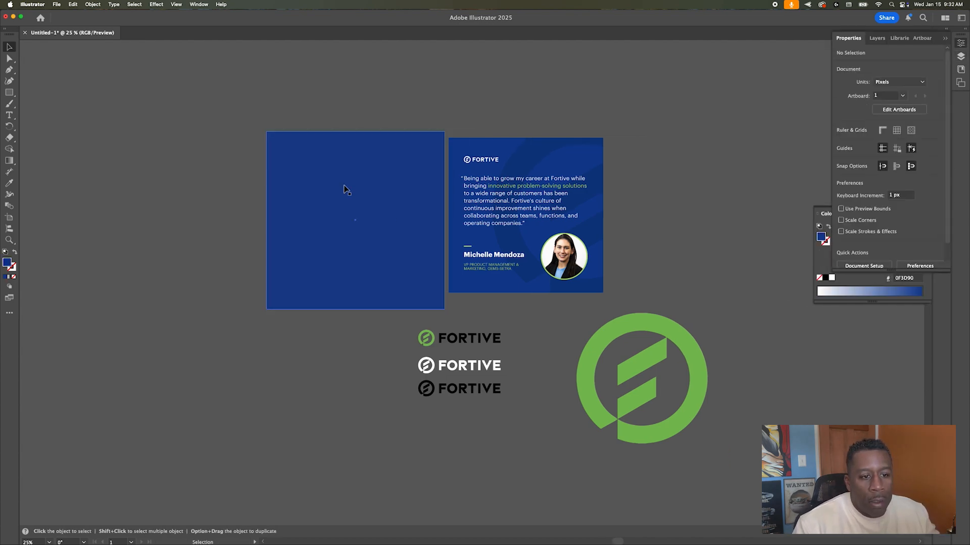
scroll(353, 167, "up", 3)
Step: Copy the lower slanted bar out of the green icon's group and paste it
left_click(513, 391)
left_click(392, 335)
scroll(392, 336, "down", 1)
double_click(751, 357)
double_click(751, 357)
left_click_drag(751, 357, 701, 368)
key("super+z")
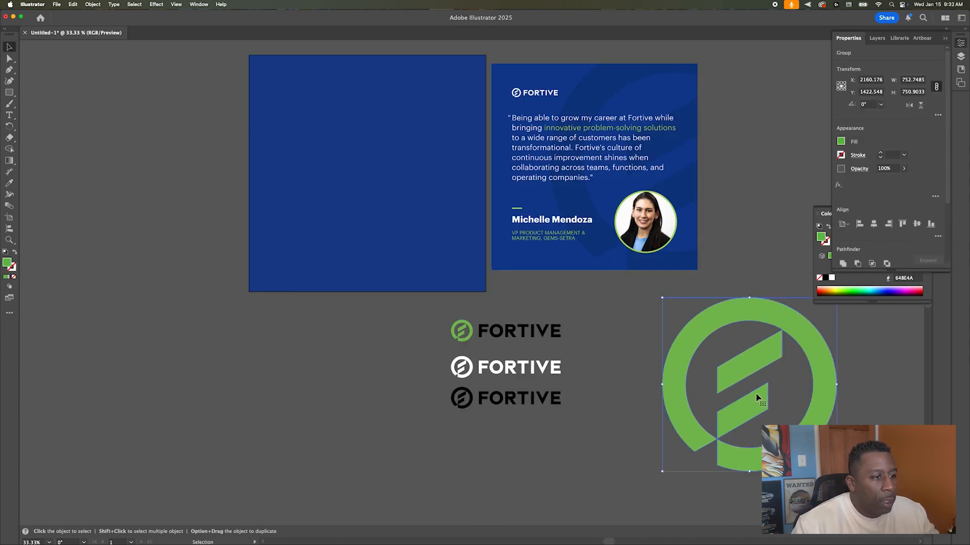
double_click(751, 357)
double_click(751, 357)
double_click(756, 396)
double_click(756, 396)
key("super+c")
key("Escape")
key("super+v")
Step: Stack duplicates of the bar into a tall slanted green column on the left artboard
left_click_drag(481, 276, 303, 105)
left_click_drag(303, 105, 299, 144, "alt")
key("super+d")
key("super+d")
left_click_drag(296, 187, 296, 164)
left_click_drag(299, 219, 372, 186)
scroll(313, 197, "left", 2)
left_click(372, 160)
left_click(371, 133, "shift")
left_click_drag(373, 107, 373, 212, "alt+shift")
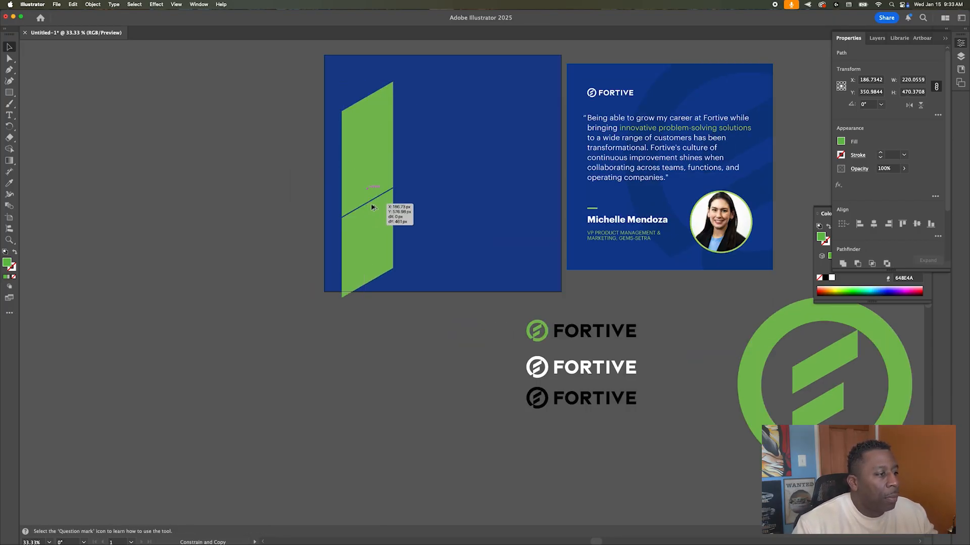
left_click_drag(372, 204, 372, 207, "alt+shift")
scroll(372, 206, "up", 1)
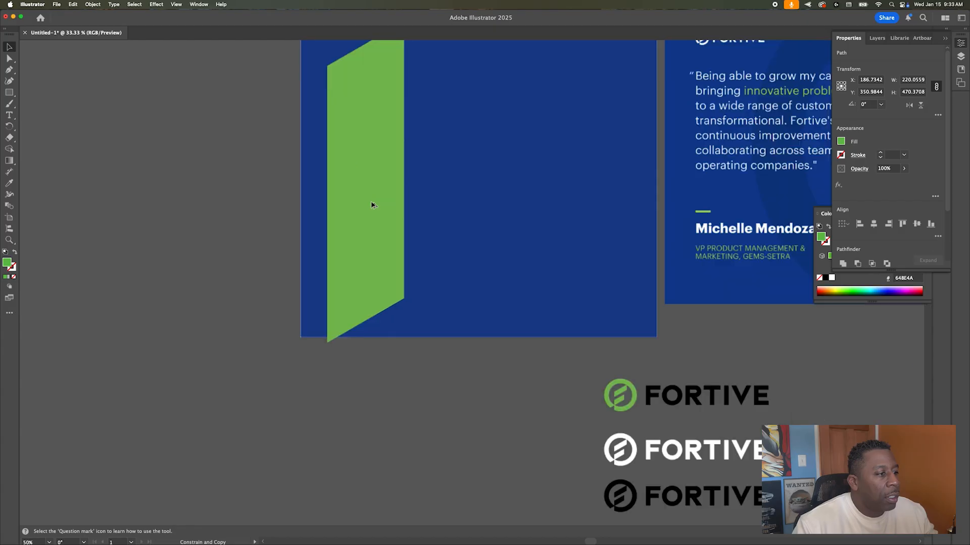
scroll(497, 186, "down", 4)
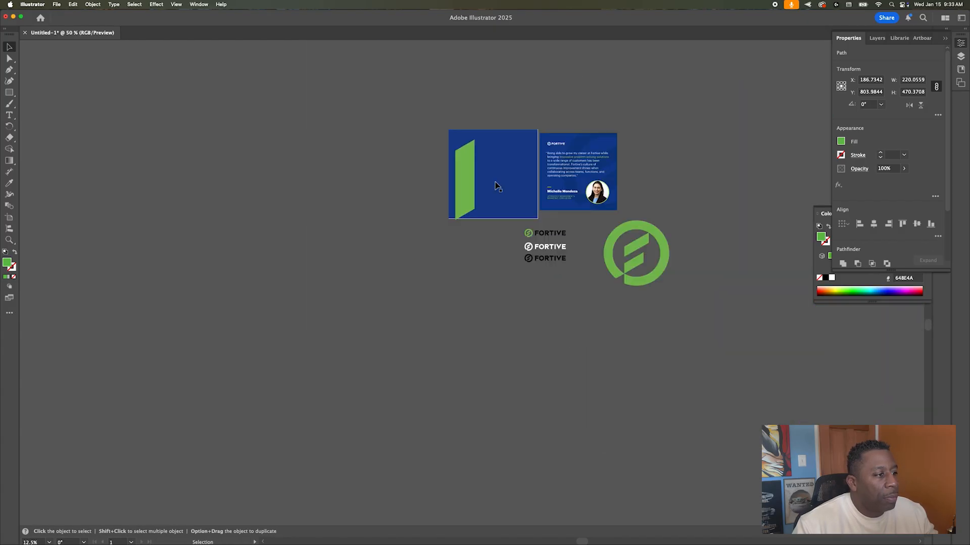
Step: Fill the column's top bar piece with the Fortive blue
left_click(479, 251)
scroll(483, 156, "up", 4)
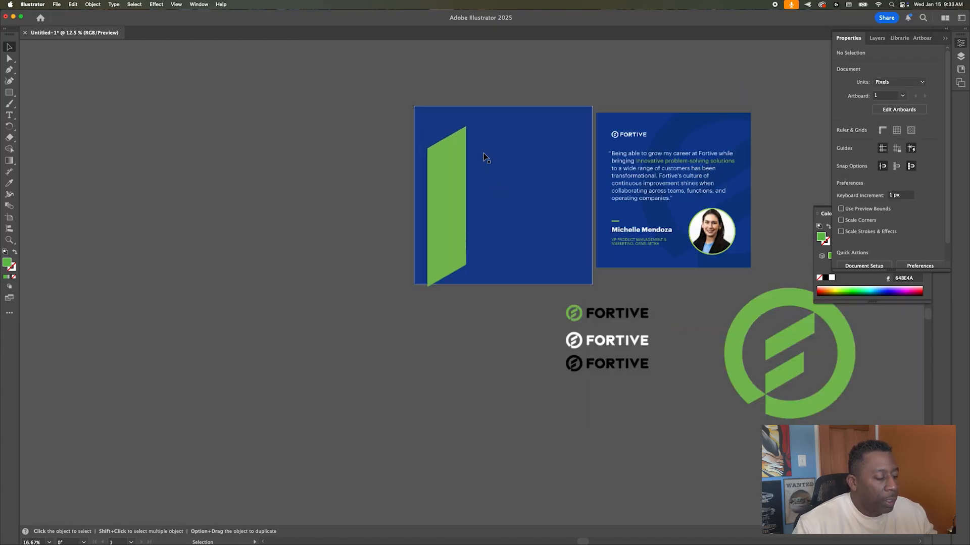
left_click(213, 188)
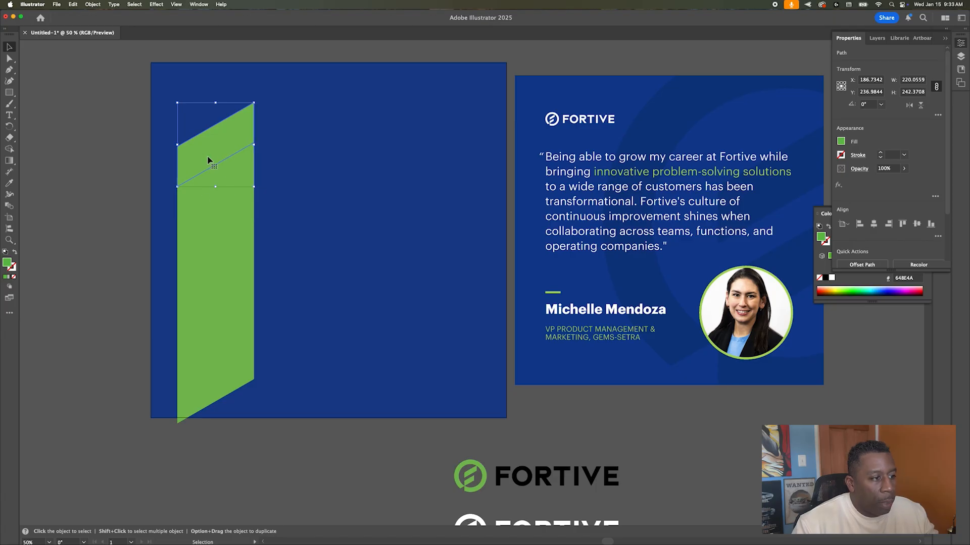
left_click(840, 142)
left_click(770, 197)
left_click(783, 160)
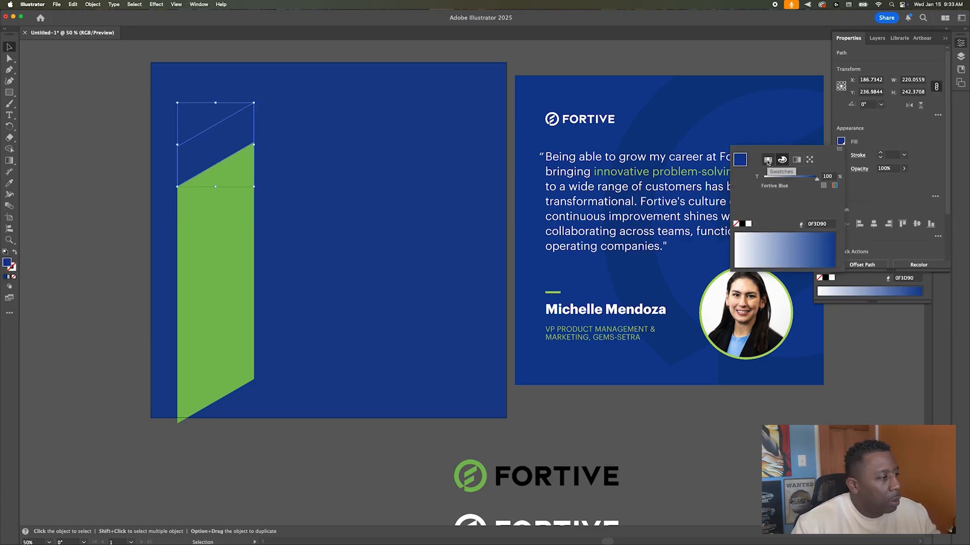
Step: Brighten the blue of the column's top piece in the Color Mixer
left_click_drag(794, 210, 809, 210)
left_click(123, 165)
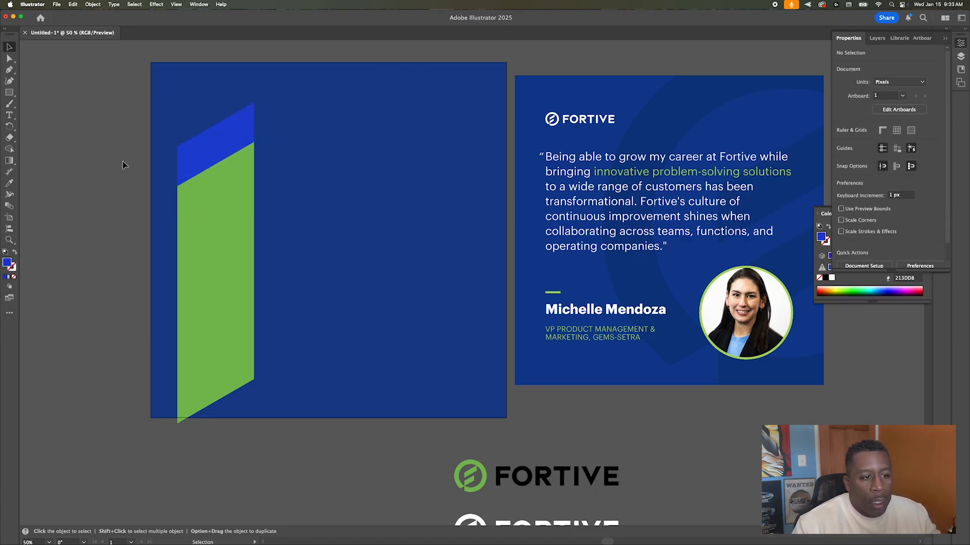
left_click(234, 145)
left_click(222, 222, "shift")
Step: Move the stripe column to the top-left and duplicate it into five columns across the artboard
left_click_drag(202, 392, 176, 352)
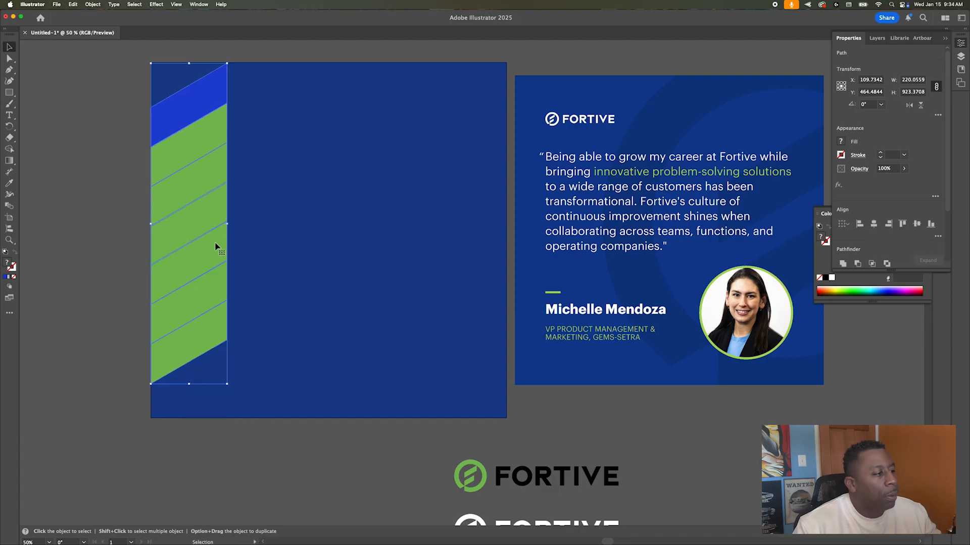
left_click_drag(216, 247, 280, 248)
key("super+d")
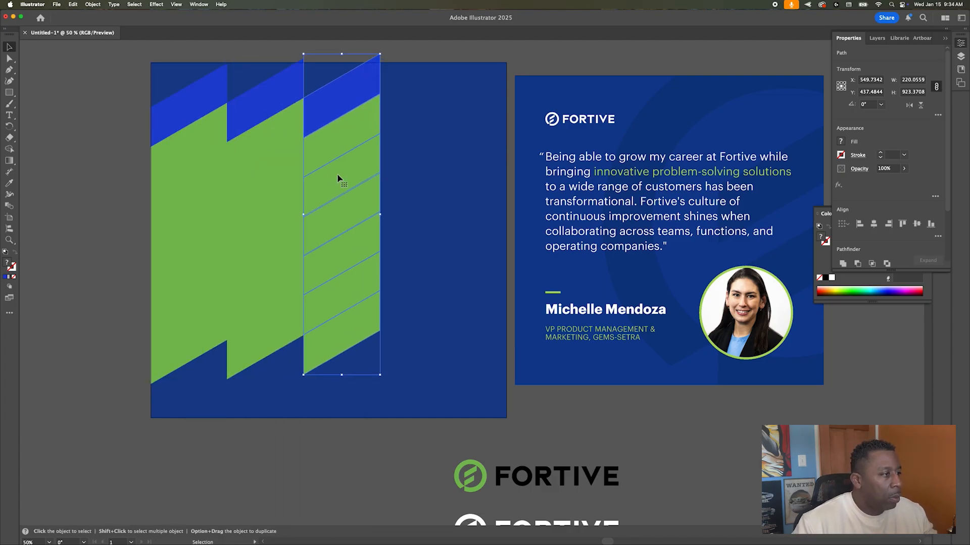
left_click_drag(337, 176, 418, 169, "alt")
key("shift+Up")
key("Up")
key("Up")
key("Up")
key("super+shift+a")
key("super+z")
key("super+d")
Step: Apply a 75% Multiply drop shadow to the third stripe column
left_click(339, 136)
left_click_drag(342, 48, 341, 364)
left_click(155, 4)
left_click(293, 121)
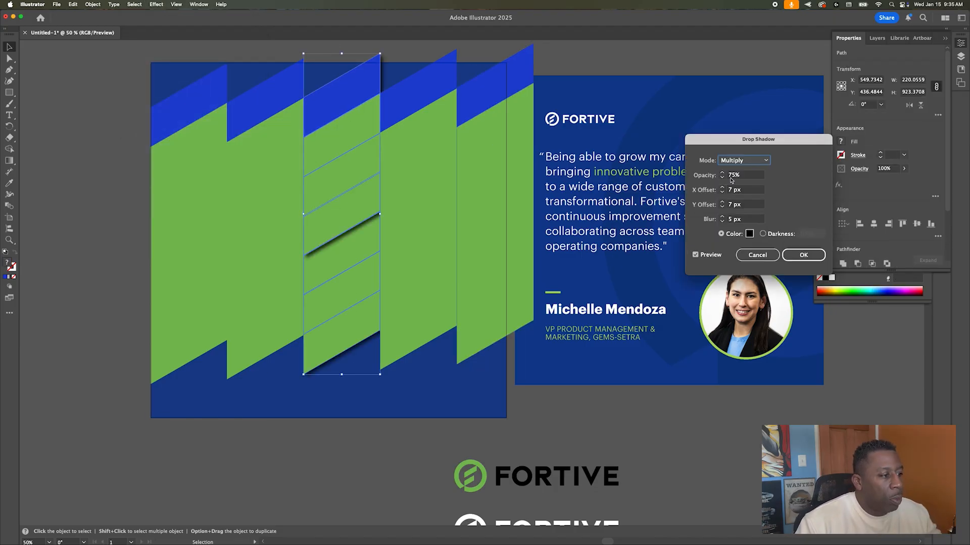
key("Return")
Step: Delete the other columns, keeping only the shadowed third column
left_click(348, 91)
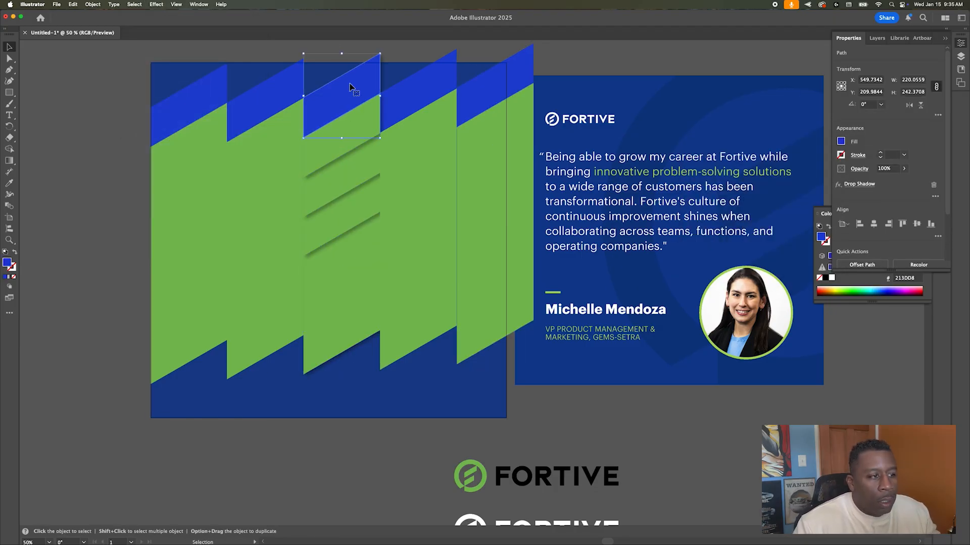
left_click(422, 123)
left_click(486, 296, "shift")
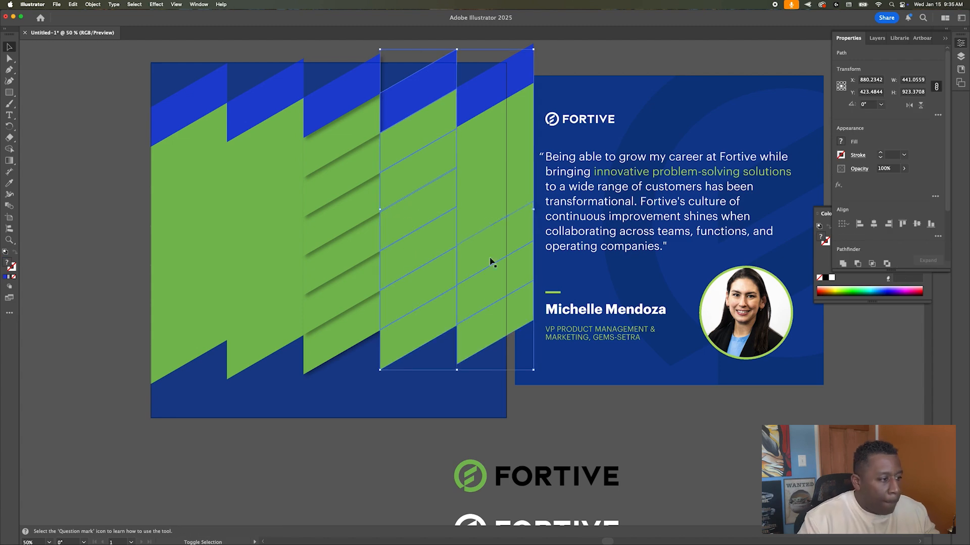
key("BackSpace")
left_click(296, 152)
key("BackSpace")
left_click(207, 119)
key("BackSpace")
left_click(324, 250)
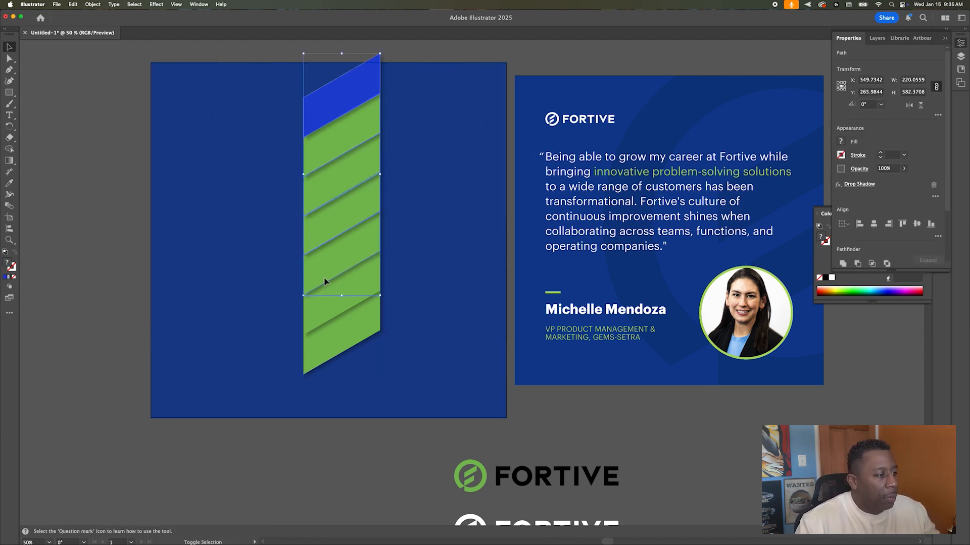
Step: Copy the shadowed column left and right to rebuild five columns
left_click_drag(347, 279, 270, 285)
left_click(111, 194)
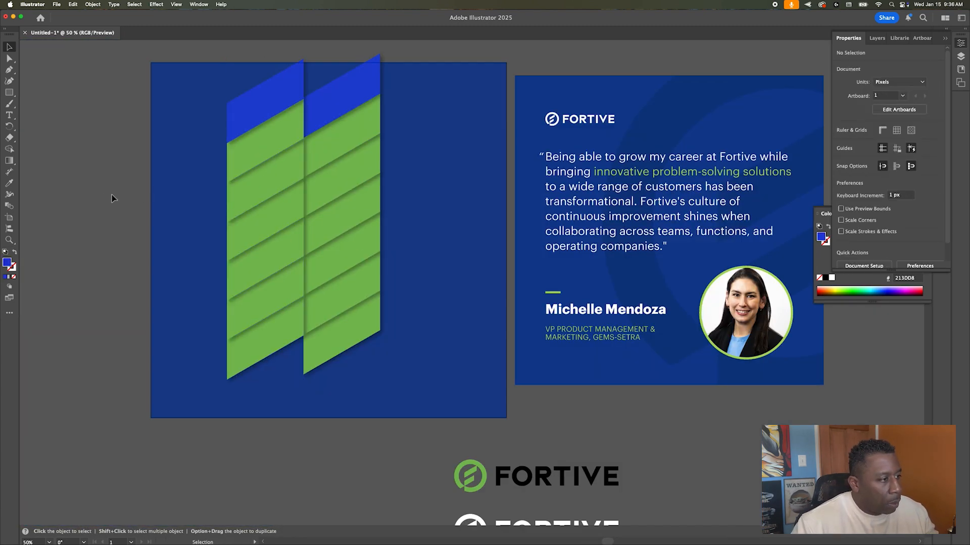
left_click(275, 103)
left_click_drag(281, 134, 201, 134)
left_click(267, 98, "shift")
left_click_drag(261, 340, 490, 325, "alt")
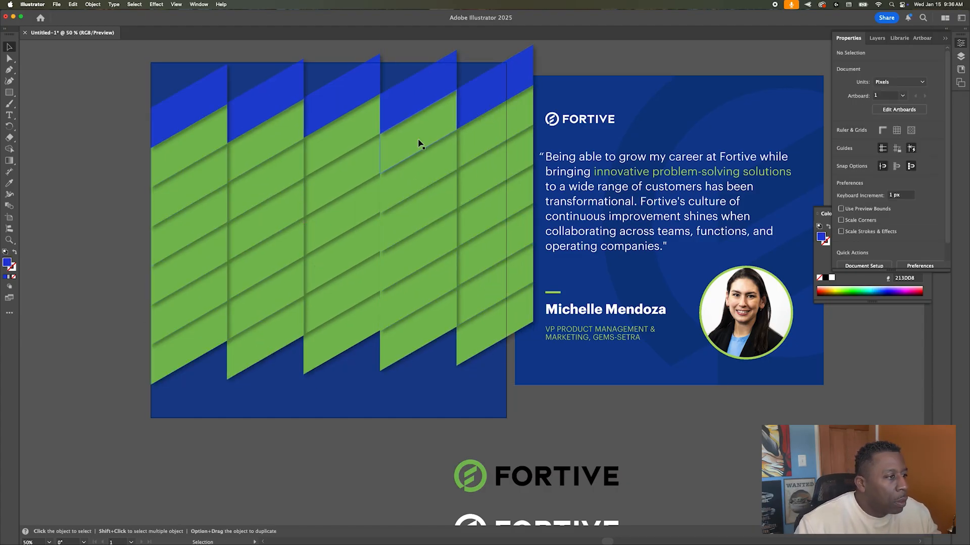
left_click(115, 122)
left_click(439, 94)
Step: Recolour the left columns' green stripes with the dark blue swatch
key("super+z")
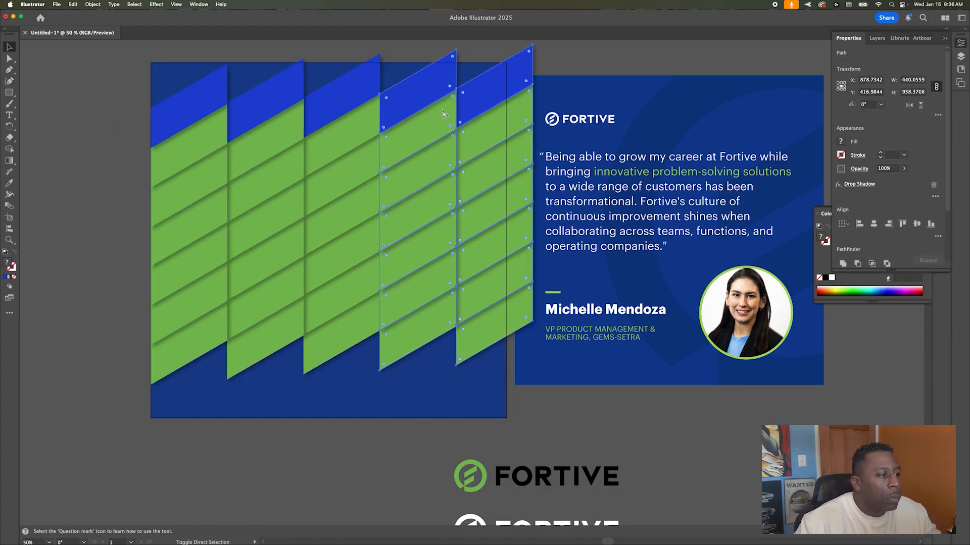
left_click(115, 194)
left_click(206, 142)
left_click(262, 273, "shift")
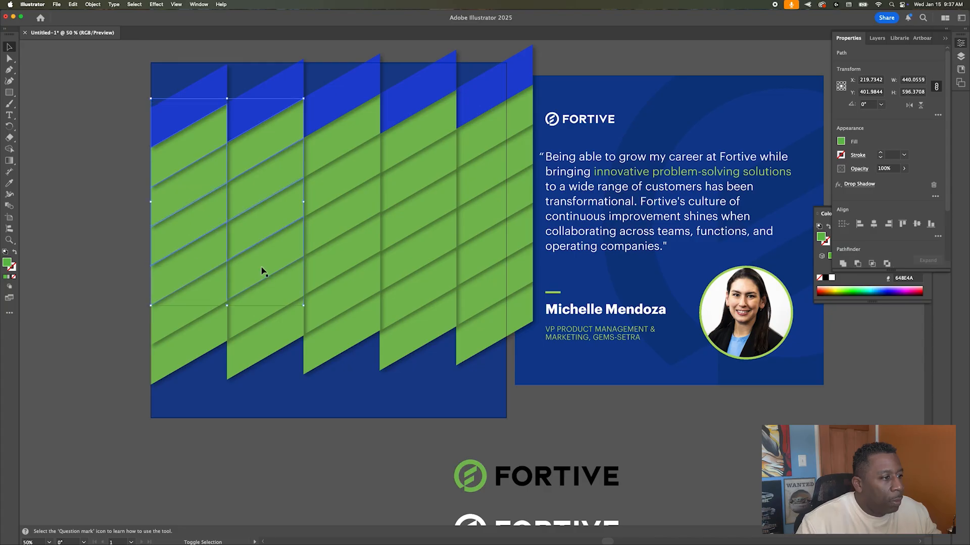
scroll(750, 105, "left", 2)
left_click(841, 141)
left_click(770, 197)
Step: Fill the green stripes in the third and right-hand columns dark blue
left_click(167, 177)
scroll(167, 177, "down", 1)
scroll(163, 189, "up", 1)
left_click(381, 145)
left_click(379, 185, "shift")
left_click(371, 348, "shift")
left_click(457, 105, "shift")
left_click(531, 90, "shift")
left_click(530, 207, "shift")
left_click(524, 297, "shift")
left_click(840, 141)
left_click(770, 197)
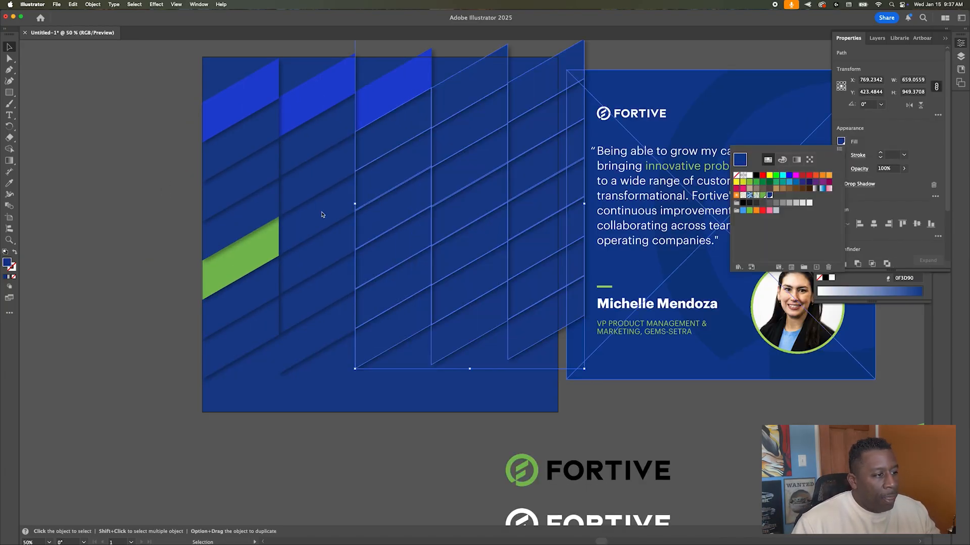
Step: Fill the remaining green stripe in the left column dark blue
left_click(171, 243)
scroll(171, 243, "down", 1)
scroll(171, 243, "up", 1)
left_click(222, 255)
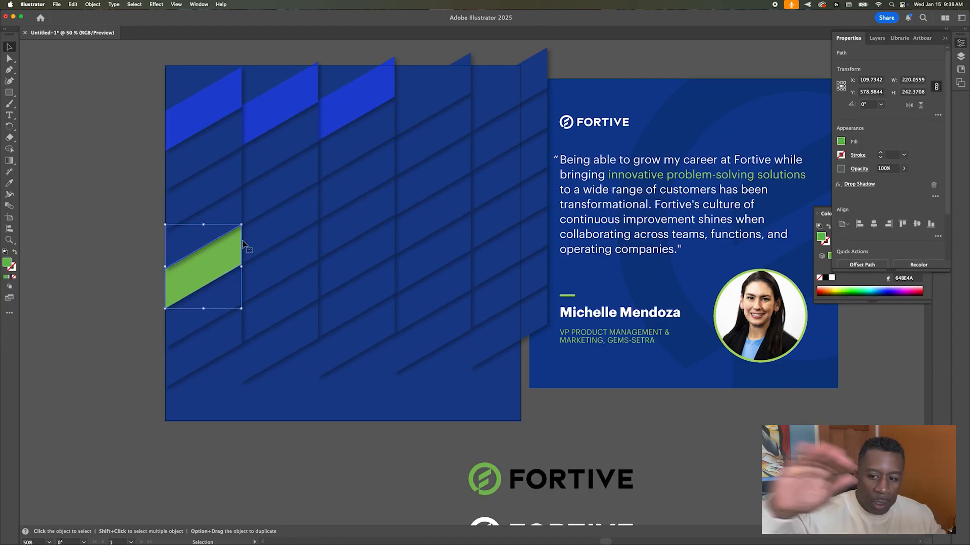
left_click(840, 141)
left_click(771, 197)
left_click(121, 188)
Step: Select six dark blue stripes across the right columns and open the Effect menu
scroll(251, 405, "right", 1)
left_click(344, 313)
left_click(429, 253, "shift")
left_click(505, 208, "shift")
left_click(505, 248, "shift")
left_click(445, 284, "shift")
left_click(505, 288, "shift")
left_click(156, 5)
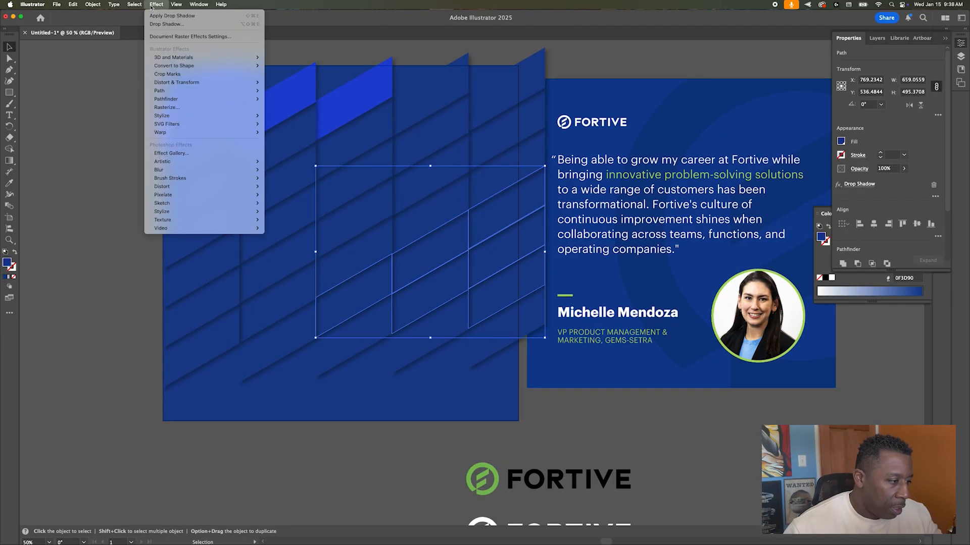
left_click(945, 38)
left_click(942, 187)
Step: Try moving and deleting a lower-left parallelogram, then undo the change
left_click(942, 251)
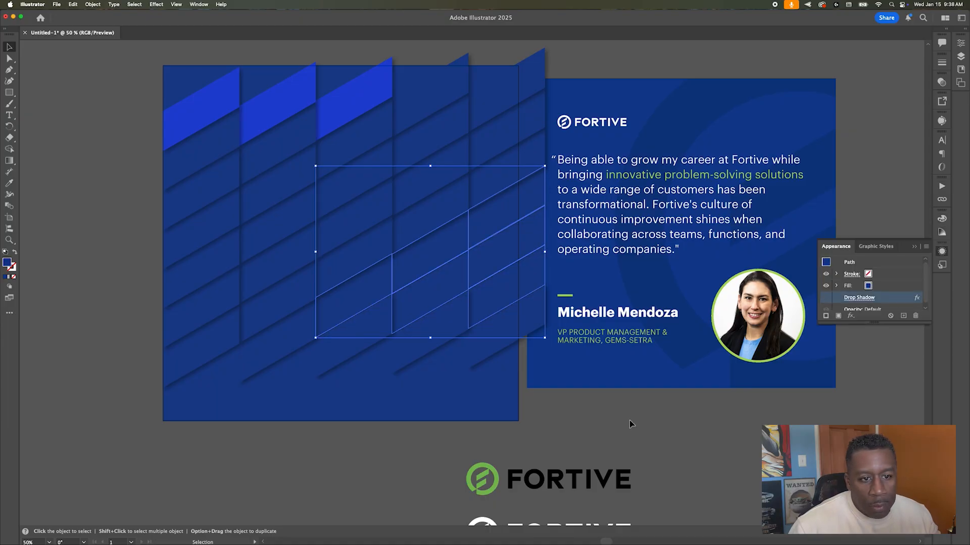
left_click(361, 337)
left_click_drag(326, 335, 220, 385)
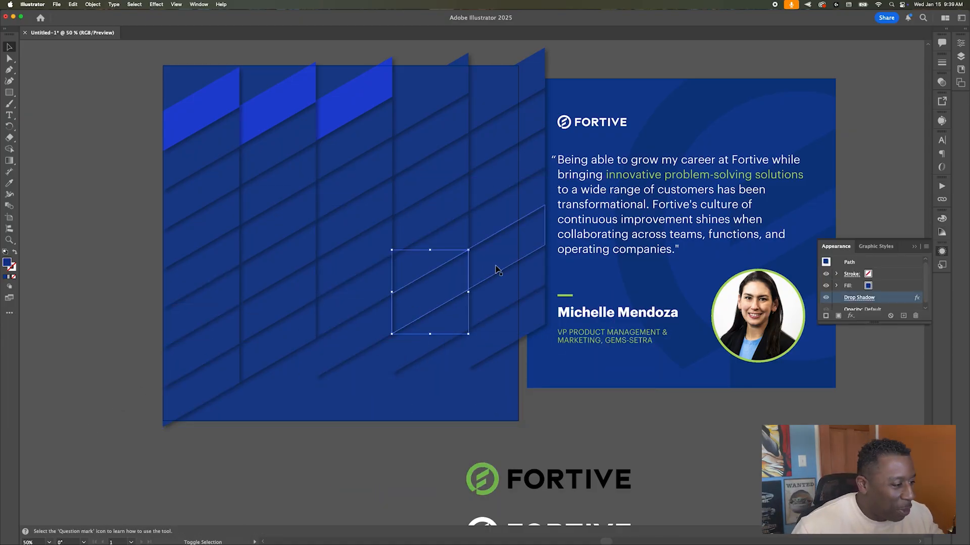
key("Delete")
key("super+z")
key("super+z")
key("super+z")
Step: Select the second-row parallelograms and review their drop shadow settings without changes
left_click(363, 130)
left_click(280, 139)
left_click(199, 145)
left_click(858, 298)
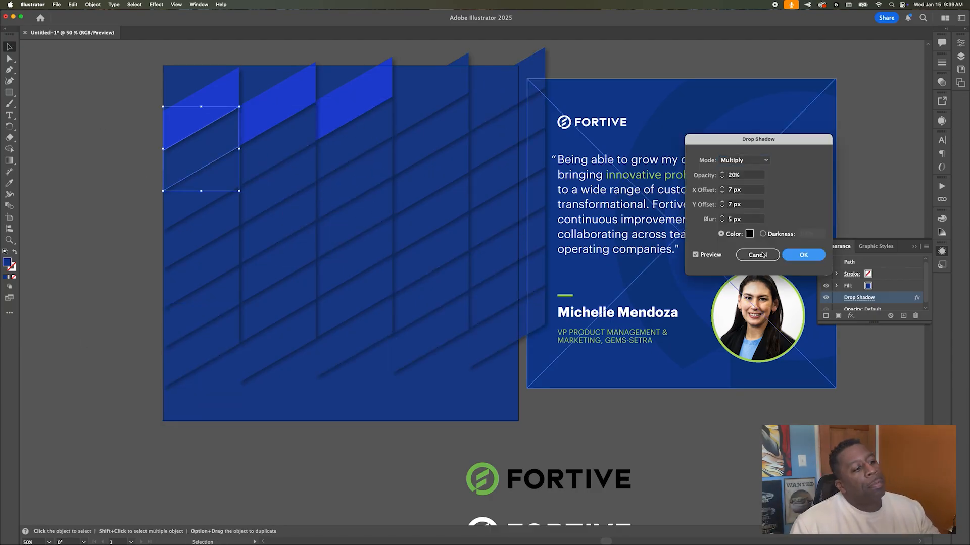
left_click(800, 256)
left_click(859, 298)
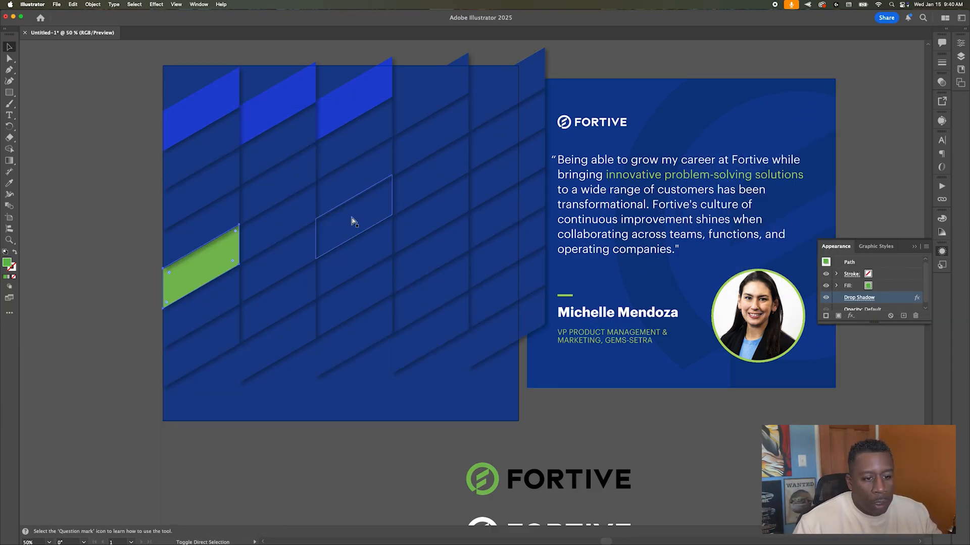
key("super+z")
key("super+z")
key("super+z")
left_click(858, 297)
left_click(800, 256)
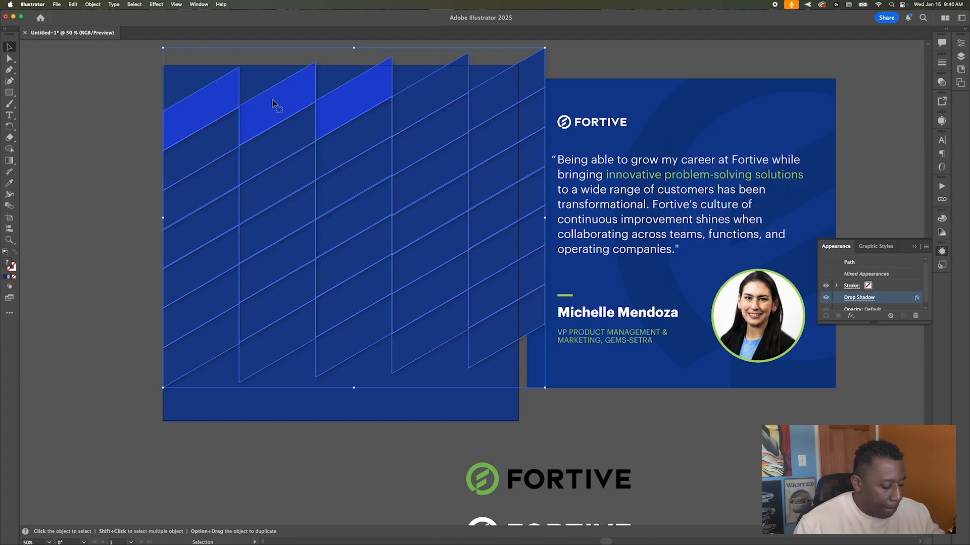
Step: Reselect the parallelogram grid and give it a new fill colour from the swatches
left_click(78, 291)
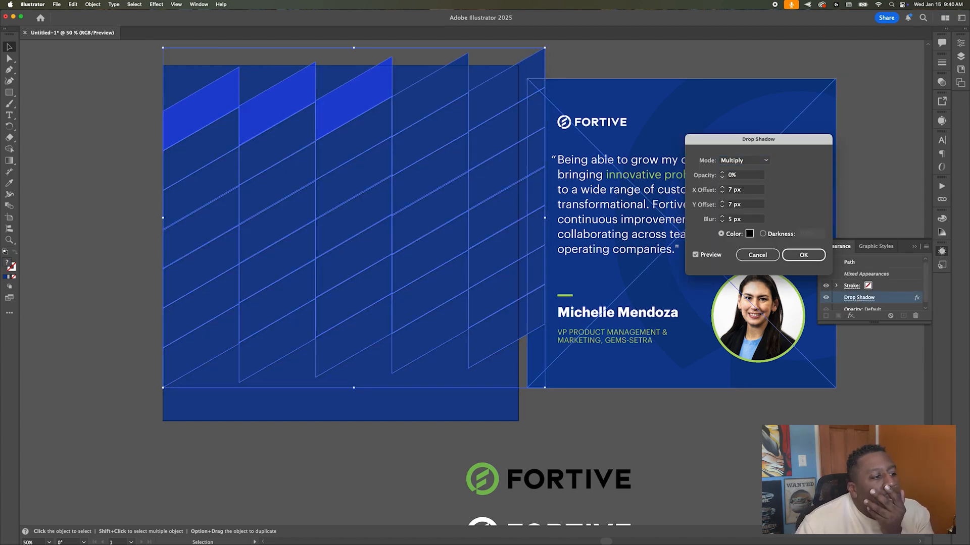
left_click(802, 255)
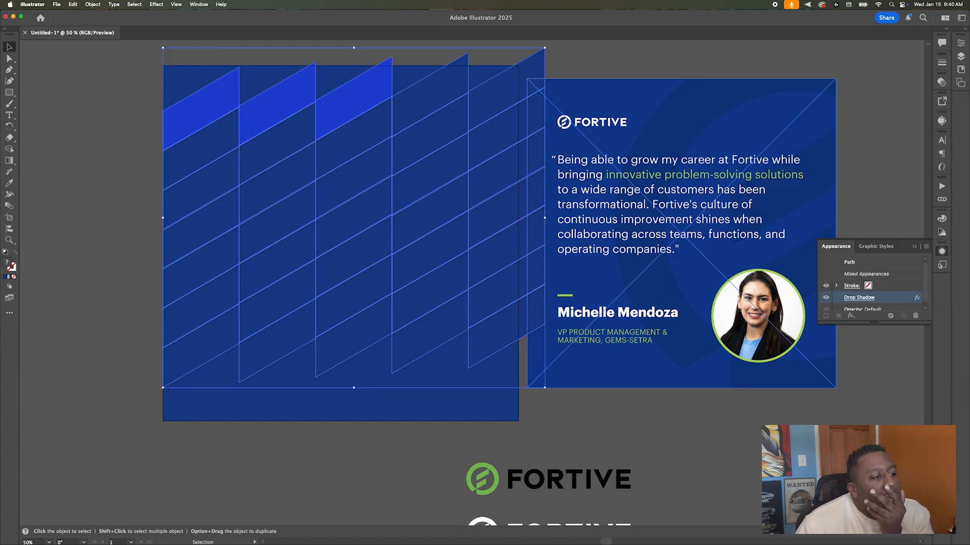
left_click(959, 42)
left_click(838, 143)
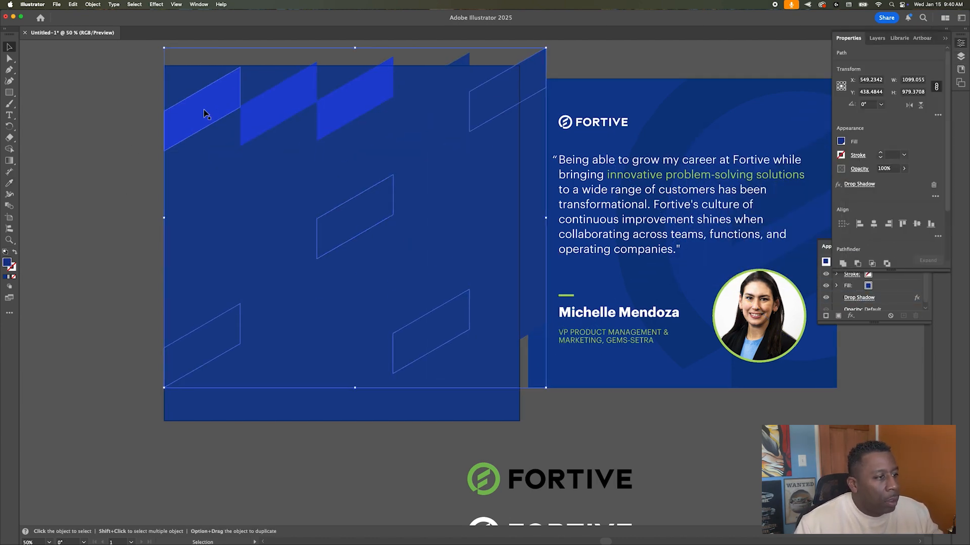
left_click(101, 152)
Step: Fill a scattered set of top, middle and lower parallelograms bright blue
left_click(354, 96)
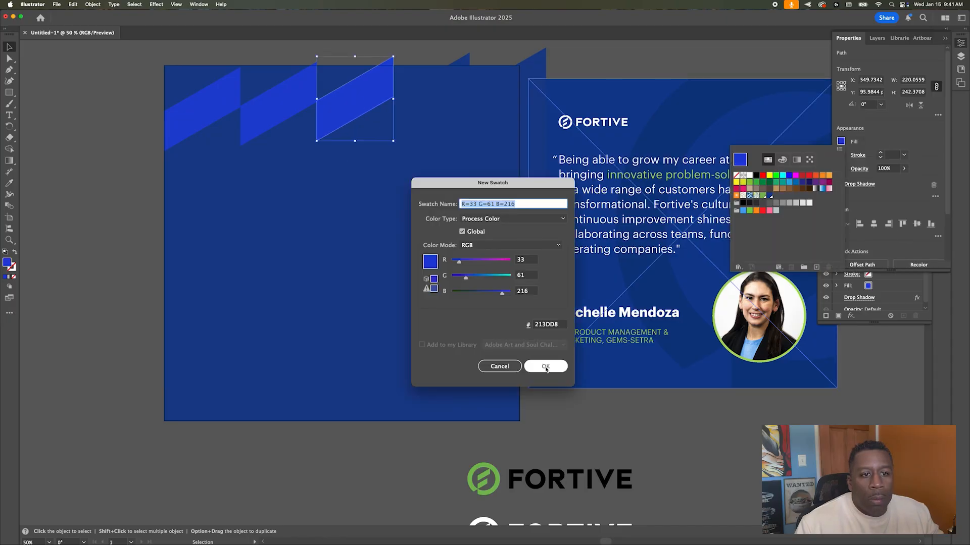
key("Return")
left_click(472, 362)
left_click(439, 336, "shift")
left_click(202, 308, "shift")
left_click(278, 222, "shift")
left_click(356, 177, "shift")
Step: Make the top-row shapes dark blue and the staggered left and middle-right shapes bright blue
left_click(506, 90, "shift")
left_click(840, 141)
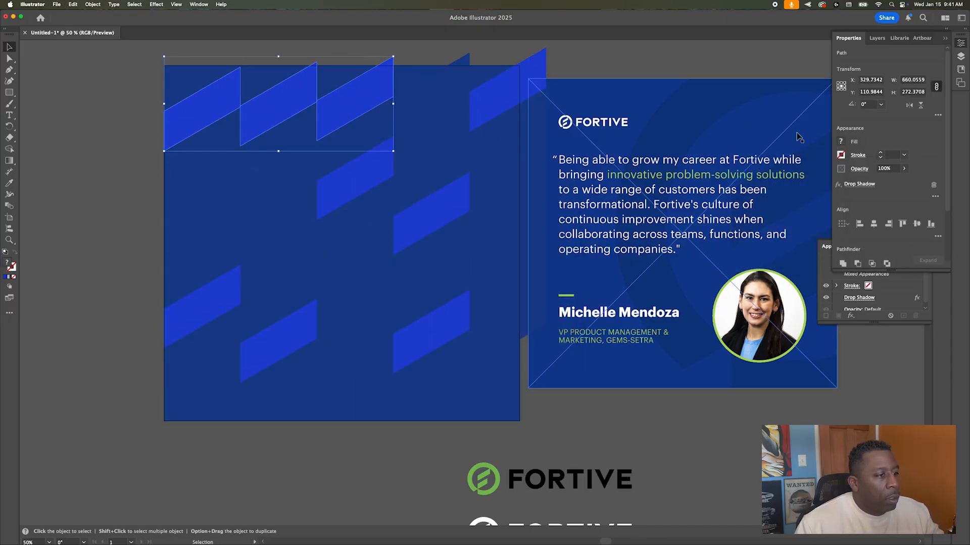
left_click(840, 142)
left_click(758, 199)
left_click(271, 162)
left_click(202, 111, "shift")
left_click(840, 142)
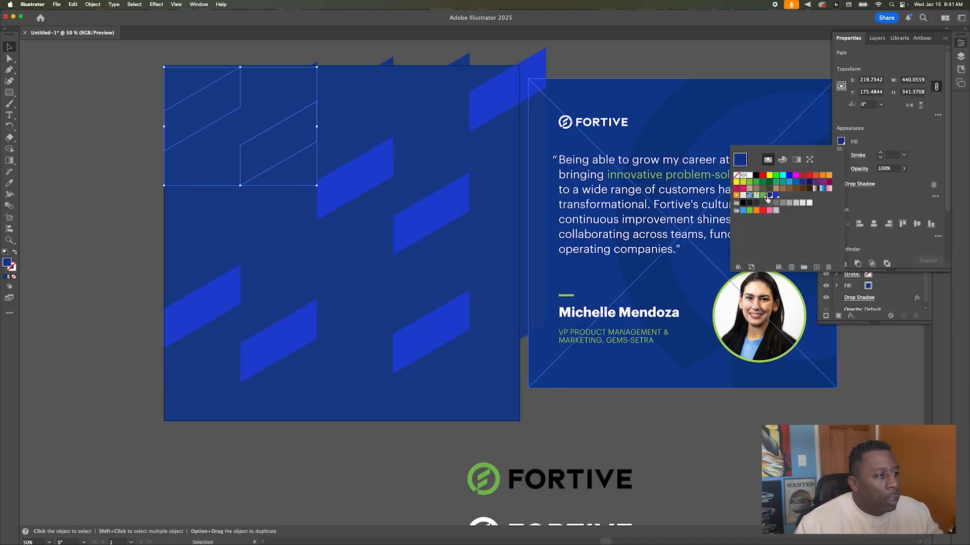
left_click(768, 199)
left_click(143, 124)
left_click(438, 222)
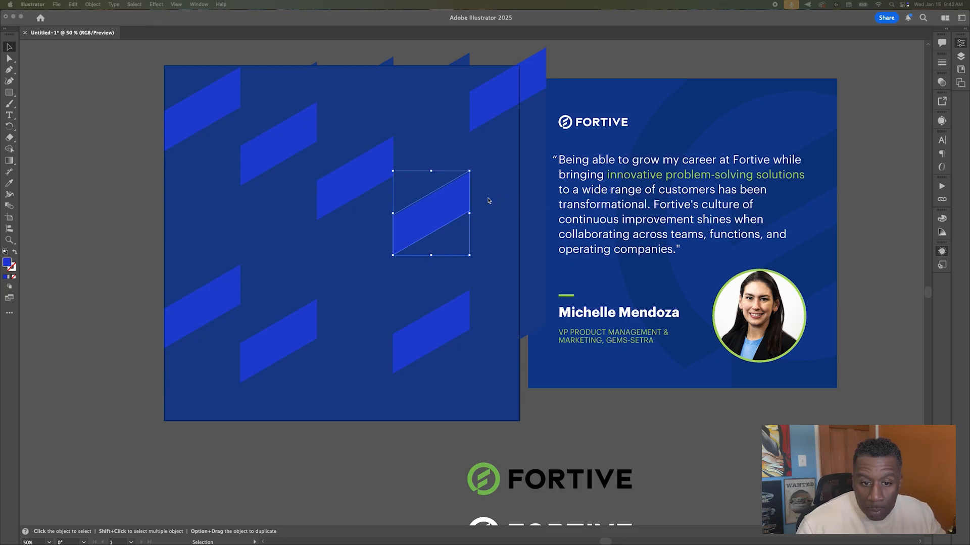
Step: Place the portrait photo, resize it to 300 px wide, and position it
left_click_drag(488, 200, 488, 198)
left_click_drag(381, 147, 426, 190)
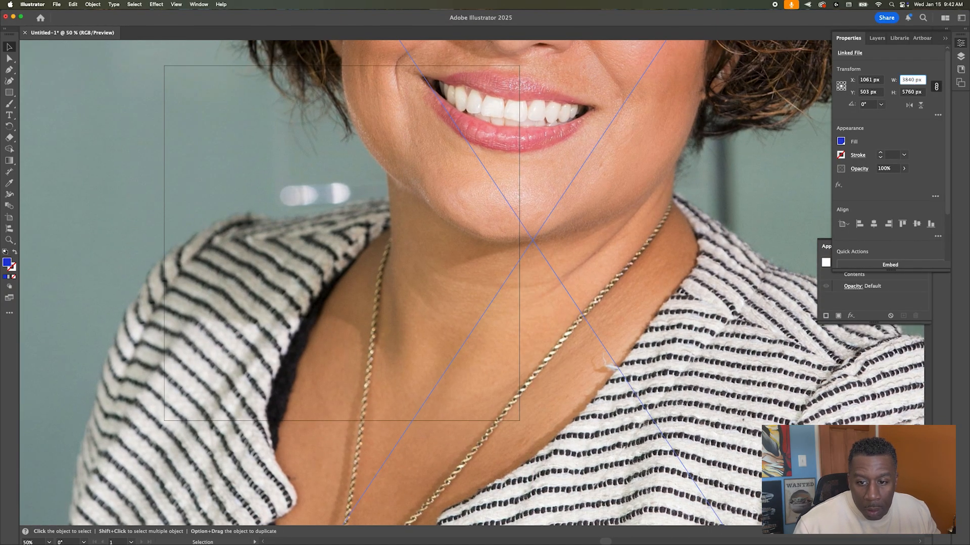
key("Return")
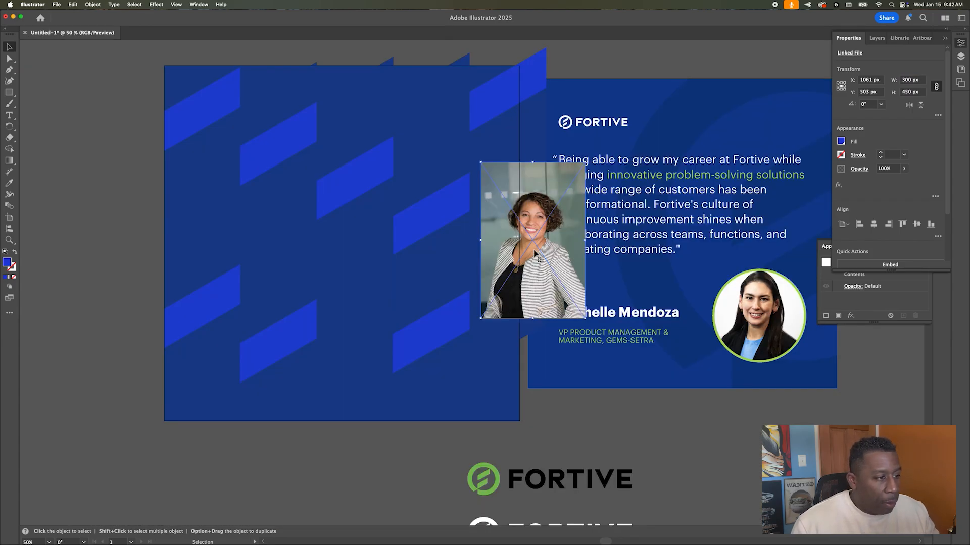
left_click_drag(538, 266, 437, 221)
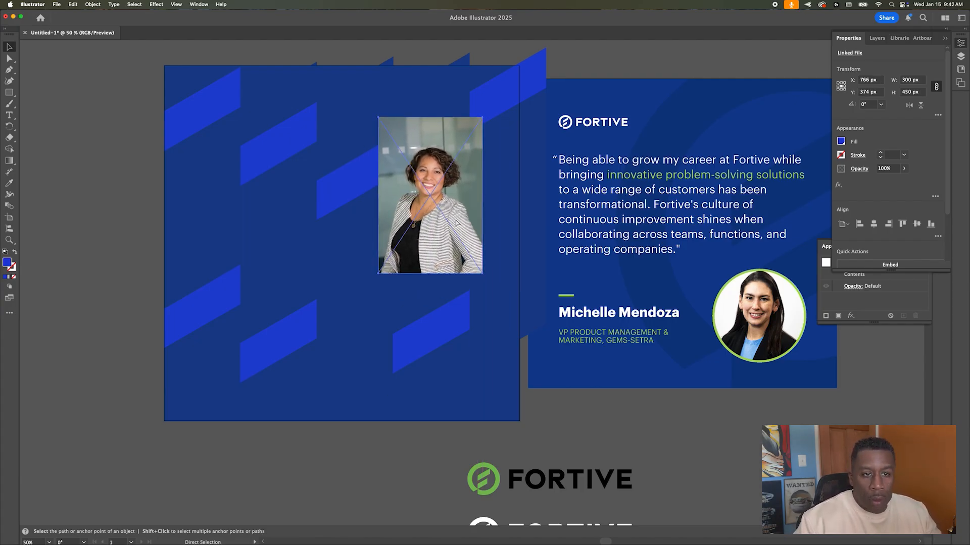
Step: Paste the portrait behind a bright-blue parallelogram and clip it with Make Clipping Mask
key("Delete")
left_click(439, 217)
key("a")
key("super+b")
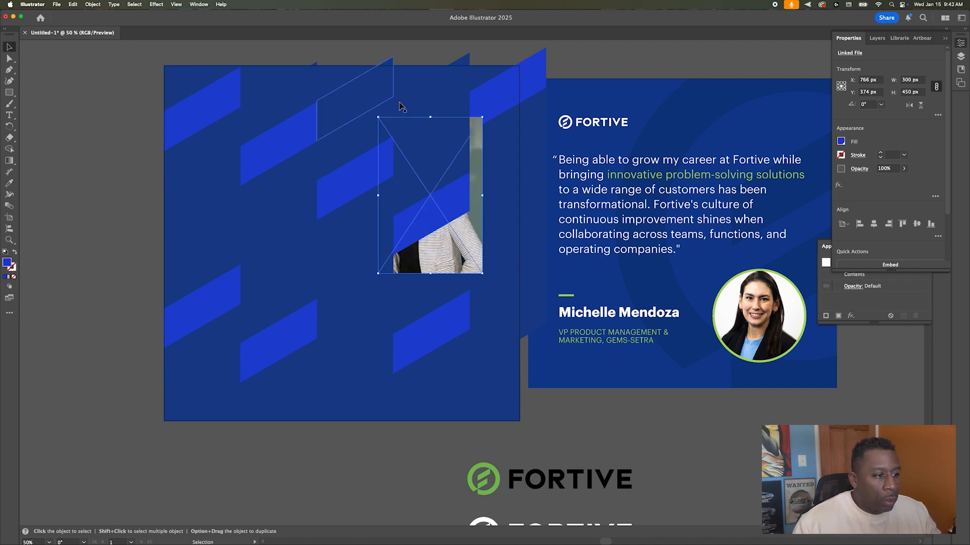
left_click(451, 202, "shift")
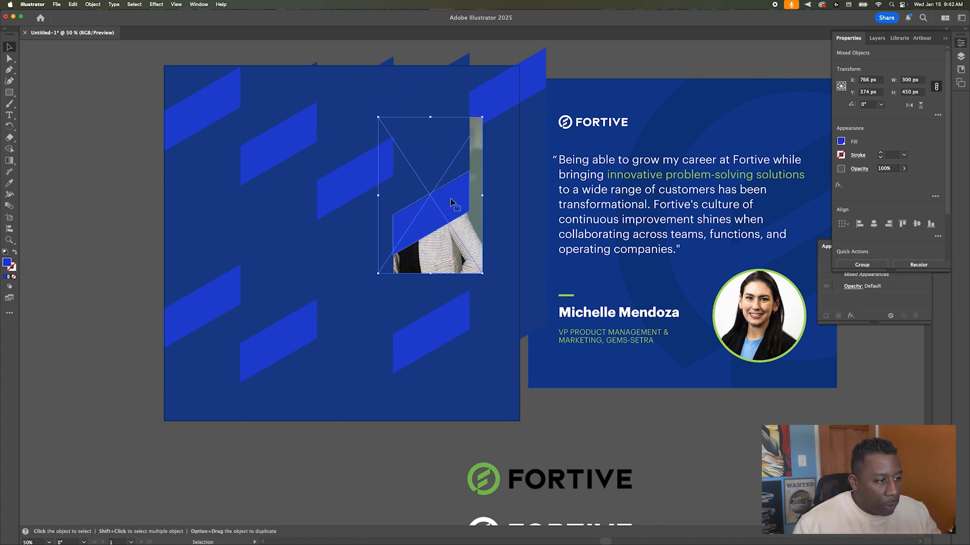
right_click(451, 202)
left_click(478, 327)
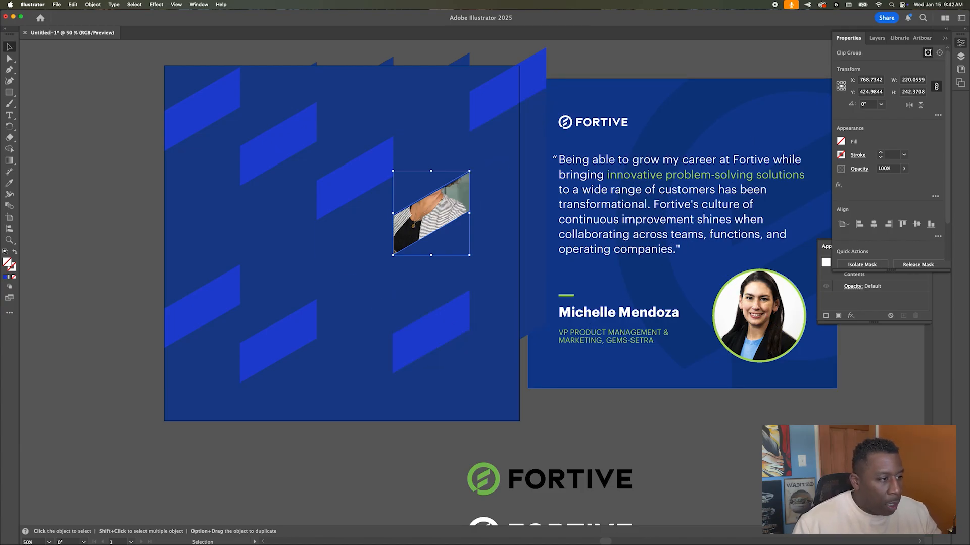
key("super+Tab")
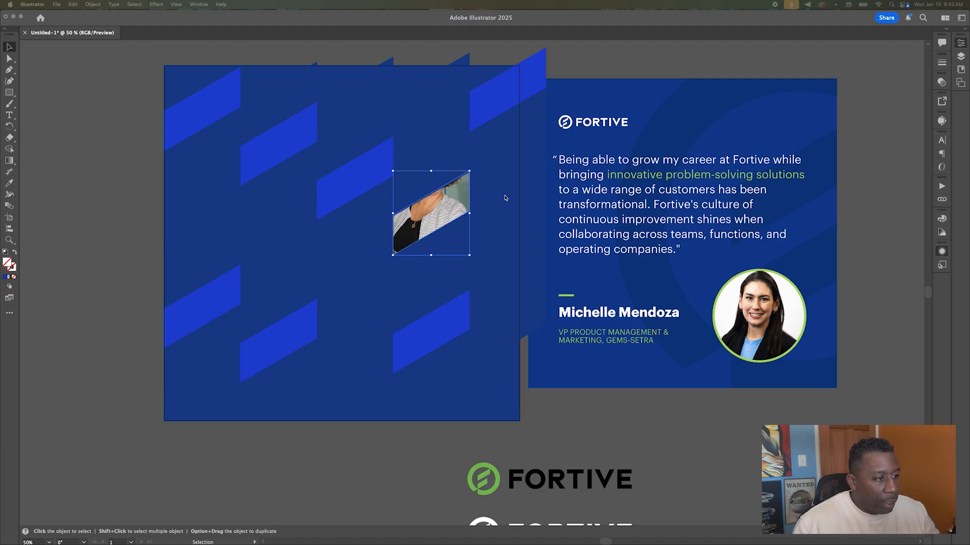
key("super+Tab")
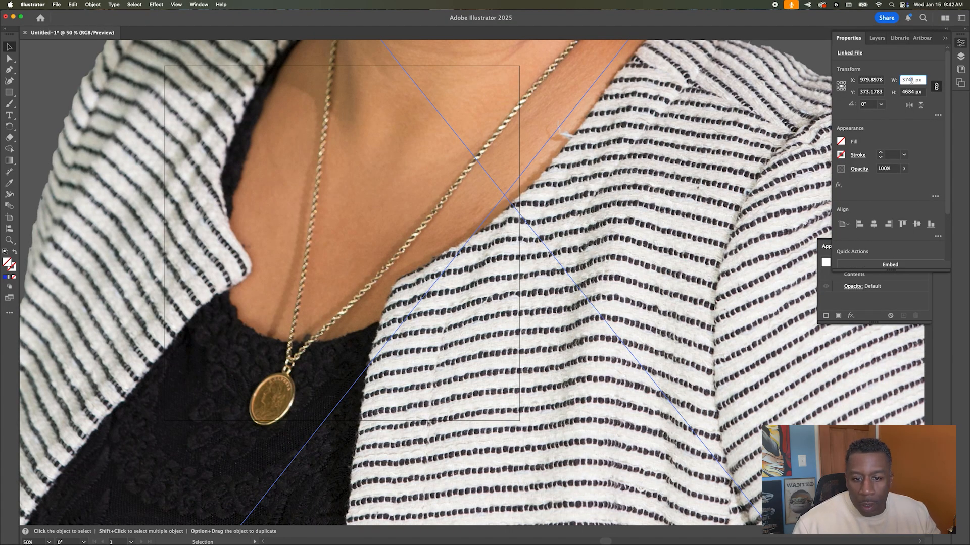
Step: Resize the photo to 300 px wide and move it into place
type("300")
key("Return")
left_click_drag(518, 207, 444, 222)
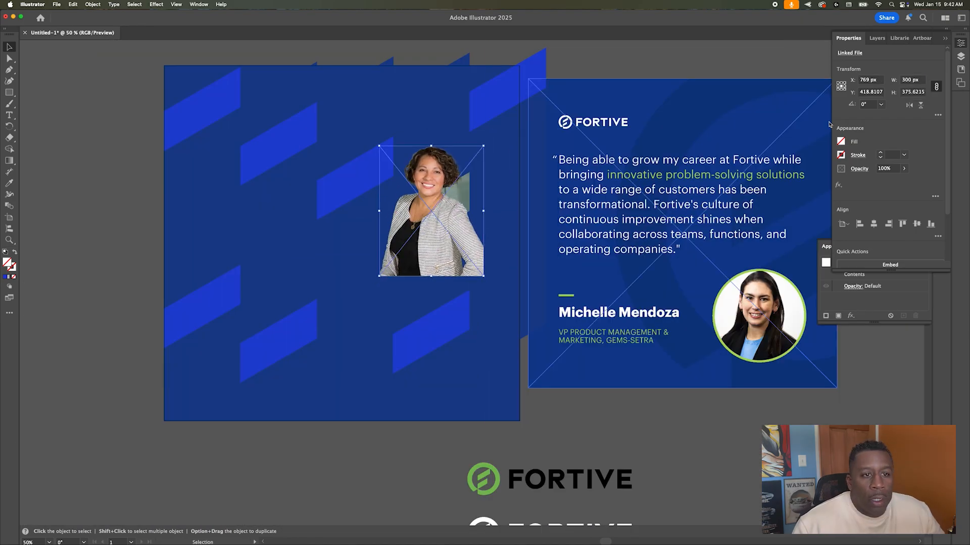
Step: Try moving the photo into the parallelogram's clip group in Layers, then undo
left_click(877, 38)
left_click_drag(902, 79, 878, 184)
left_click(877, 180)
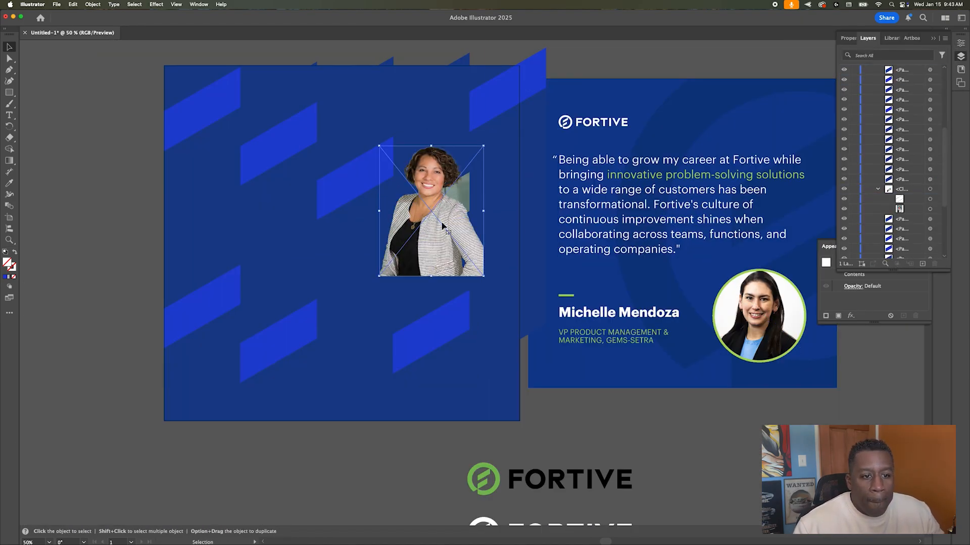
left_click(9, 58)
left_click_drag(484, 146, 455, 204)
key("super+z")
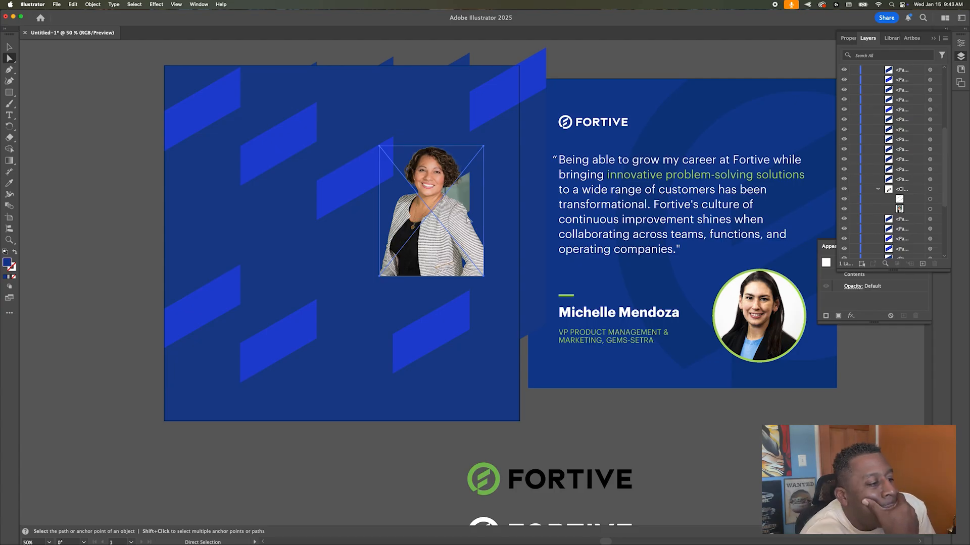
scroll(907, 152, "up", 3)
left_click_drag(909, 119, 911, 101)
key("super+z")
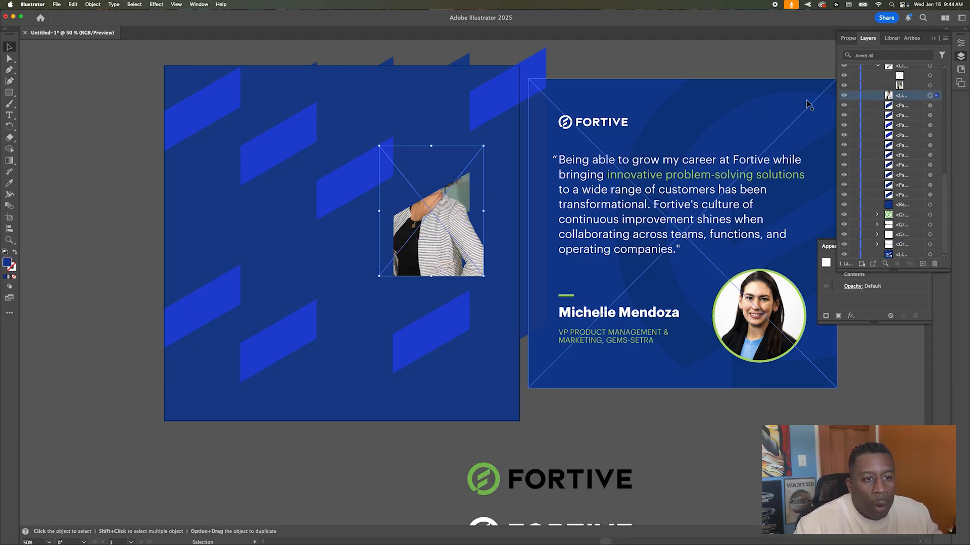
Step: Delete the two dark shapes covering the photo's head
left_click(435, 169)
key("Delete")
left_click(434, 145)
key("Delete")
scroll(451, 234, "right", 1)
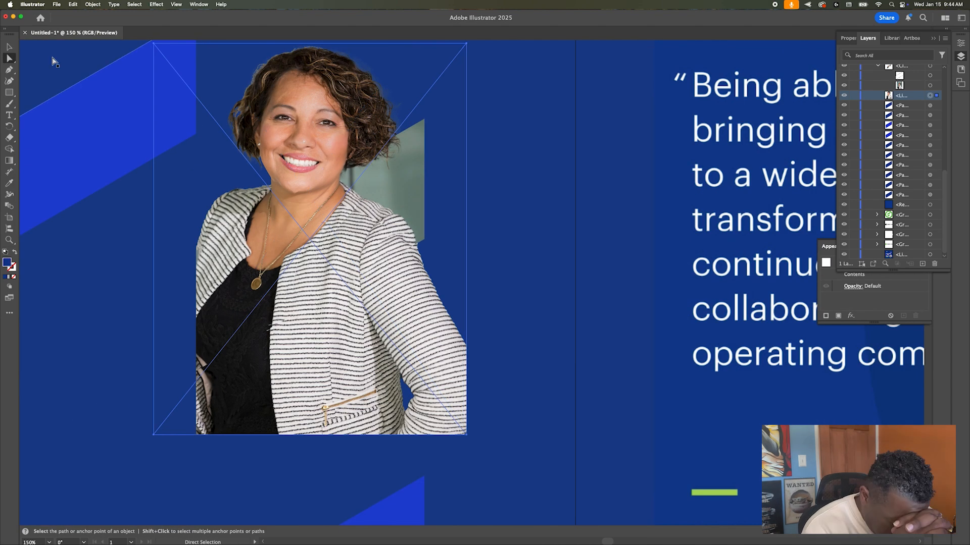
Step: Isolate the photo to try adjustments, undo them, and exit isolation mode
double_click(310, 152)
left_click_drag(465, 433, 447, 390)
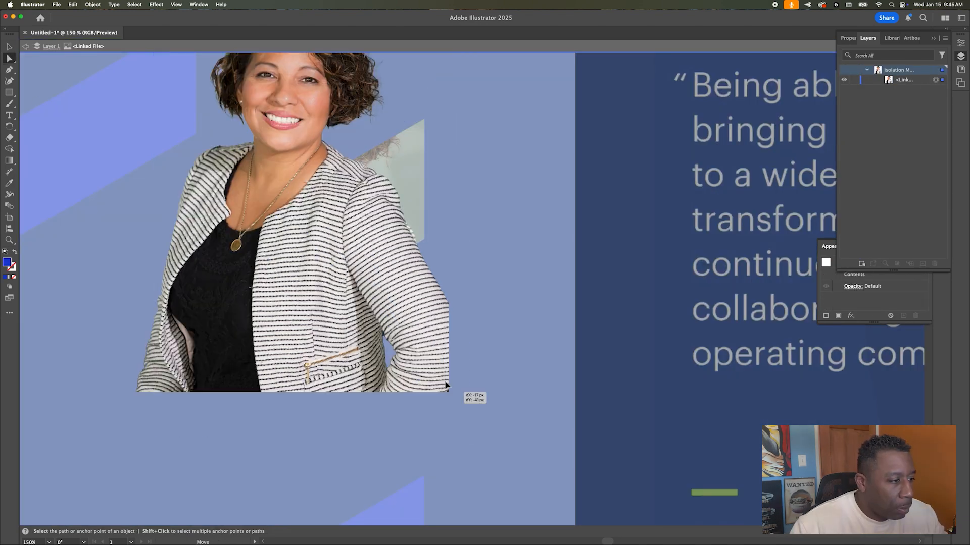
key("super+z")
scroll(273, 287, "up", 1)
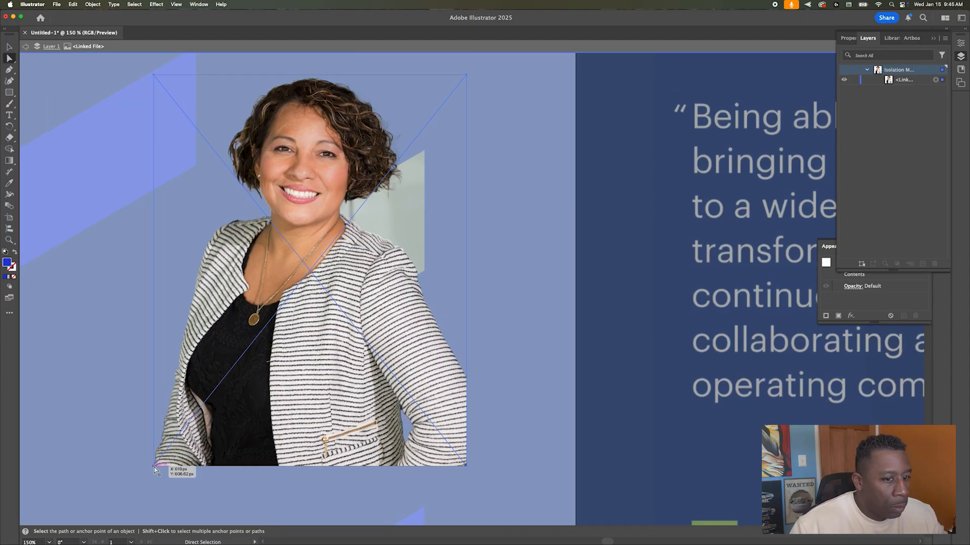
left_click(9, 69)
left_click(238, 367)
key("super+z")
key("Escape")
key("v")
scroll(901, 204, "down", 5)
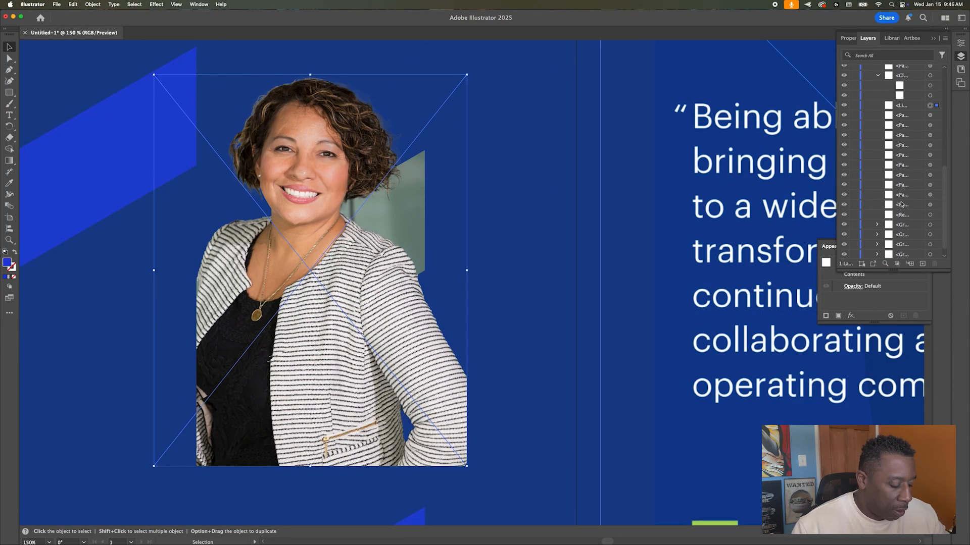
Step: Lower the portrait's opacity to about 21% and trace a Pen outline around head and parallelogram
left_click(848, 38)
left_click(903, 168)
left_click_drag(909, 180, 874, 181)
key("p")
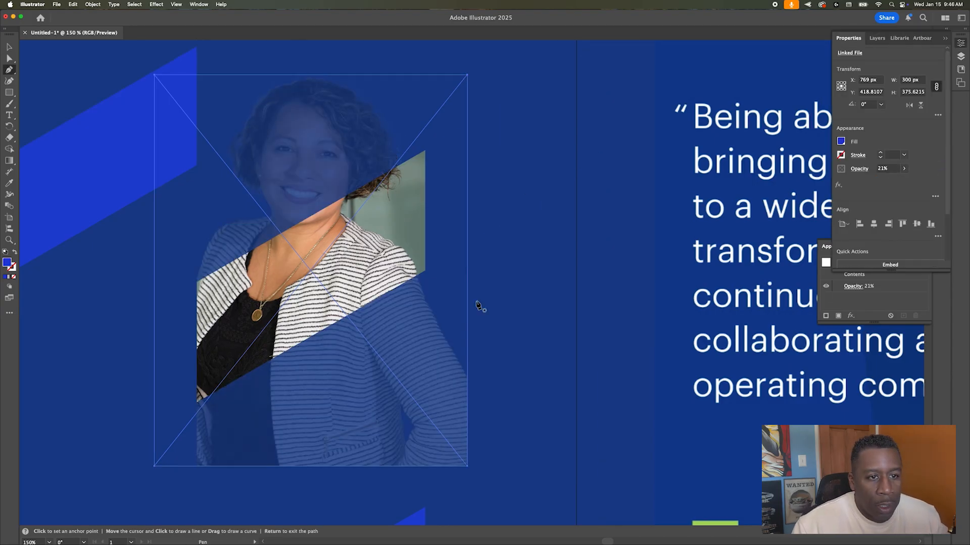
left_click(196, 402)
left_click(196, 284)
left_click(217, 100)
left_click(304, 46)
left_click(389, 82)
left_click(417, 195)
left_click(417, 281)
key("v")
Step: Stack the outline beside the photo in Layers and make a clipping mask
left_click(876, 38)
left_click_drag(906, 82, 909, 164)
left_click(930, 167, "shift")
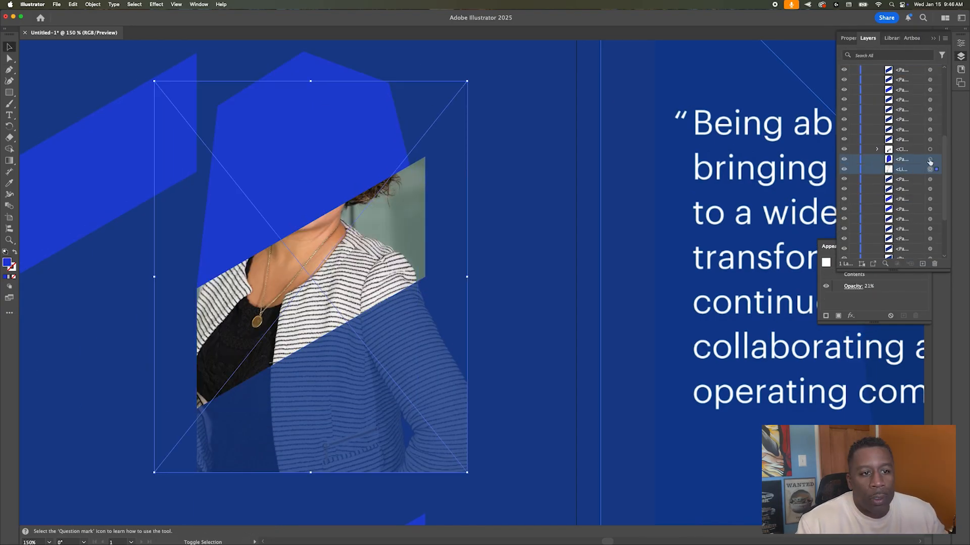
key("super+7")
Step: Restore the photo's opacity to 100%
scroll(909, 152, "down", 10)
left_click(930, 156)
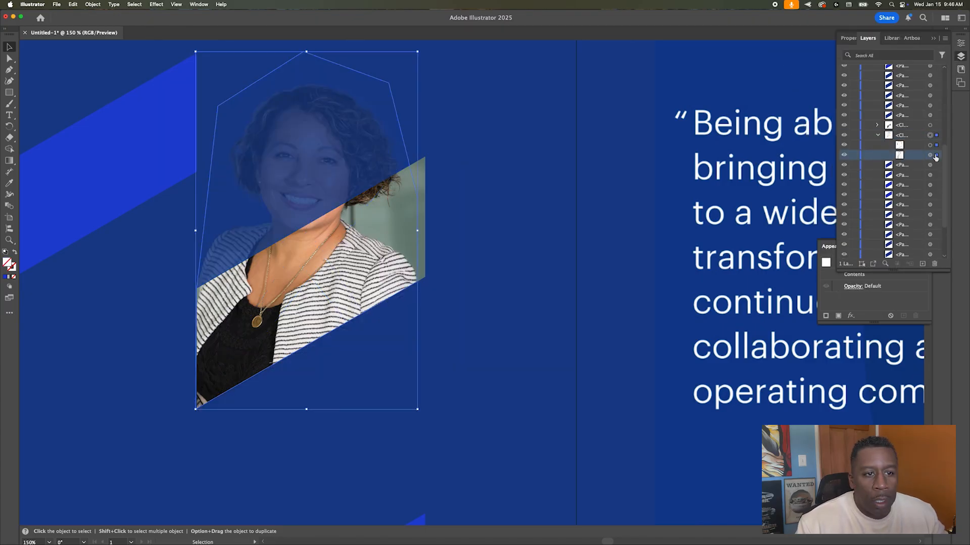
left_click(848, 37)
left_click(903, 168)
left_click_drag(871, 181, 902, 180)
left_click(527, 317)
Step: Target the photo inside the portrait group and enlarge it from its corner
left_click(413, 489)
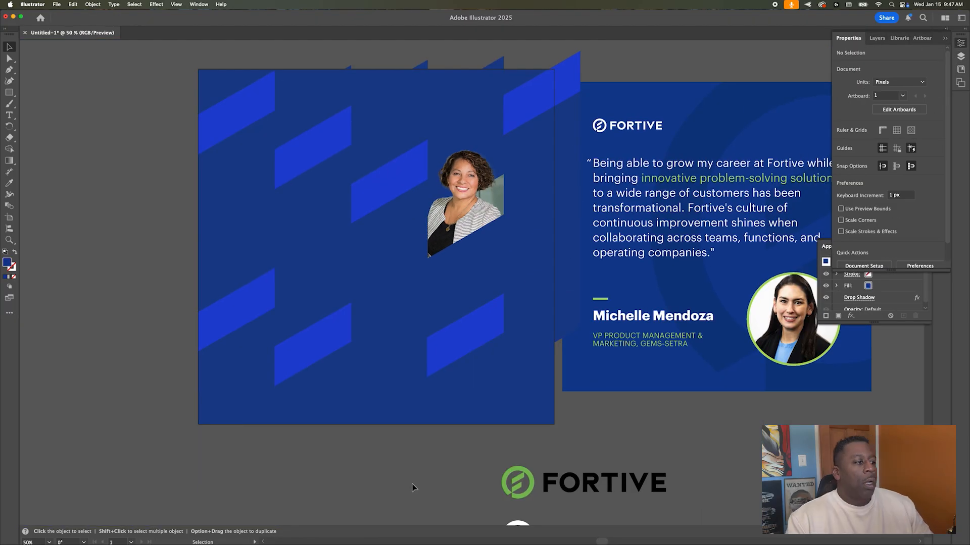
left_click(475, 179)
left_click(876, 38)
left_click(877, 179)
left_click(930, 199)
left_click_drag(518, 147, 555, 83)
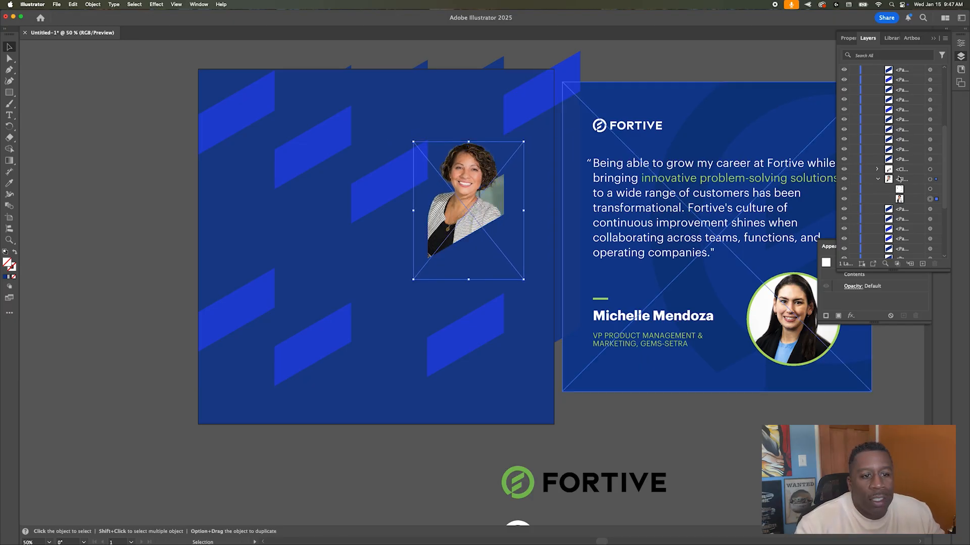
Step: Delete the top-right blue parallelogram
left_click(542, 62)
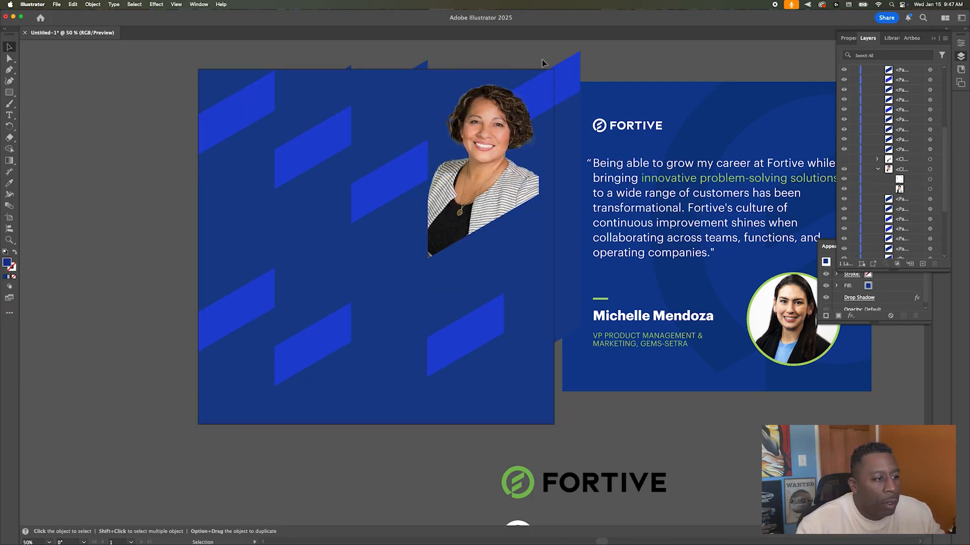
left_click(539, 87)
key("Delete")
Step: Enlarge the dark parallelogram toward the upper right, fill it green, and move it behind the portrait
left_click(409, 250)
left_click_drag(427, 219, 651, 101)
left_click(848, 38)
left_click(843, 144)
left_click(776, 183)
left_click(868, 38)
scroll(909, 129, "down", 3)
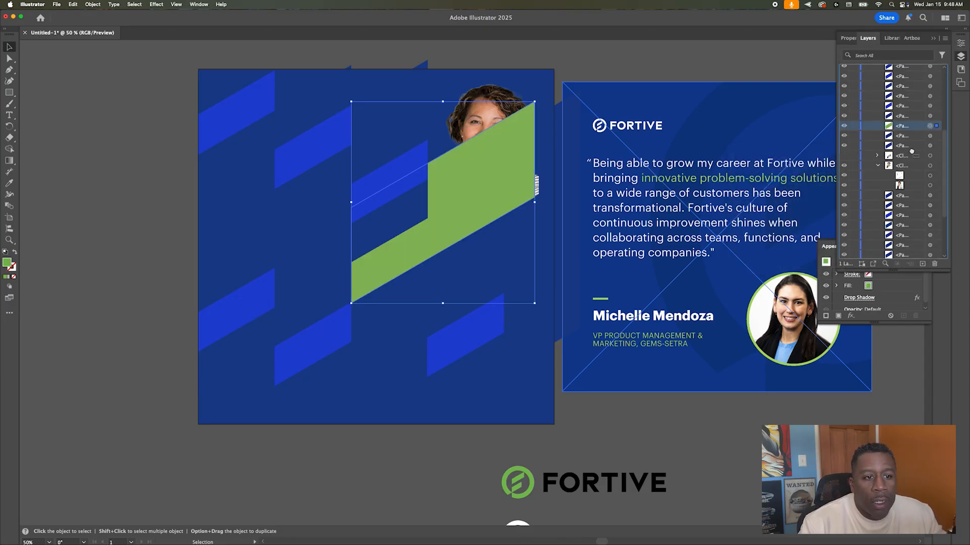
left_click_drag(915, 127, 912, 196)
Step: Pull the mask's lower-left corner out and stretch the green shape to the artboard's right edge
key("a")
left_click_drag(426, 258, 407, 270)
left_click(529, 108, "super")
left_click_drag(532, 105, 551, 90)
left_click(488, 118)
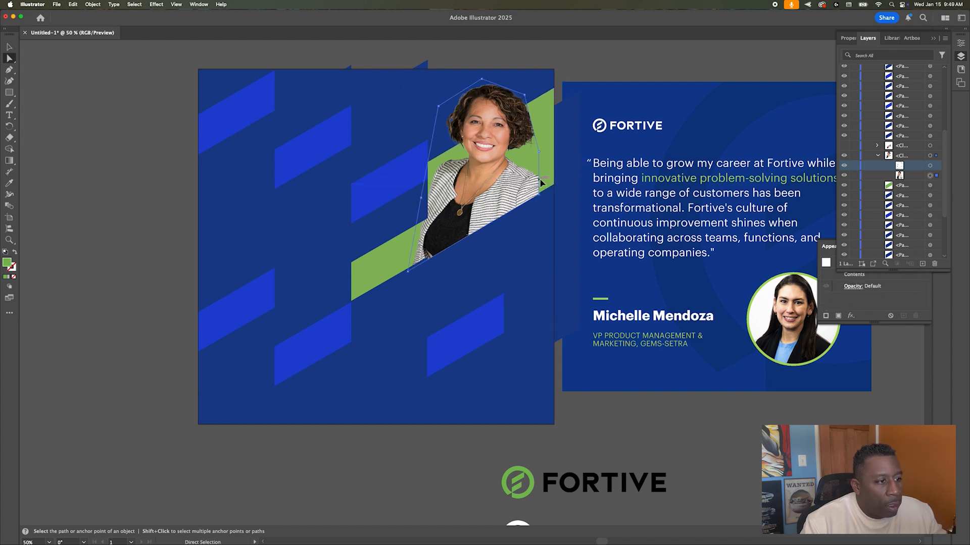
key("v")
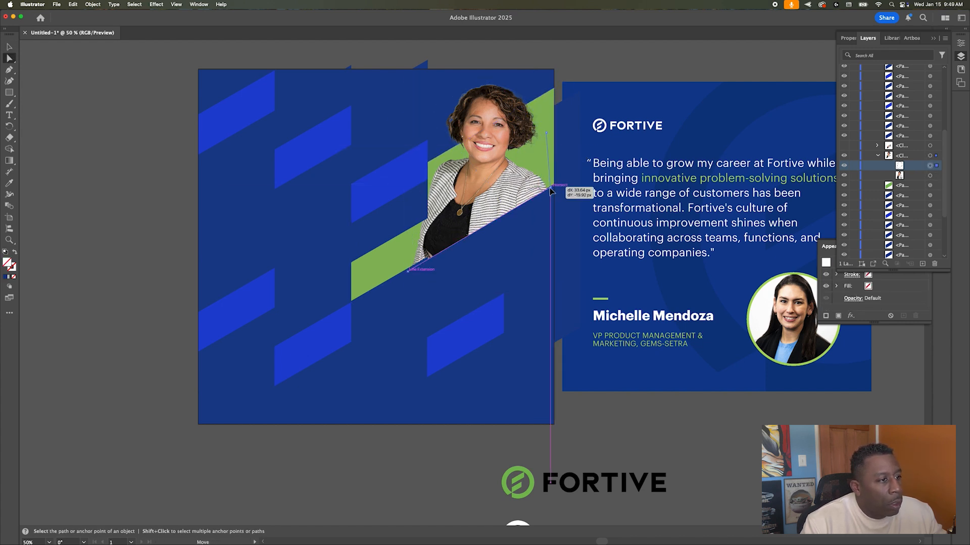
Step: Delete the blue parallelogram pieces near the green band and the top one
left_click(389, 182)
key("Delete")
left_click(389, 221)
key("Delete")
left_click(394, 315)
key("Delete")
left_click(308, 158)
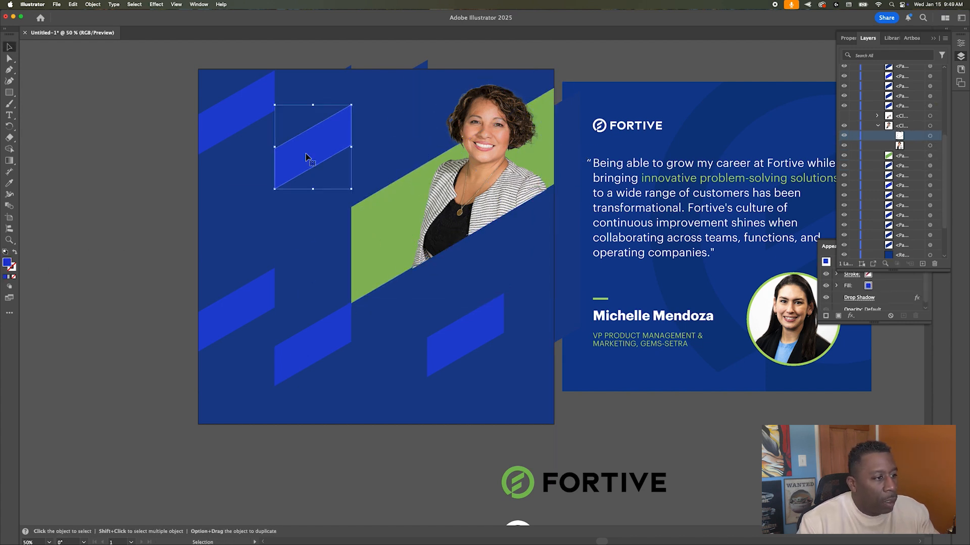
key("Delete")
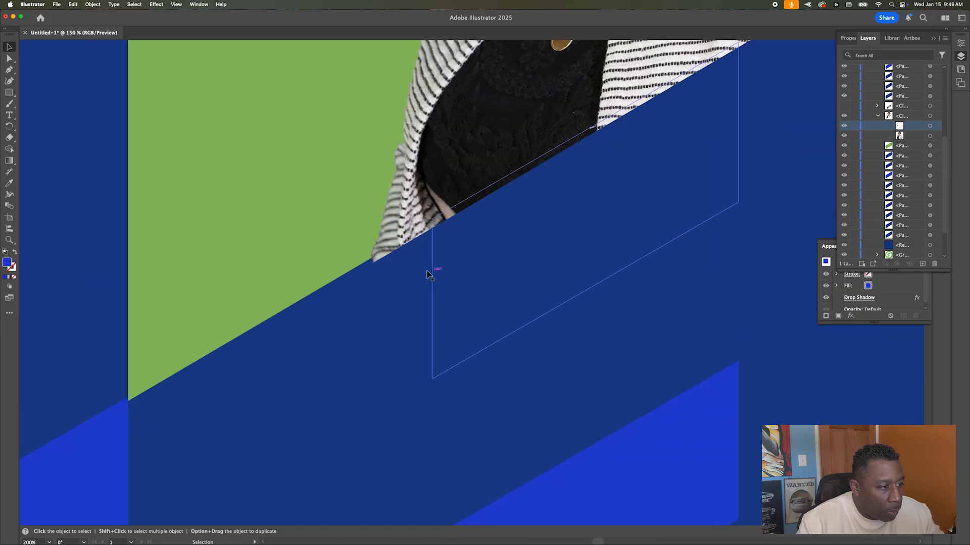
Step: Reshape the green band's clip corner and delete the bottom-right and two left parallelograms
key("a")
left_click(374, 268)
left_click_drag(373, 263, 352, 269)
key("space")
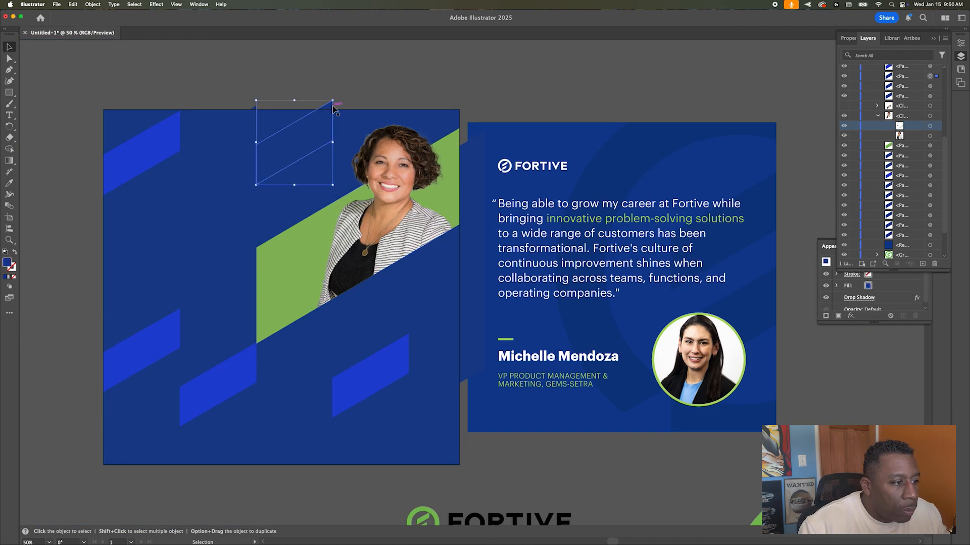
left_click(401, 378)
key("Delete")
left_click(217, 384)
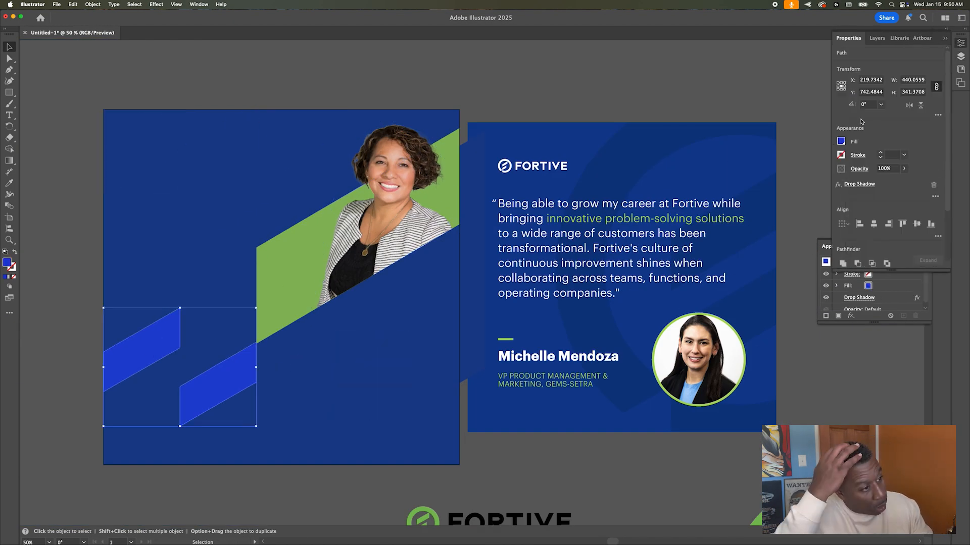
key("Delete")
Step: Bring the green Fortive mark onto the square, enlarge it, and position it over the square
left_click_drag(756, 519, 533, 71)
left_click_drag(498, 295, 318, 479)
scroll(414, 379, "up", 1)
left_click_drag(533, 137, 257, 352)
scroll(482, 170, "down", 2)
left_click_drag(488, 104, 510, 96)
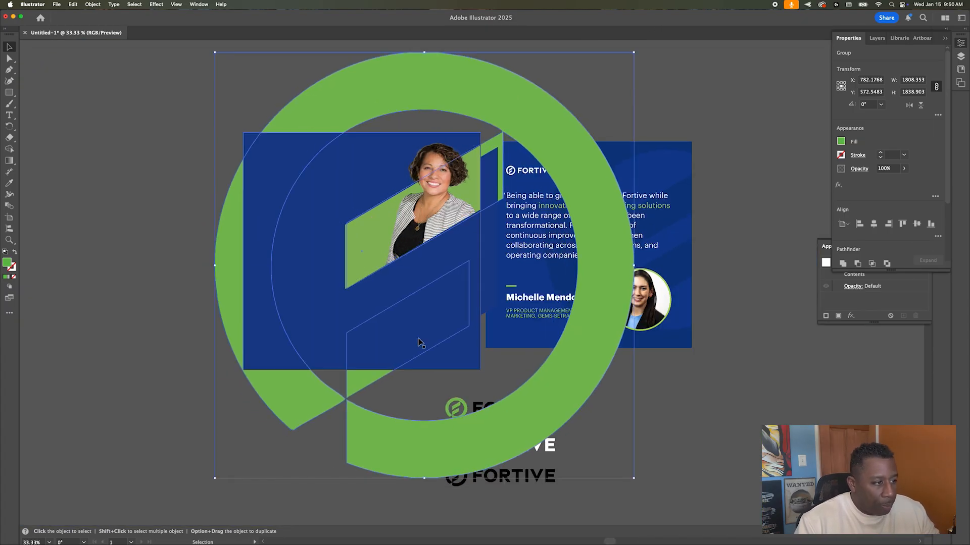
Step: Clip the Fortive logo mark to the blue square and fill the clipping square dark blue
left_click(877, 37)
left_click(930, 205)
left_click(929, 215, "shift")
right_click(279, 175)
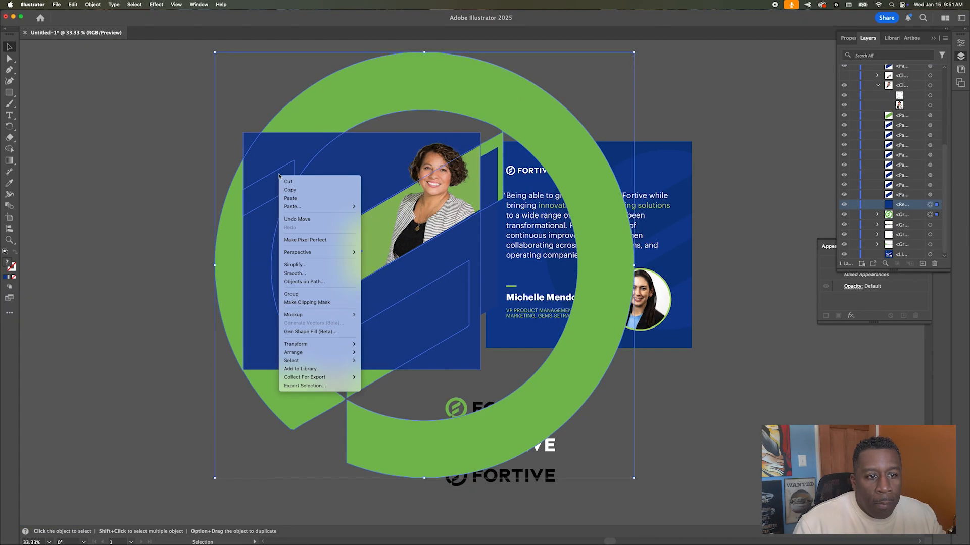
left_click(324, 305)
left_click(876, 214)
left_click(930, 225)
left_click(848, 38)
Step: Delete the remaining blue parallelograms on the left of the square
left_click(840, 141)
left_click(772, 197)
left_click(276, 196)
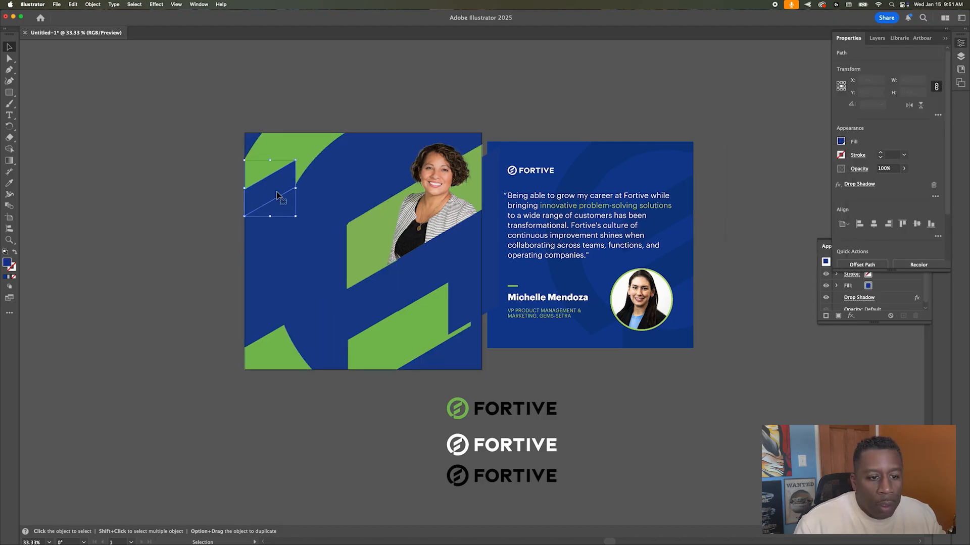
left_click(267, 225, "shift")
left_click(256, 265, "shift")
scroll(258, 269, "left", 3)
left_click(333, 283, "shift")
key("Delete")
left_click(548, 303)
key("Delete")
Step: Lower the clipped logo mark's opacity to about 10%
left_click(420, 264)
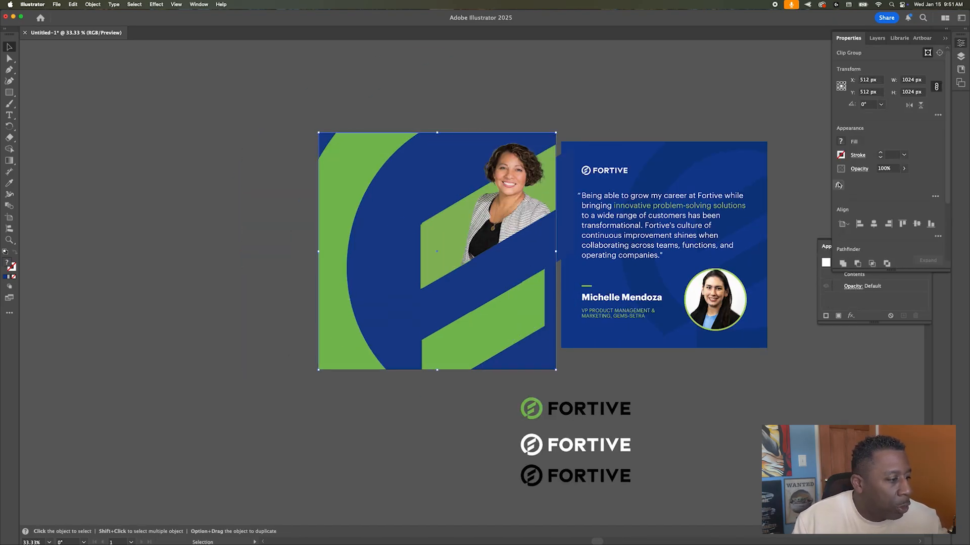
left_click(877, 38)
scroll(933, 211, "down", 2)
left_click(930, 215)
left_click(847, 38)
left_click(900, 168)
left_click_drag(928, 184, 870, 184)
left_click(195, 129)
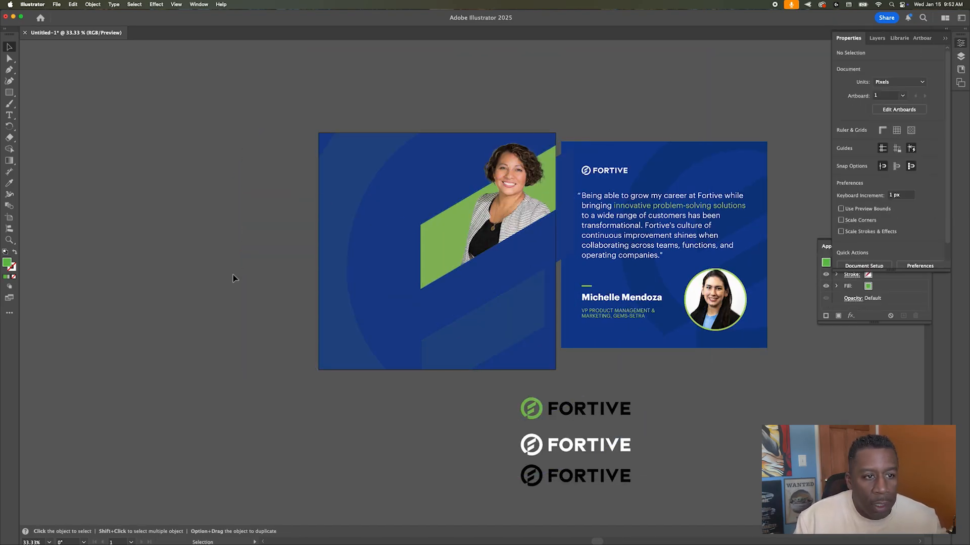
Step: Move the portrait clip's corner to the blue square's edge
left_click(493, 161)
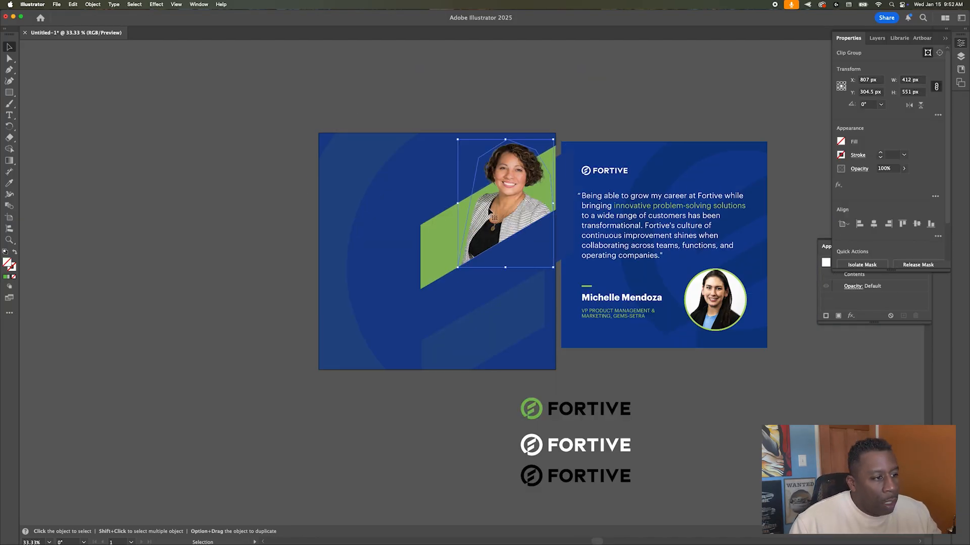
scroll(488, 160, "up", 3)
key("a")
left_click_drag(686, 314, 690, 310)
Step: Paste a copy of the white Fortive logo, scale it down, and place it bottom-left
key("v")
key("super+minus")
key("super+minus")
key("super+minus")
left_click(619, 475)
key("super+c")
key("super+v")
left_click_drag(526, 272, 500, 284)
left_click_drag(468, 288, 424, 379)
left_click(426, 191)
Step: Draw a text area on the blue square, replace the placeholder with the quote, and select it all
key("t")
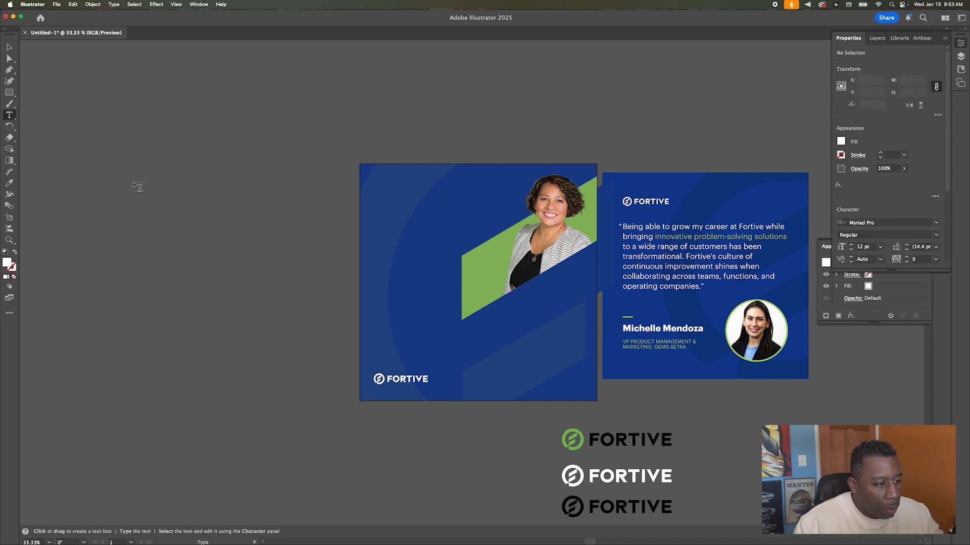
left_click_drag(382, 199, 496, 349)
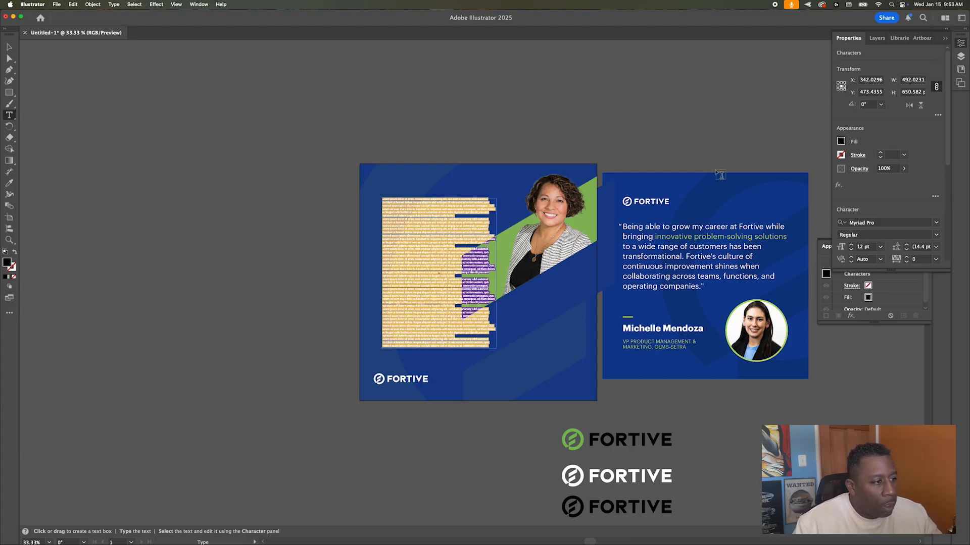
key("BackSpace")
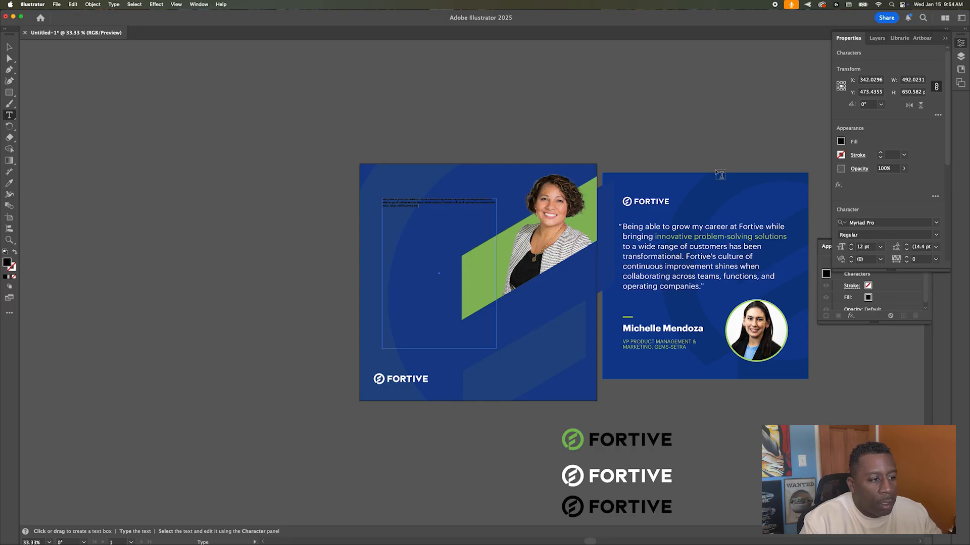
key("super+a")
Step: Make the quote text white in Roboto at 36 pt
left_click(840, 141)
left_click(755, 178)
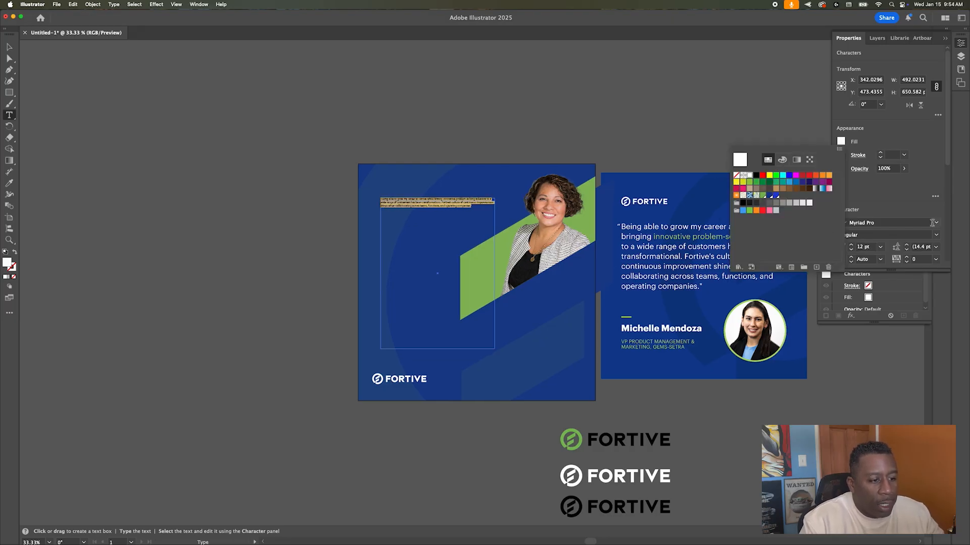
left_click(884, 223)
type("roboto")
left_click(763, 298)
left_click(881, 247)
left_click(893, 384)
Step: Set the whole quote frame to Roboto Regular with 48 pt leading
left_click(9, 46)
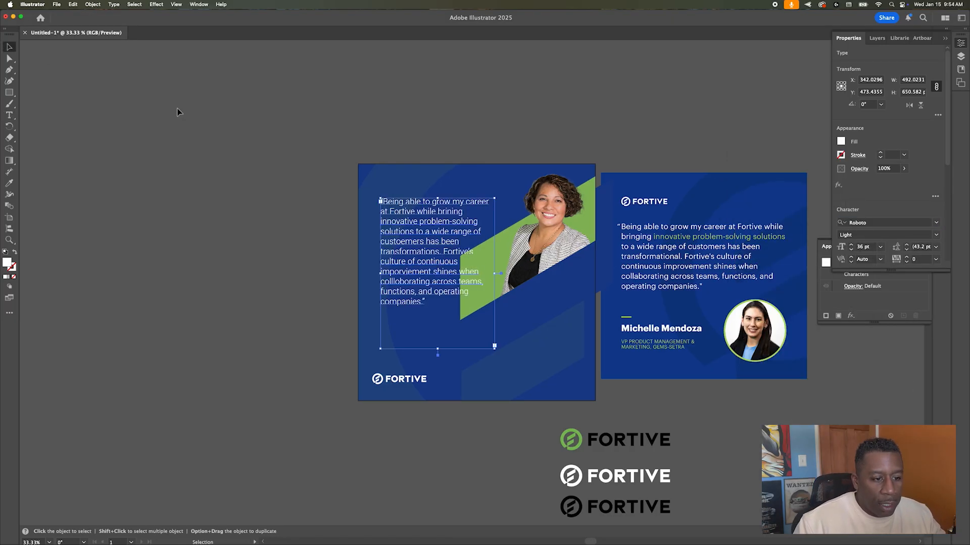
scroll(934, 232, "down", 2)
left_click(883, 201)
key("Down")
key("Down")
key("Down")
key("Down")
key("Up")
key("Up")
key("Up")
key("Up")
left_click(935, 224)
left_click(938, 385)
left_click(935, 212)
Step: Move the quote frame into place on the left and set its tracking to 25
left_click(858, 265)
key("super+shift+a")
left_click_drag(429, 237, 424, 253)
left_click(937, 252)
left_click(938, 252)
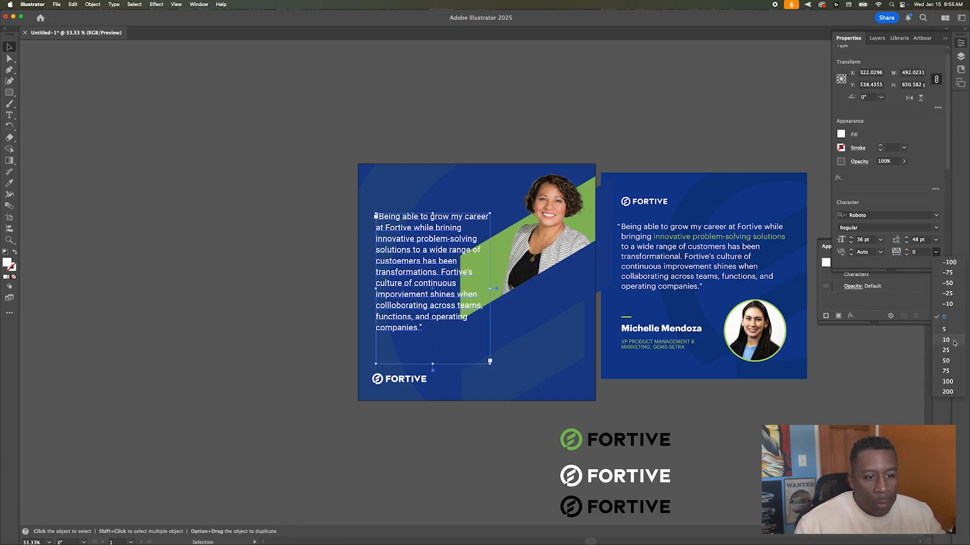
left_click(948, 352)
Step: Nudge the quote text right and reduce its size to 32 pt
left_click(935, 228)
left_click(601, 148)
left_click_drag(472, 258, 422, 281)
left_click(885, 241)
left_click(887, 366)
left_click(852, 238)
left_click(852, 238)
Step: Delete the quote's opening quotation mark and widen the frame so the lines reflow
left_click(298, 251)
scroll(353, 267, "left", 1)
left_click(292, 262)
double_click(375, 230)
key("BackSpace")
key("Escape")
left_click_drag(488, 303, 510, 303)
left_click(276, 265)
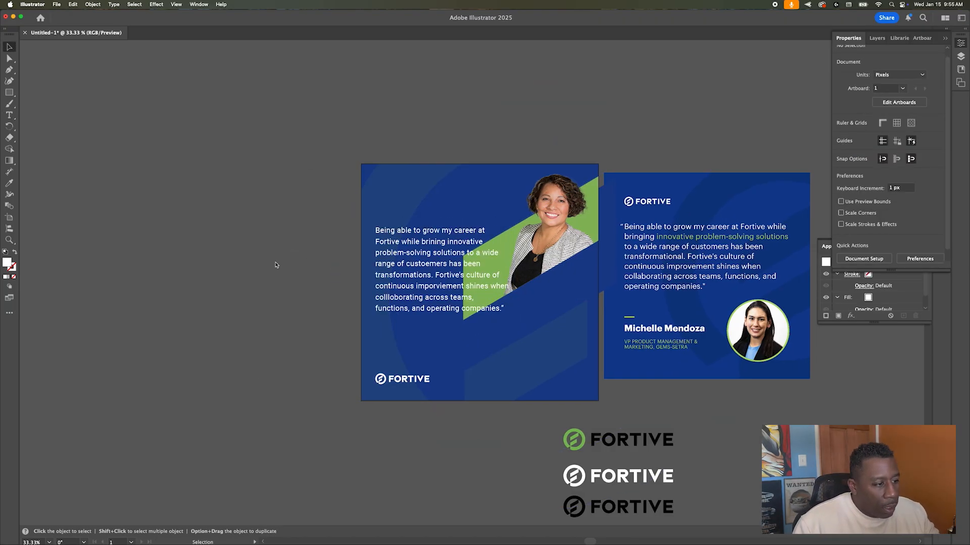
Step: Browse the font family list for the quote frame, keeping Roboto
left_click(383, 258)
left_click(935, 216)
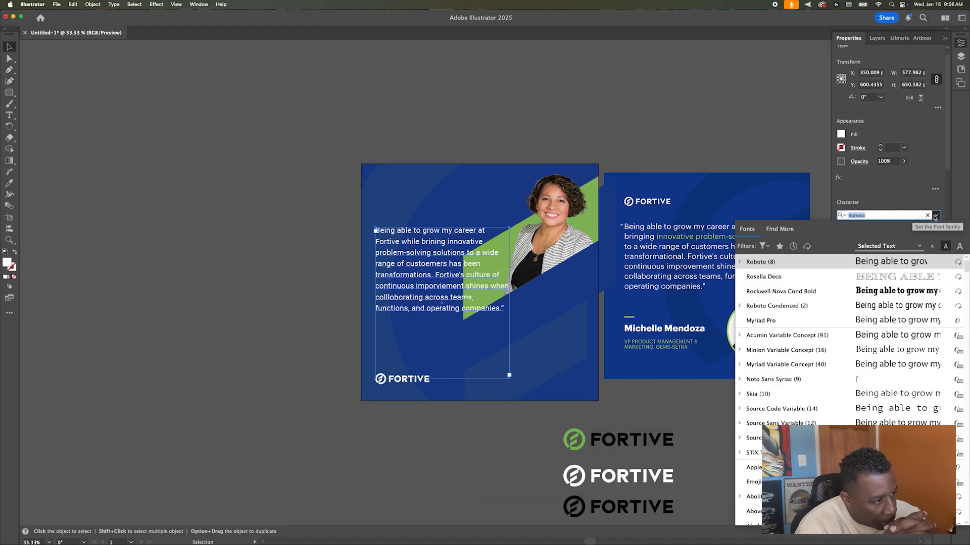
scroll(891, 277, "down", 5)
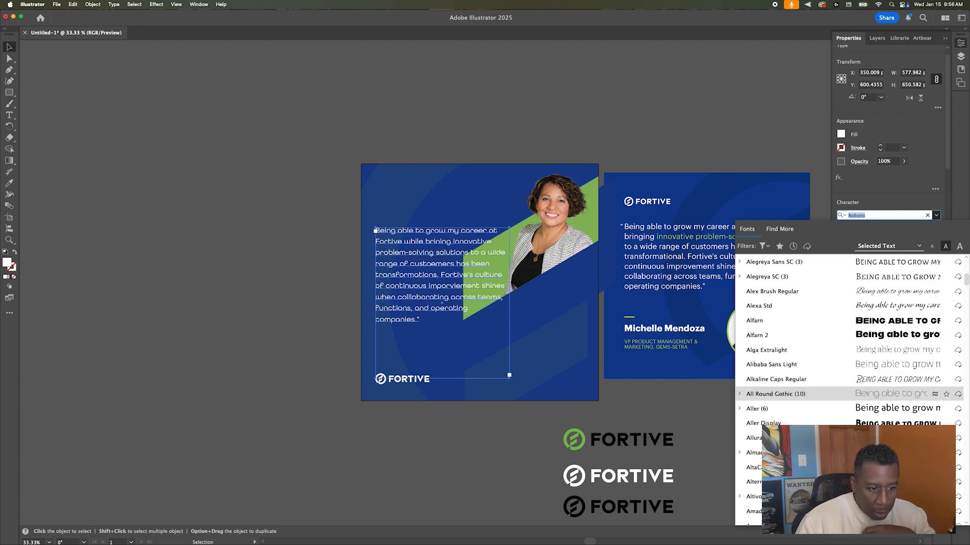
scroll(848, 391, "down", 5)
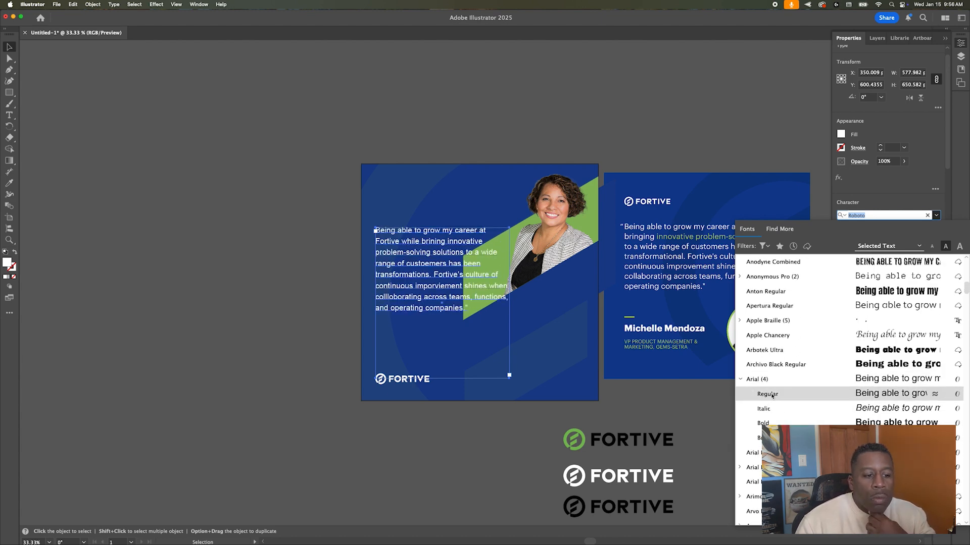
scroll(848, 482, "down", 10)
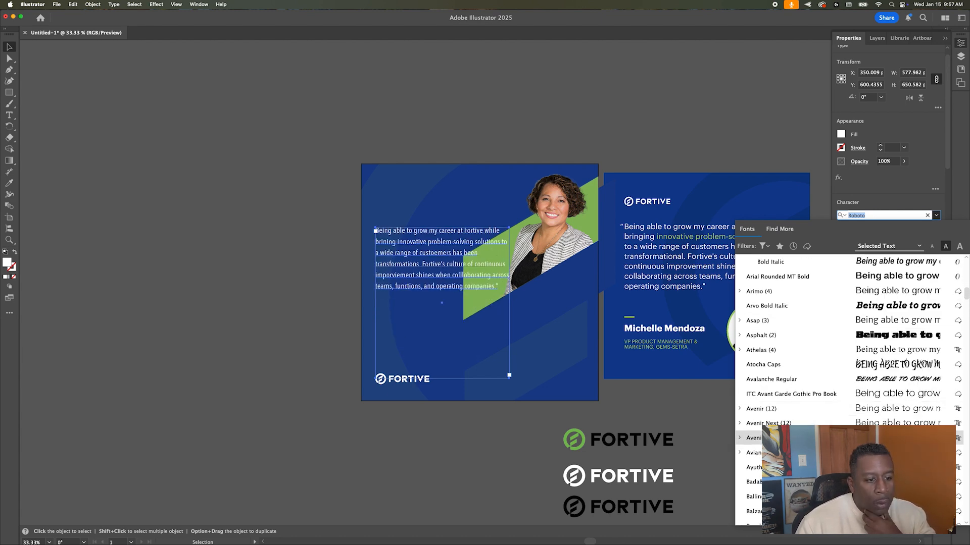
scroll(792, 326, "down", 20)
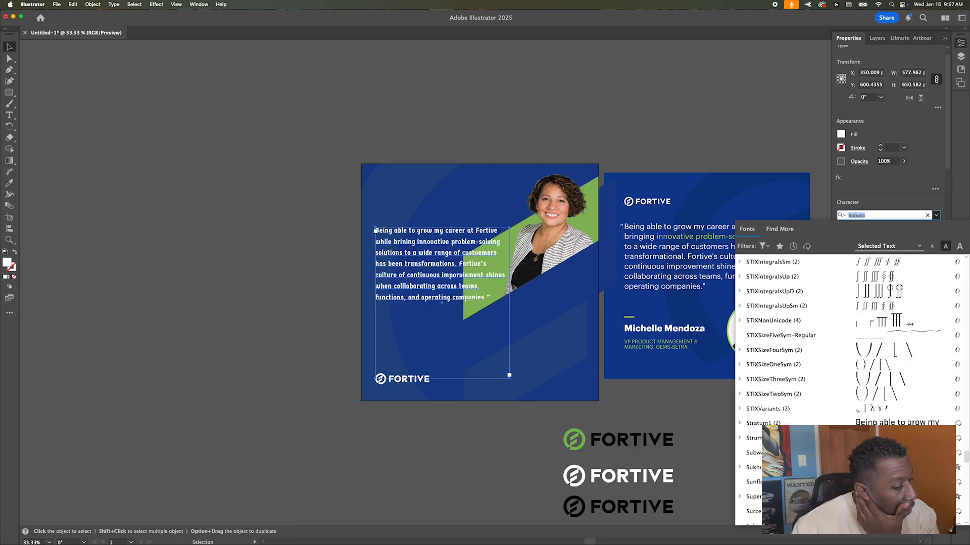
left_click(465, 129)
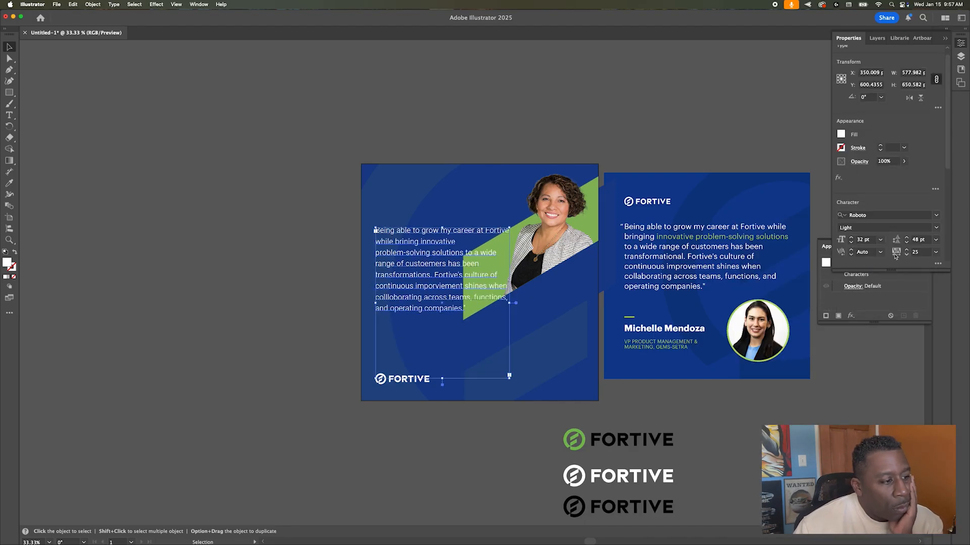
Step: Move the quote frame lower on the blue square and resize it to fit five lines
left_click(549, 113)
left_click_drag(479, 264, 595, 330)
left_click_drag(542, 306, 541, 330)
left_click_drag(595, 353, 586, 353)
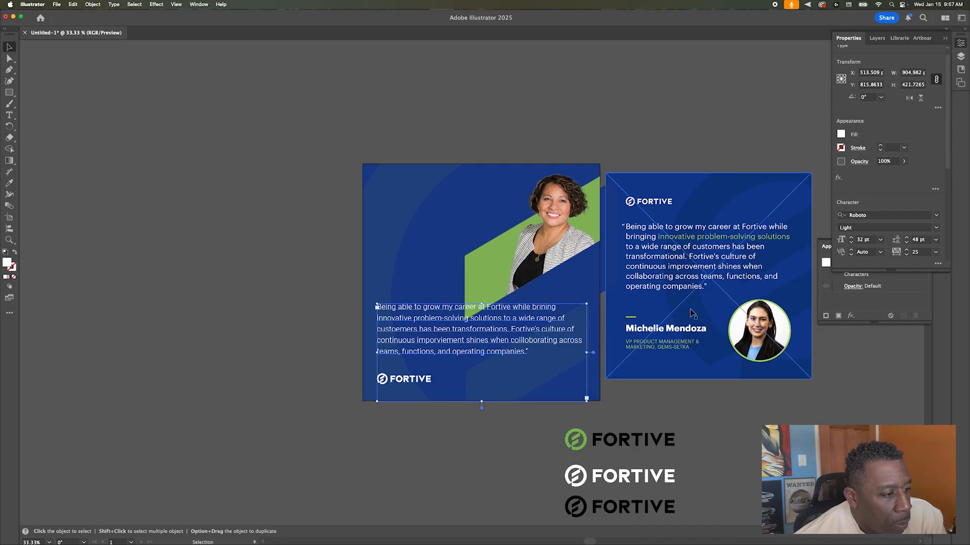
Step: Refit the background artwork so its top and bottom edges match the artboard
left_click(534, 225)
left_click(396, 232, "shift")
key("shift+Up")
key("shift+Up")
key("shift+Up")
key("shift+Up")
key("shift+Up")
key("shift+Down")
key("shift+Down")
double_click(391, 235)
left_click_drag(481, 157, 481, 164)
left_click_drag(481, 394, 480, 185)
double_click(282, 316)
Step: Move the white Fortive logo to the top-left of the blue square
scroll(416, 385, "left", 3)
left_click(512, 318)
left_click_drag(512, 319, 513, 336)
left_click_drag(665, 370, 665, 369)
left_click(380, 346)
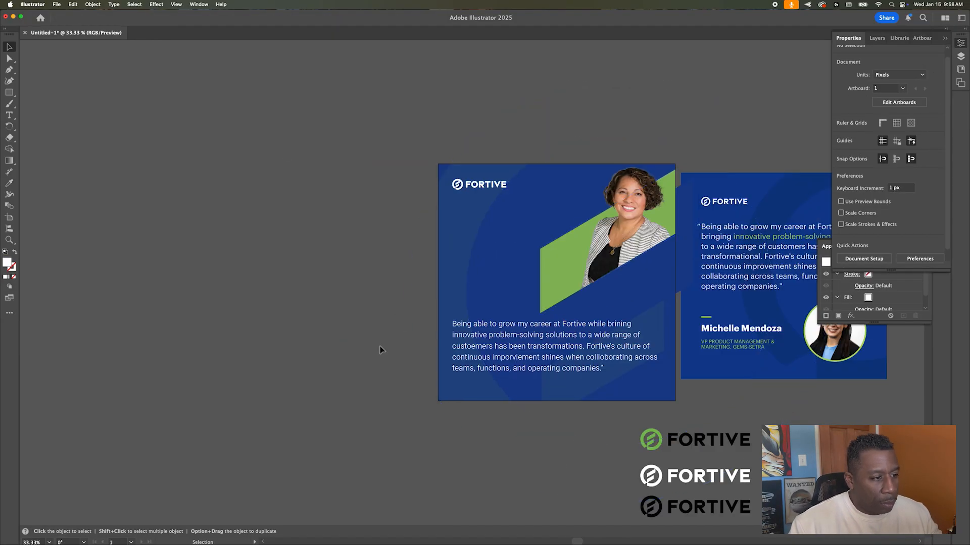
scroll(382, 303, "right", 3)
Step: Colour the phrase 'innovative problem-solving solutions' green with a heavier weight
key("t")
left_click_drag(514, 333, 389, 334)
left_click(936, 228)
left_click(840, 134)
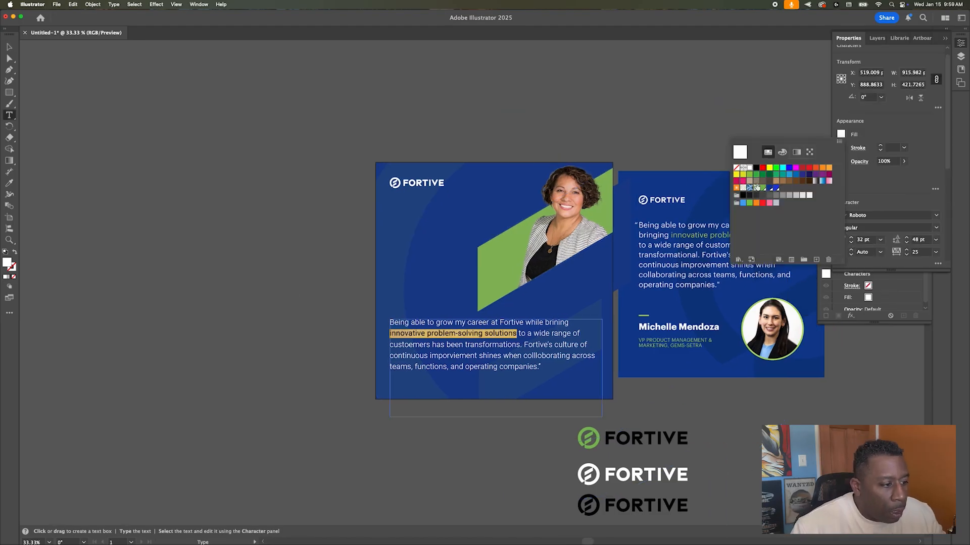
left_click(772, 189)
left_click(251, 187)
Step: Reselect the quote text frame and bring up the full Character settings
key("Escape")
key("Delete")
left_click(404, 335)
left_click(329, 336)
left_click(399, 344)
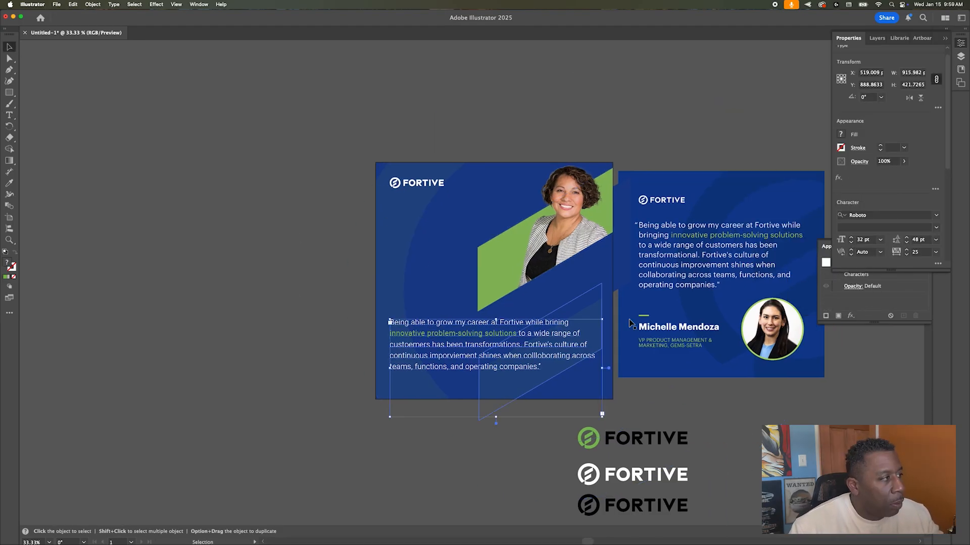
key("super+t")
key("super+t")
Step: Add a white, Black-weight text box with the speaker's name and move it slightly lower
key("t")
left_click_drag(389, 204, 506, 237)
left_click(841, 135)
left_click(749, 167)
left_click(935, 227)
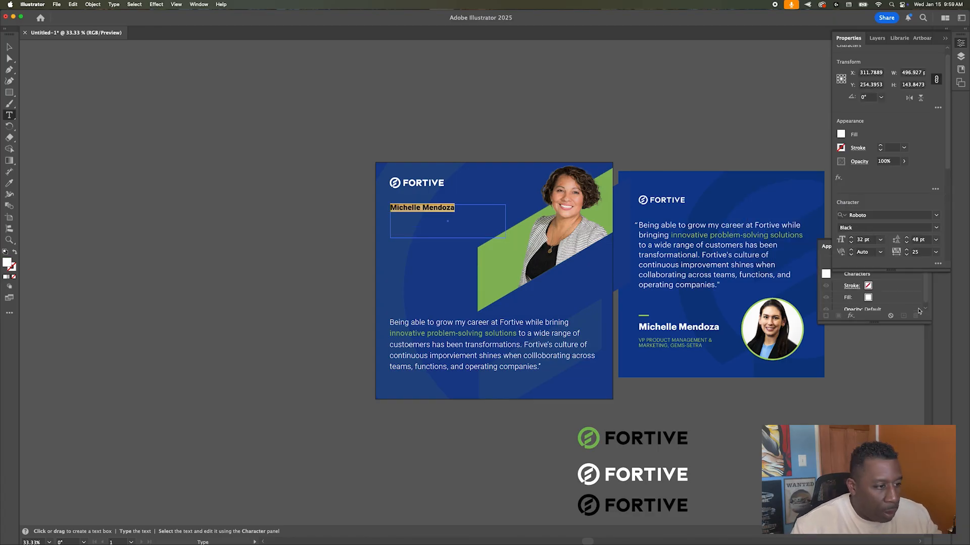
left_click(917, 311)
key("Escape")
left_click(900, 390)
left_click_drag(437, 216, 448, 252)
Step: Add the job-title line beneath the name, styled green in Light weight with tighter leading
double_click(452, 213)
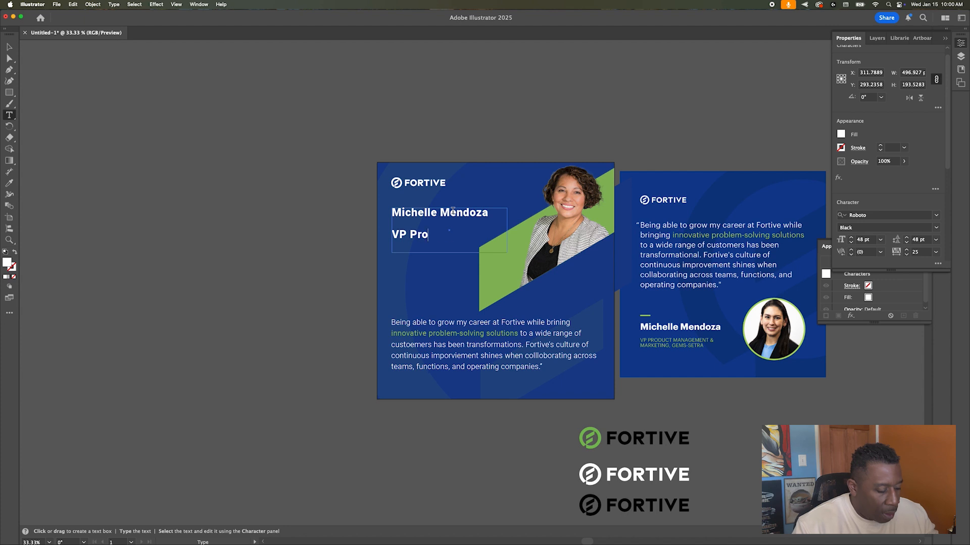
type("rketing, Gems-Setra")
key("super+a")
left_click_drag(449, 252, 392, 234)
left_click(879, 239)
left_click(895, 377)
left_click(935, 227)
left_click(909, 259)
left_click(840, 134)
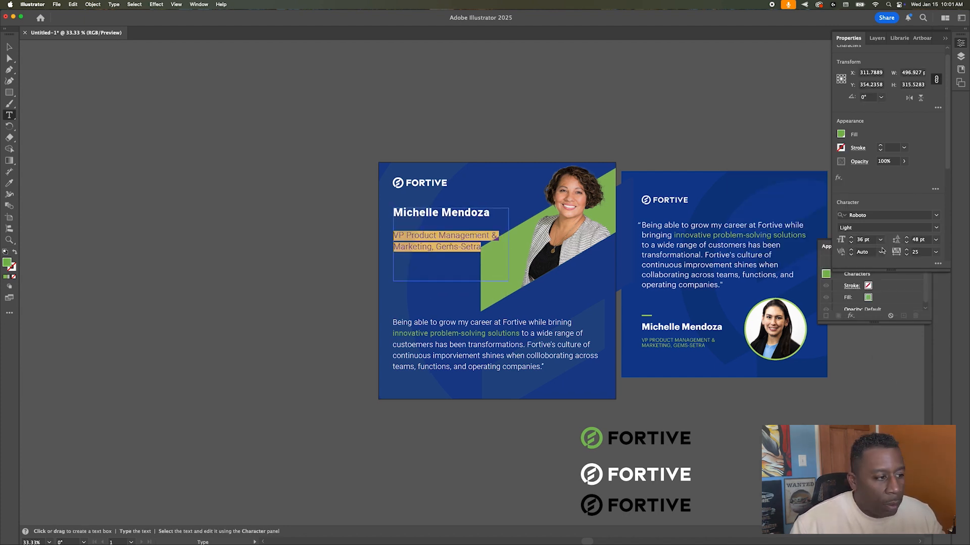
left_click(851, 242)
left_click(906, 242)
left_click(906, 242)
Step: Remove the empty line under the name and shrink the subtitle to 28 pt
double_click(449, 224)
key("BackSpace")
triple_click(430, 224)
left_click(938, 263)
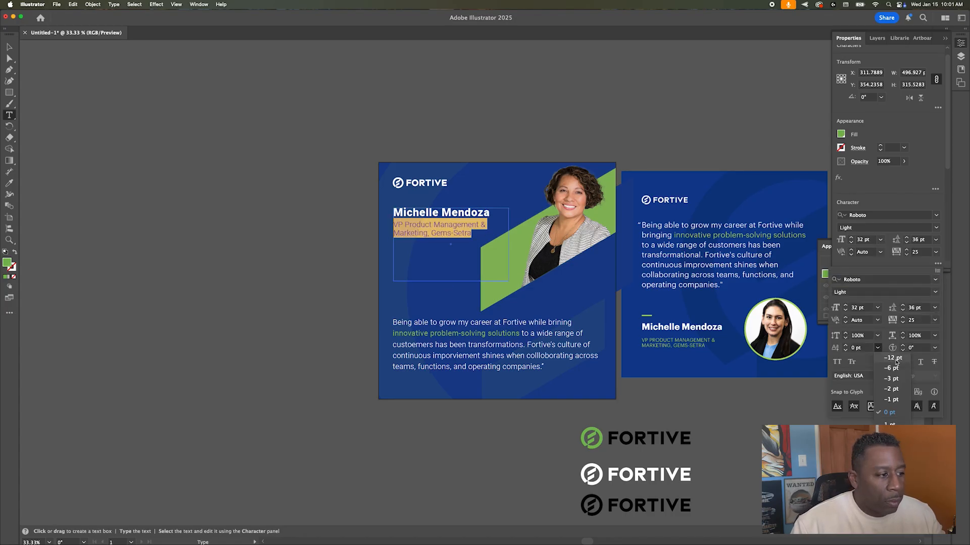
left_click(844, 310)
left_click(844, 310)
left_click(845, 310)
left_click(844, 310)
left_click(303, 287)
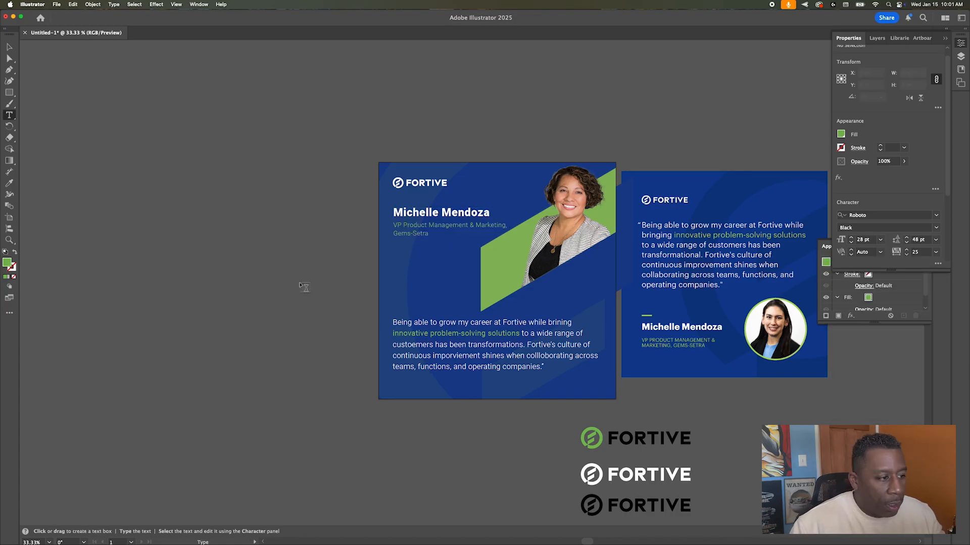
Step: Move the name and title block down to sit just above the quote
key("v")
left_click_drag(426, 233, 433, 288)
key("t")
triple_click(433, 280)
key("super+c")
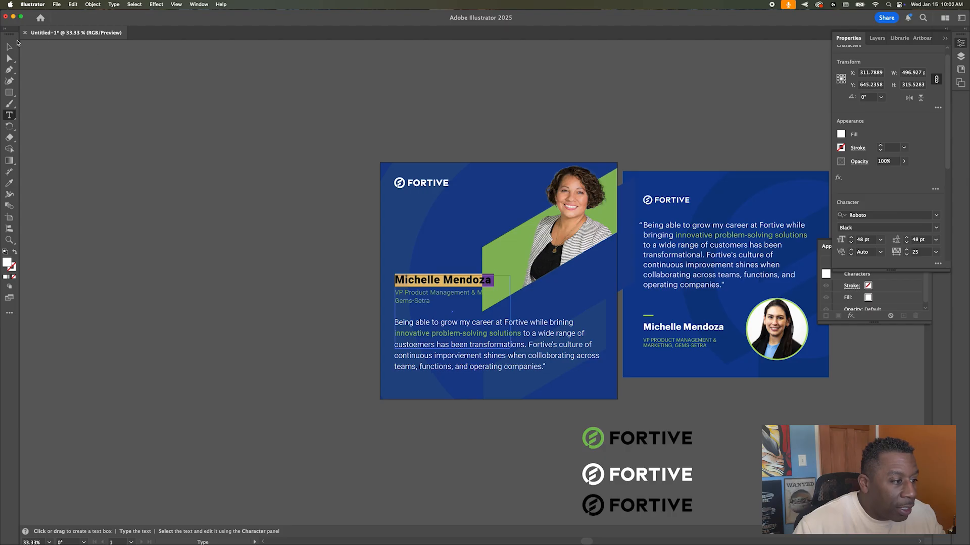
Step: Move the original name block off the artboard to the left
left_click(10, 46)
left_click_drag(455, 284, 243, 283)
left_click(283, 225)
Step: Paste the name into a new area-type box below the FORTIVE logo at 72 pt
key("t")
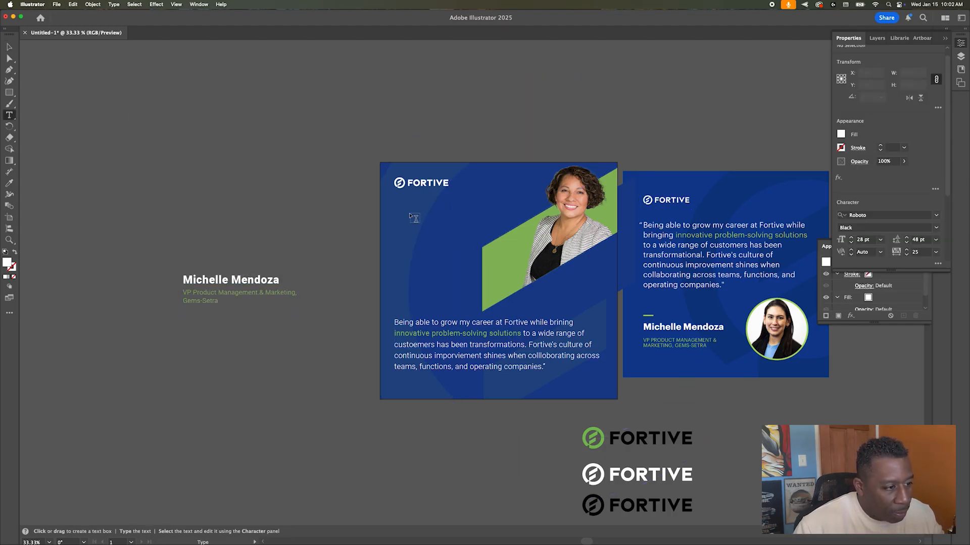
left_click_drag(397, 202, 536, 280)
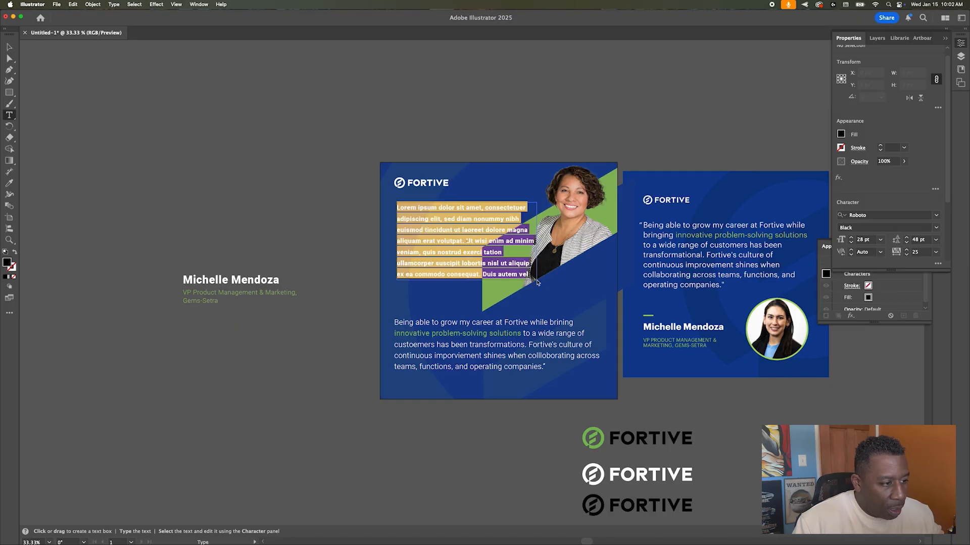
key("super+v")
key("super+a")
key("super+c")
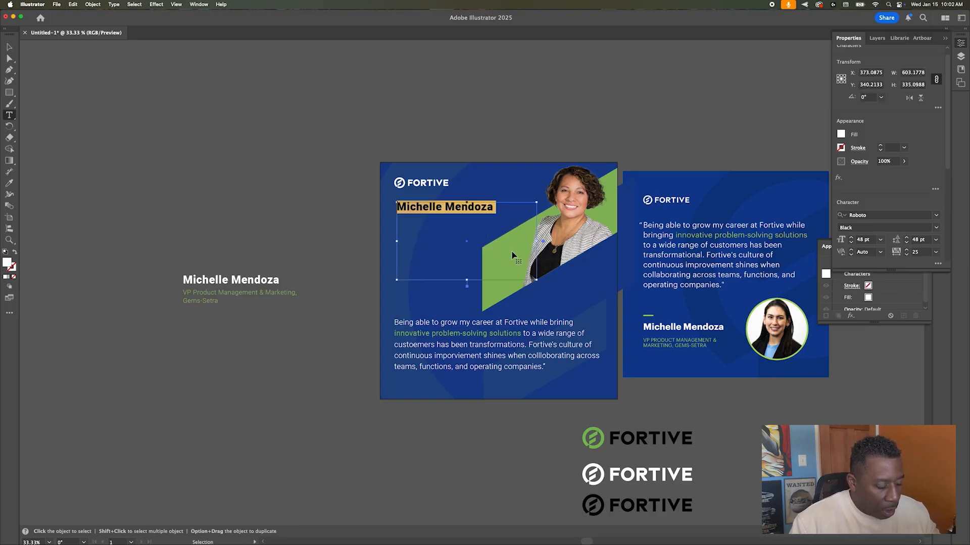
left_click(880, 241)
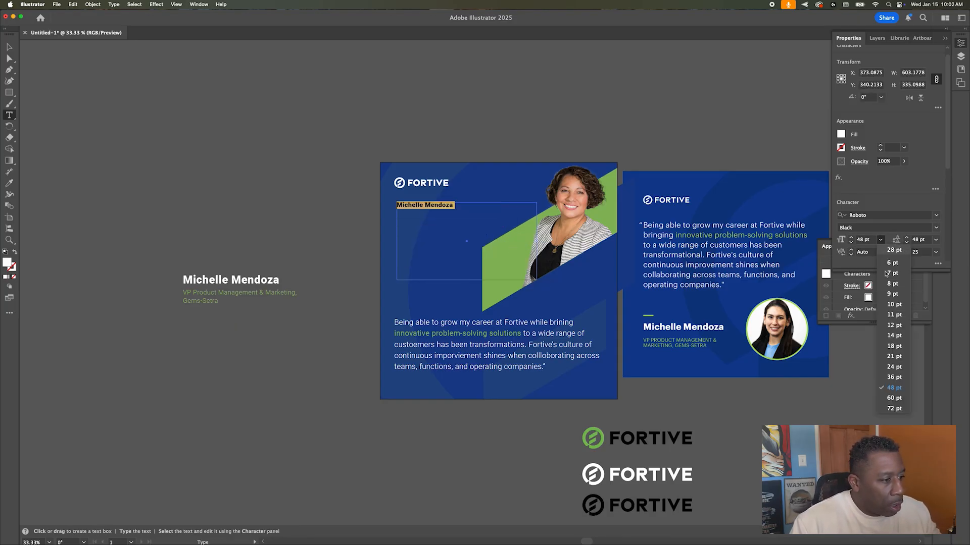
left_click(894, 407)
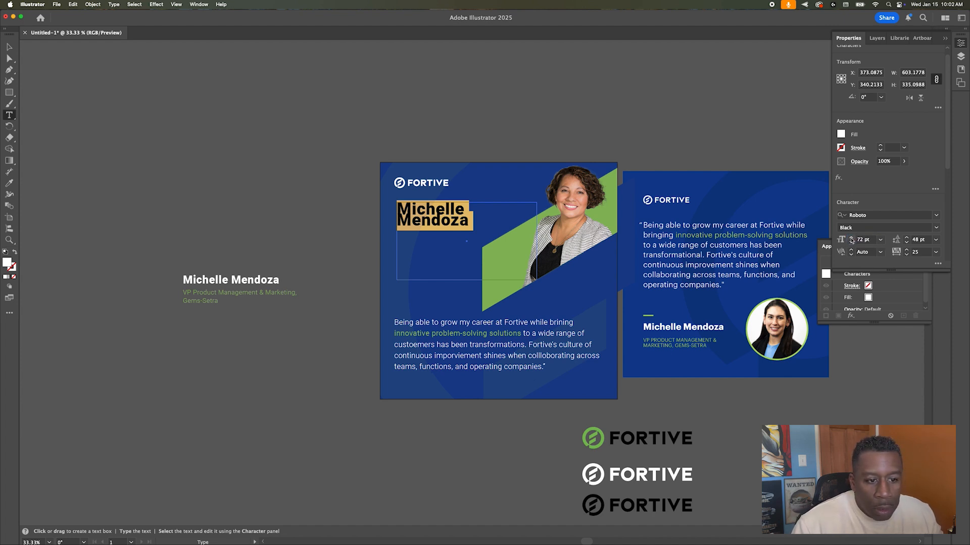
type("1")
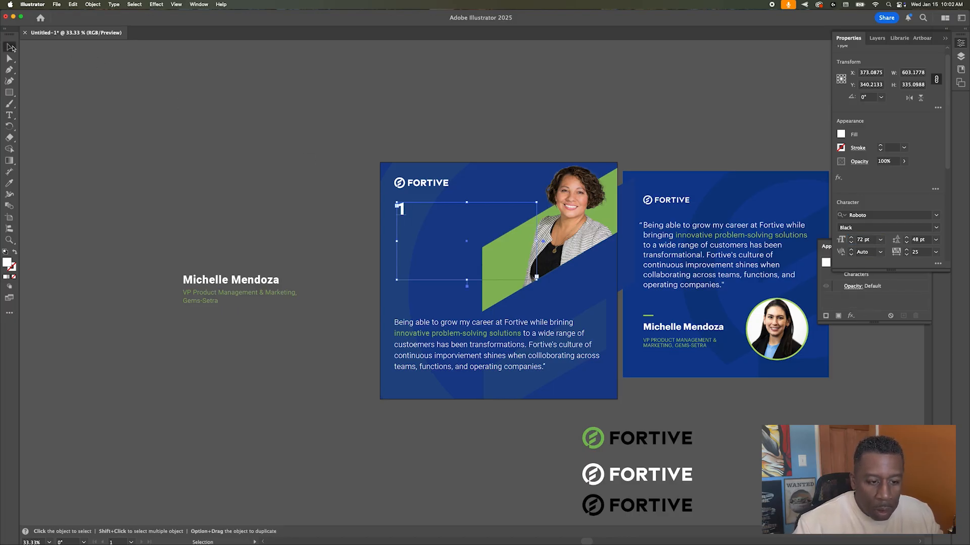
key("BackSpace")
key("super+v")
key("super+a")
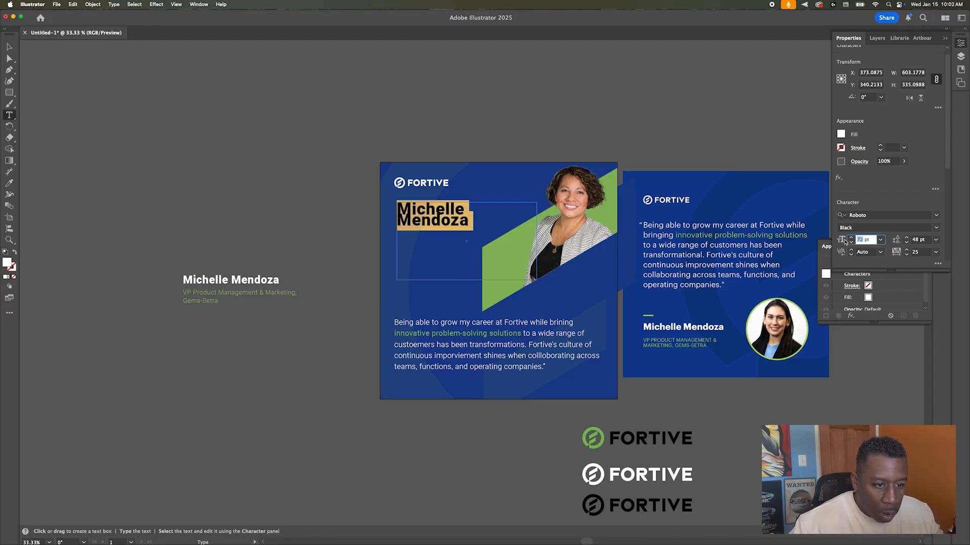
Step: Try the name heading at 21 pt, then undo back to 72 pt and reselect its frame
left_click(9, 46)
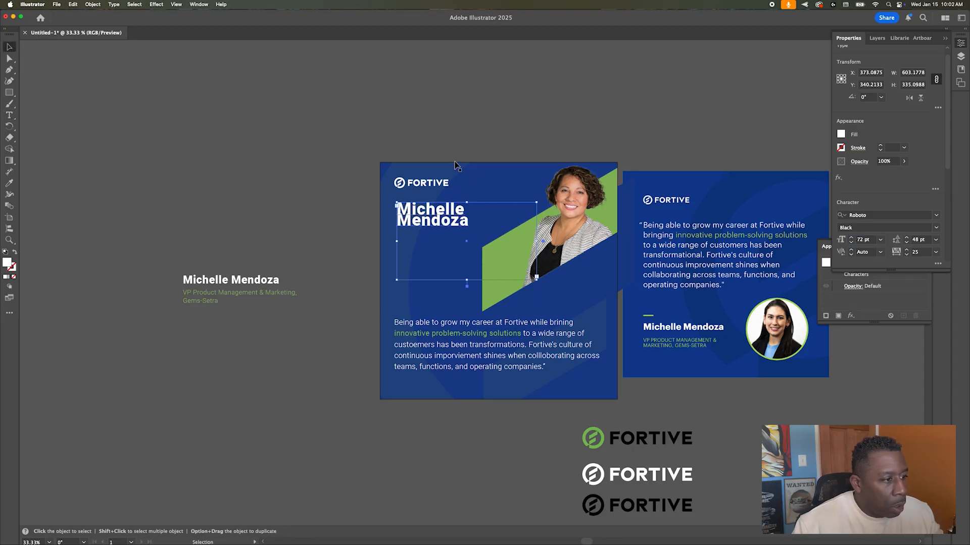
left_click(879, 241)
left_click(894, 356)
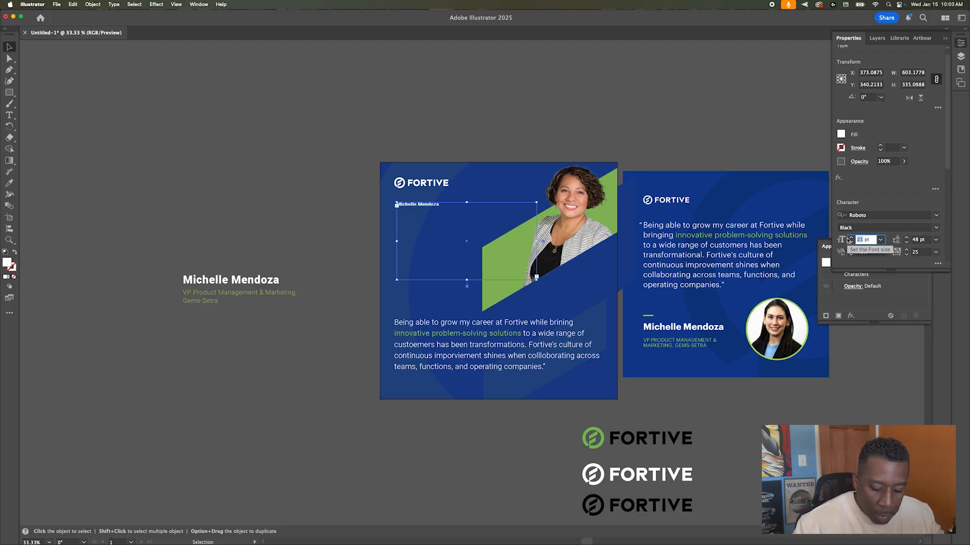
left_click(493, 145)
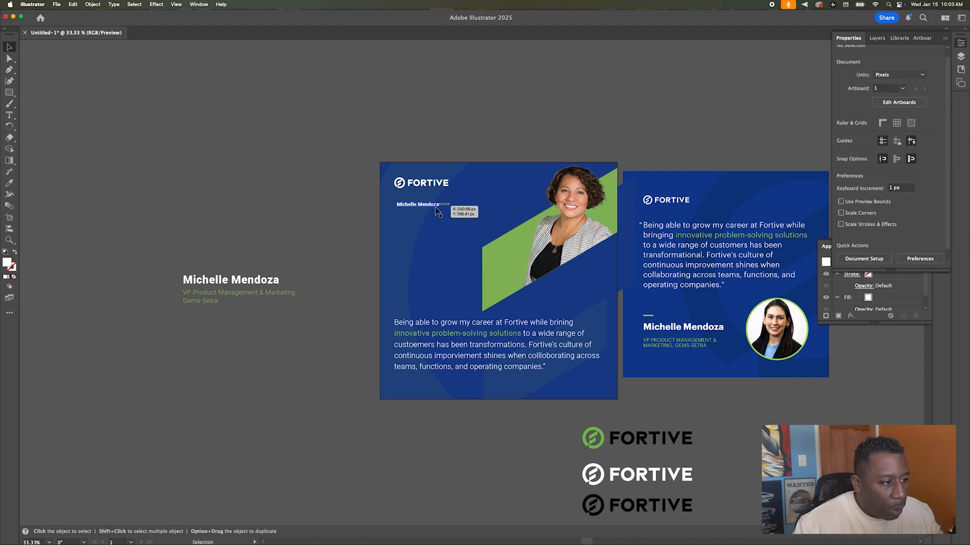
left_click(420, 206)
double_click(421, 207)
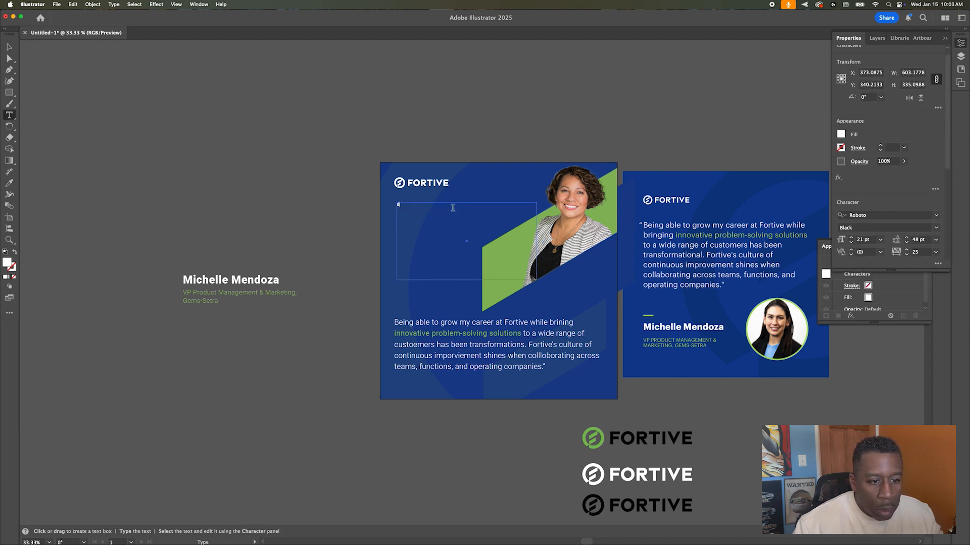
key("Escape")
key("super+z")
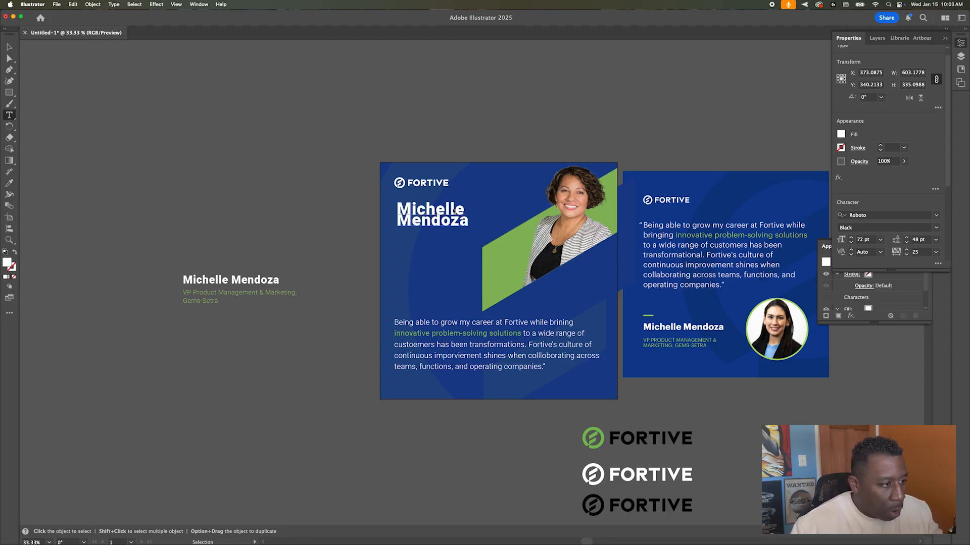
key("v")
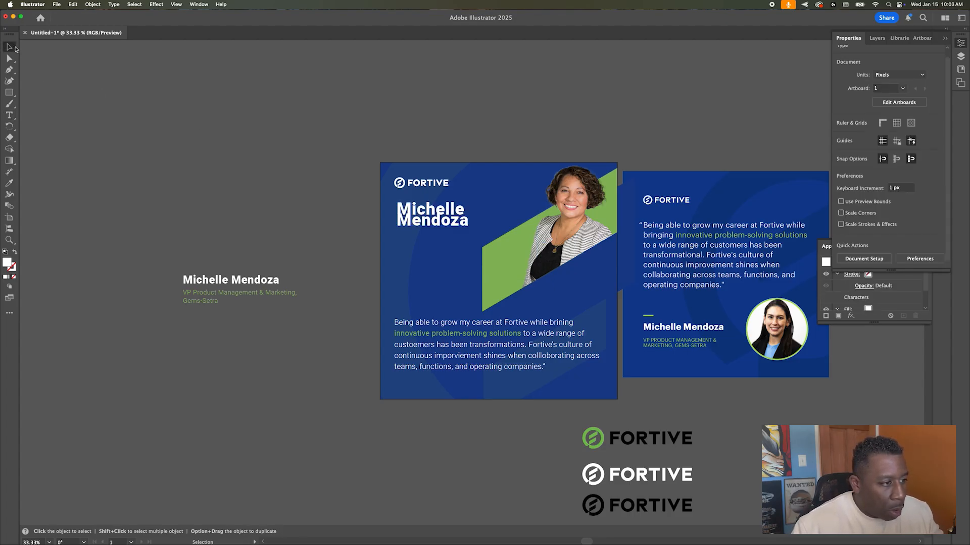
left_click(433, 214)
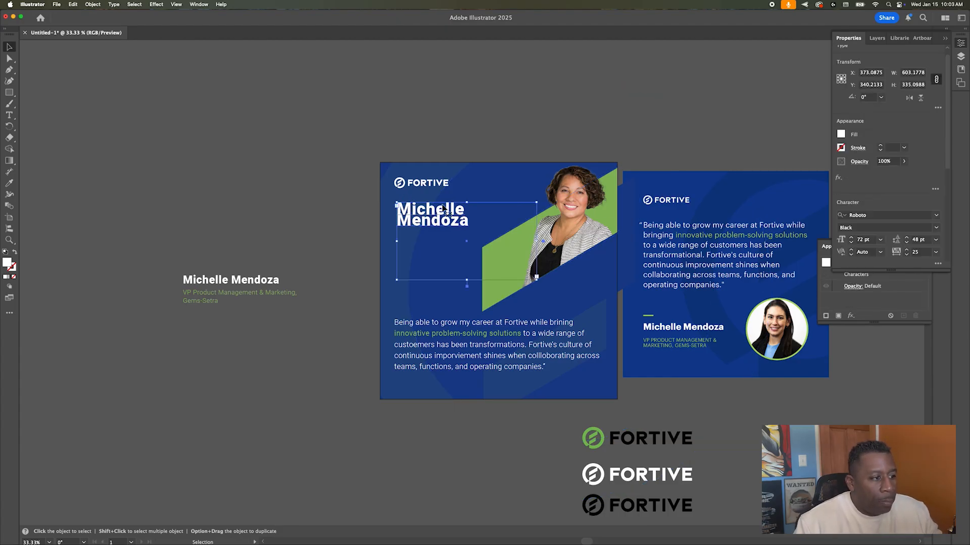
Step: Raise the name headline's font size to 150 pt
left_click(881, 240)
left_click(881, 241)
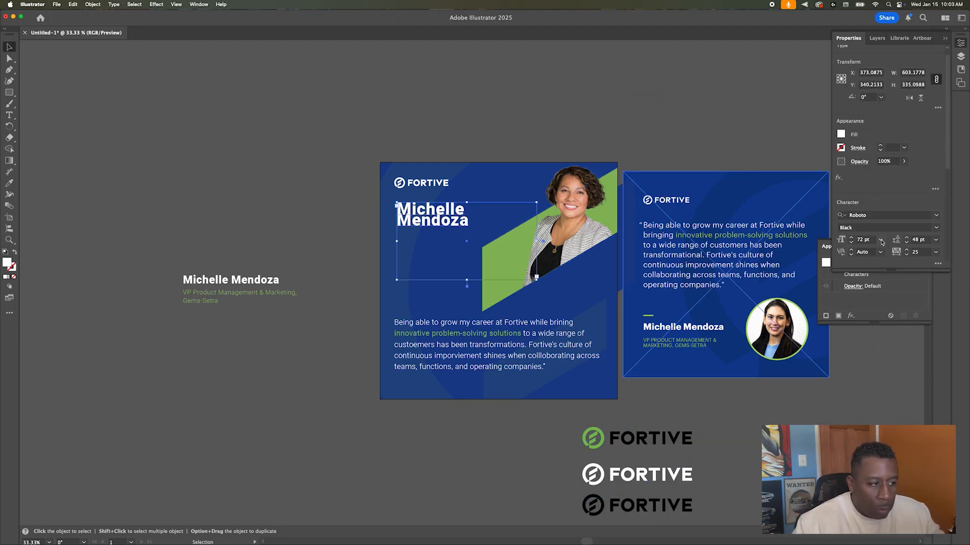
left_click(851, 239)
left_click(851, 240)
left_click(851, 240)
left_click(851, 239)
left_click(851, 239)
left_click_drag(852, 239, 852, 239)
left_click(852, 239)
left_click(852, 240)
left_click_drag(852, 239, 851, 240)
left_click(851, 243)
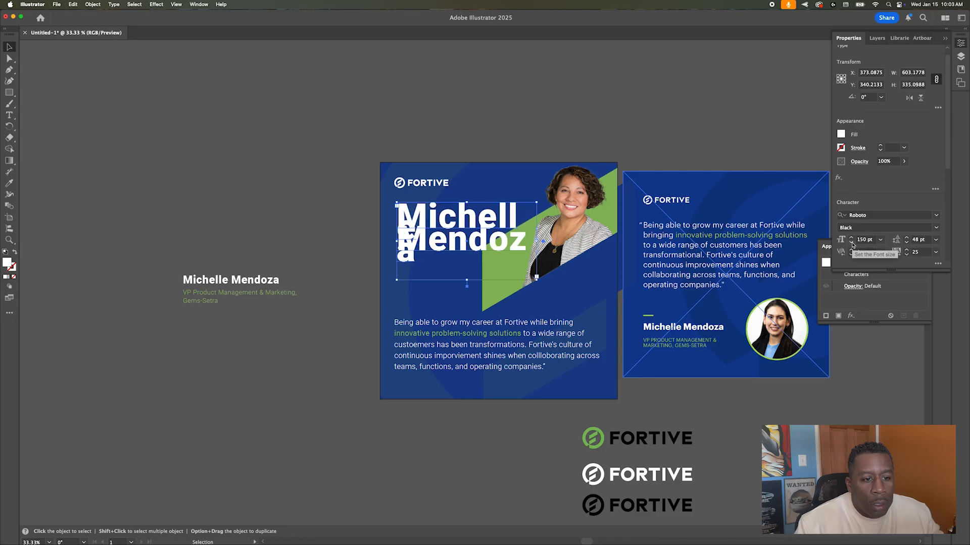
left_click(852, 243)
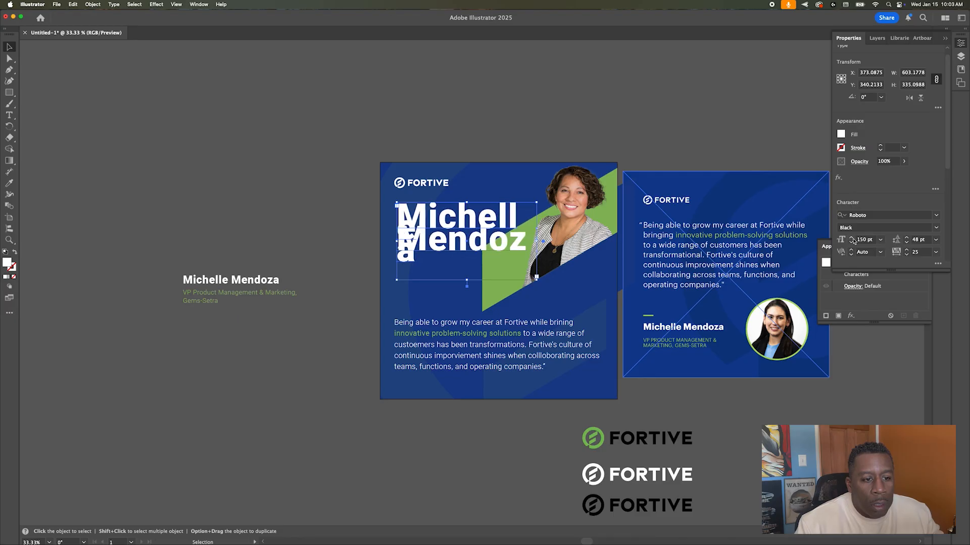
Step: Set the headline to Roboto Thin and widen its frame so the surname fits one line
left_click(932, 228)
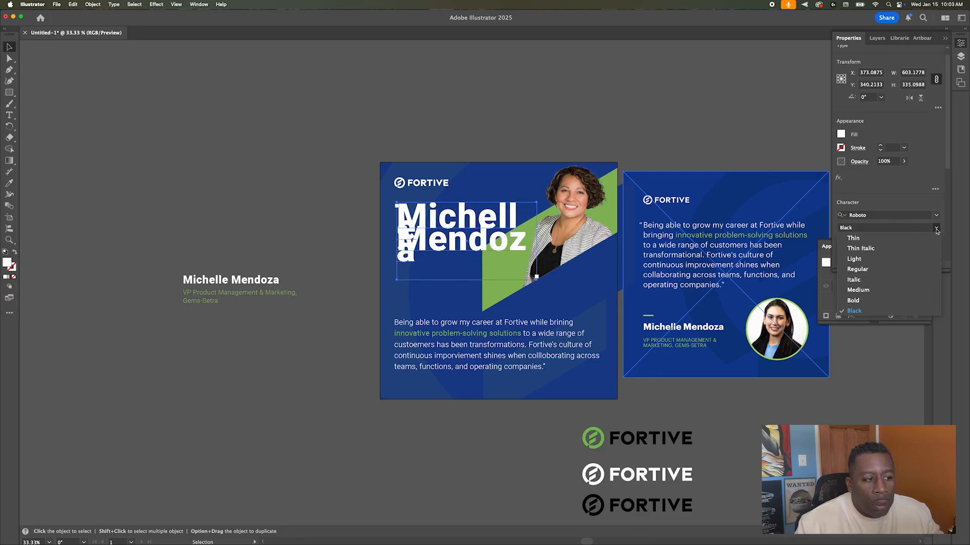
left_click(904, 238)
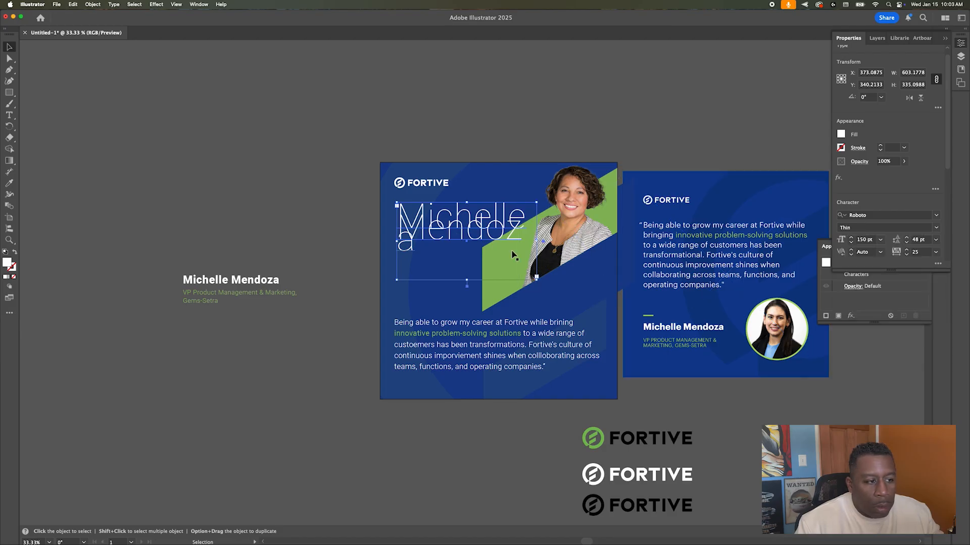
left_click(455, 264, "shift")
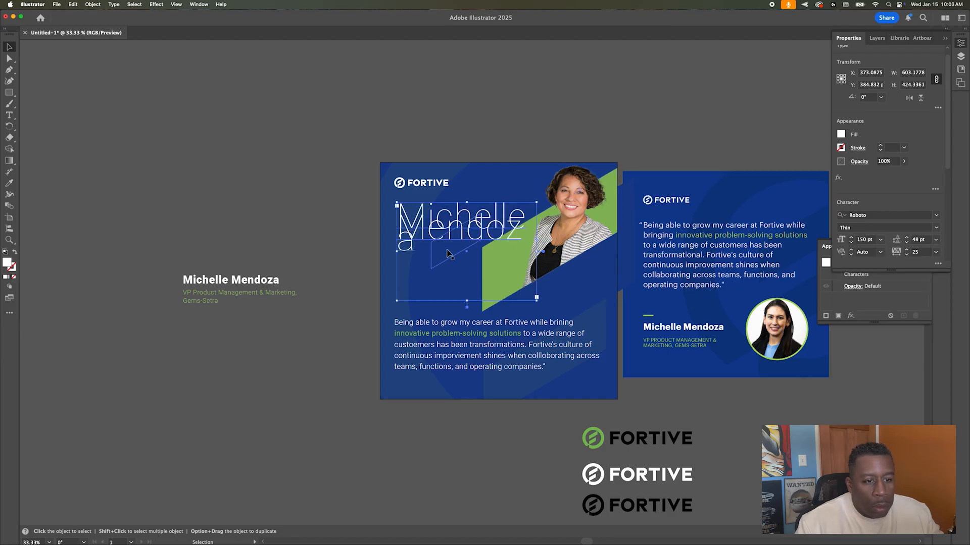
left_click_drag(536, 251, 543, 251)
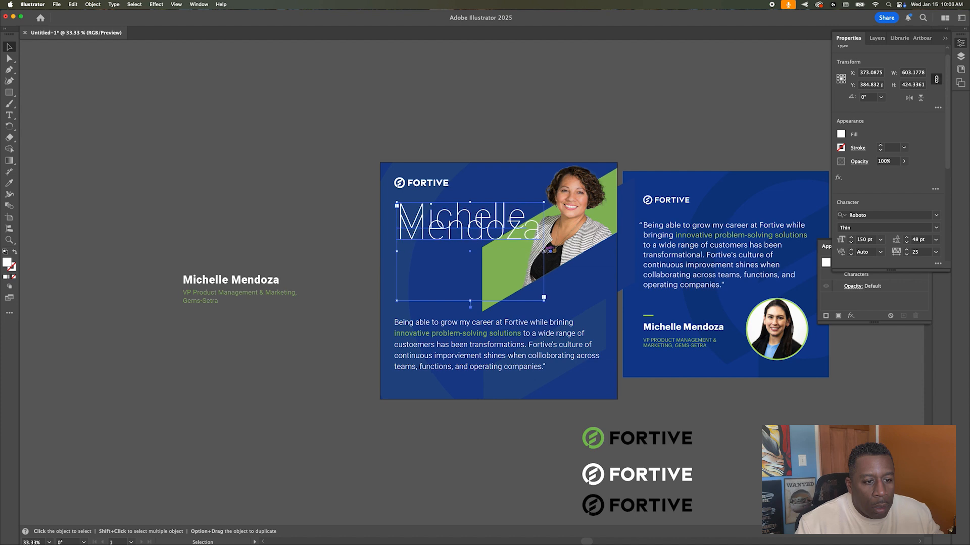
Step: Set the headline leading to 120 pt and tracking to -50
left_click(935, 240)
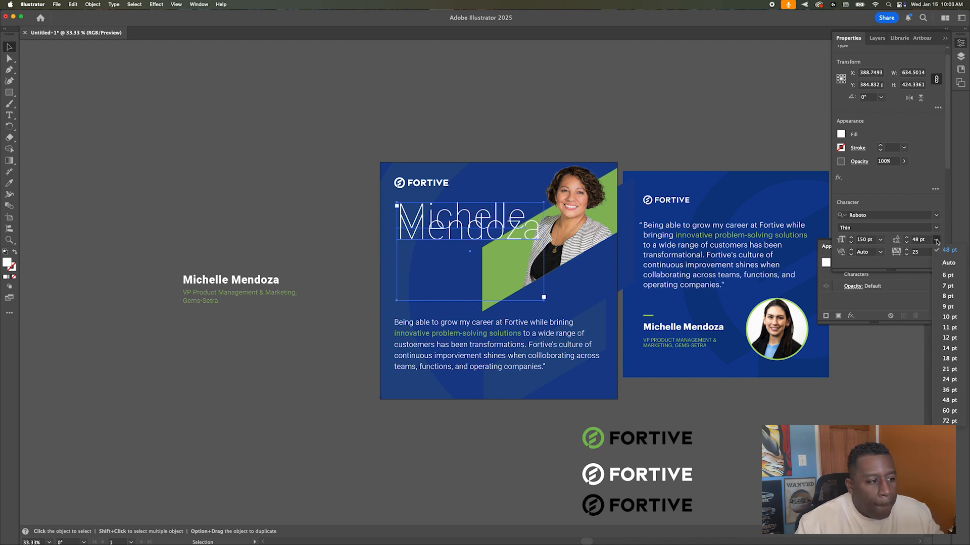
left_click(949, 421)
double_click(918, 237)
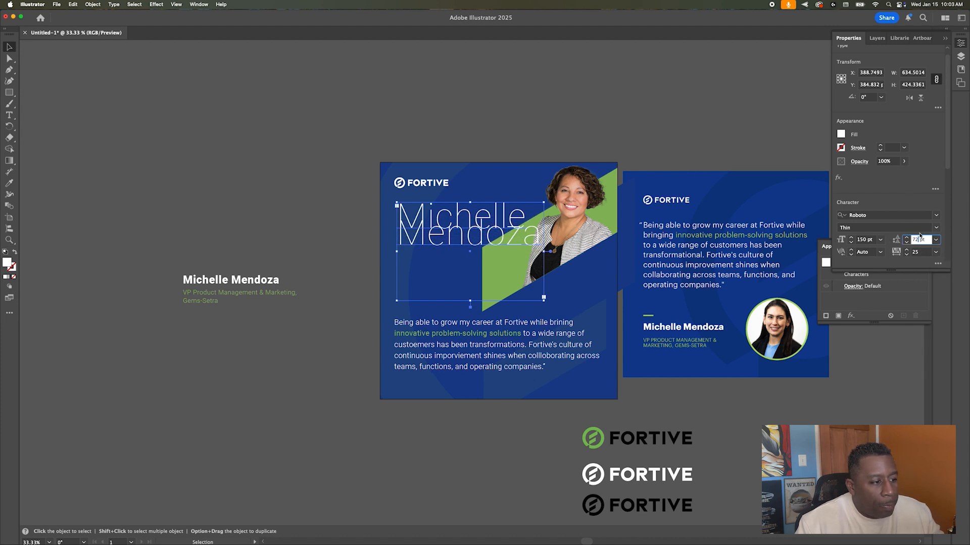
key("Up")
key("Up")
key("Up")
key("Up")
key("Up")
key("Up")
key("Up")
key("Up")
key("Up")
key("Up")
key("Up")
key("Up")
key("Up")
key("Up")
key("Up")
key("Up")
key("Up")
key("Up")
key("Up")
key("Up")
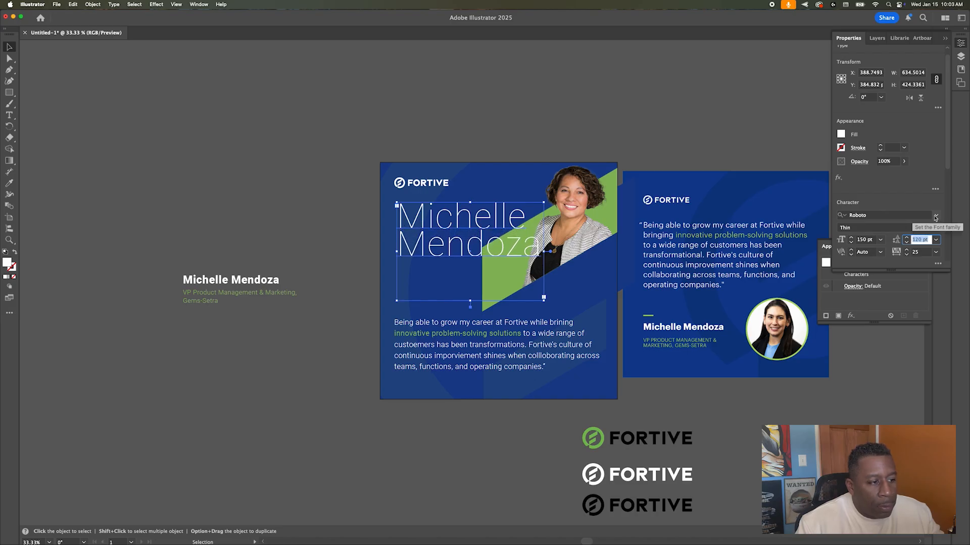
left_click(351, 147)
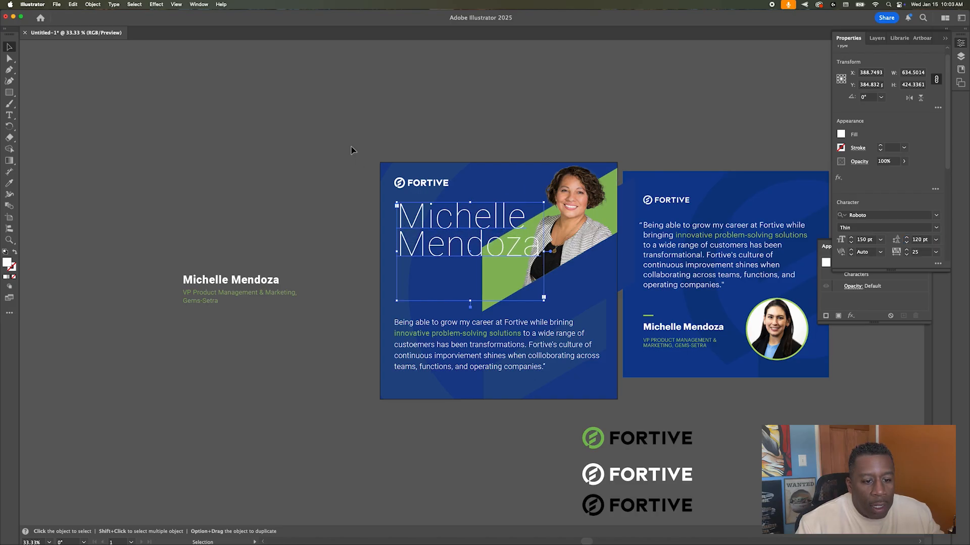
left_click(351, 147)
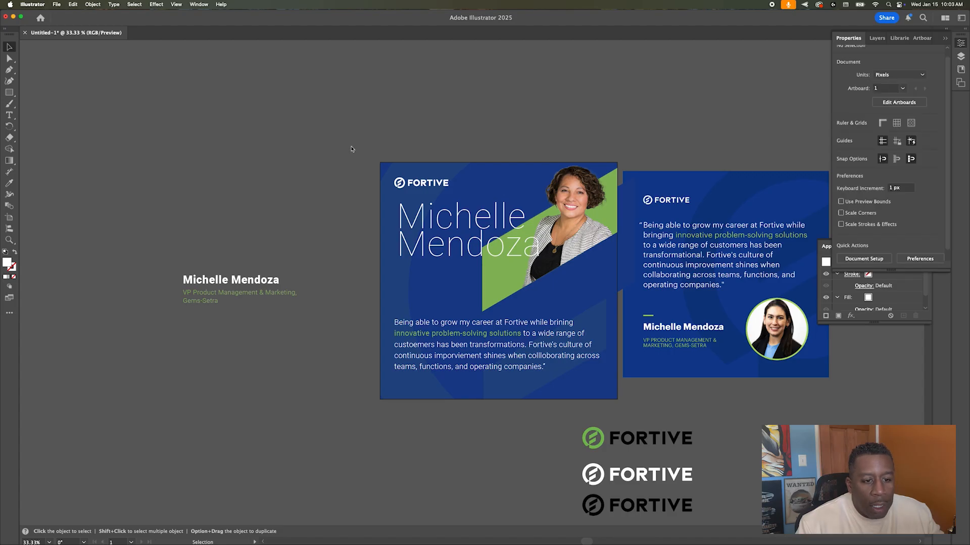
left_click_drag(440, 227, 438, 230)
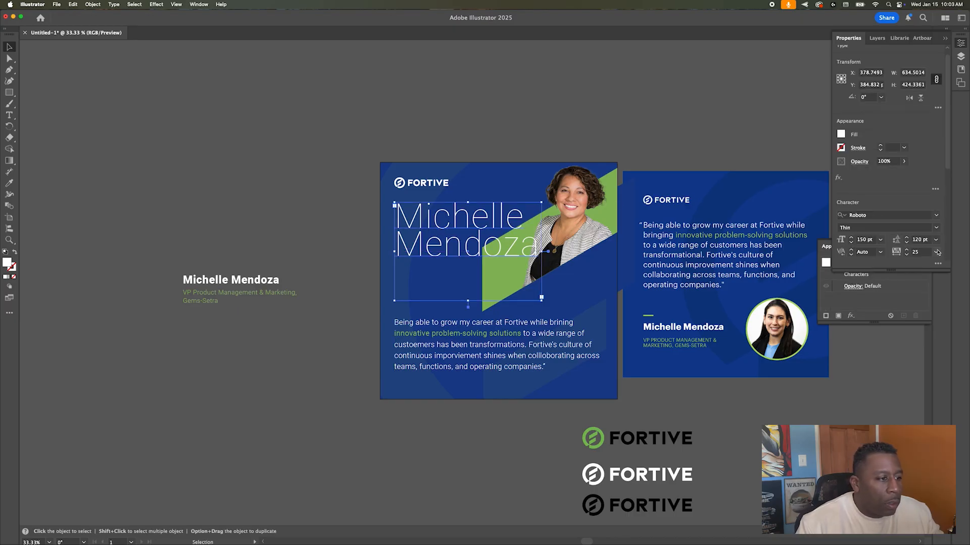
left_click(935, 251)
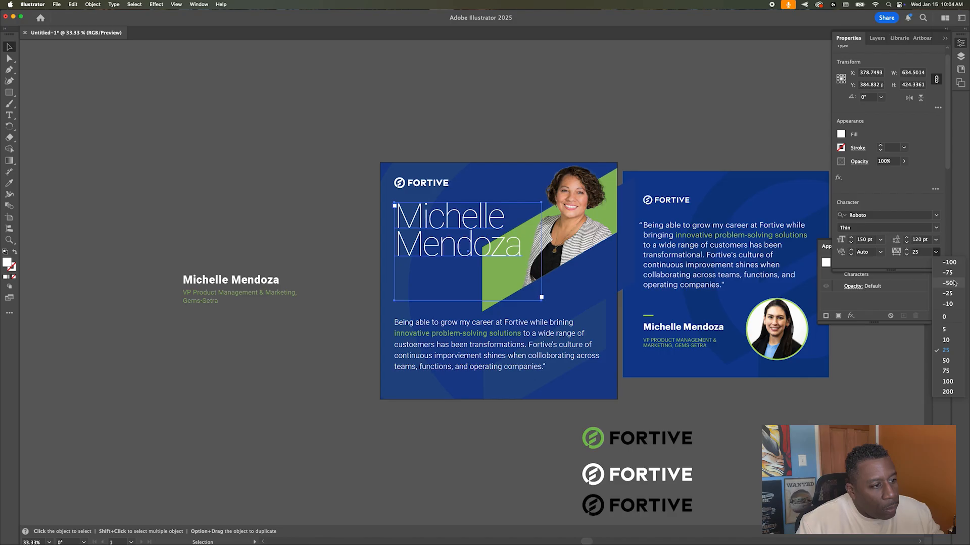
left_click(955, 281)
left_click(386, 127)
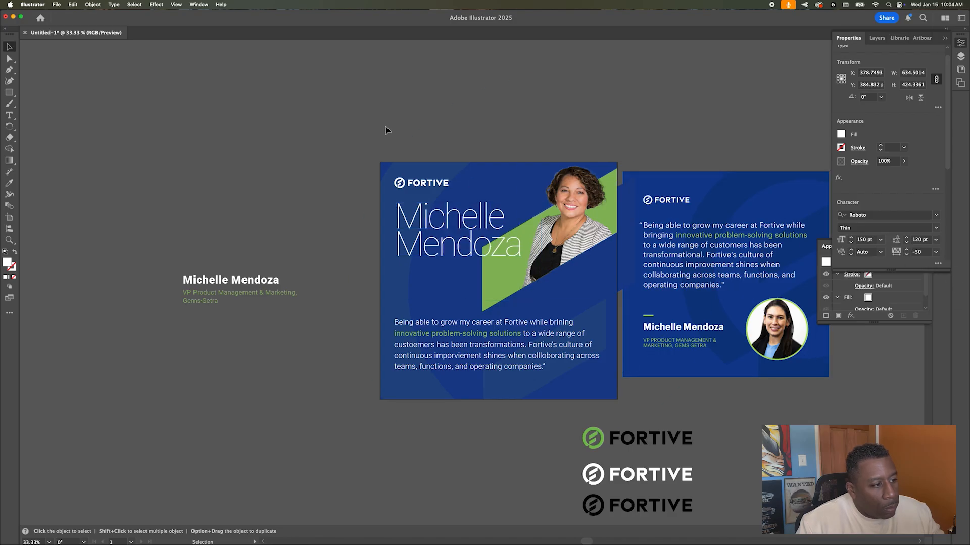
Step: Duplicate the name and VP title block upward onto the first card
double_click(241, 293)
triple_click(241, 293)
scroll(248, 263, "left", 1)
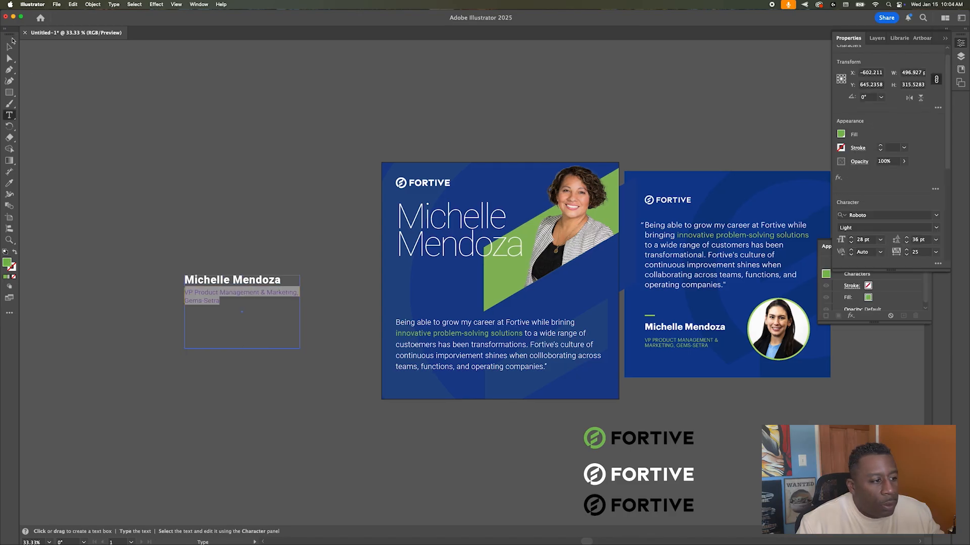
left_click(9, 47)
left_click(225, 146)
left_click_drag(272, 293, 270, 207)
Step: Delete the name line from the copy and shorten its text box to fit the title
key("t")
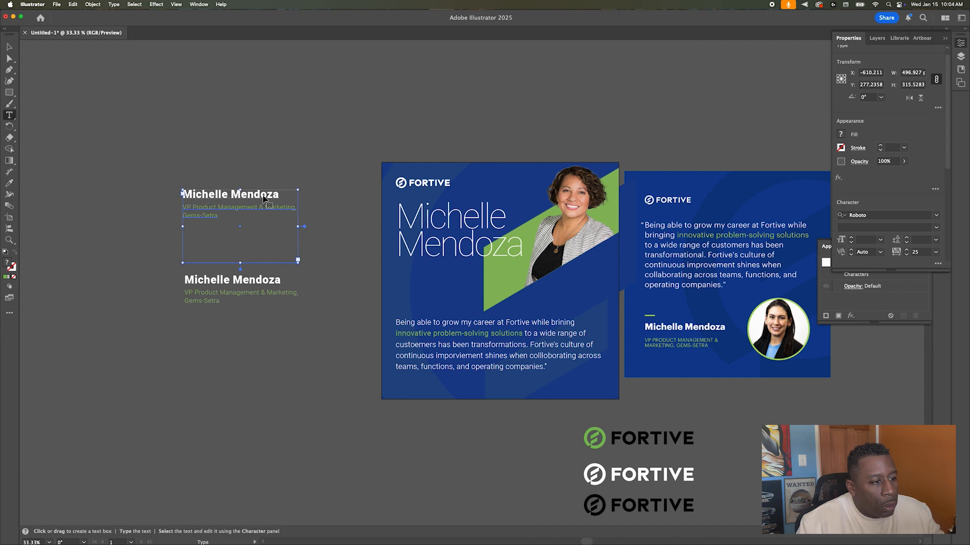
triple_click(263, 197)
key("BackSpace")
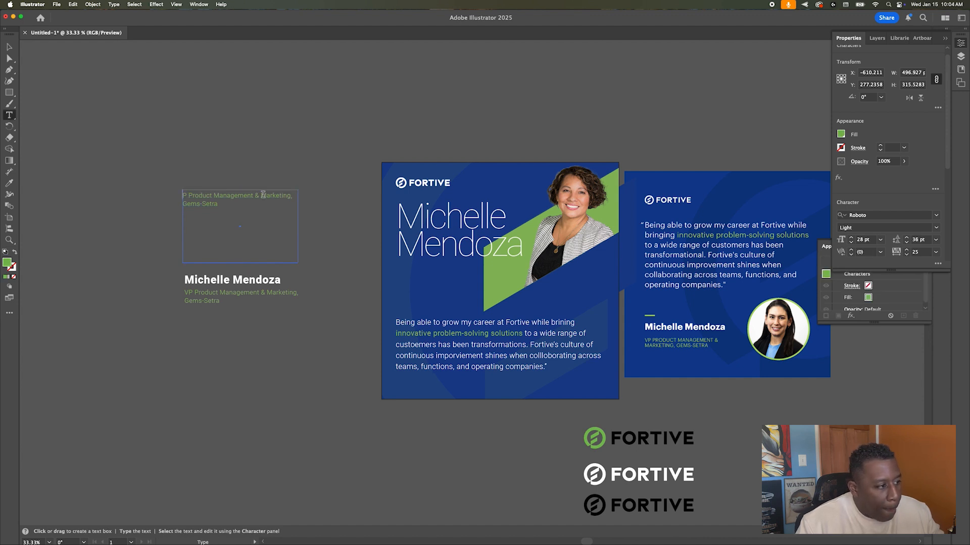
left_click(8, 47)
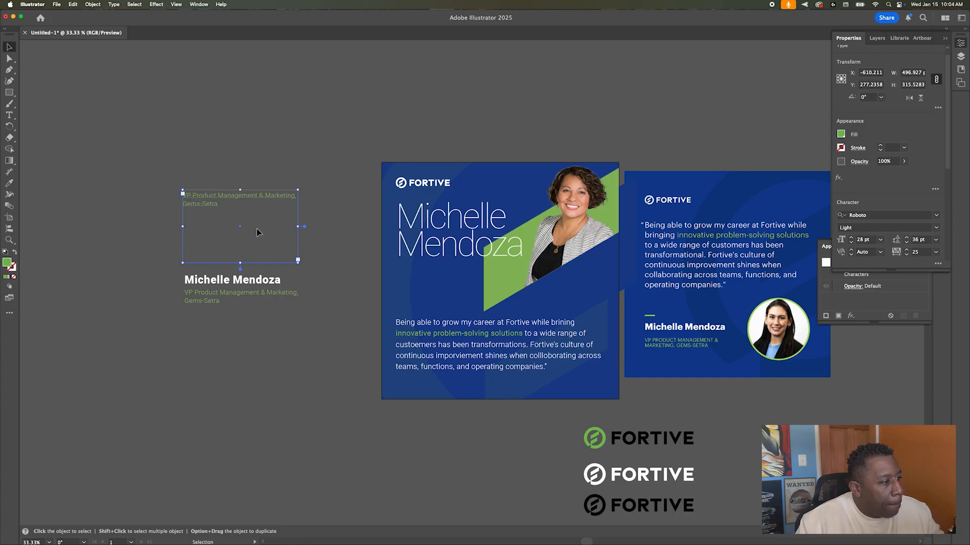
left_click_drag(239, 264, 441, 287)
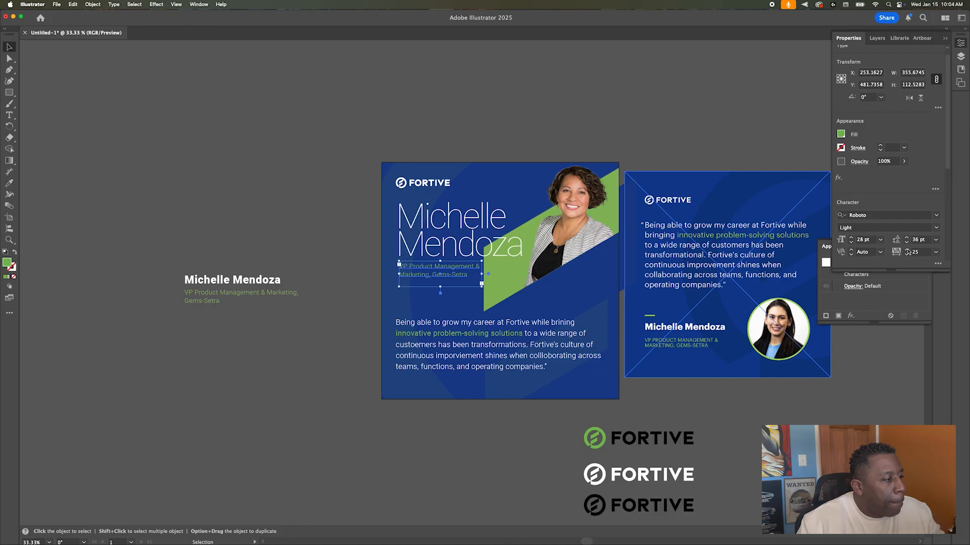
Step: Set the VP title to Roboto Medium 32 pt and loosen its line spacing across three lines
left_click(938, 228)
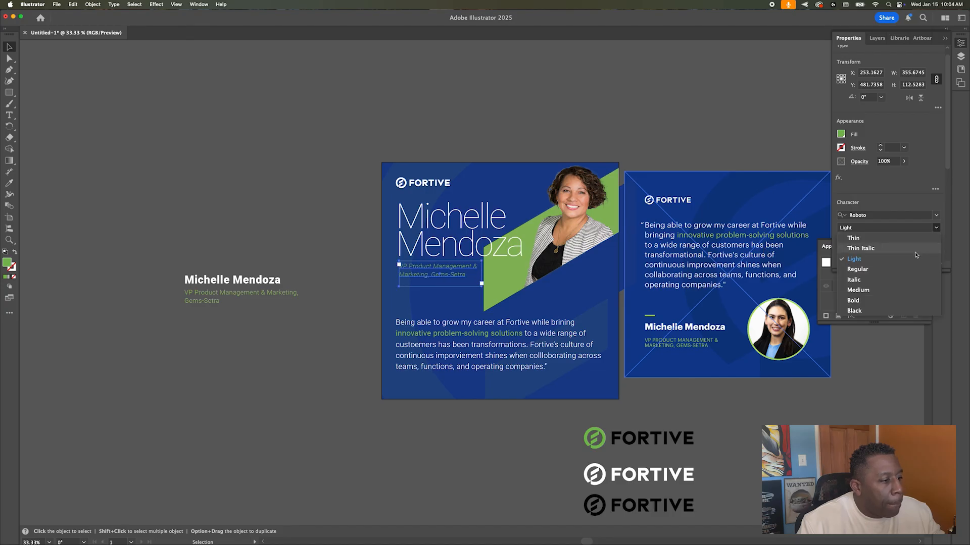
left_click(918, 289)
left_click(853, 241)
left_click(853, 241)
left_click(853, 241)
left_click(853, 241)
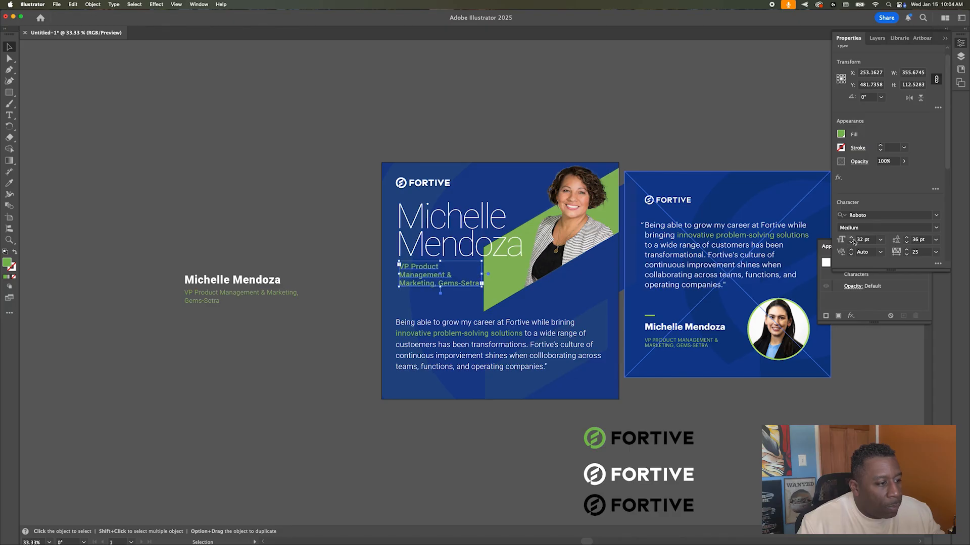
left_click(253, 189)
left_click(440, 288)
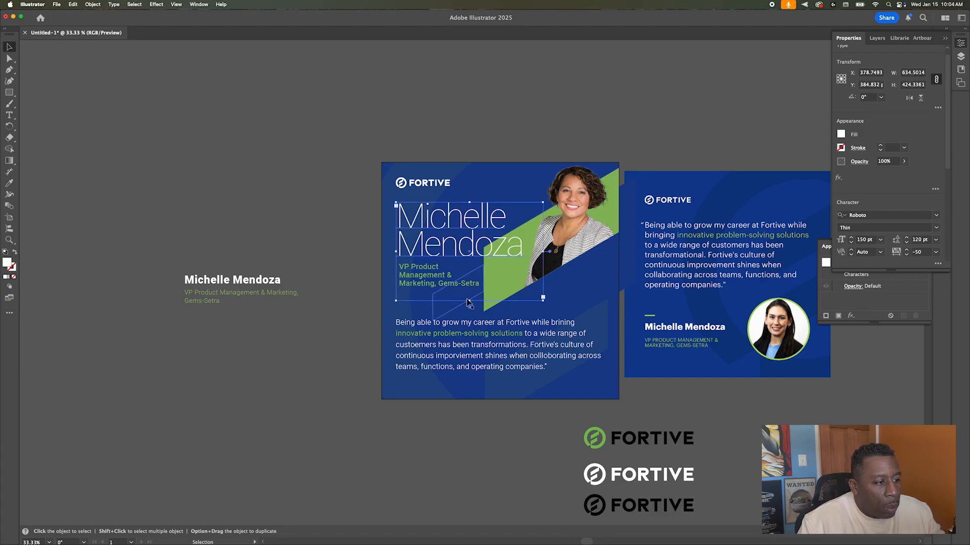
left_click(451, 251)
left_click(461, 273)
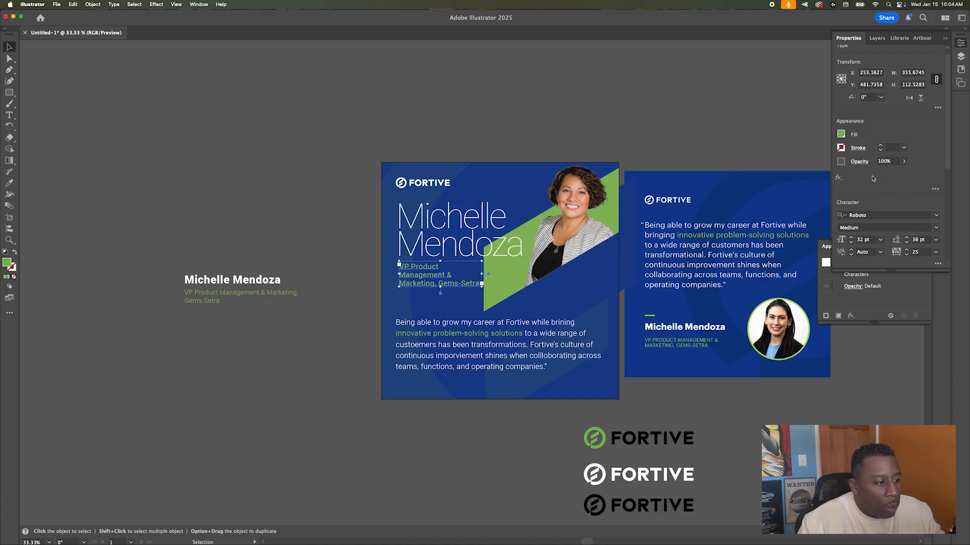
left_click(936, 241)
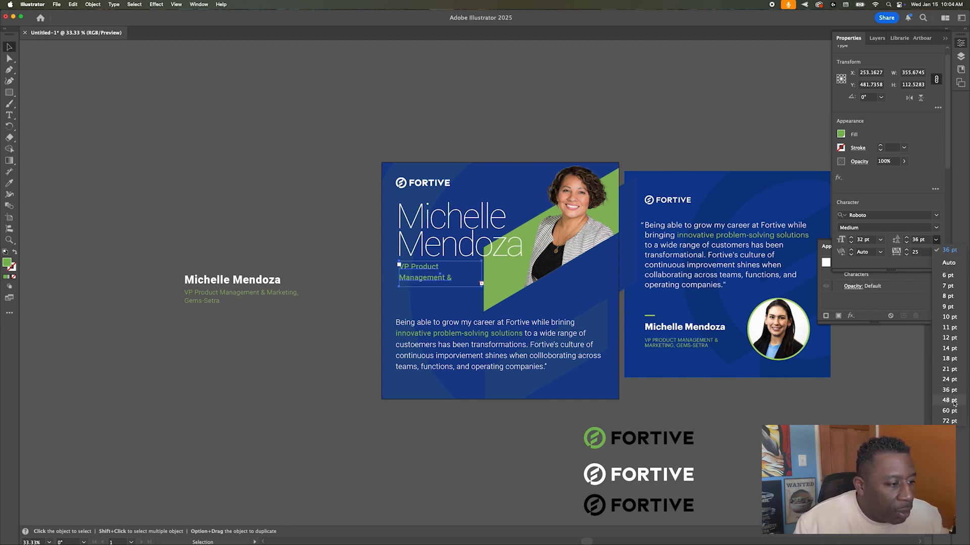
left_click(949, 390)
left_click(906, 237)
left_click(906, 237)
Step: Draw a horizontal line under the big name heading with the Line Segment tool
left_click(11, 93)
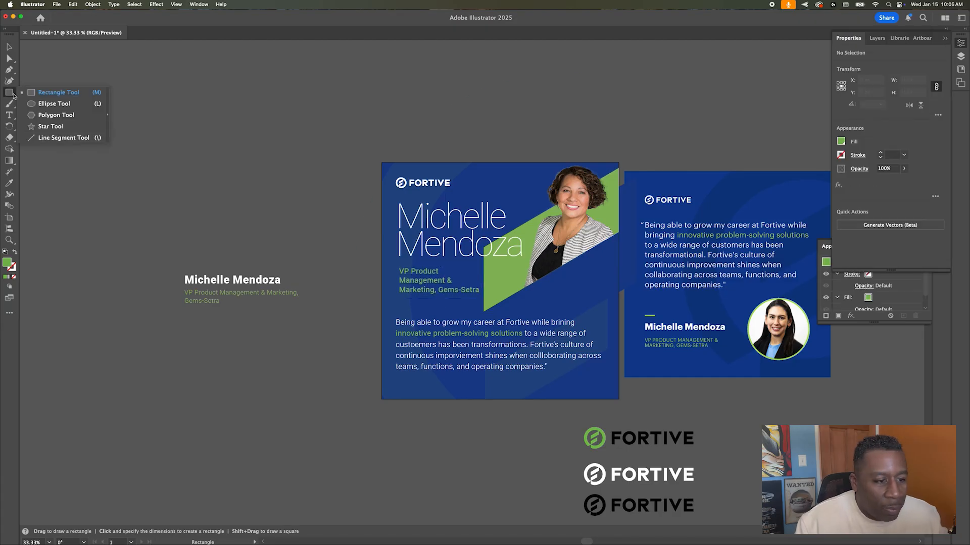
left_click(64, 137)
left_click_drag(399, 260, 453, 260)
Step: Give the line under the name a green 10 pt stroke and nudge it slightly down
key("v")
left_click(840, 154)
left_click(880, 153)
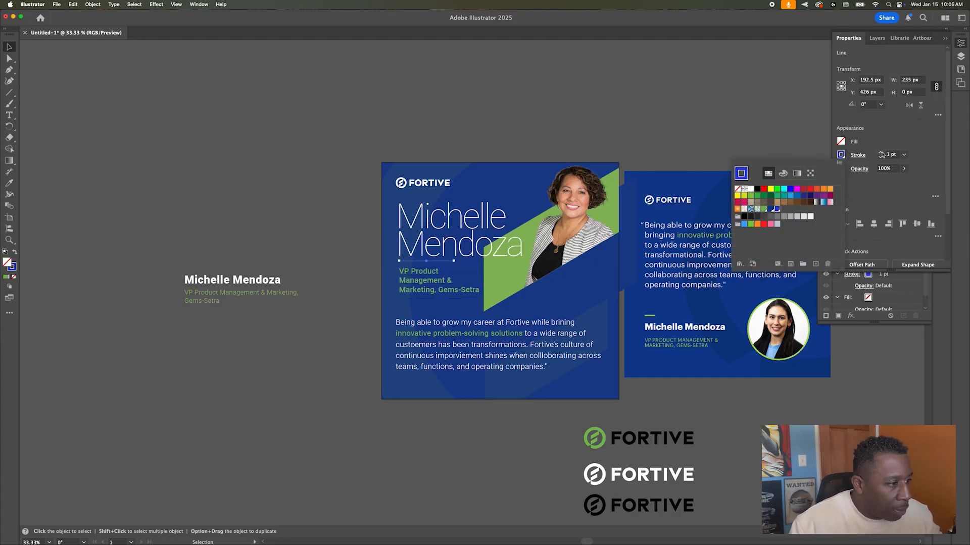
left_click(880, 152)
left_click(435, 115)
left_click(425, 260)
left_click(840, 154)
left_click(764, 209)
left_click(435, 115)
left_click_drag(442, 261, 442, 264)
left_click(392, 200)
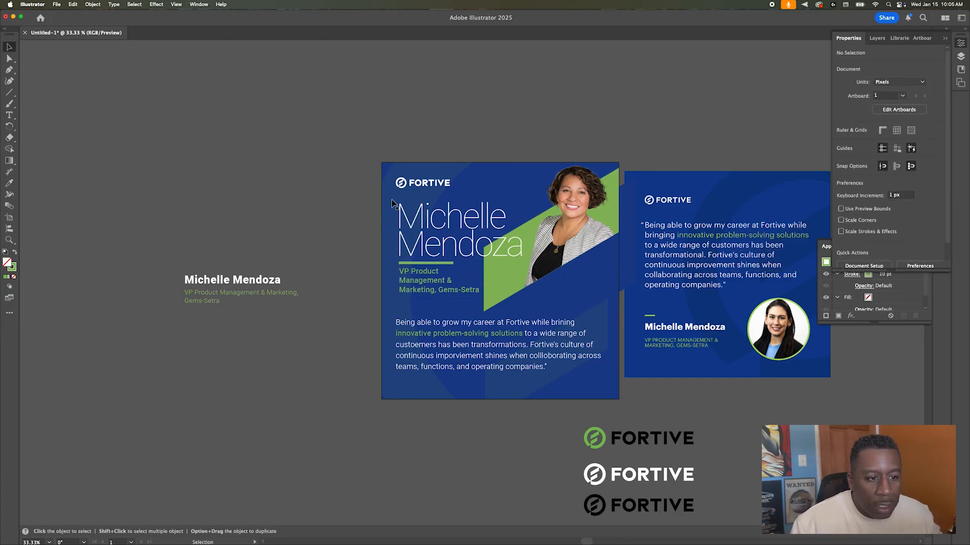
Step: Reduce the quote text to 30 pt, tighten its leading, and move it down
left_click(440, 344)
left_click(851, 249)
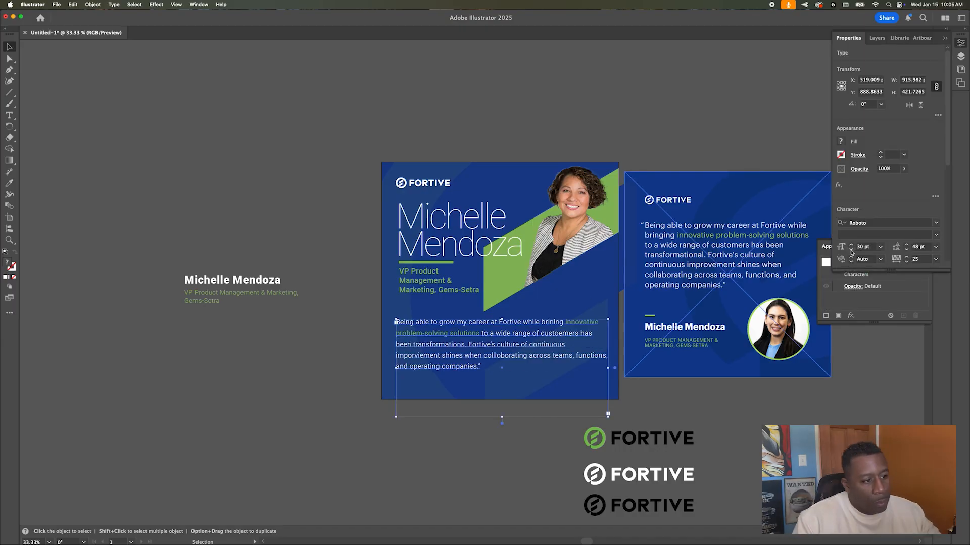
left_click(906, 250)
left_click(906, 249)
left_click(906, 250)
left_click(479, 359)
left_click_drag(466, 323, 466, 338)
Step: Move the photo group and green shape down, and stretch the background rectangle up to the card top
left_click(530, 278)
left_click(498, 279, "shift")
left_click_drag(499, 311, 499, 327)
left_click(373, 188)
double_click(388, 190)
left_click(505, 180)
left_click_drag(500, 178, 500, 162)
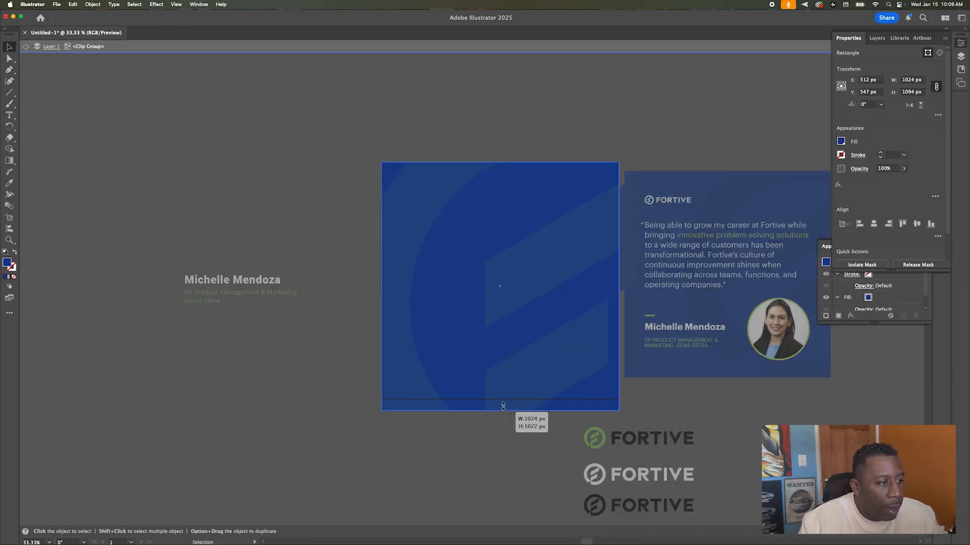
double_click(311, 327)
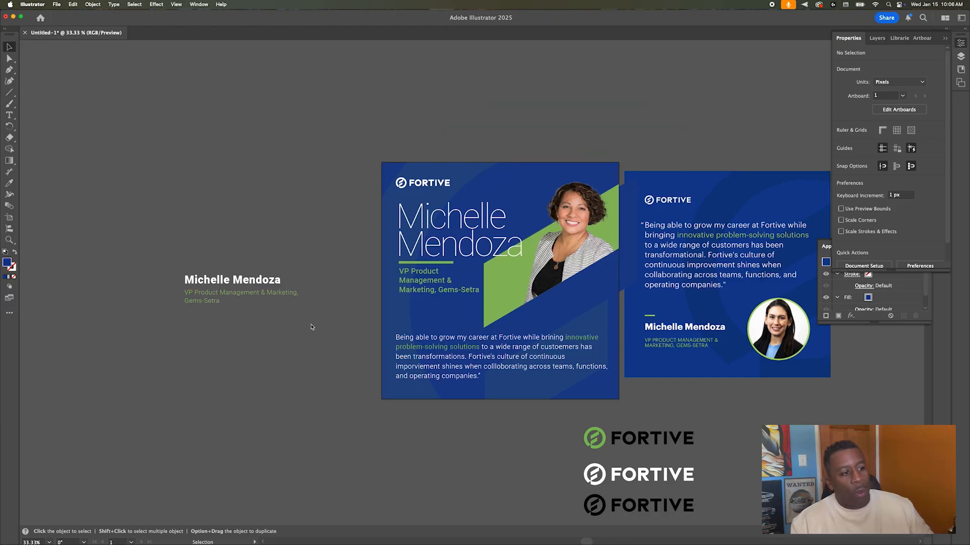
scroll(430, 179, "left", 1)
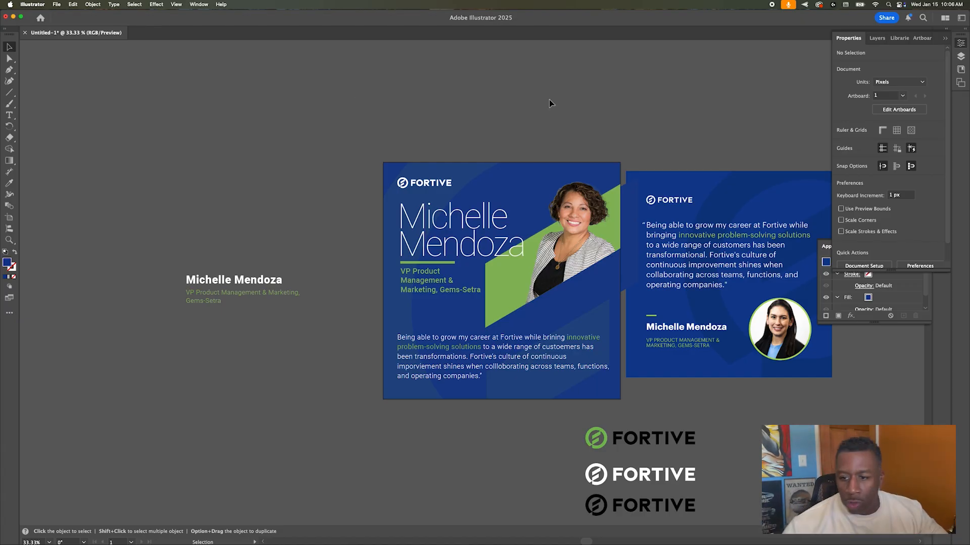
scroll(547, 147, "down", 4)
scroll(547, 148, "up", 5)
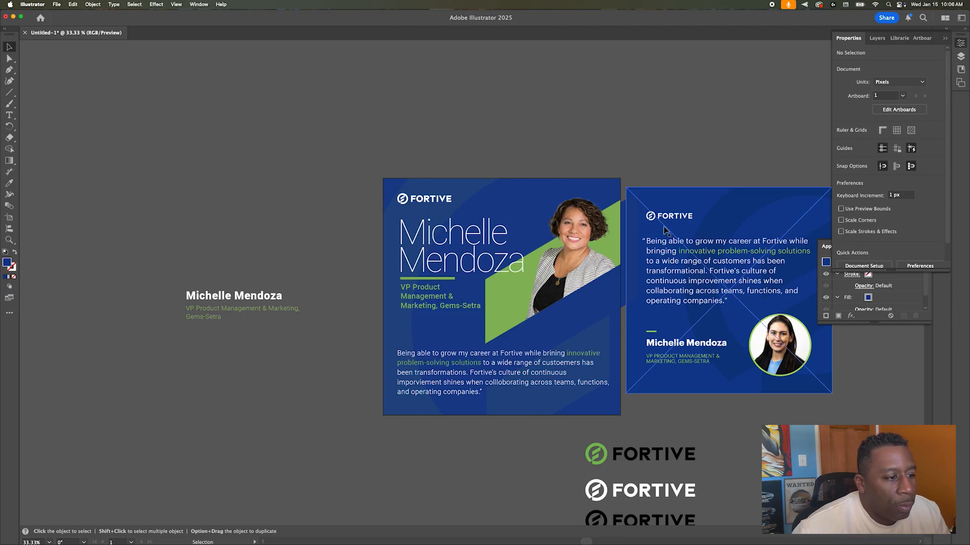
Step: Delete the stray blue diagonal shape beside the photo
left_click(627, 221)
left_click_drag(659, 195, 754, 206)
left_click(635, 220)
left_click_drag(631, 245, 632, 274)
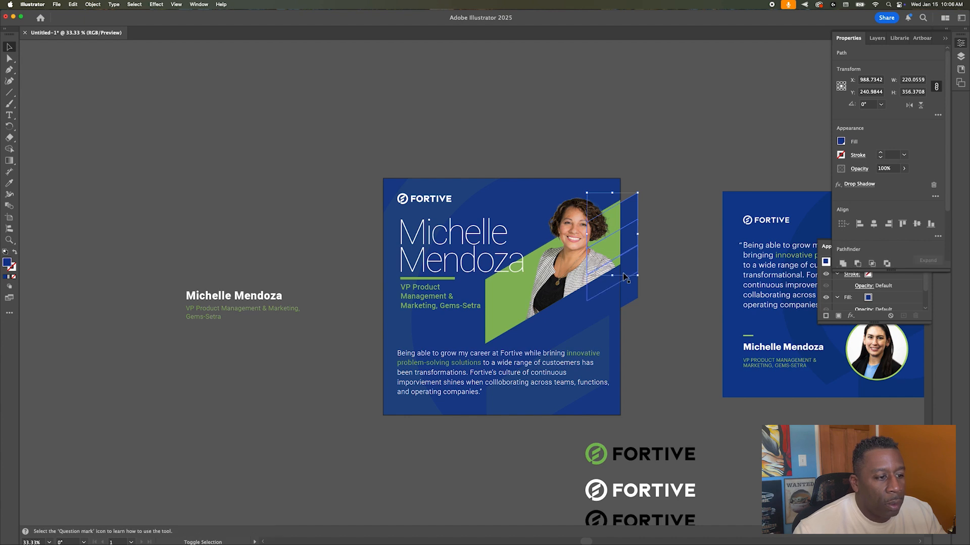
key("Delete")
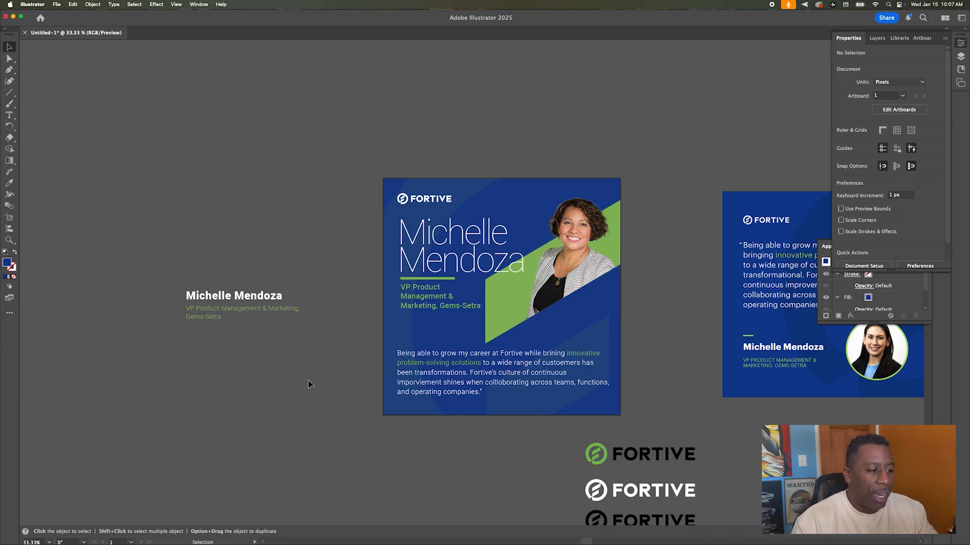
Step: Move the reference quote card image with its FORTIVE logos to the upper left of the canvas
scroll(325, 353, "down", 5)
scroll(326, 354, "up", 4)
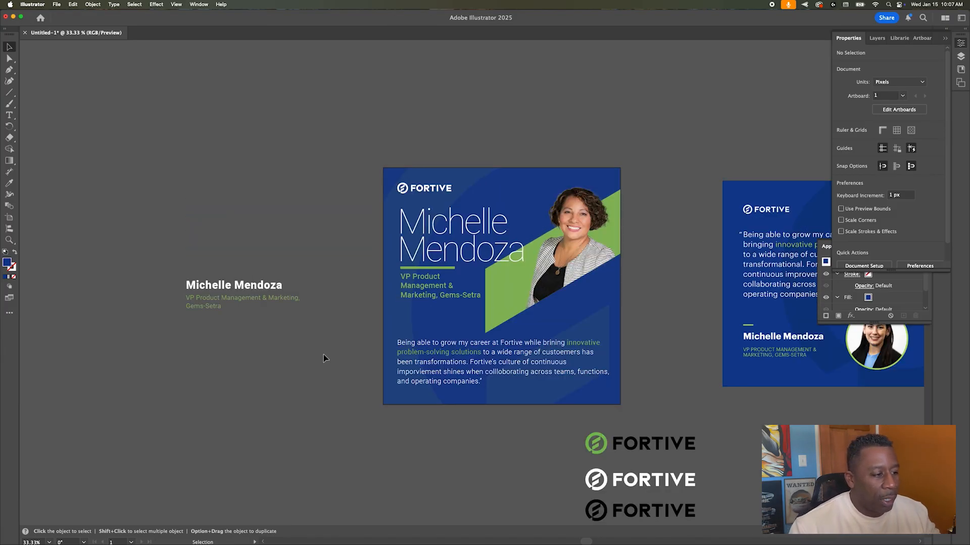
left_click(657, 447)
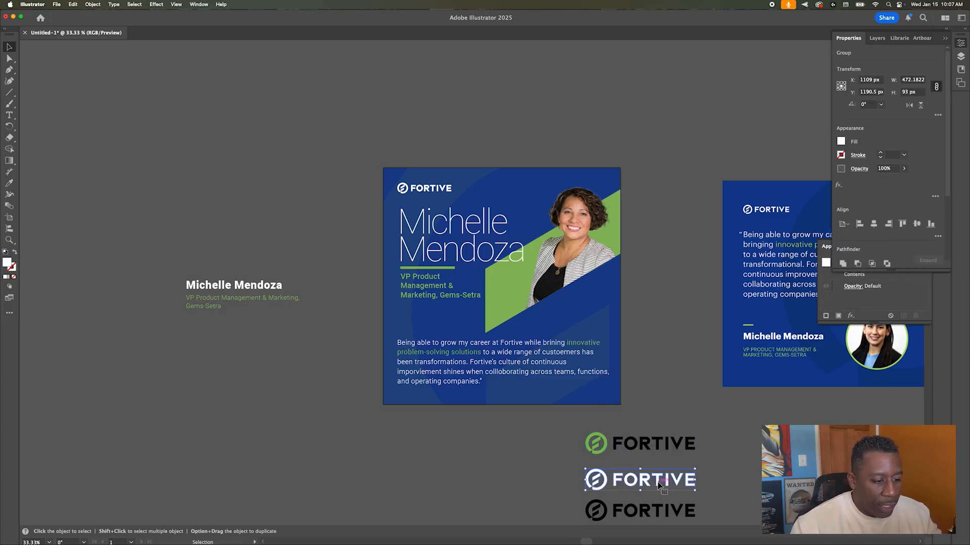
left_click(659, 485, "shift")
left_click_drag(775, 302, 176, 174)
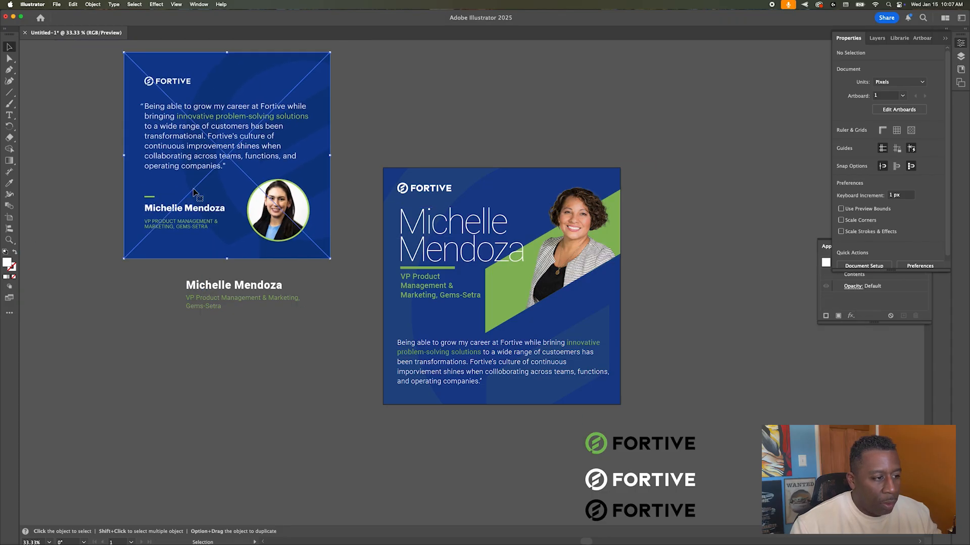
Step: Duplicate Artboard 1 with its card to the right, accepting the hidden-objects warning
scroll(271, 229, "up", 1)
scroll(272, 229, "right", 1)
scroll(271, 228, "right", 2)
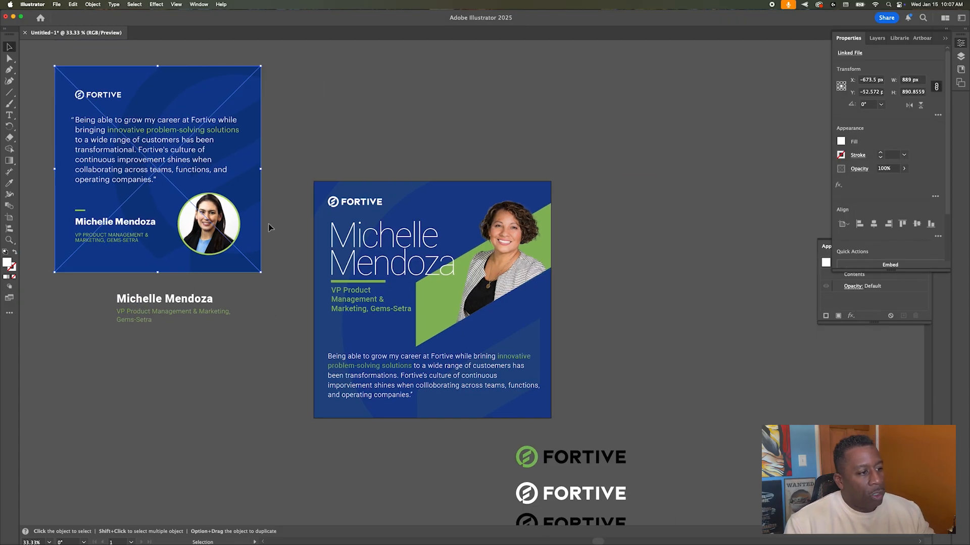
left_click(9, 217)
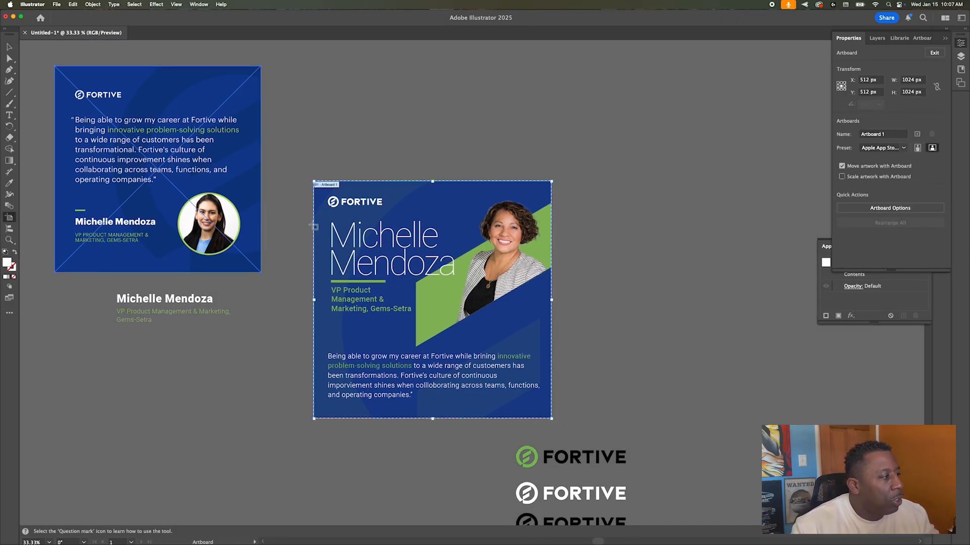
left_click_drag(332, 225, 592, 226)
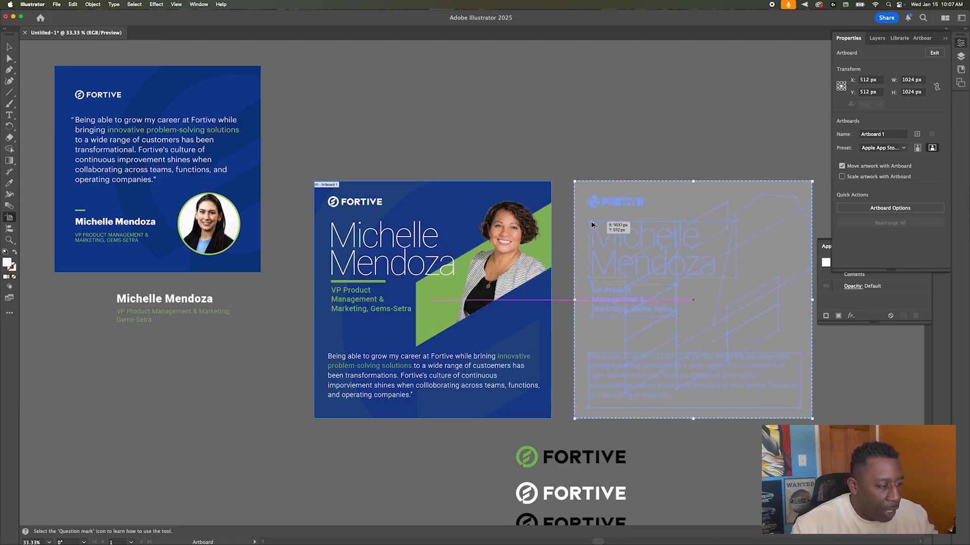
left_click(551, 296)
key("v")
Step: Select the copy's blue background rectangle in the Layers panel
scroll(313, 98, "right", 5)
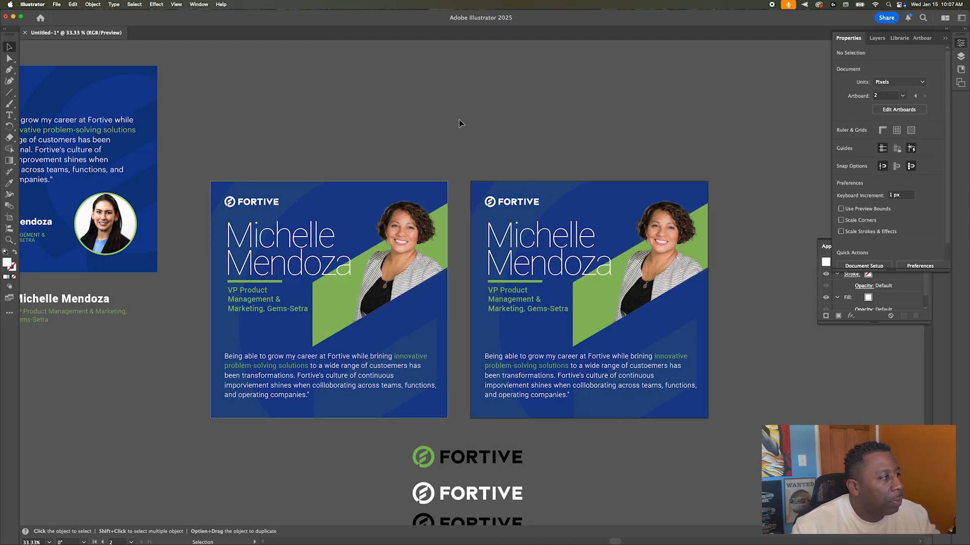
left_click(566, 190)
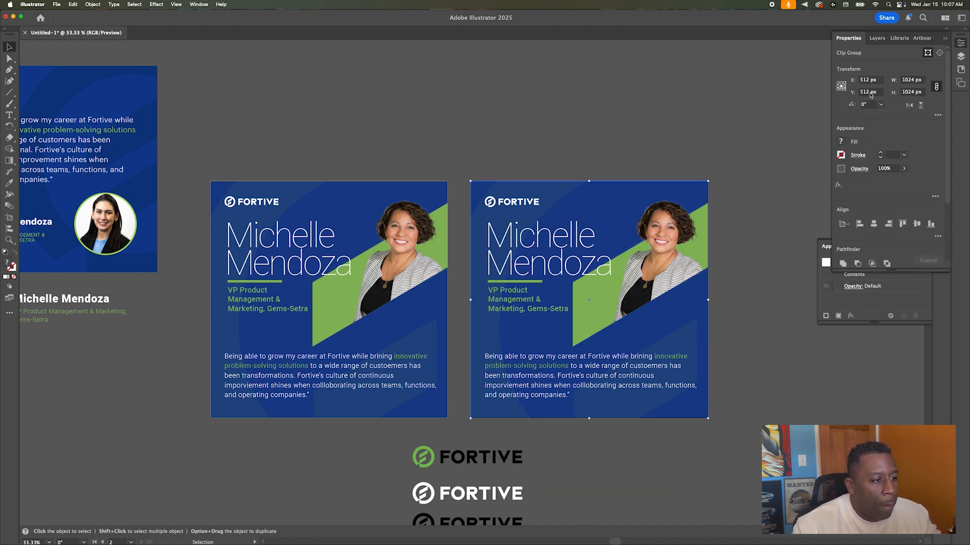
left_click(877, 38)
scroll(897, 222, "down", 2)
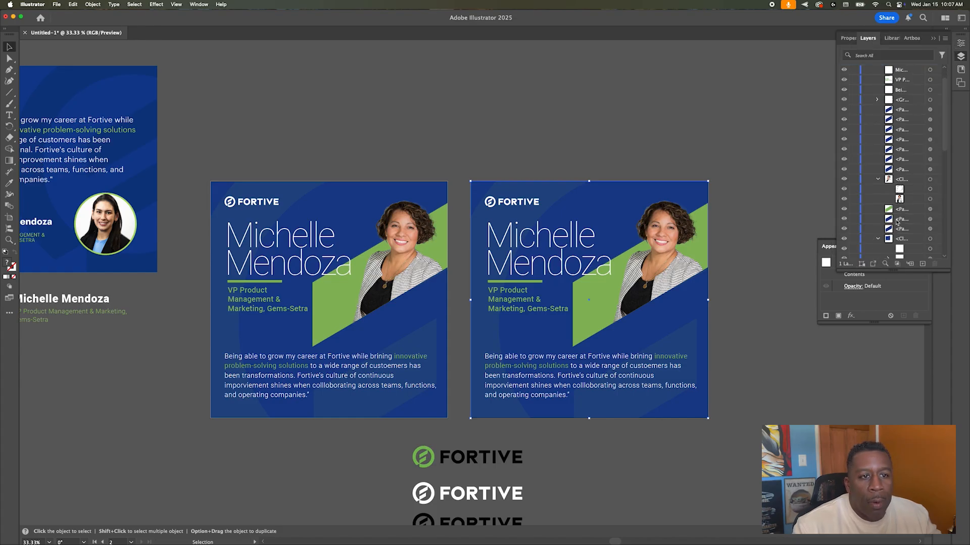
scroll(897, 223, "down", 5)
left_click(921, 207)
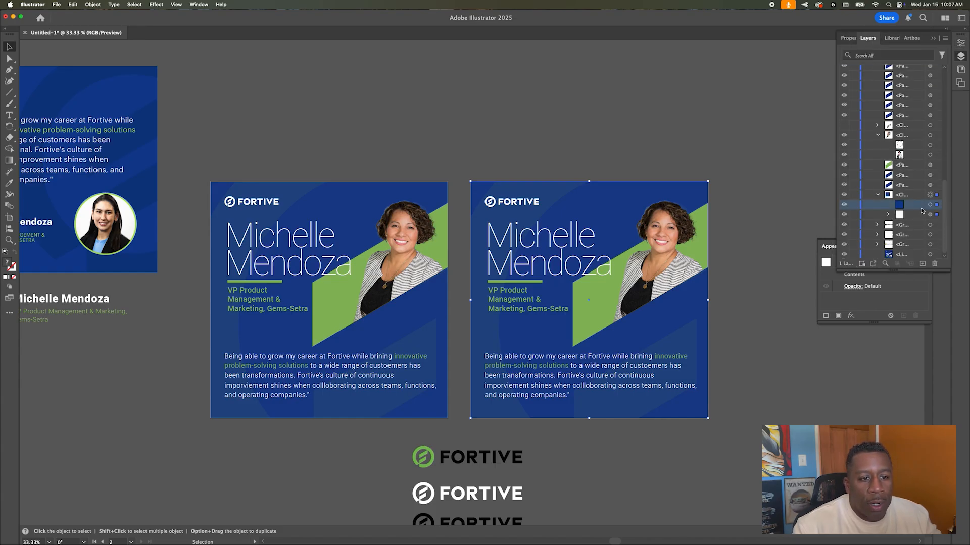
left_click(933, 207)
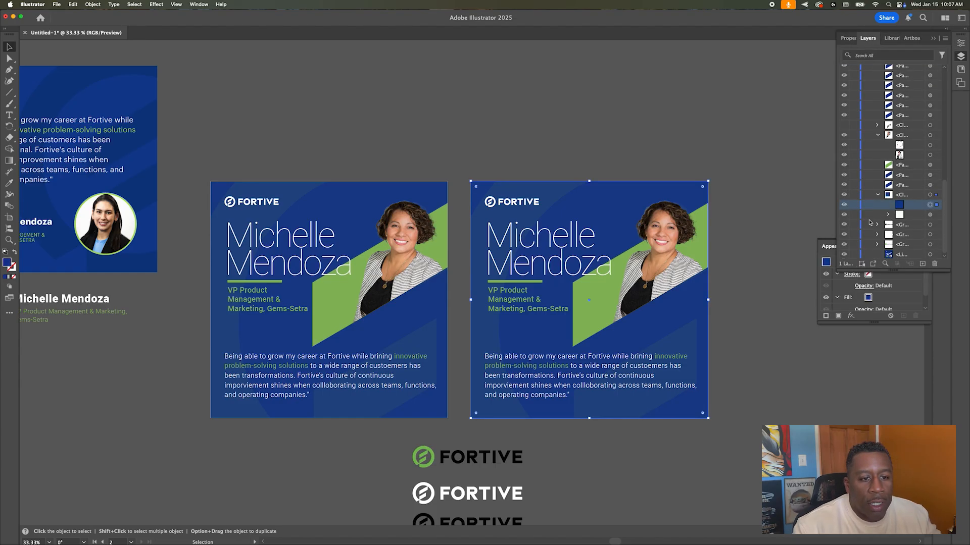
Step: Fill the second card's background rectangle with Black
left_click(960, 45)
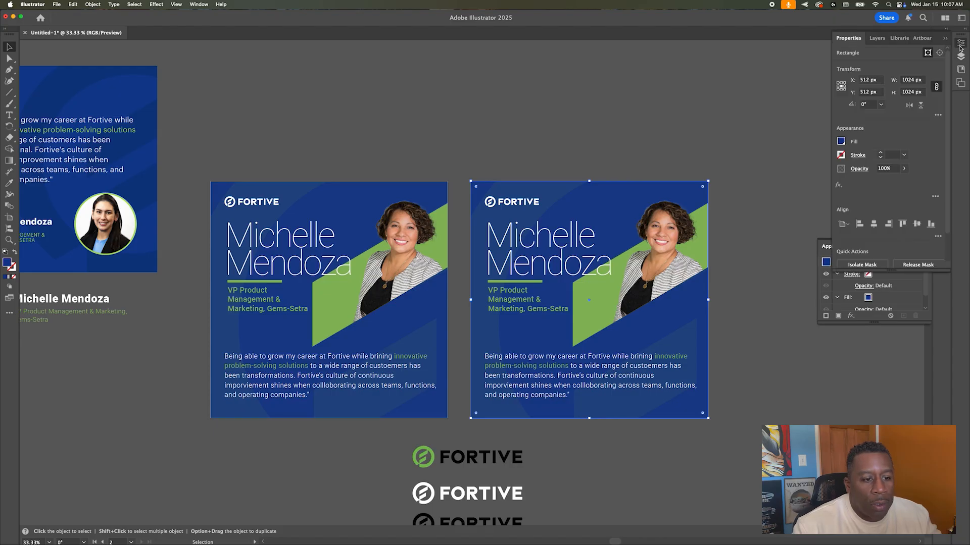
left_click(841, 141)
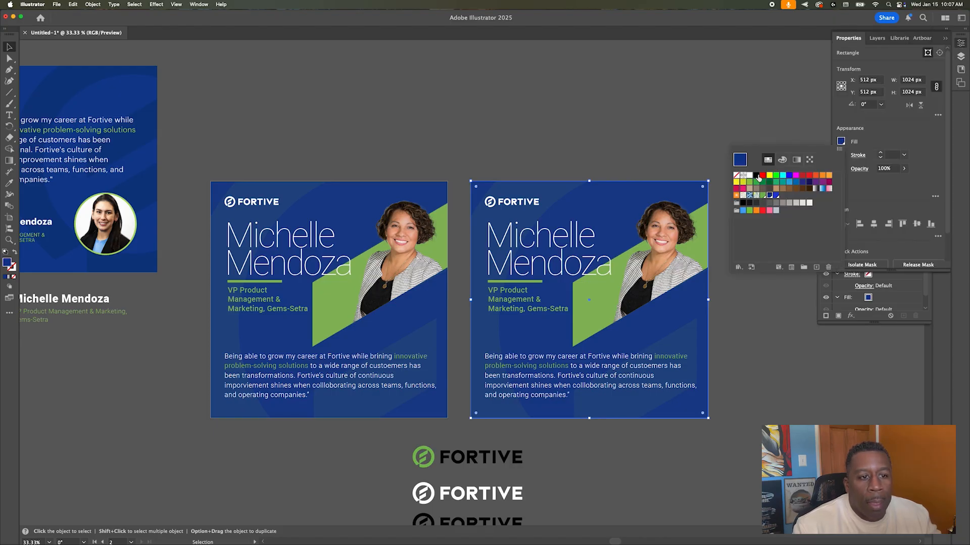
left_click(756, 176)
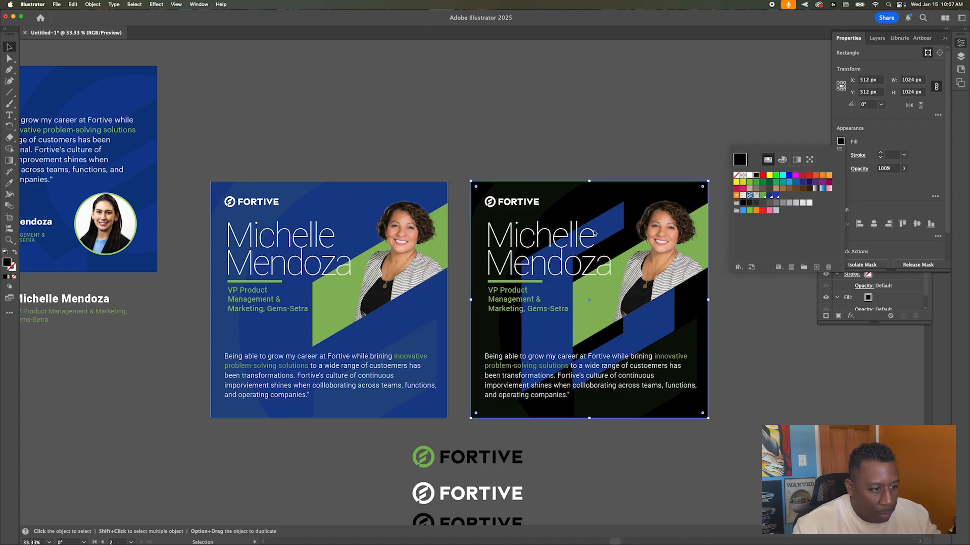
Step: Inspect the blue diagonal shapes on the black card, then deselect them
left_click(612, 228)
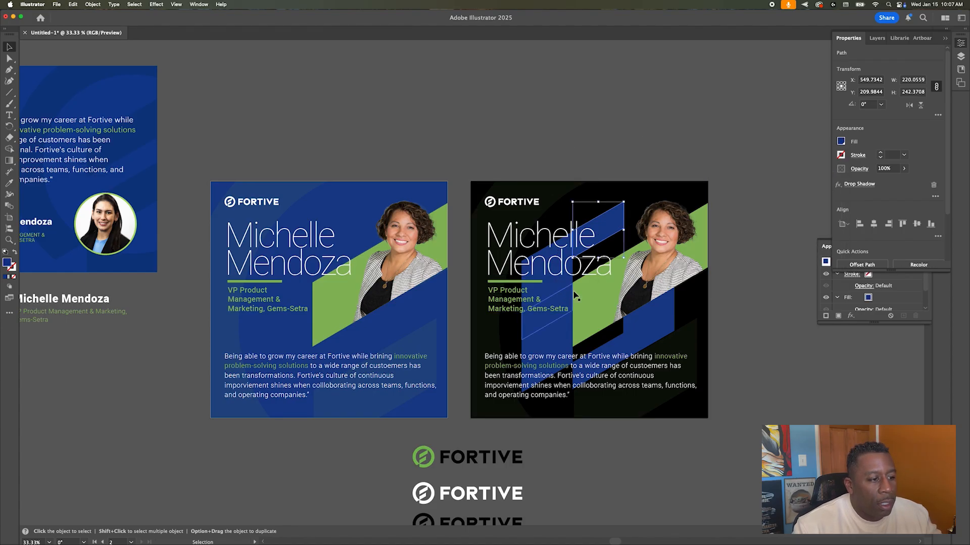
left_click(538, 331)
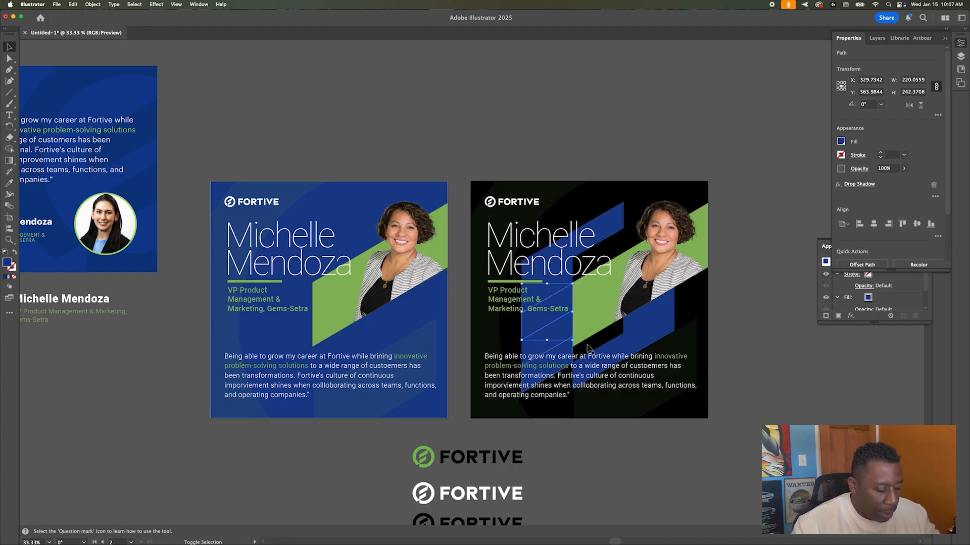
left_click(605, 353, "shift")
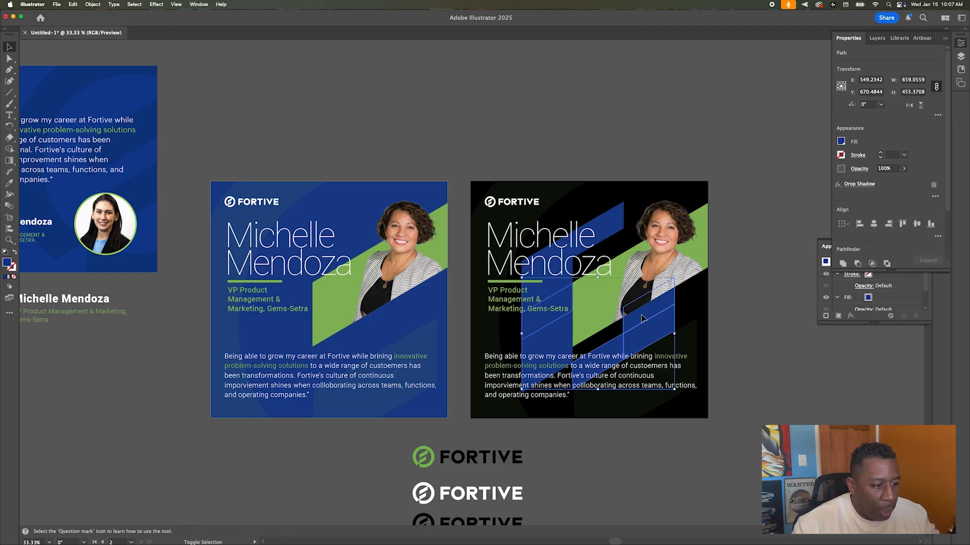
left_click(641, 319)
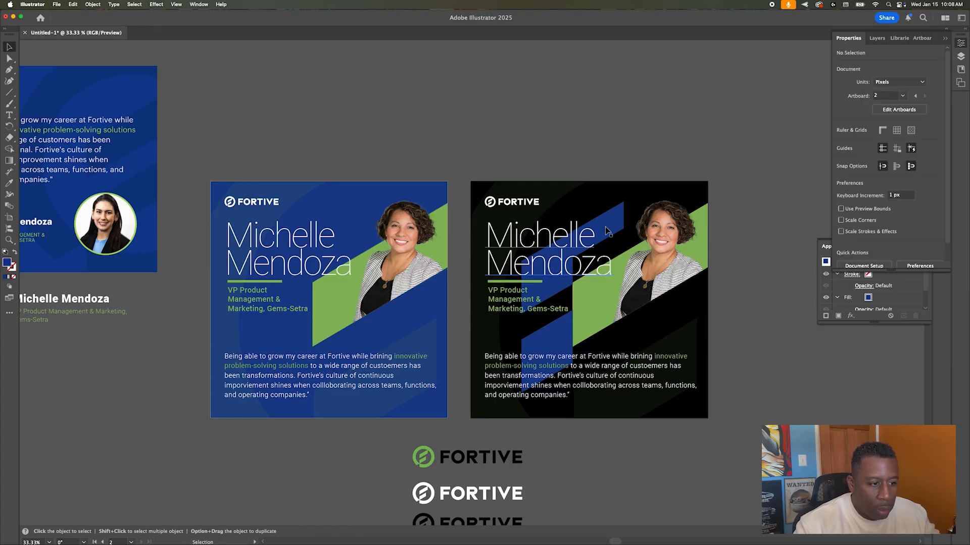
left_click(621, 221)
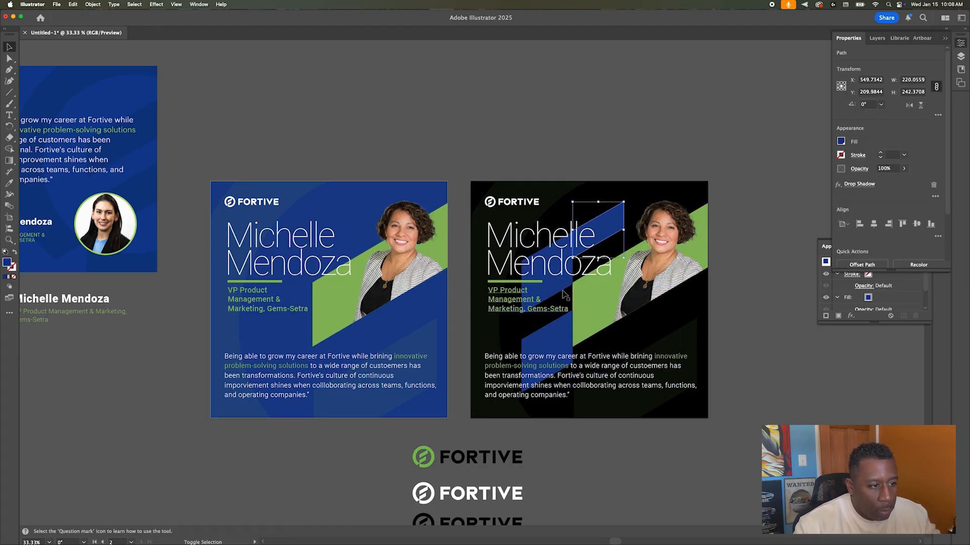
key("super+shift+a")
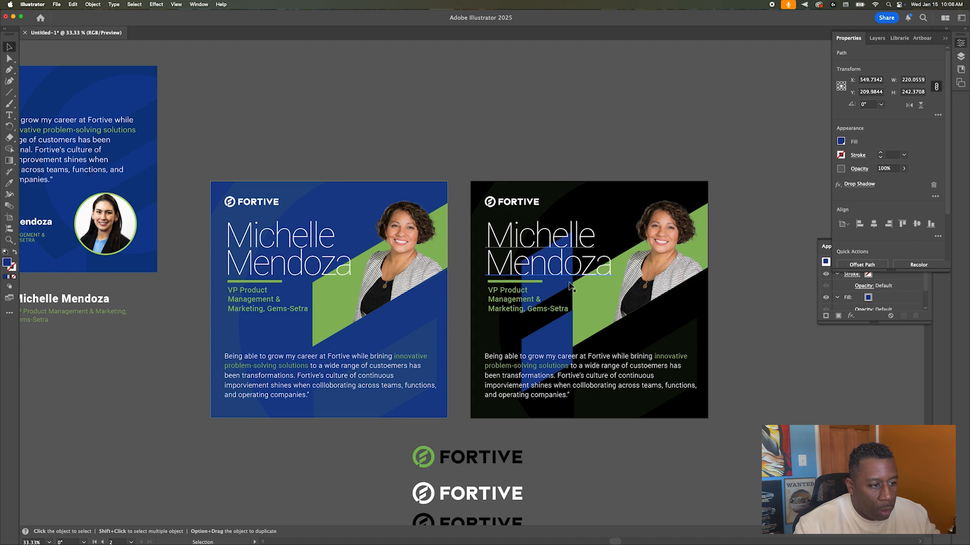
Step: Create Layer 2 and move all of the black card's objects into it
left_click(961, 57)
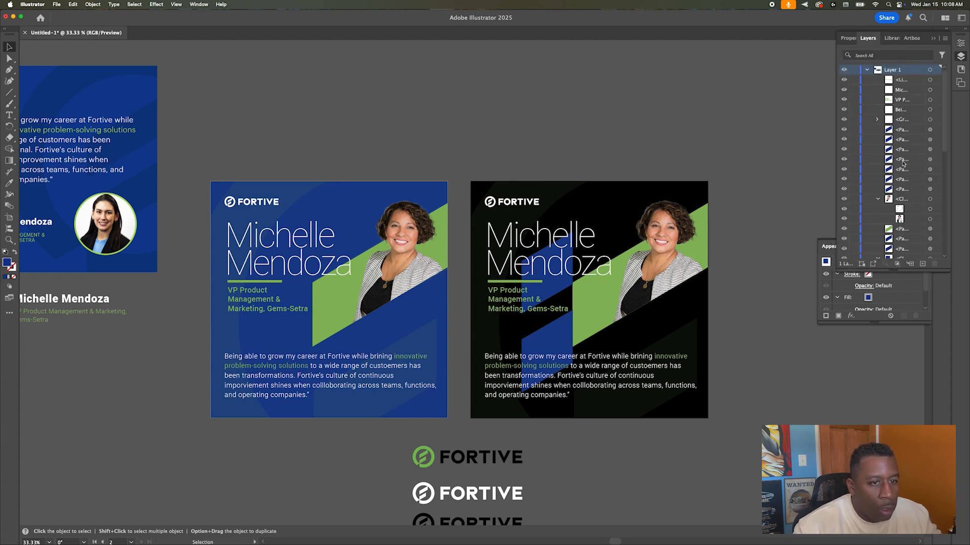
left_click(930, 129)
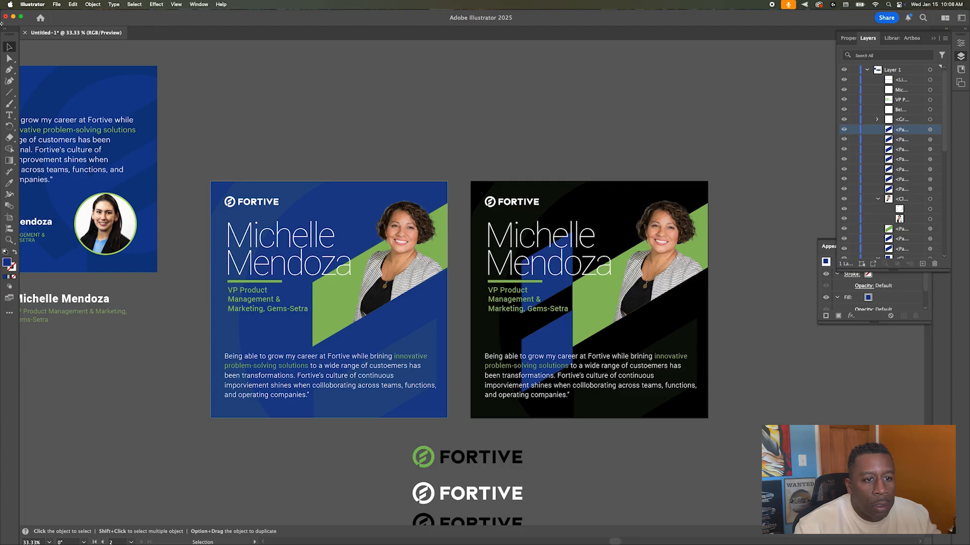
left_click(9, 217)
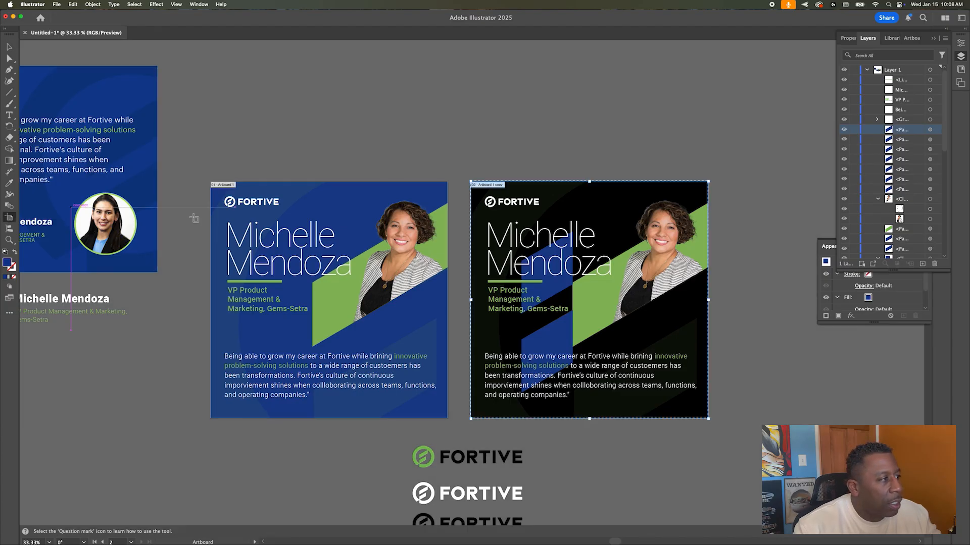
left_click(869, 71)
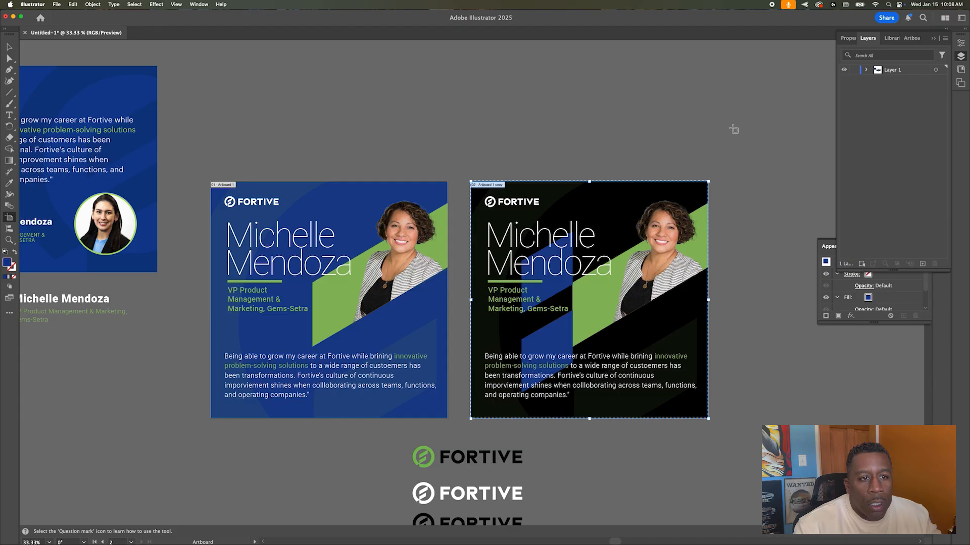
left_click(922, 263)
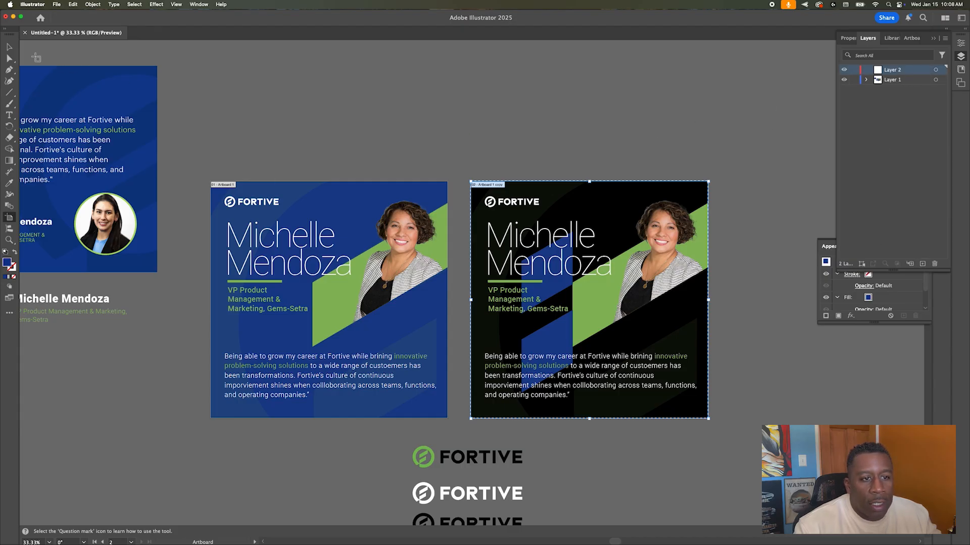
left_click(9, 47)
left_click_drag(465, 166, 729, 432)
left_click_drag(942, 79, 942, 70)
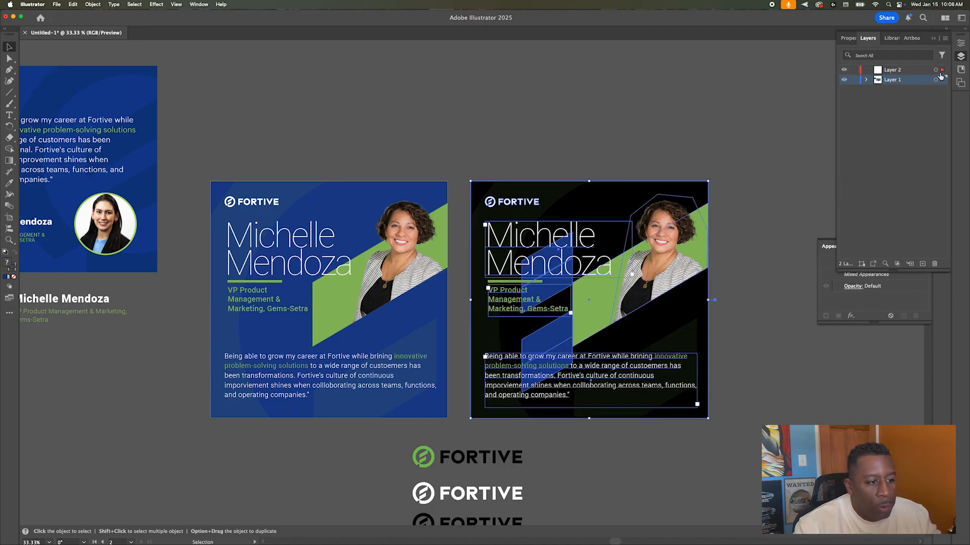
left_click(580, 175)
Step: Delete the four blue diagonal paths from the black card via Layer 2's list
left_click(541, 243)
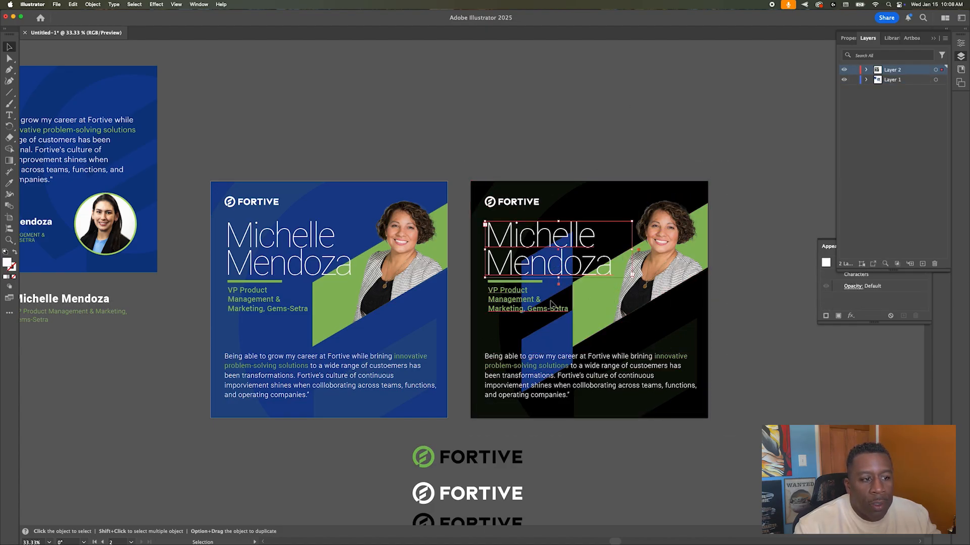
left_click(866, 70)
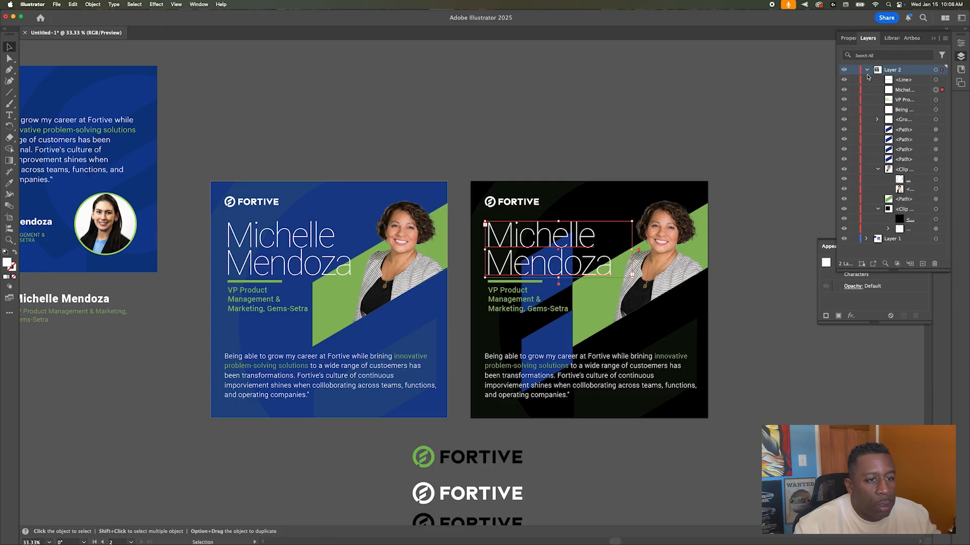
left_click_drag(844, 129, 842, 150)
key("super+z")
left_click(844, 134)
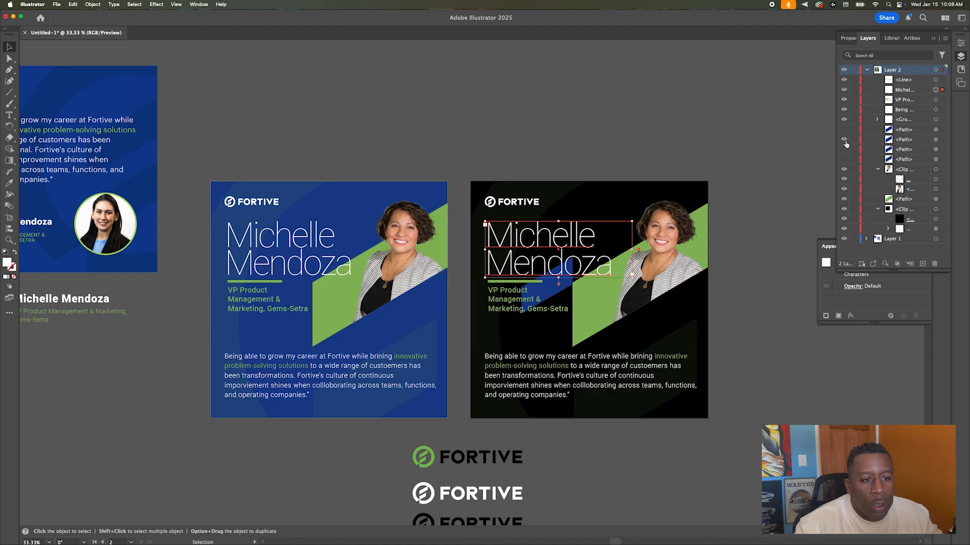
left_click(938, 131)
left_click_drag(844, 129, 846, 160)
left_click_drag(941, 160, 940, 131)
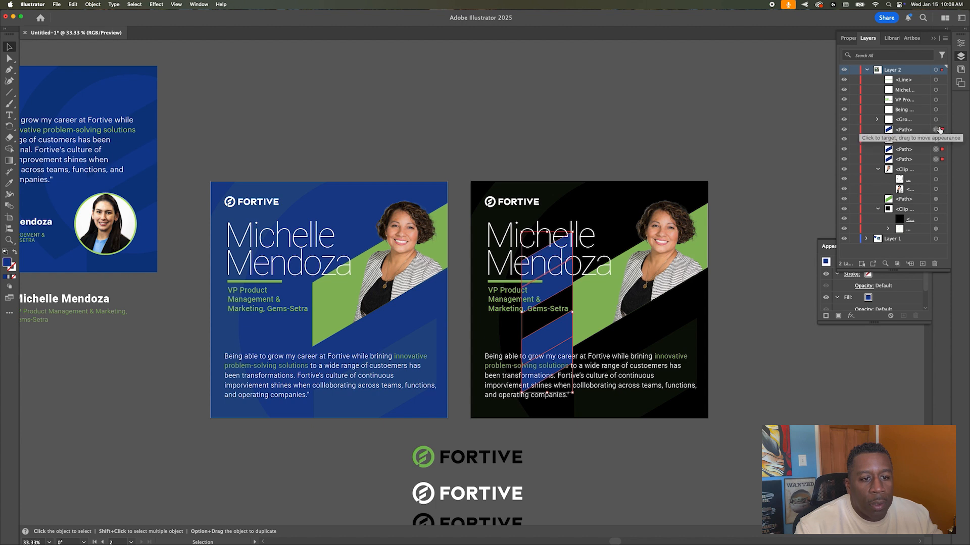
key("Delete")
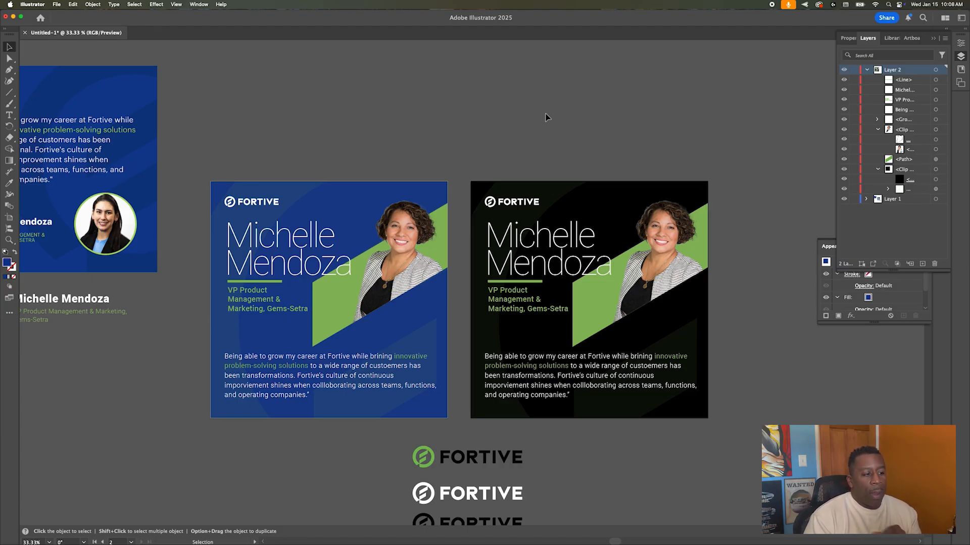
Step: Select the blue card's quote text and bring up the Edit > Spelling options
left_click(540, 365)
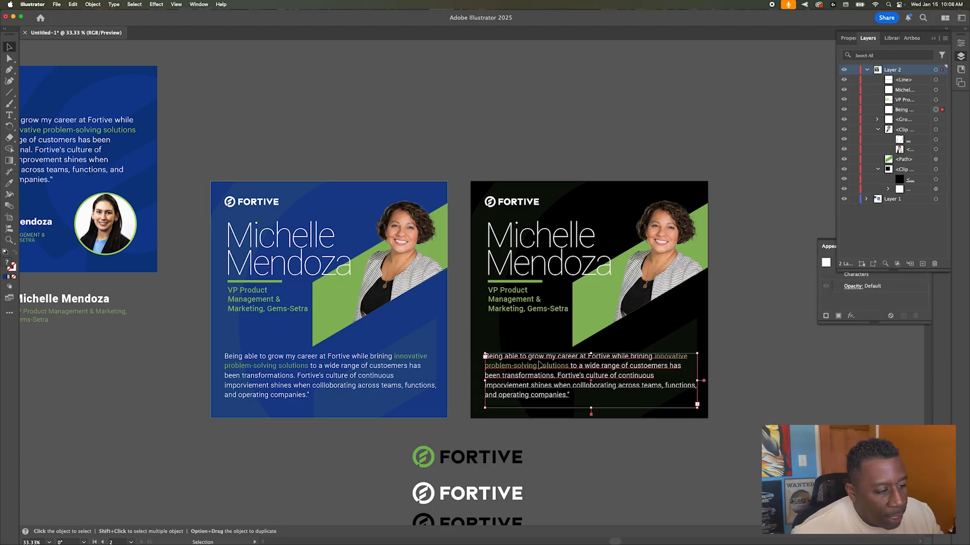
left_click(293, 376)
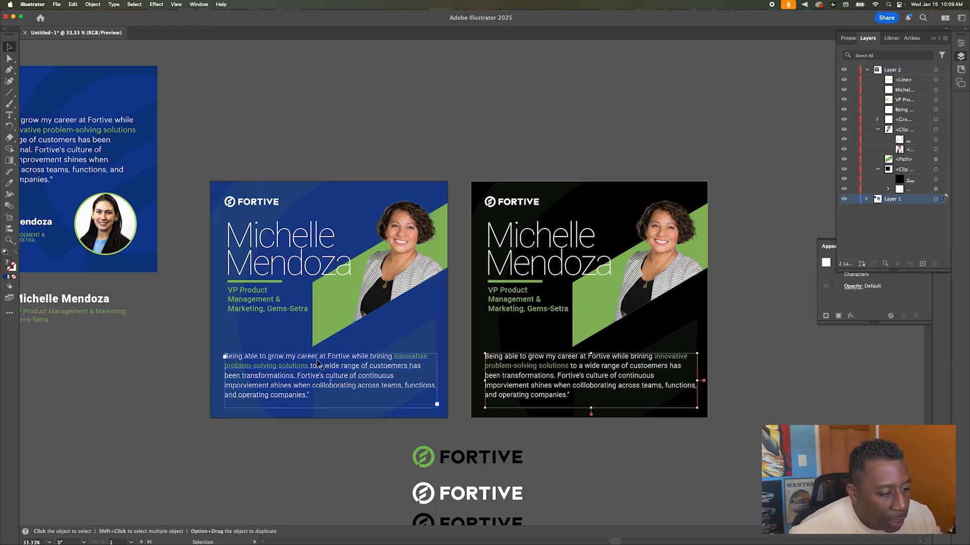
left_click(175, 4)
mouse_move(187, 4)
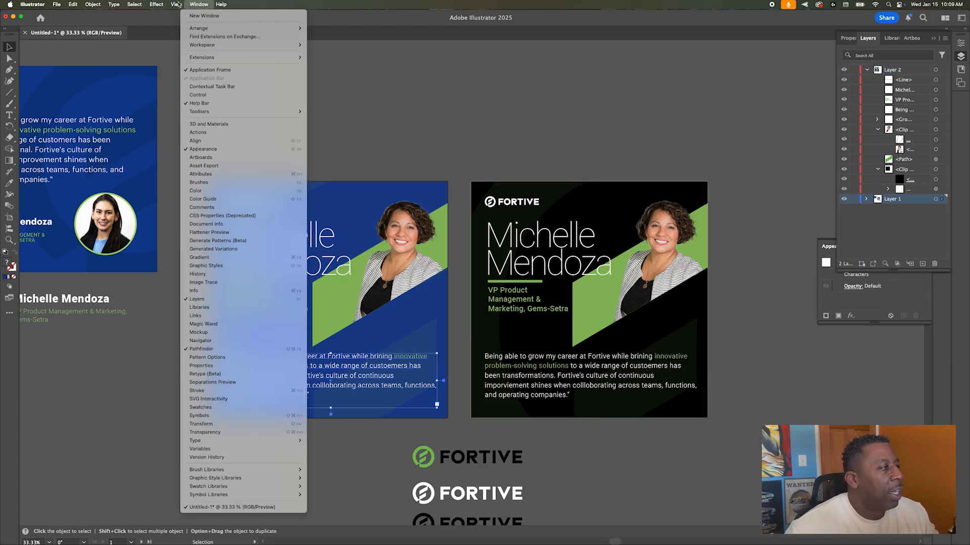
mouse_move(115, 4)
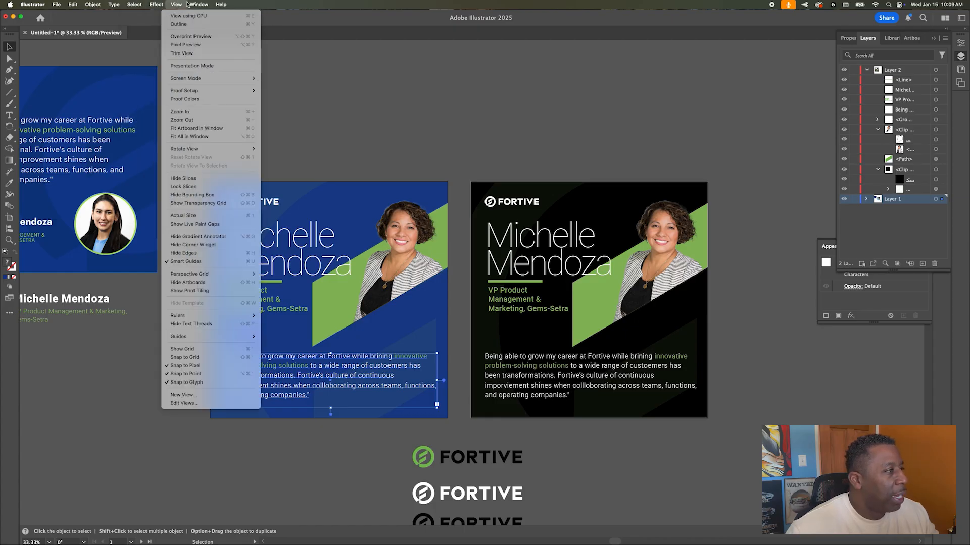
mouse_move(69, 5)
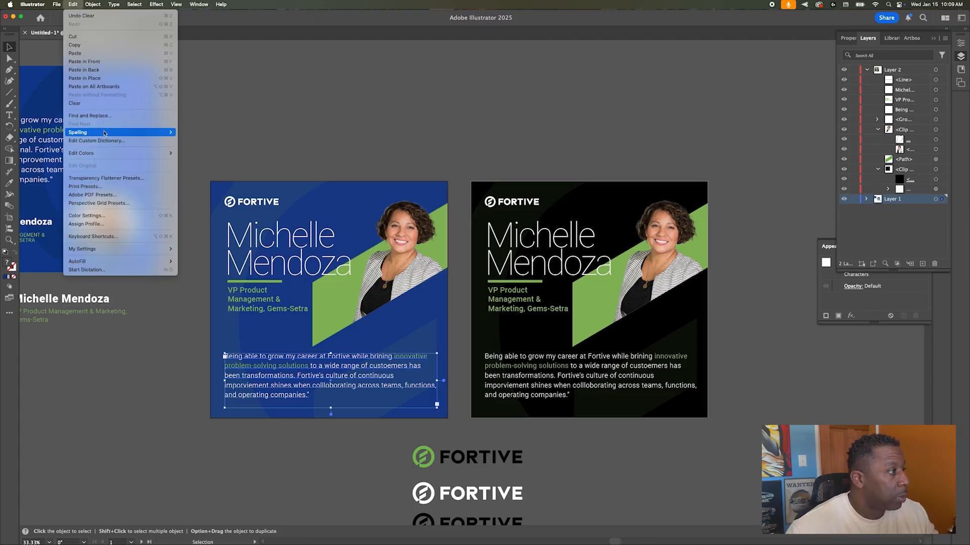
mouse_move(145, 133)
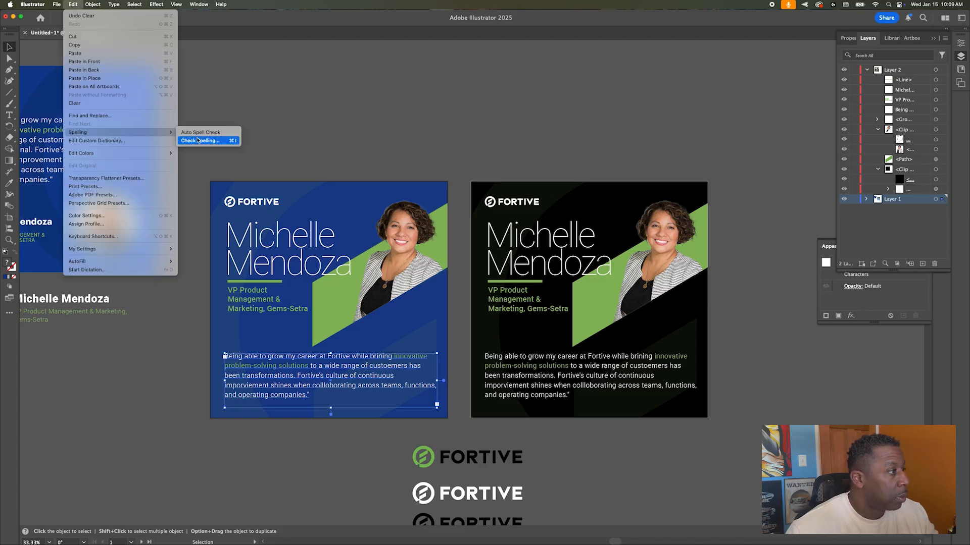
Step: Spell-check the quotes: ignore Fortive's and Gems-Setra, fix customers, improvement and collaborating
left_click(227, 141)
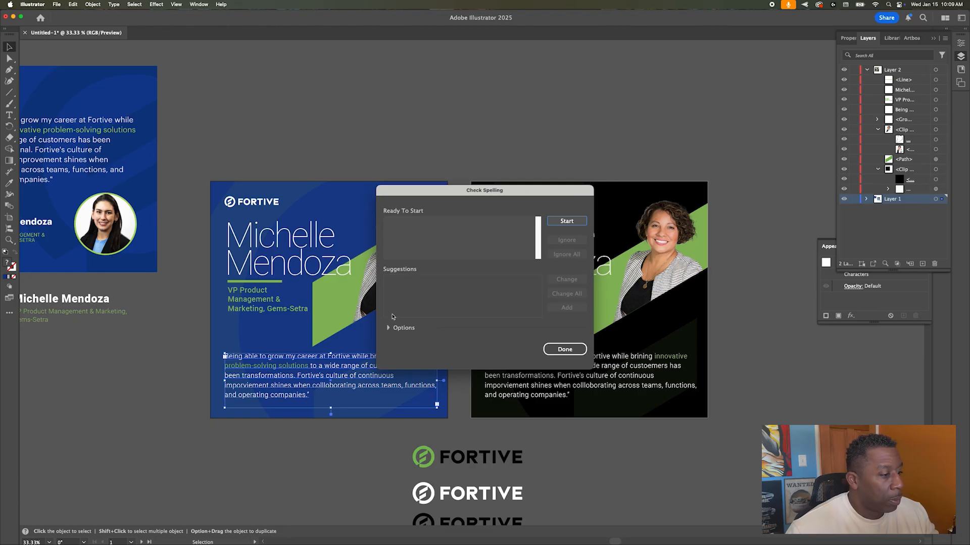
left_click(564, 226)
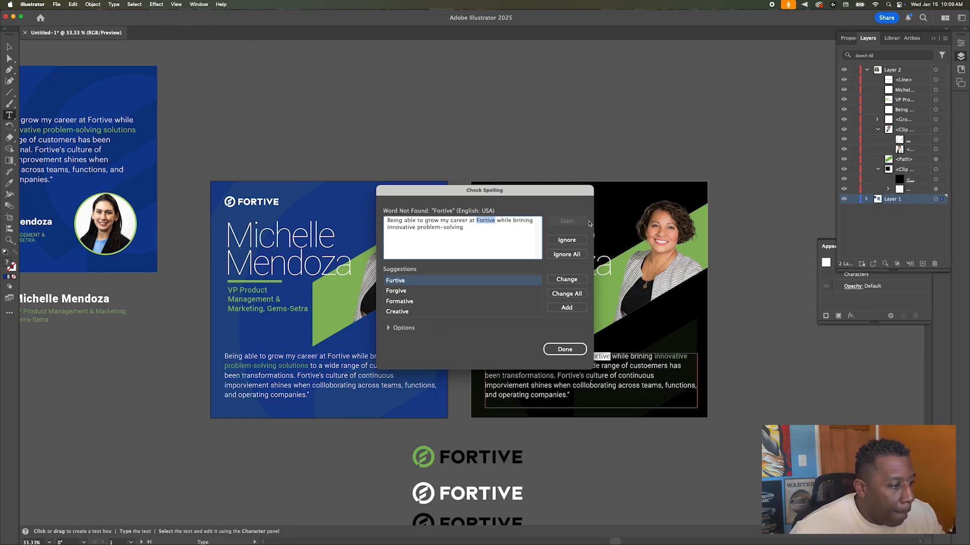
left_click(563, 255)
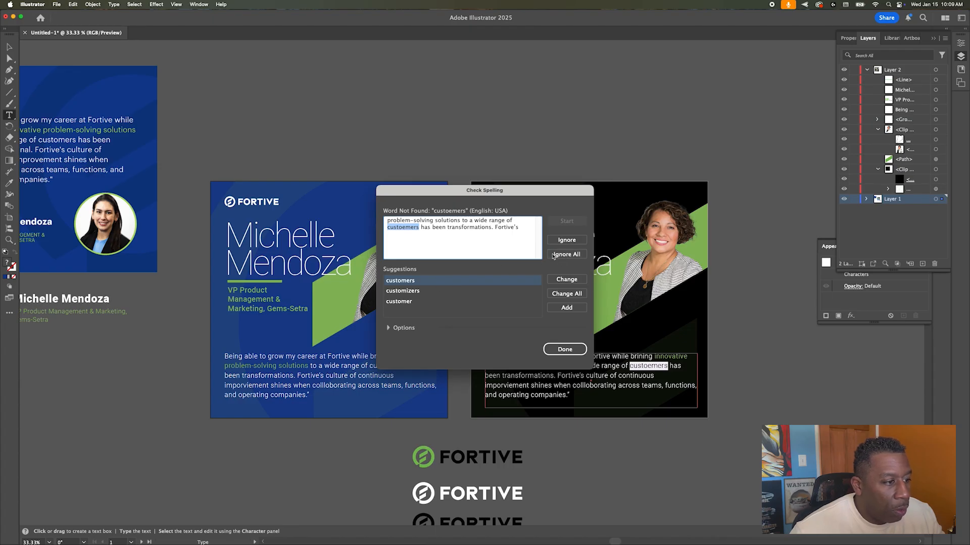
left_click(560, 281)
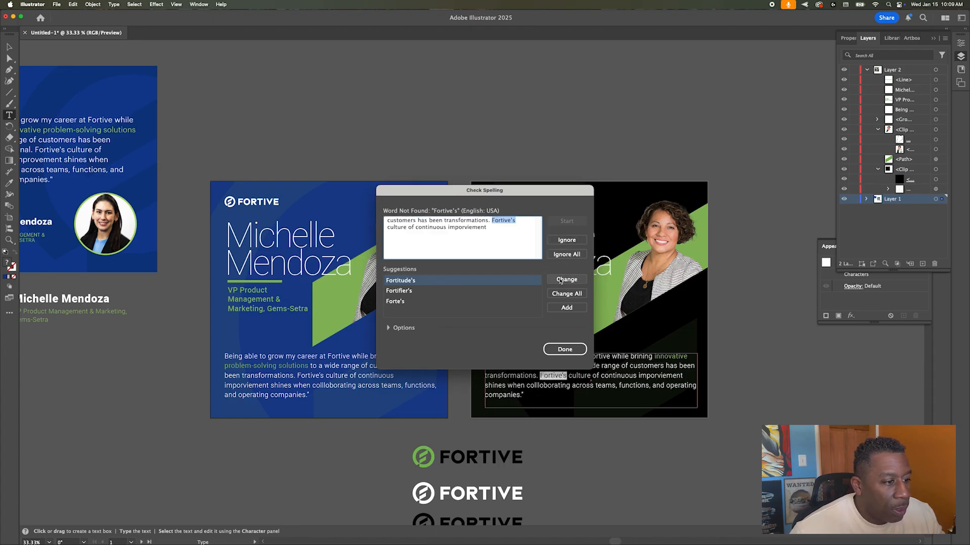
left_click(567, 241)
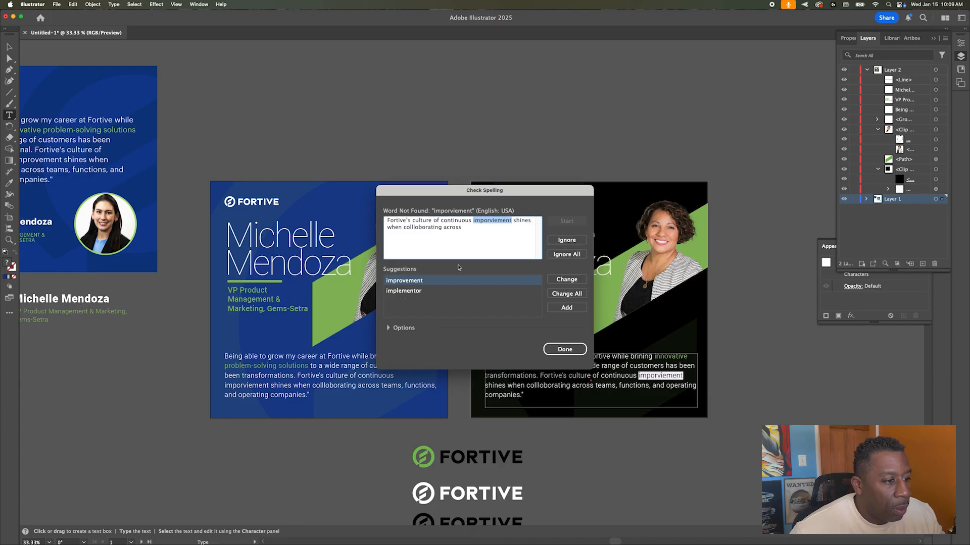
left_click(568, 280)
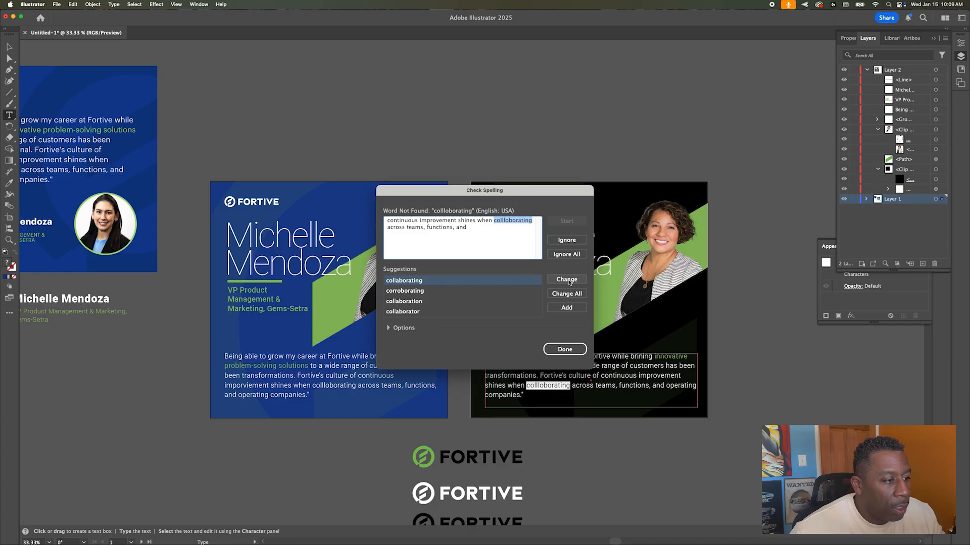
left_click(569, 293)
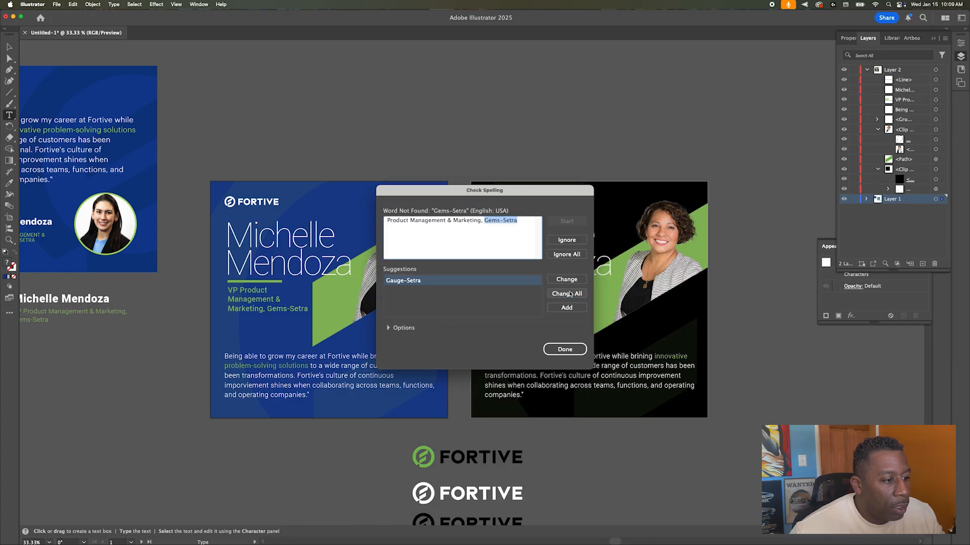
left_click(566, 255)
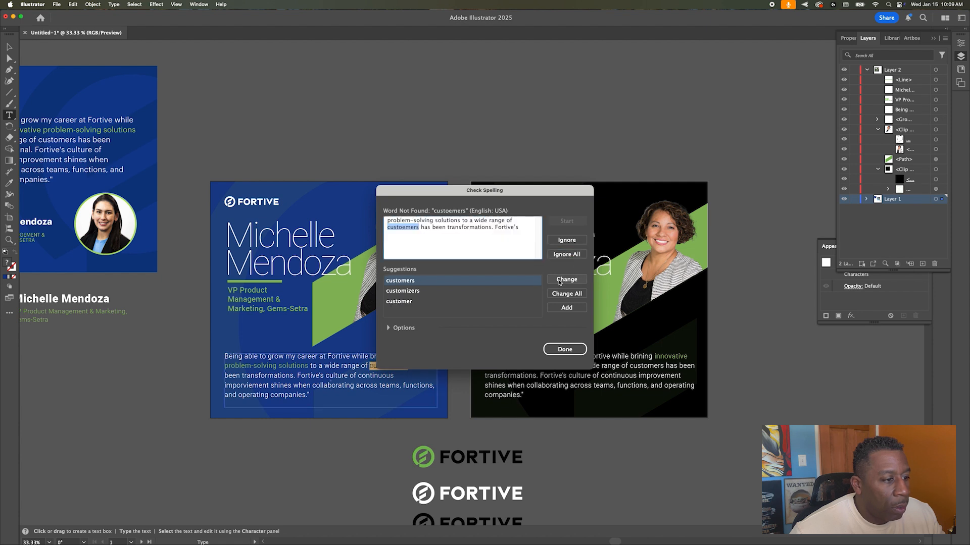
left_click(560, 292)
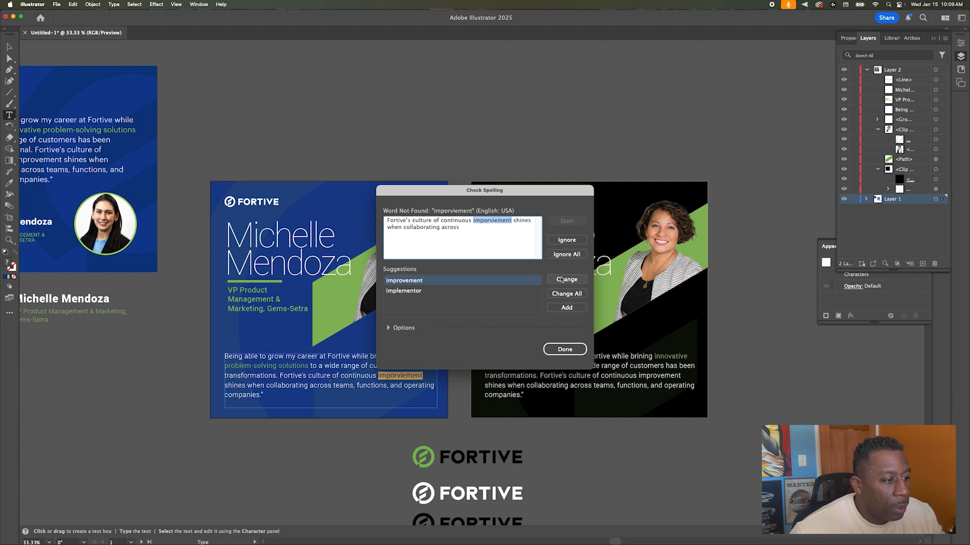
left_click(562, 293)
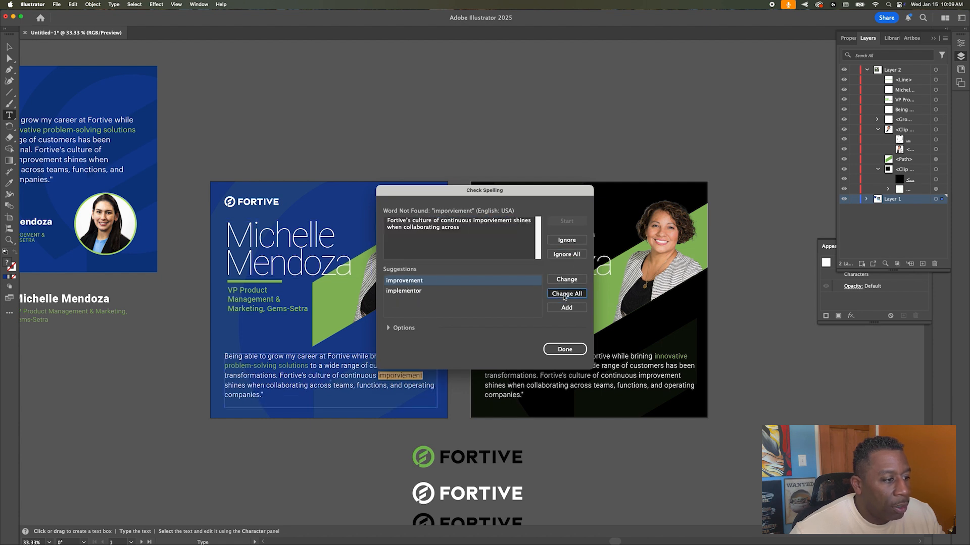
left_click(564, 350)
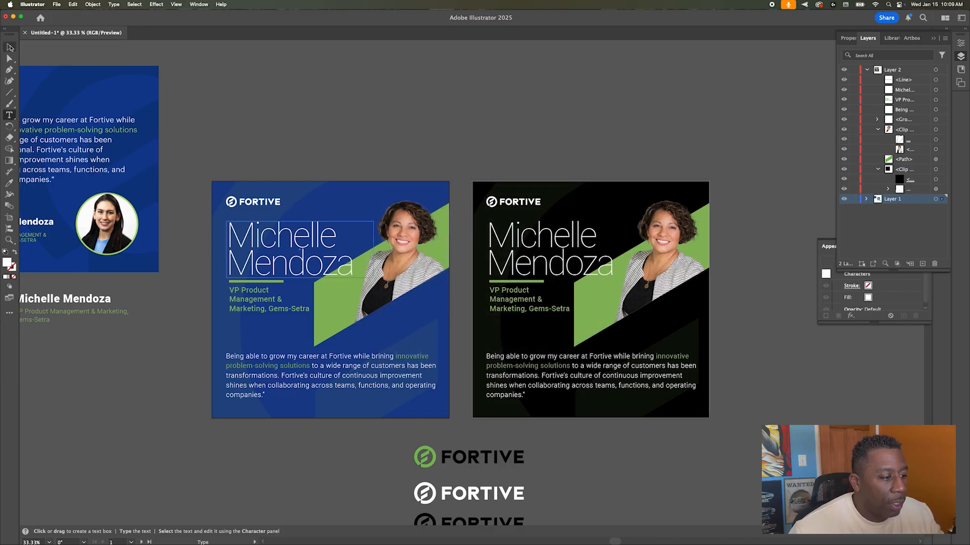
left_click(10, 47)
Step: Create a new text object for the quotation mark above the black card's quote
left_click(526, 134)
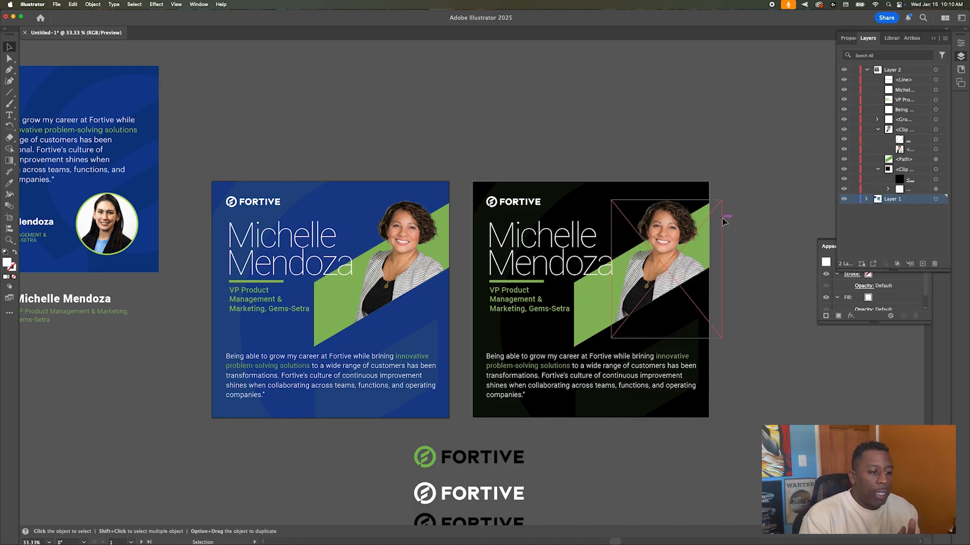
key("t")
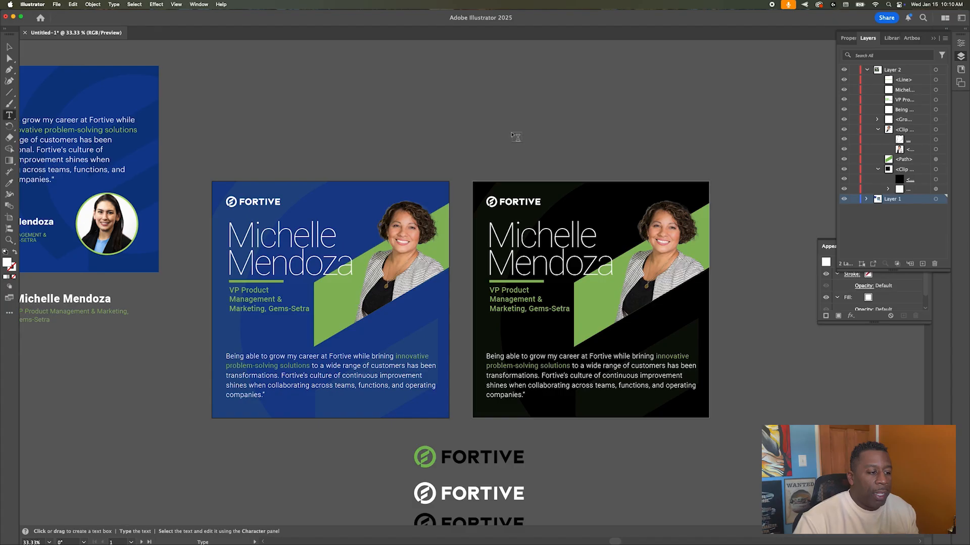
left_click(508, 352)
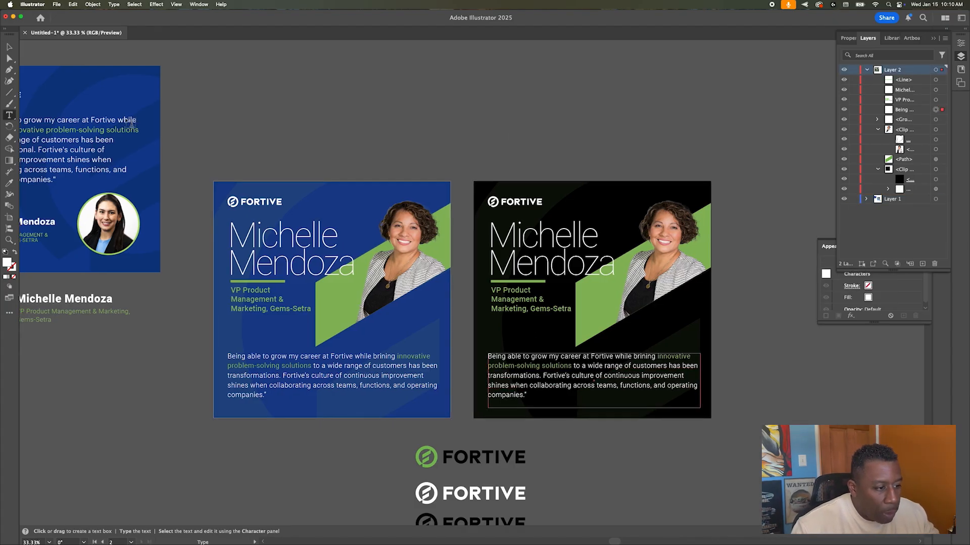
left_click(9, 47)
left_click(523, 162)
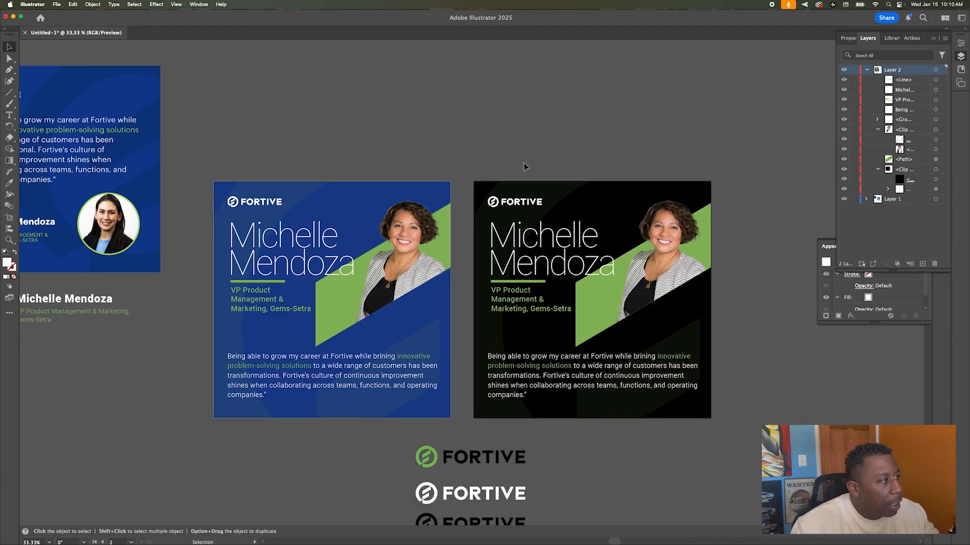
key("t")
left_click(491, 345)
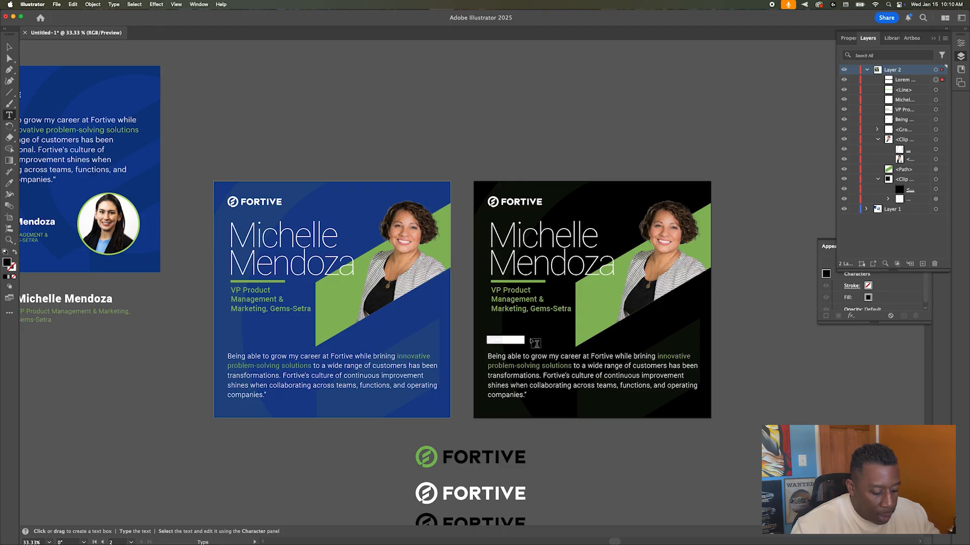
key("BackSpace")
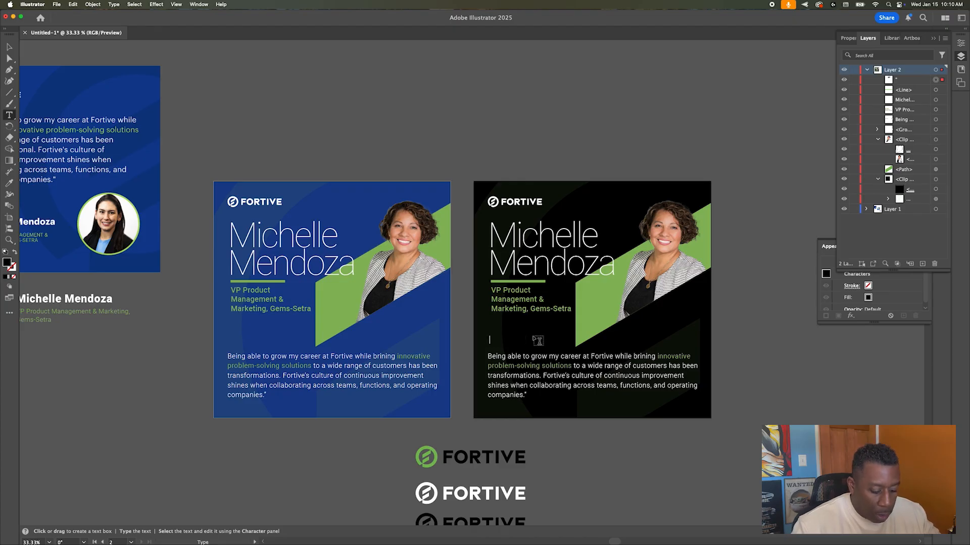
Step: Give the quotation mark a white fill and a 72 pt font size
left_click(960, 44)
left_click(841, 142)
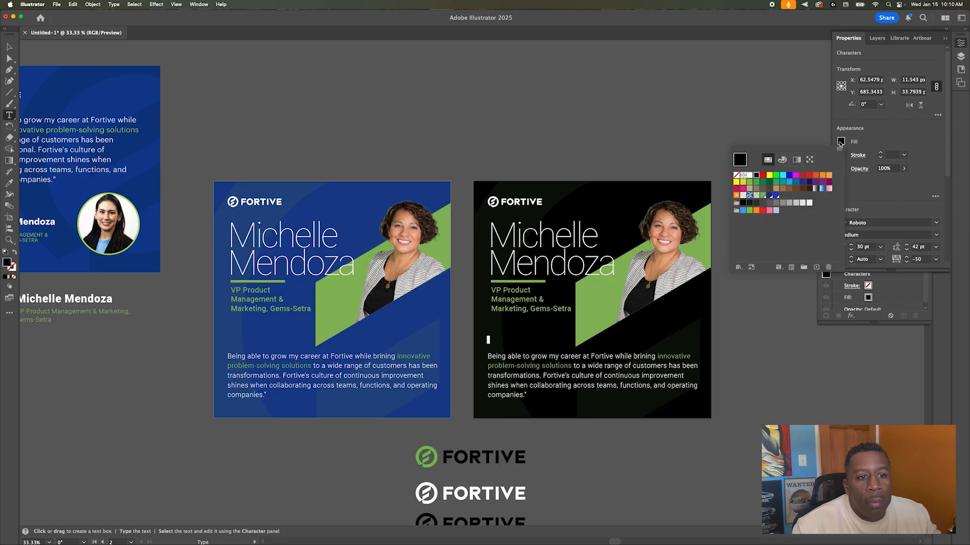
left_click(749, 176)
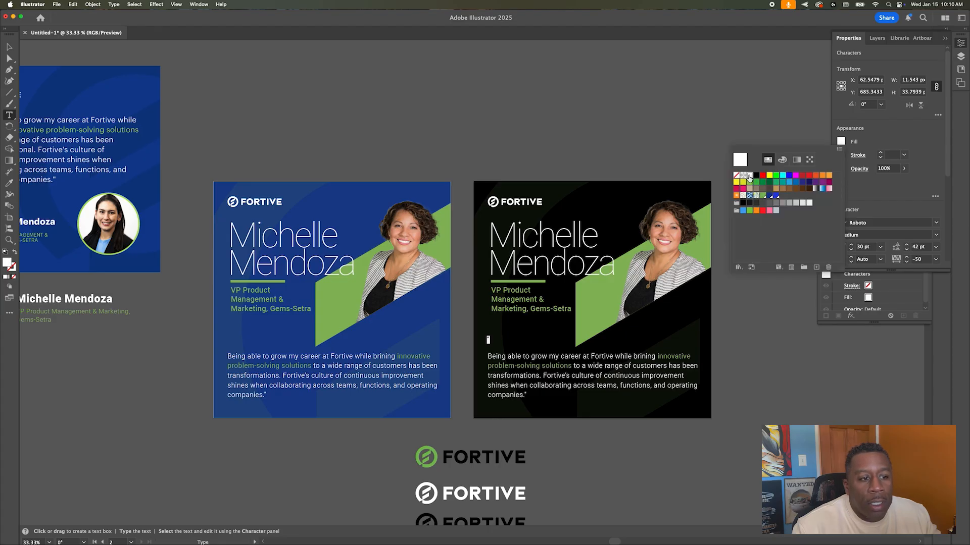
left_click(9, 47)
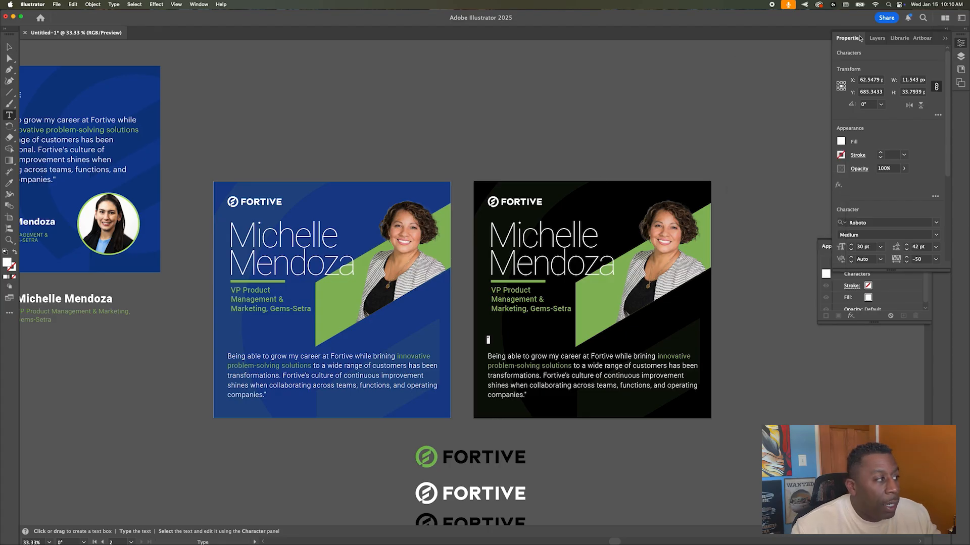
left_click(879, 246)
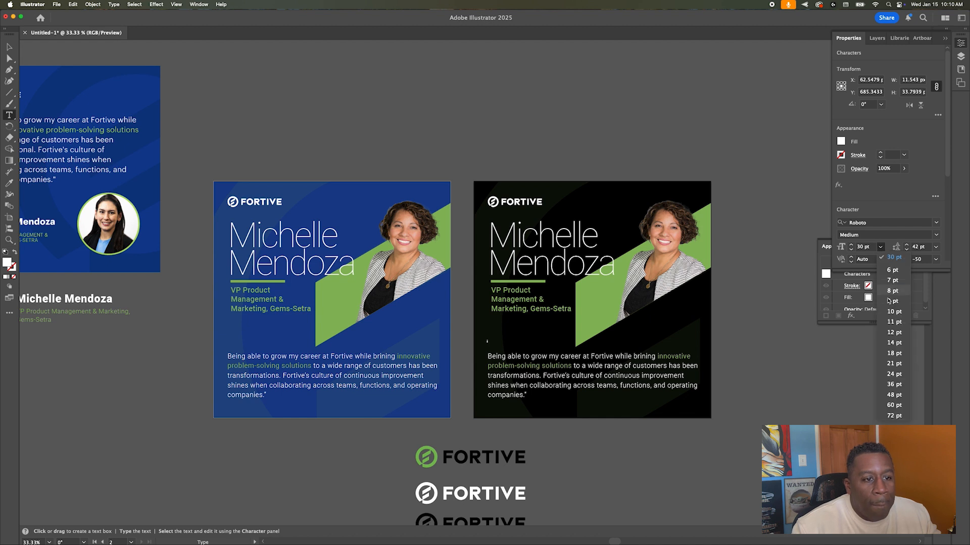
left_click(886, 417)
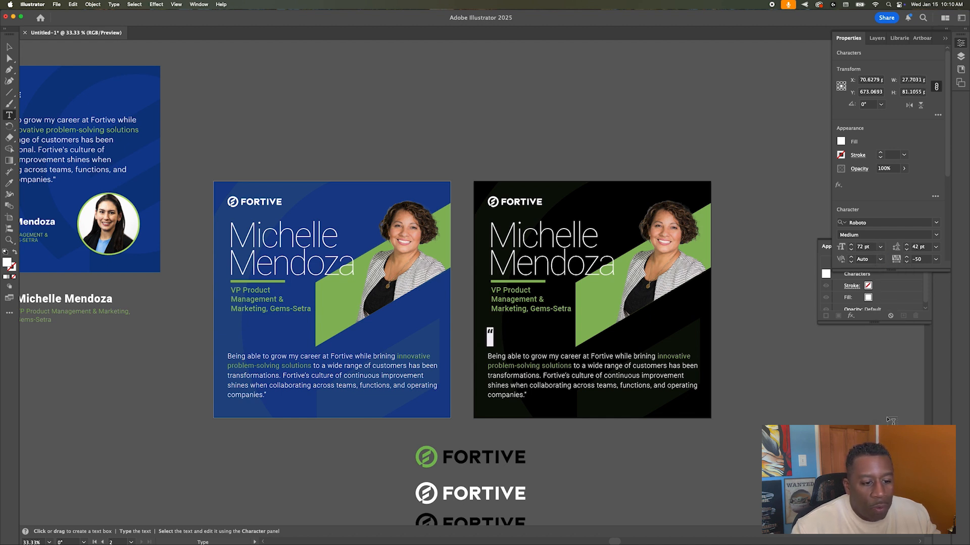
Step: Nudge the quotation mark into place just before the quote's first line
left_click(9, 46)
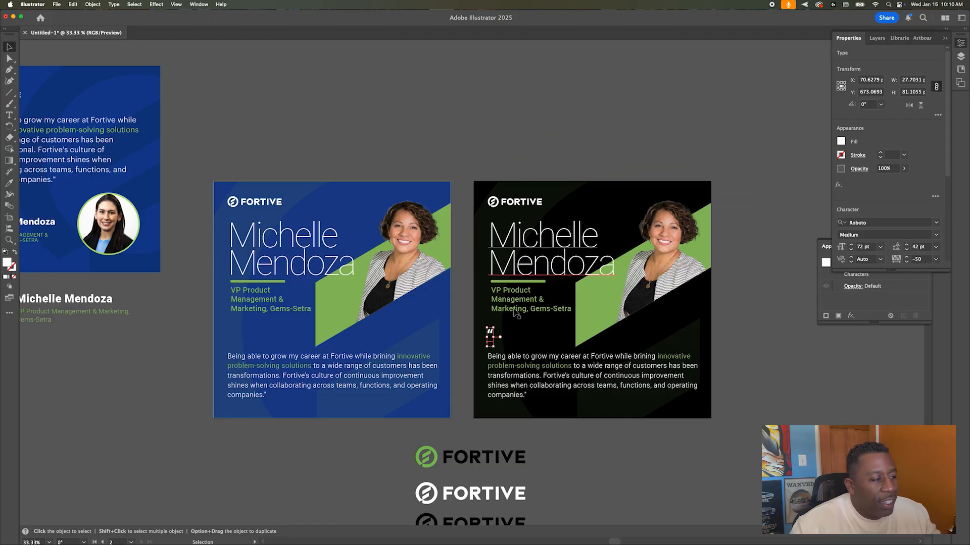
left_click_drag(489, 347, 491, 334)
key("super+z")
key("shift+Down")
key("shift+Down")
key("shift+Down")
key("shift+Down")
key("shift+Down")
key("shift+Down")
key("shift+Down")
key("shift+Down")
key("shift+Down")
key("shift+Down")
key("shift+Down")
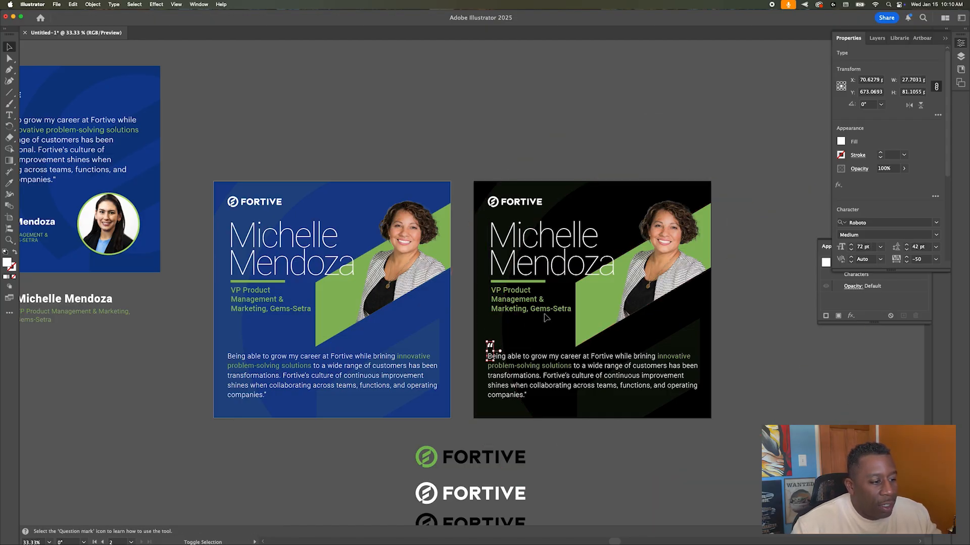
key("shift+Left")
key("shift+Left")
key("shift+Down")
key("shift+Down")
key("shift+Up")
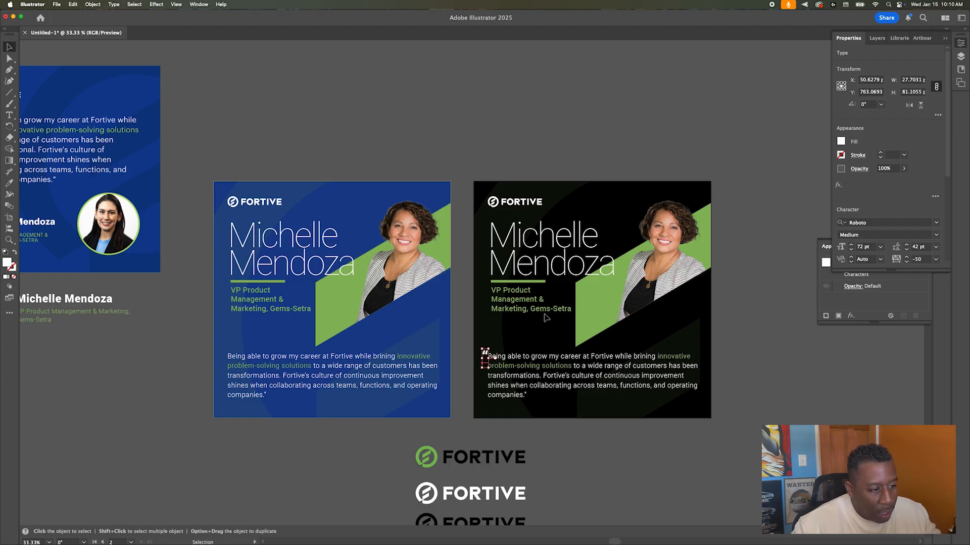
left_click(450, 125)
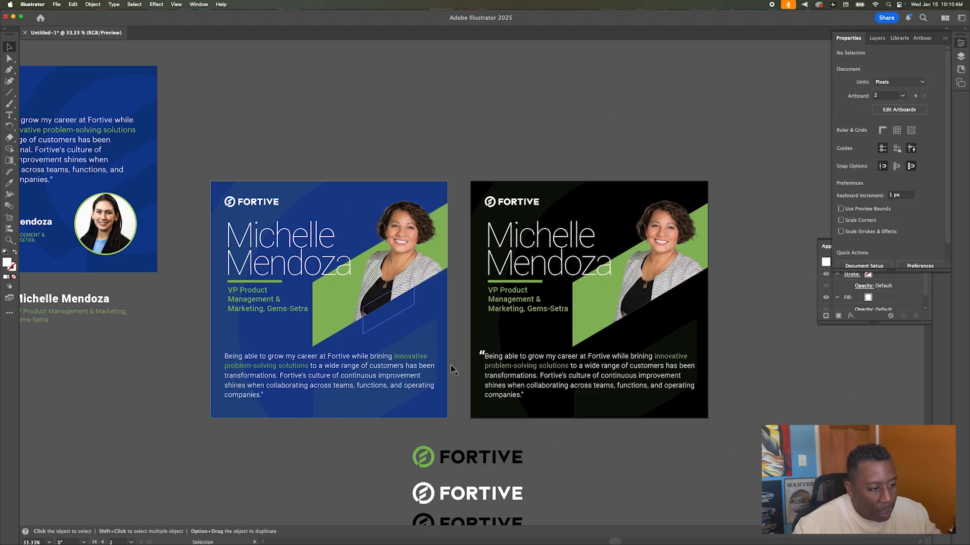
Step: Copy the black card's quotation mark and paste it in place on the blue card
left_click(483, 355)
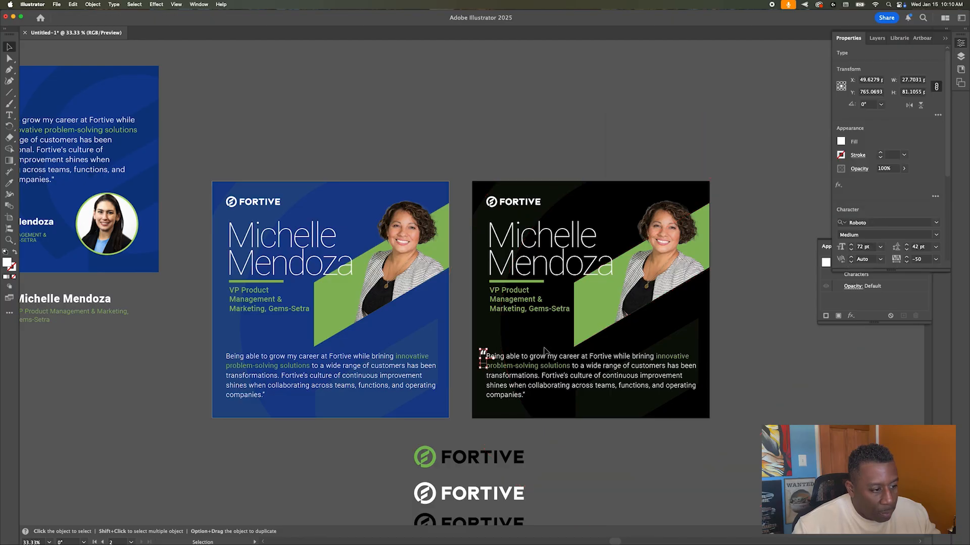
left_click(465, 154)
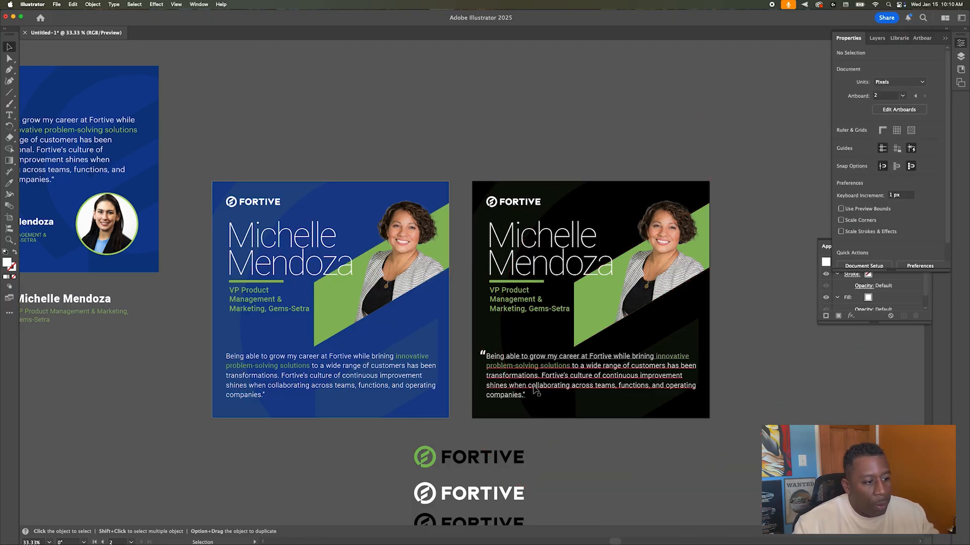
left_click(483, 356)
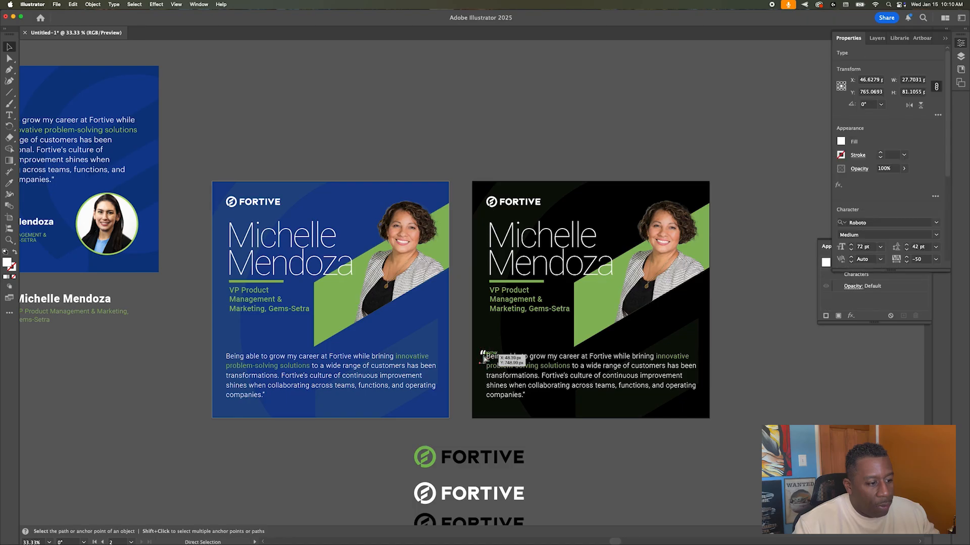
left_click(236, 368)
key("super+f")
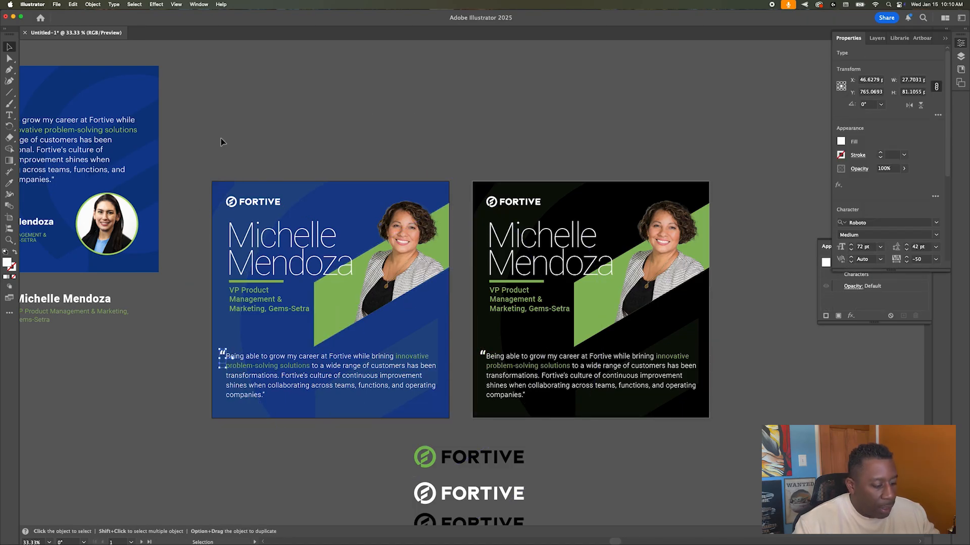
left_click(404, 167)
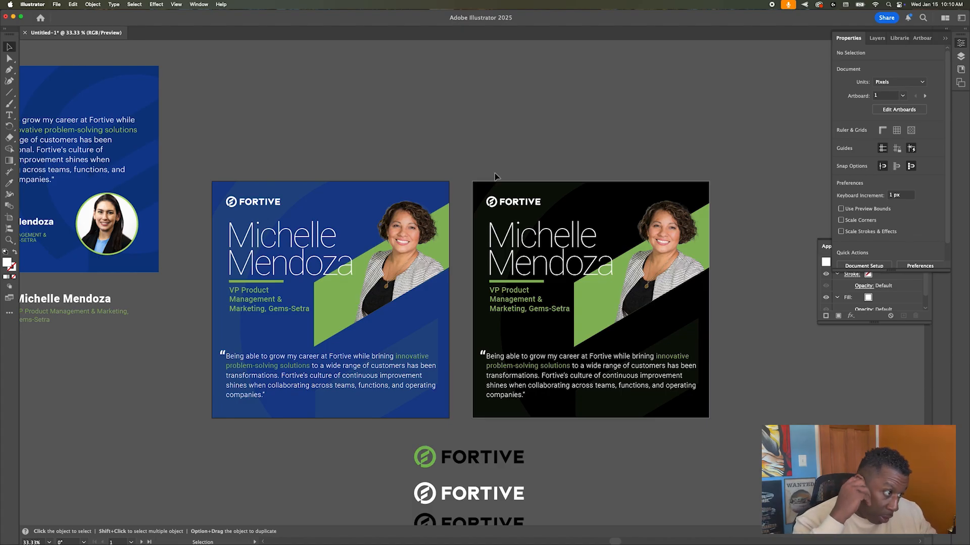
left_click(491, 202)
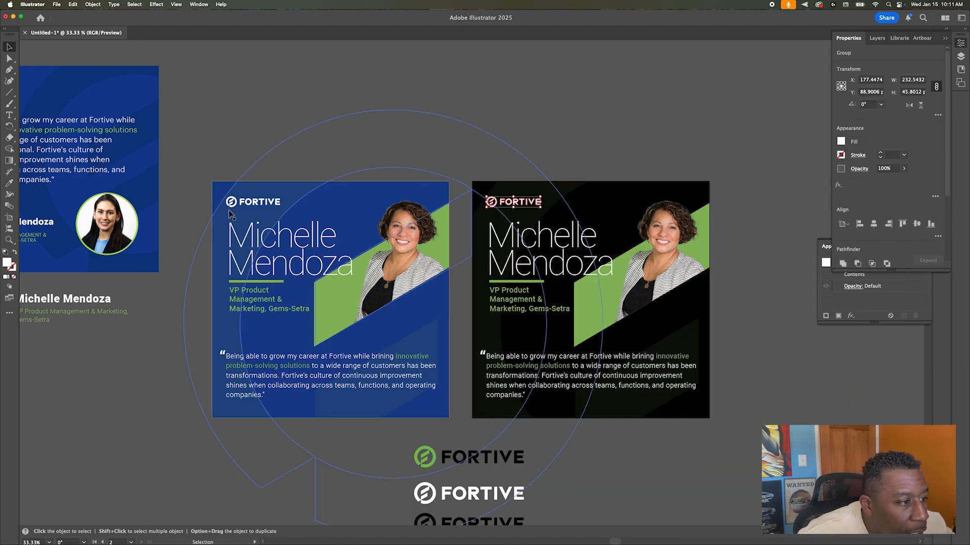
Step: Show rulers and place a vertical guide at the blue card quote's left edge
scroll(228, 221, "up", 1)
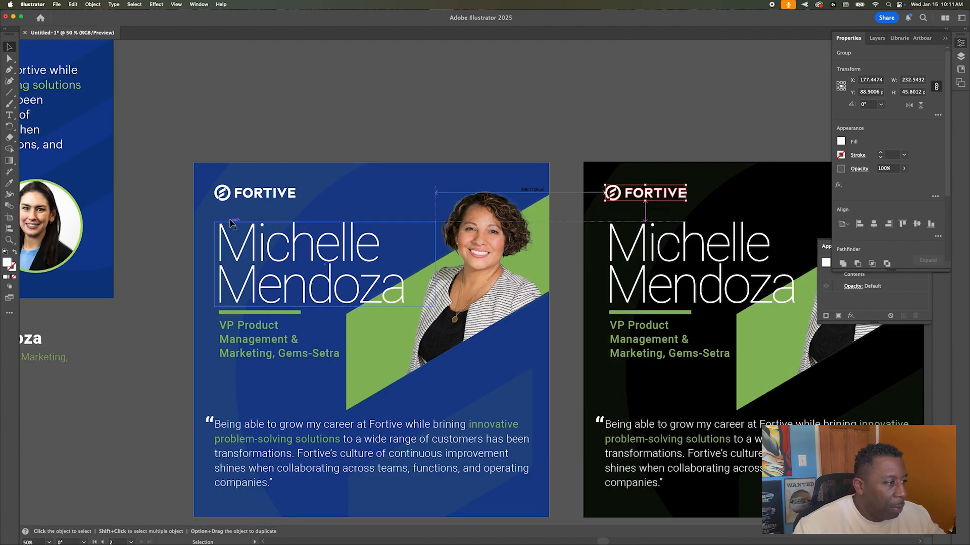
left_click(231, 225)
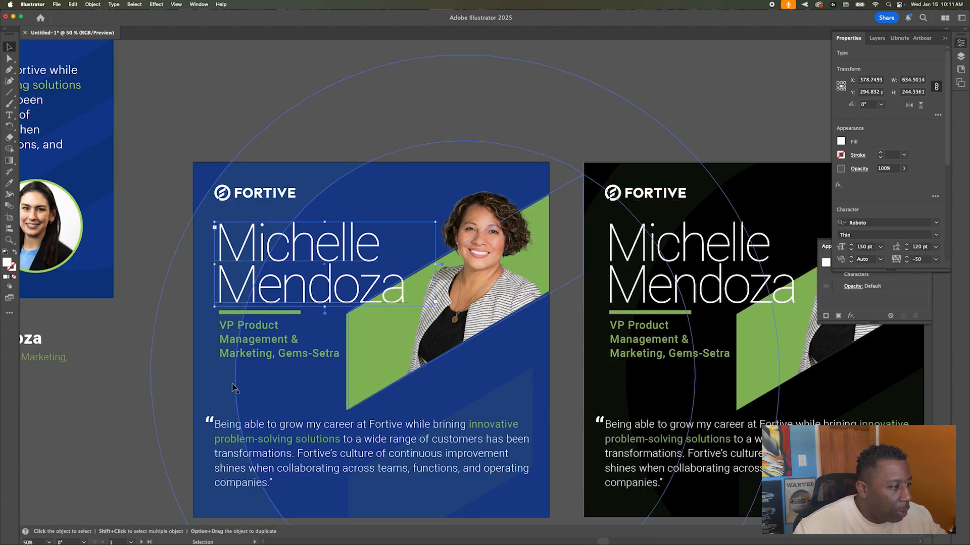
left_click(165, 211)
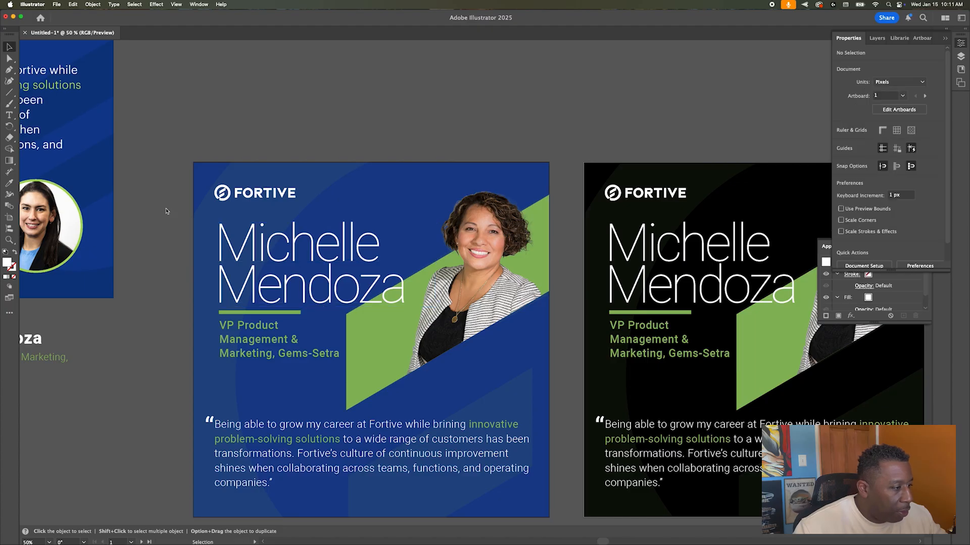
key("super+r")
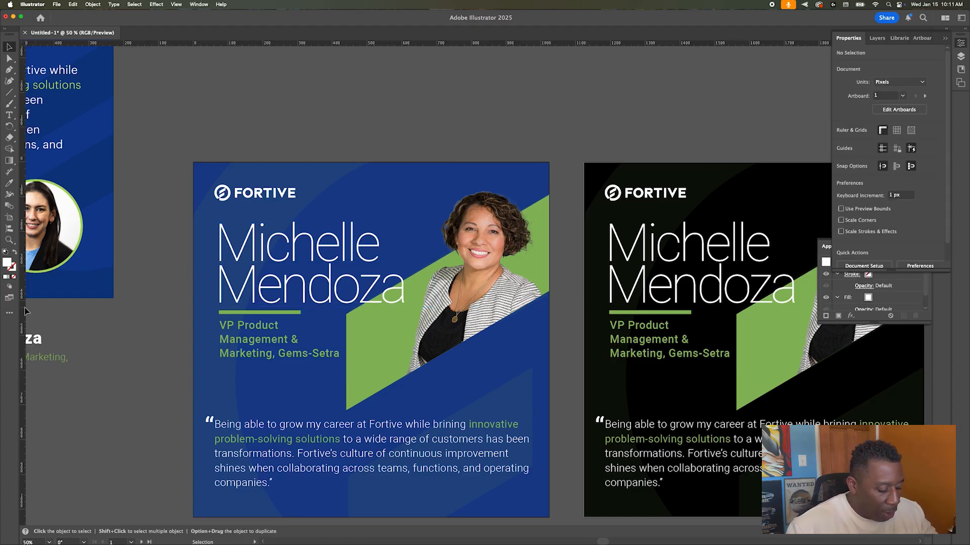
left_click(337, 458)
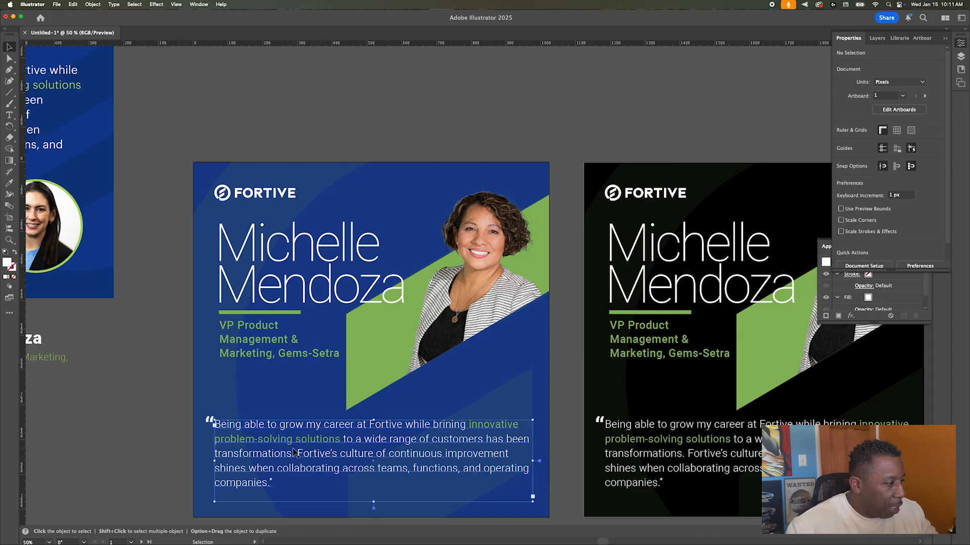
left_click_drag(23, 306, 215, 310)
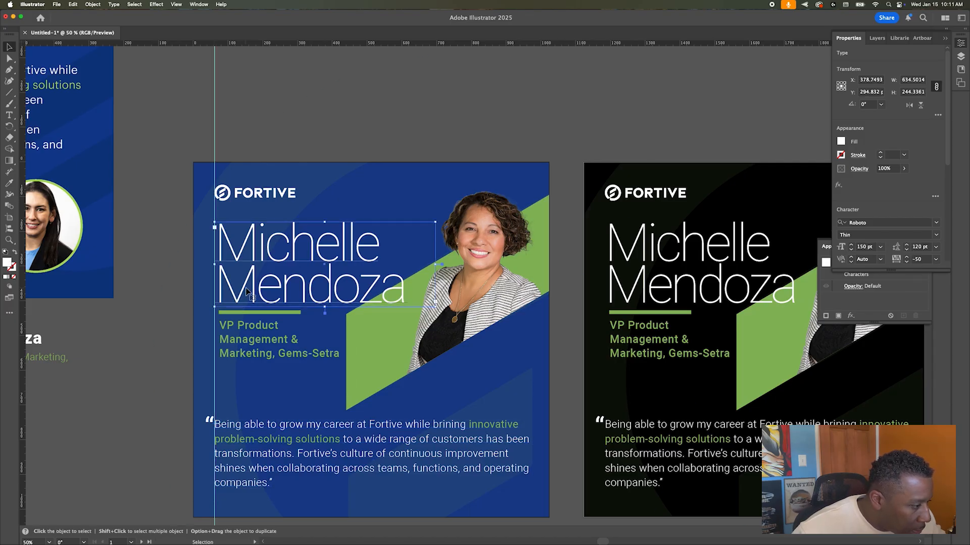
Step: Move the blue card's name, VP Product title and green bar left onto the guide
left_click_drag(251, 290, 247, 289)
key("Left")
key("Left")
key("Left")
scroll(247, 289, "right", 1)
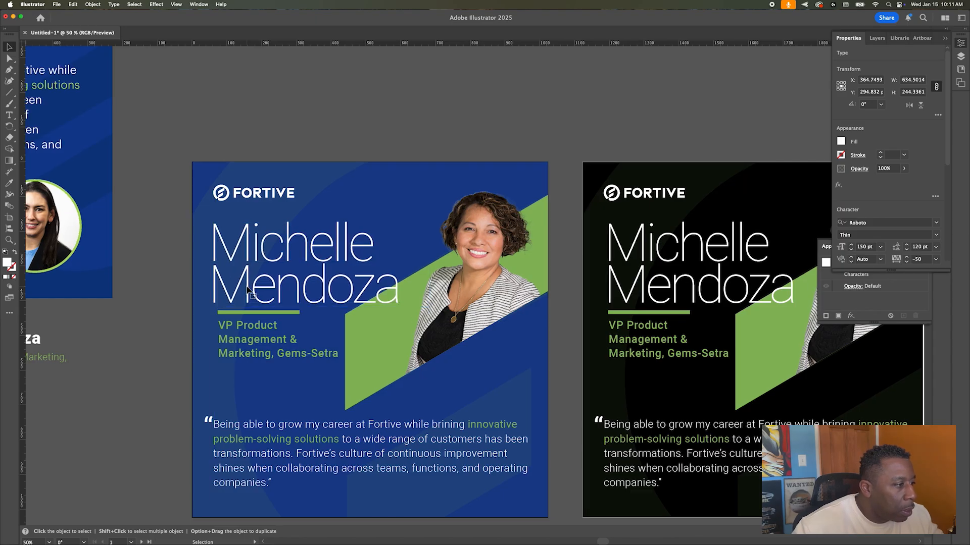
left_click(228, 323)
left_click(227, 313, "shift")
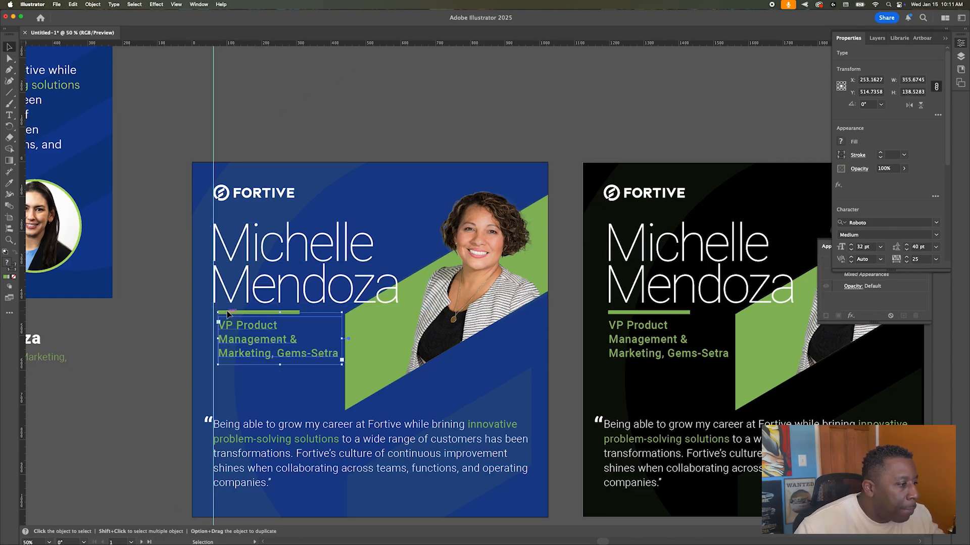
key("Left")
key("Left")
key("Left")
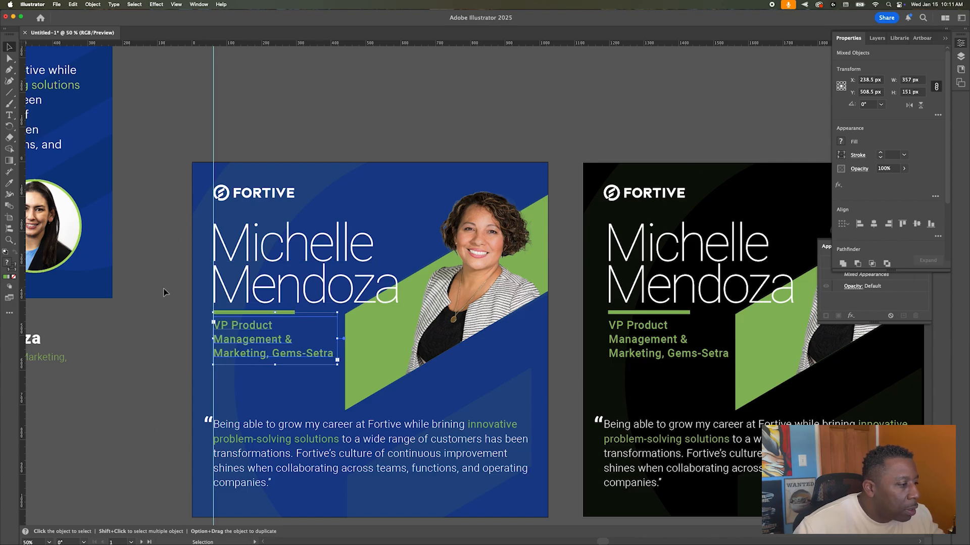
left_click(170, 333)
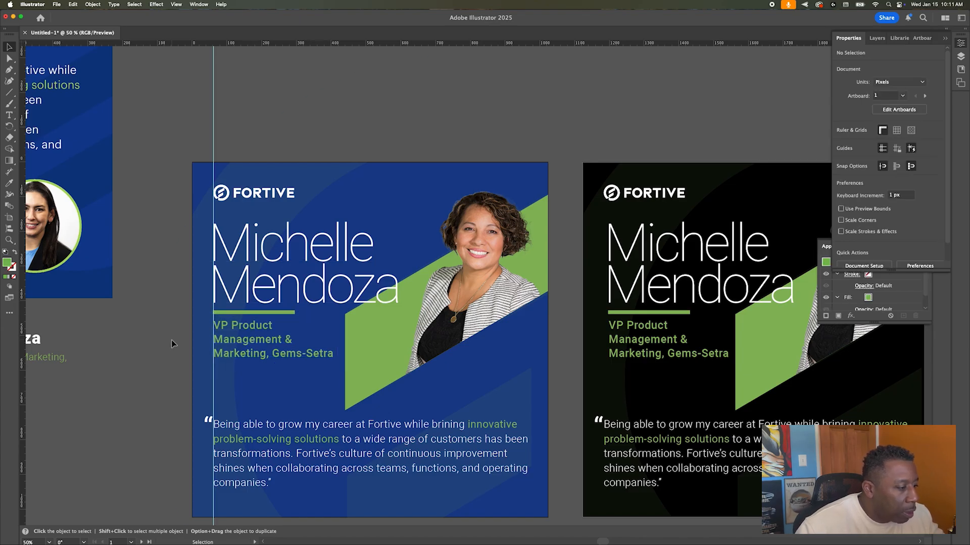
scroll(172, 341, "right", 2)
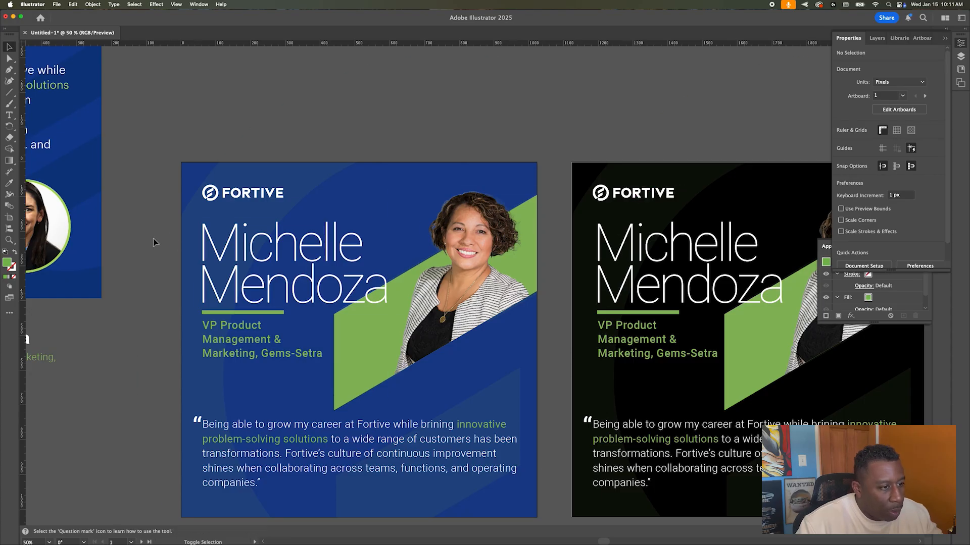
key("super+semicolon")
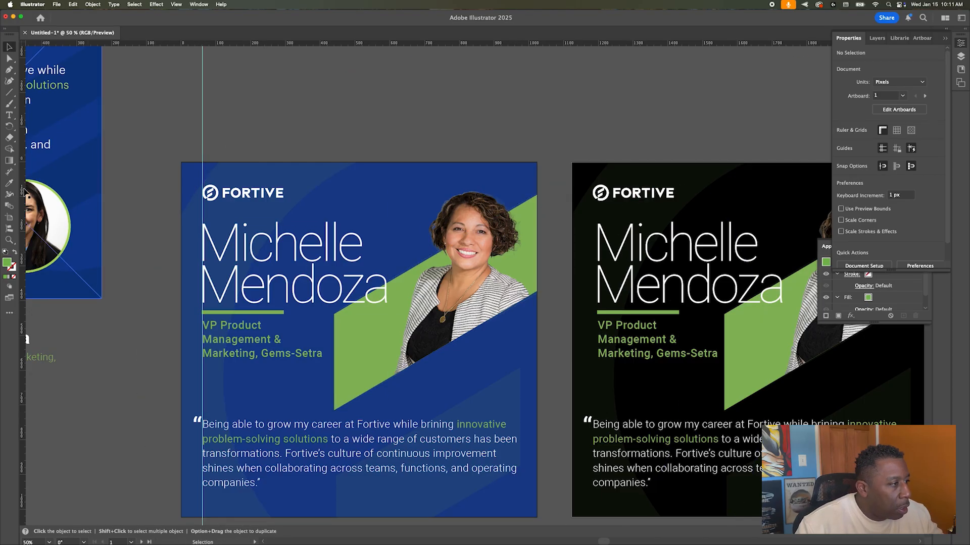
Step: Add a guide at the black quote's left edge and nudge the name and title onto it
left_click(593, 424)
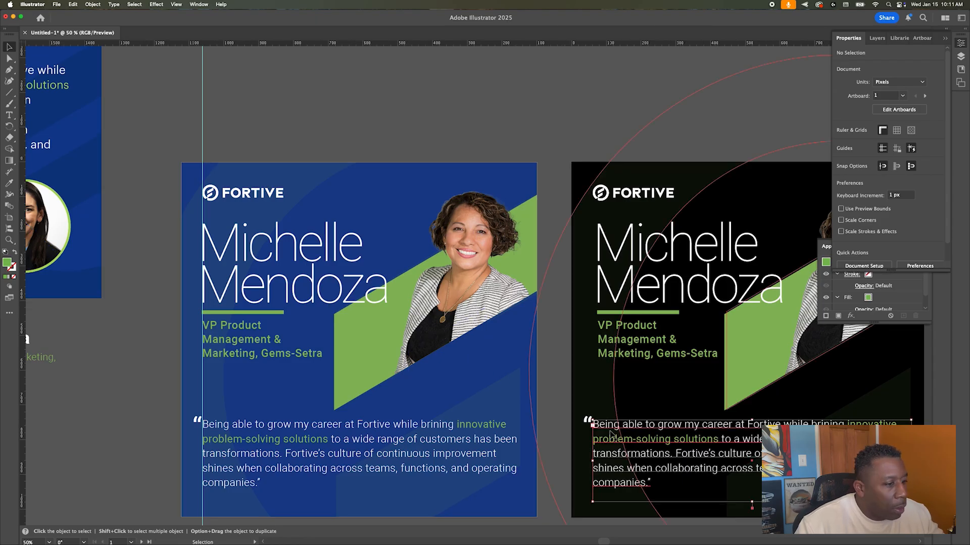
left_click_drag(23, 235, 592, 271)
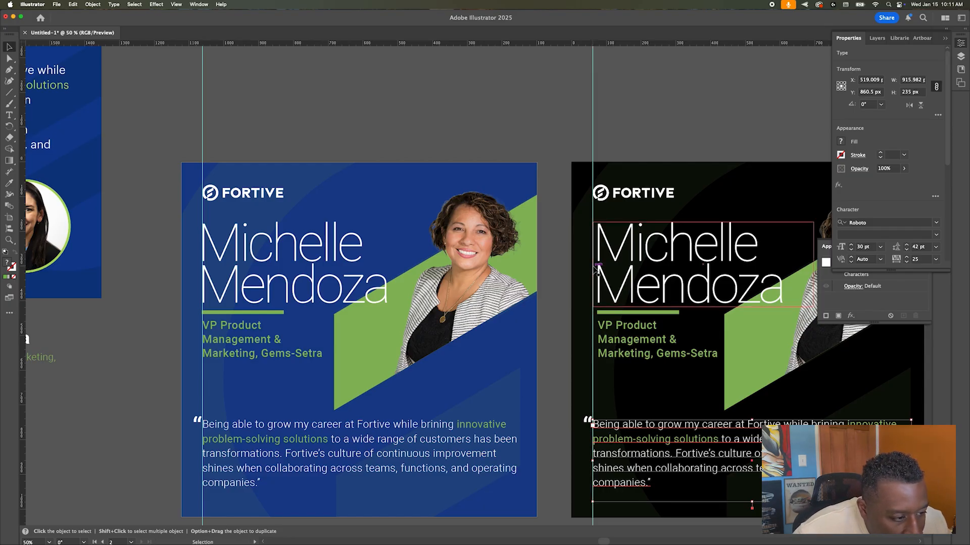
left_click(642, 306)
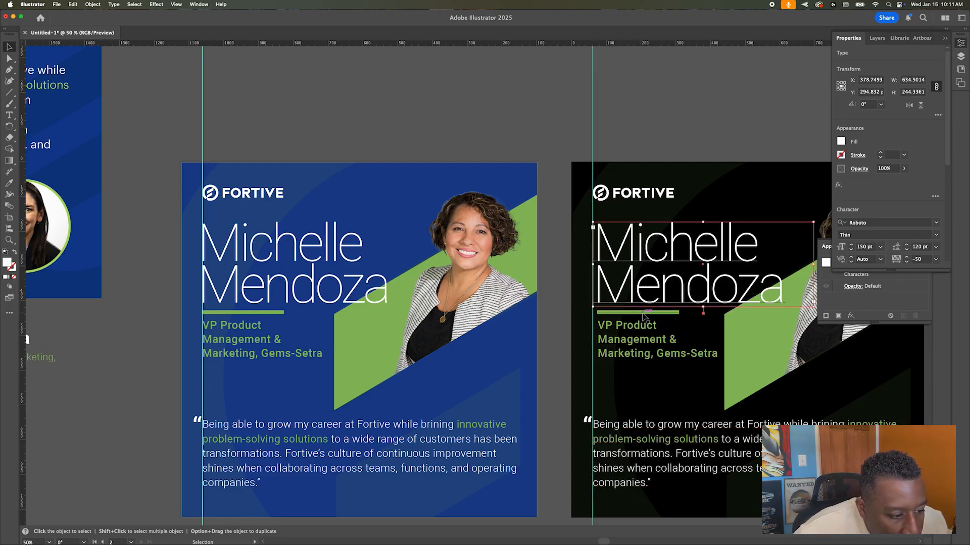
left_click(638, 337, "shift")
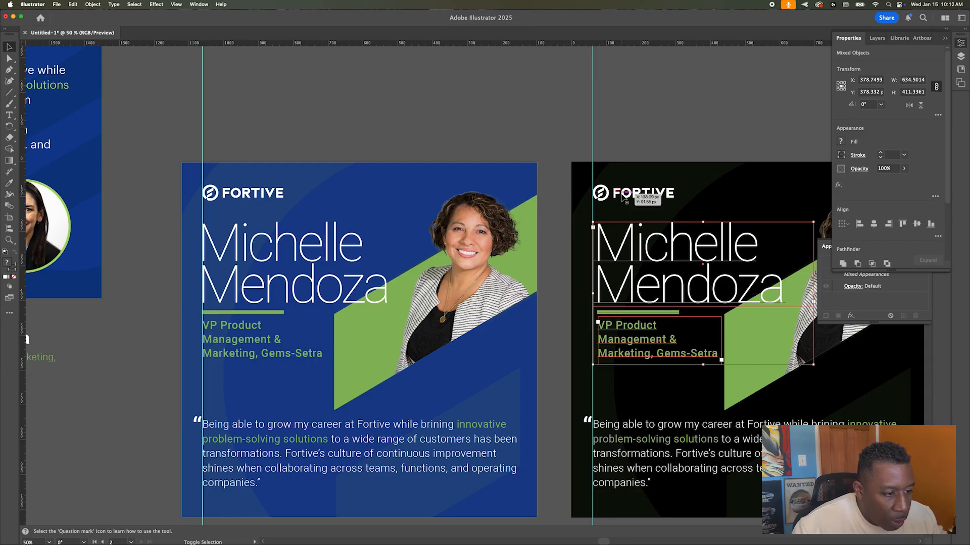
key("shift+Left")
key("Left")
key("Left")
key("Left")
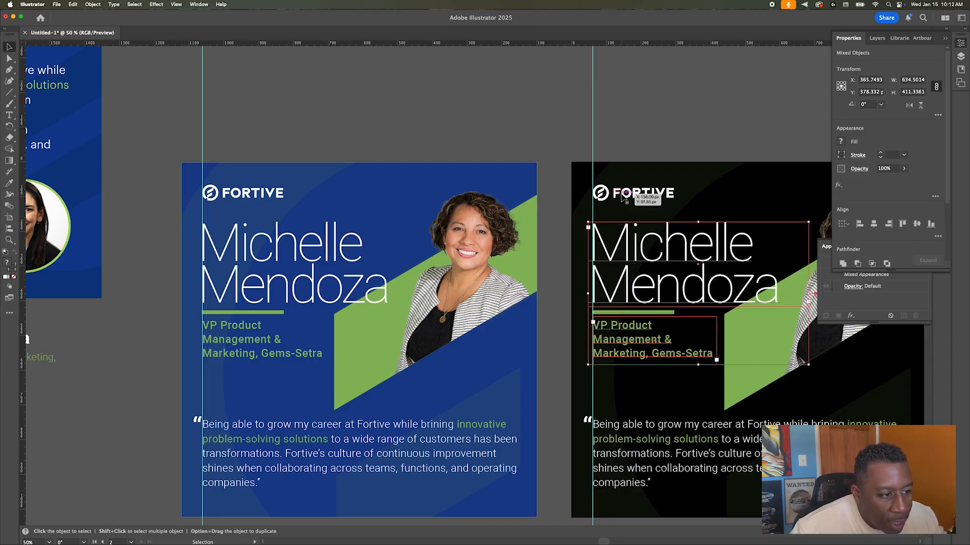
left_click(602, 286, "shift")
key("Right")
key("Right")
key("Right")
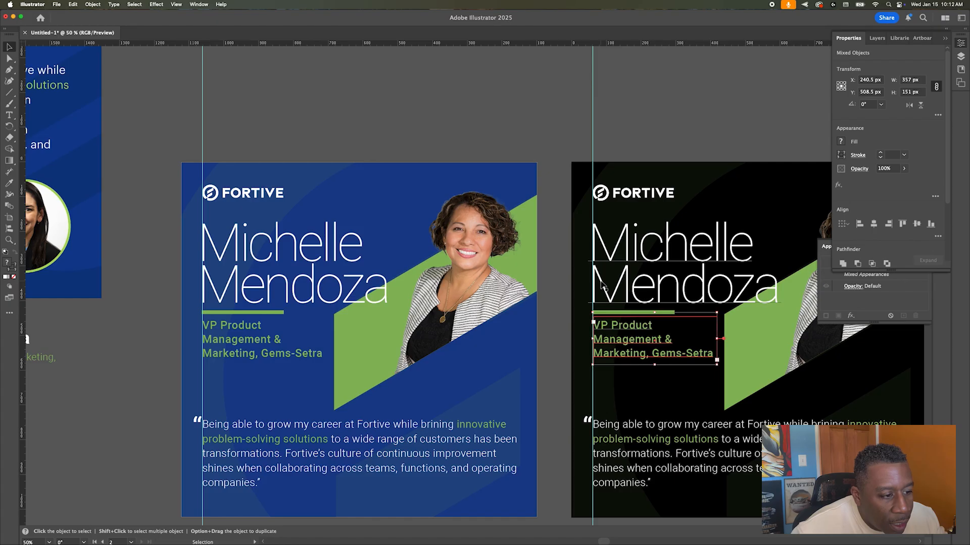
left_click(553, 225)
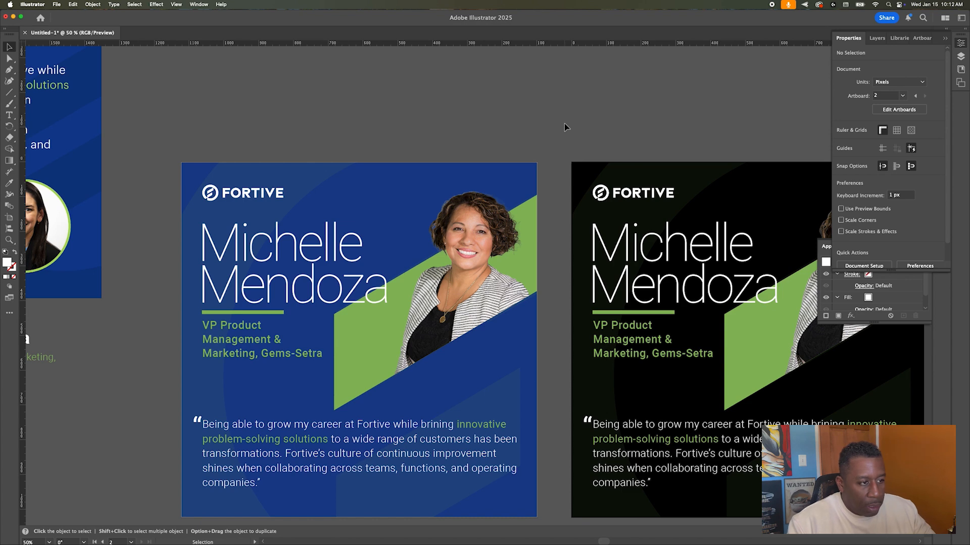
Step: Duplicate the black artboard to its right with an Option-drag using the Artboard tool
scroll(565, 126, "down", 1)
scroll(565, 126, "down", 1)
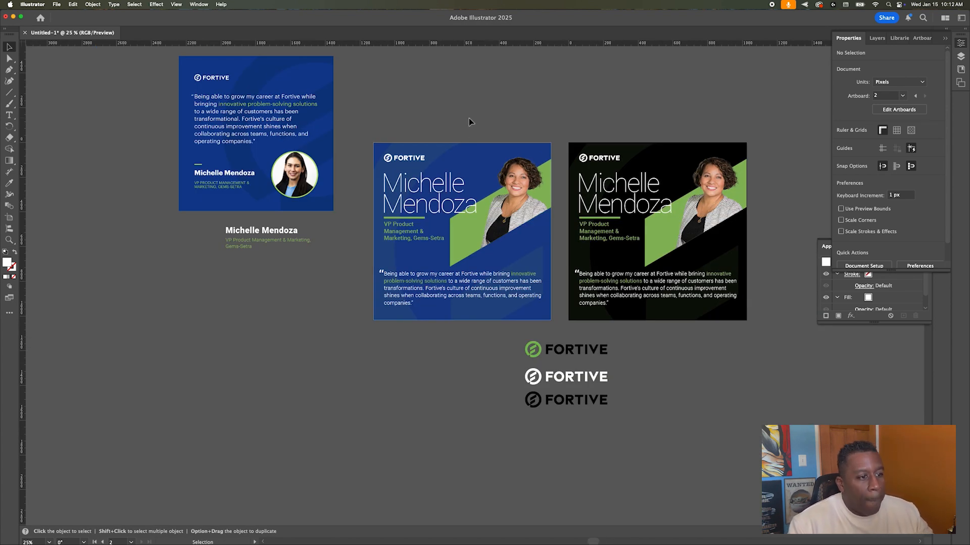
left_click(611, 180)
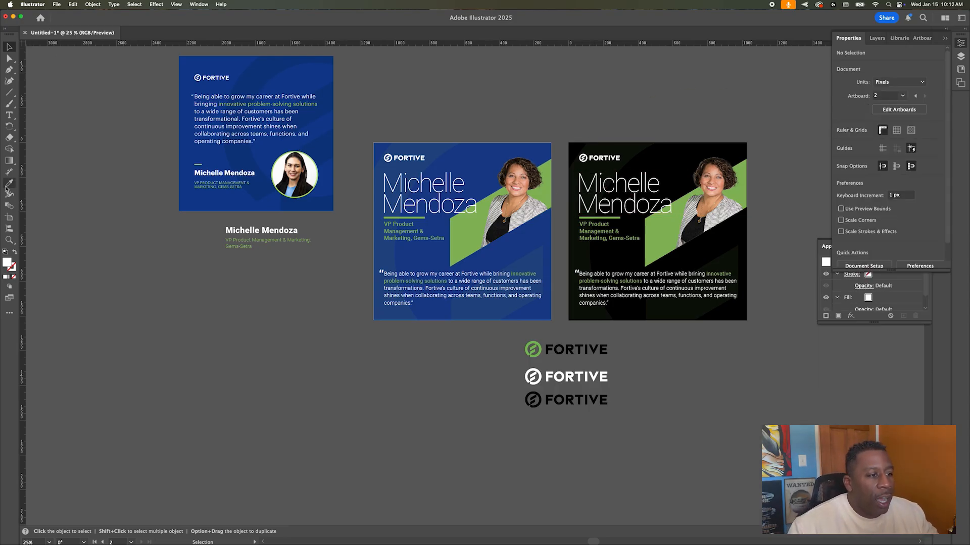
left_click(10, 218)
left_click_drag(588, 169, 789, 167)
scroll(454, 202, "right", 10)
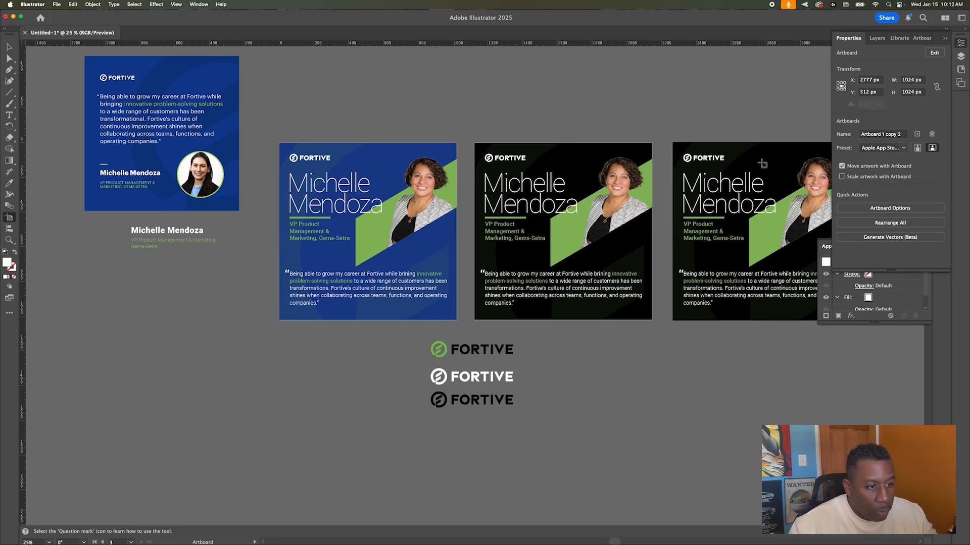
key("Escape")
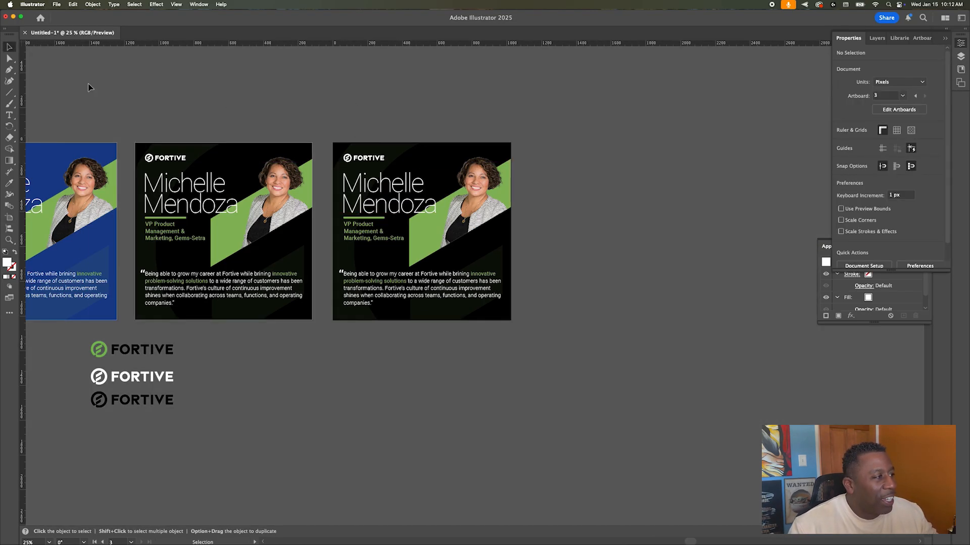
Step: Create Layer 3 and move the third artboard's artwork from Layer 2 onto it
left_click(961, 55)
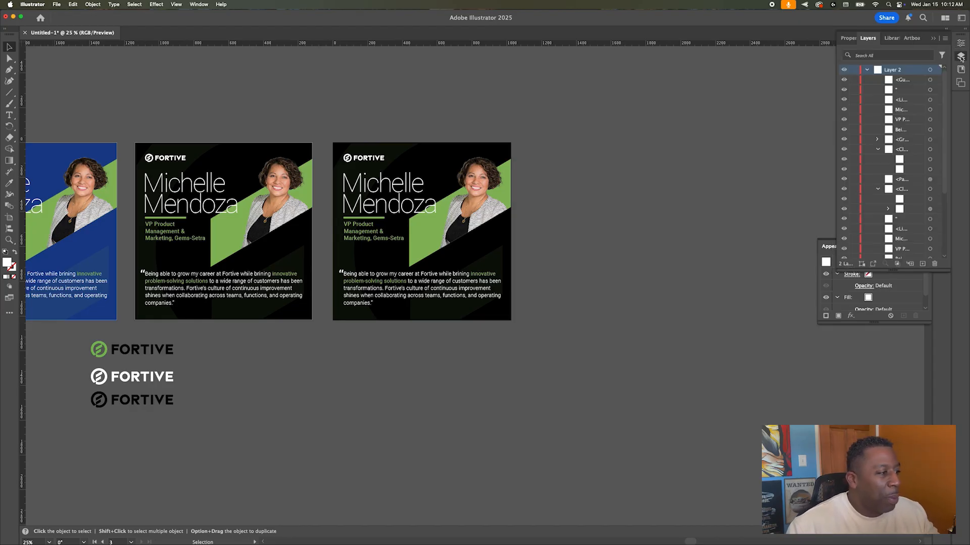
left_click(867, 71)
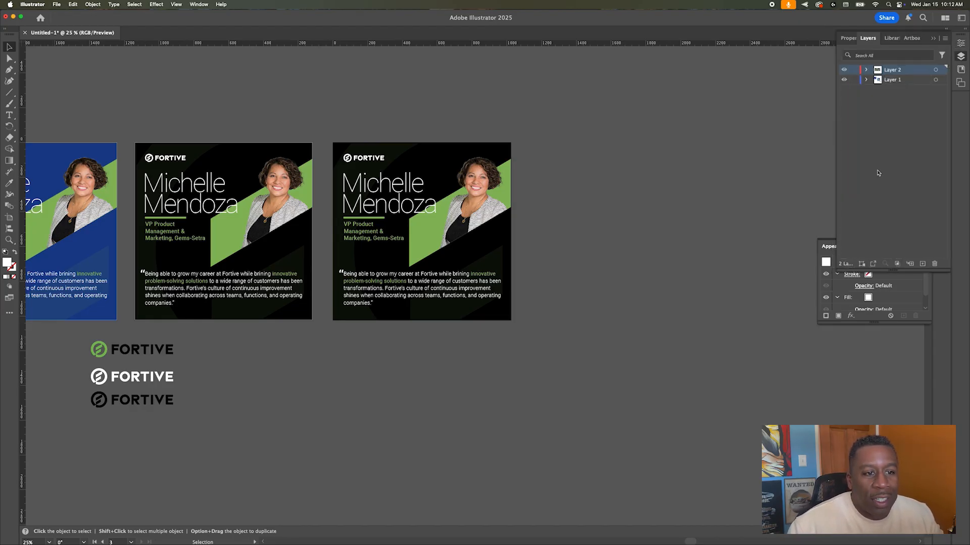
left_click(922, 264)
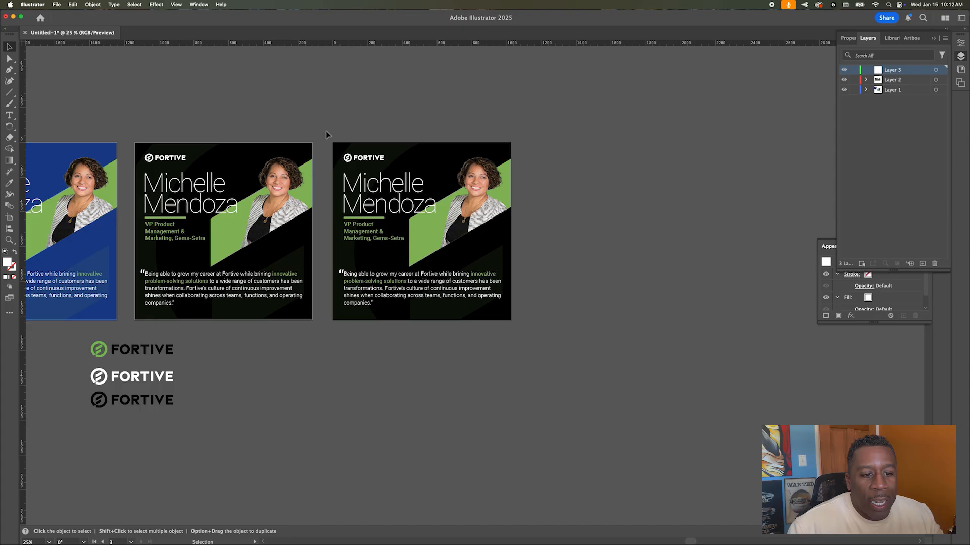
left_click_drag(326, 129, 523, 339)
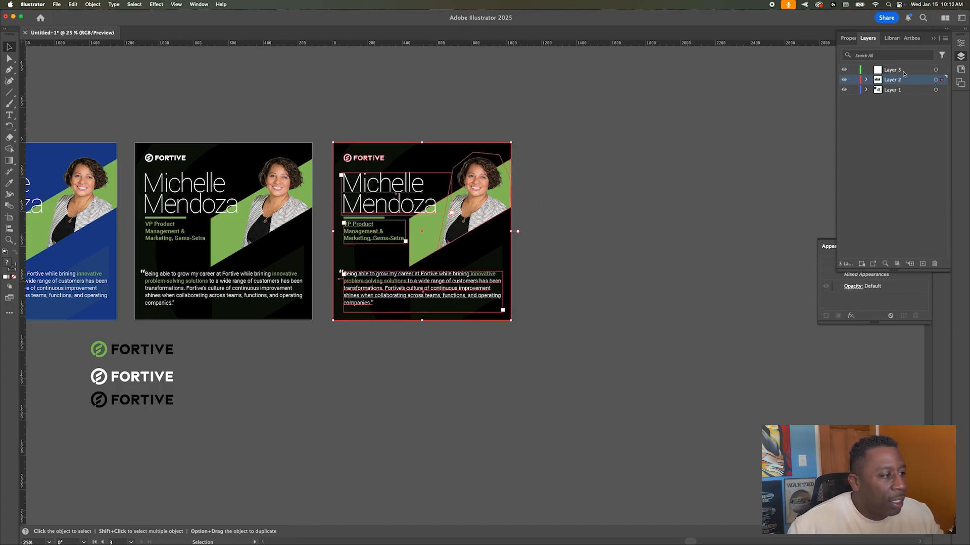
left_click_drag(941, 80, 940, 70)
left_click(437, 100)
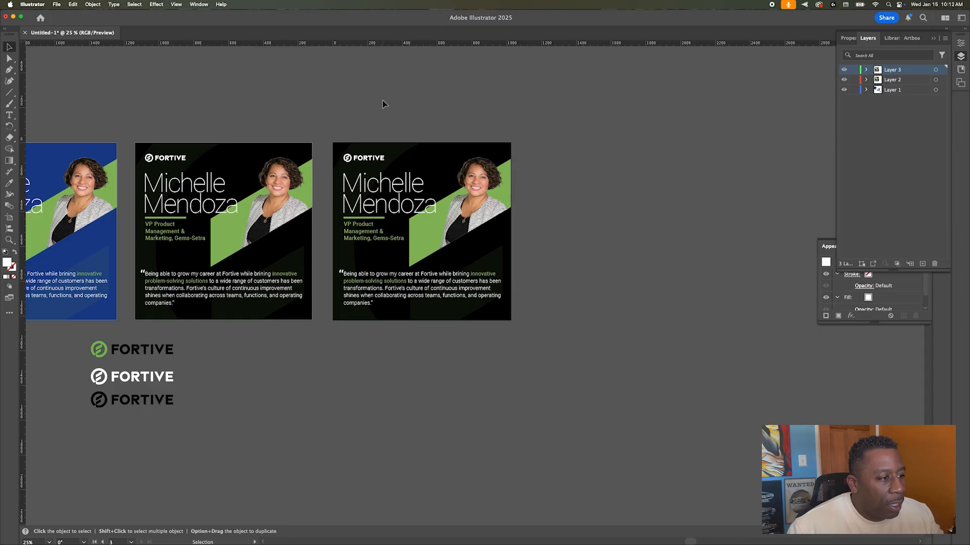
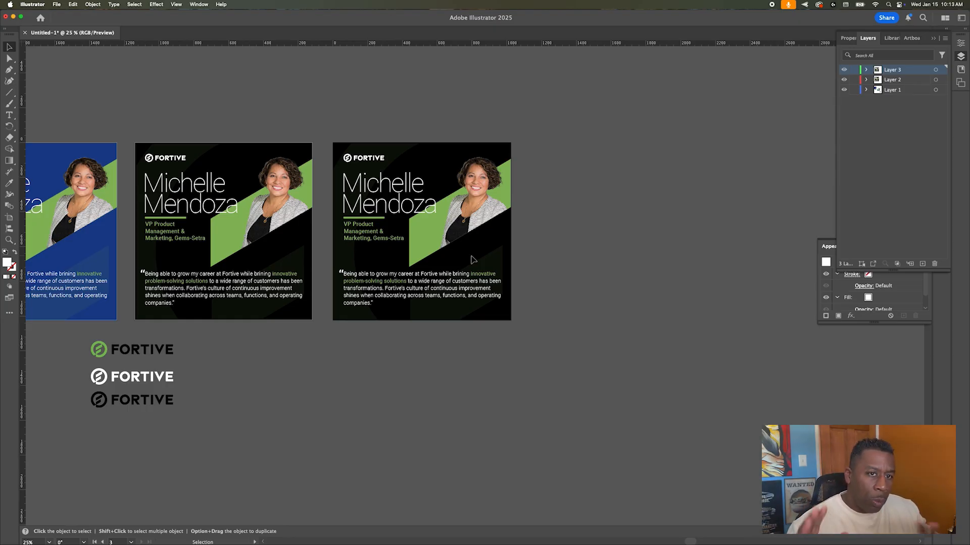
Step: Fill the third card's background rectangle inside the mask with green
left_click(347, 145)
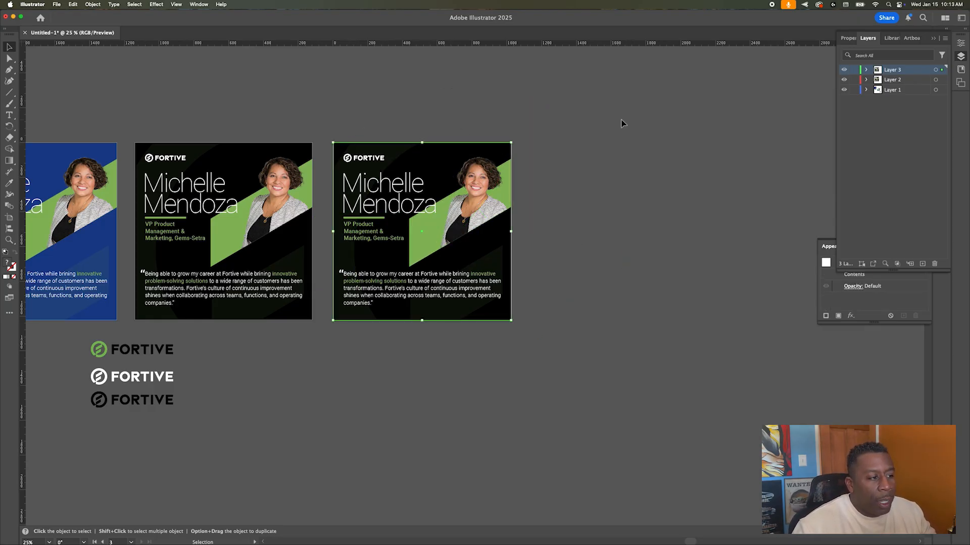
left_click(866, 69)
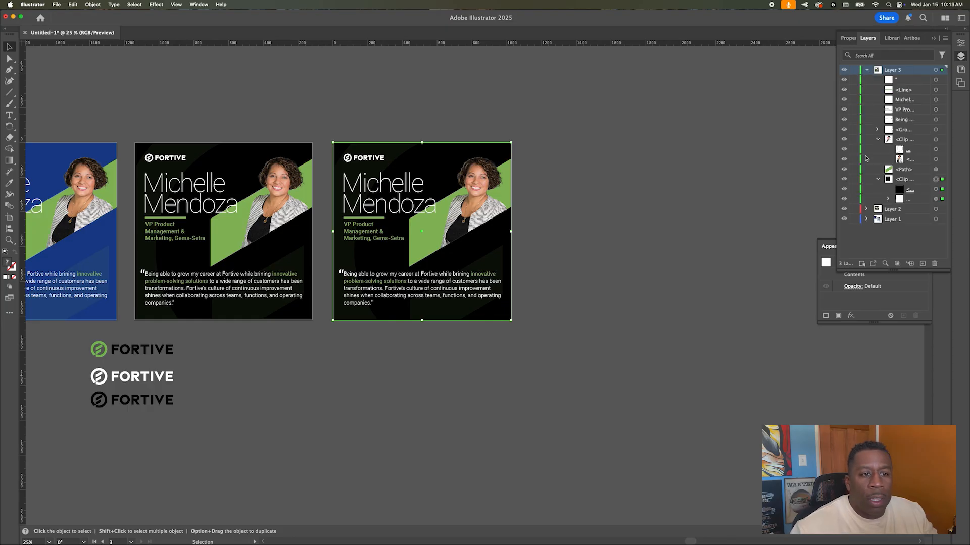
left_click(939, 190)
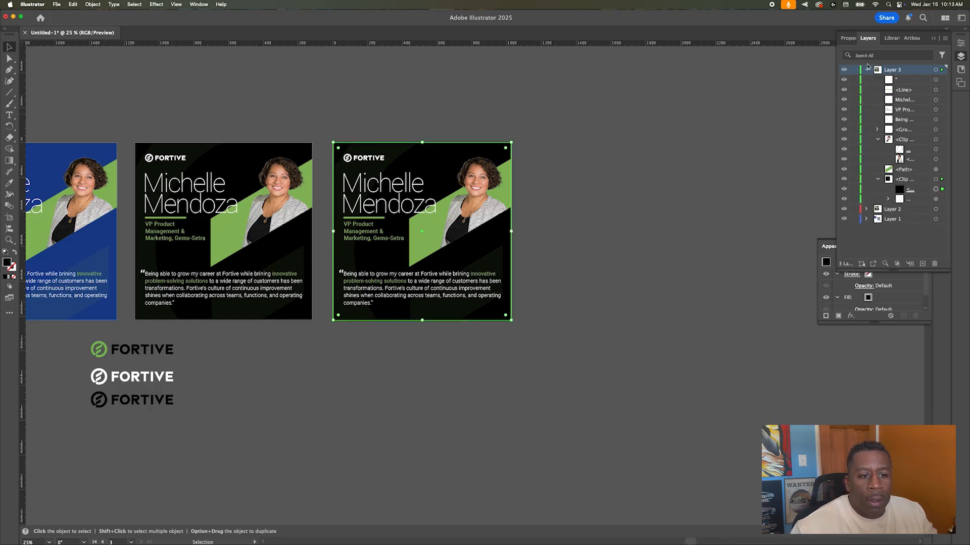
left_click(848, 38)
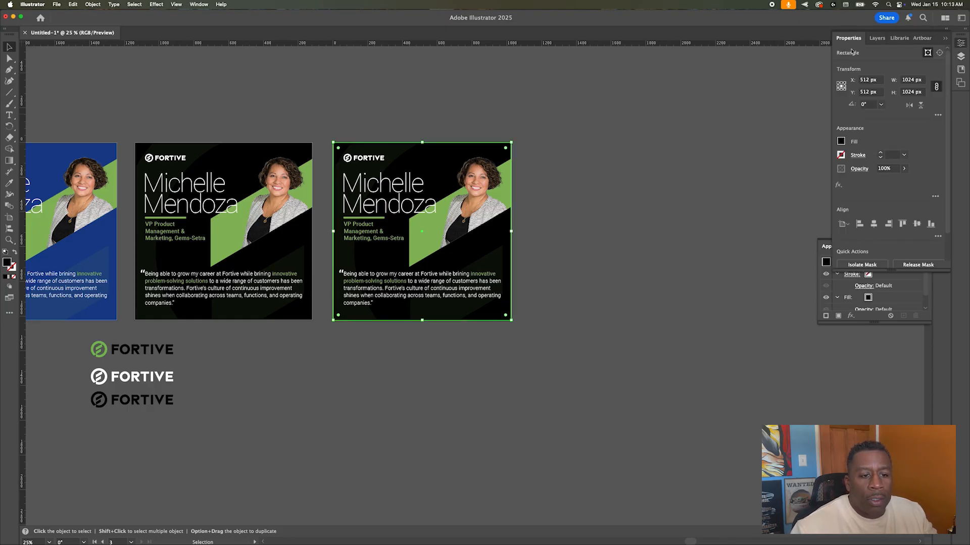
left_click(841, 141)
left_click(707, 120)
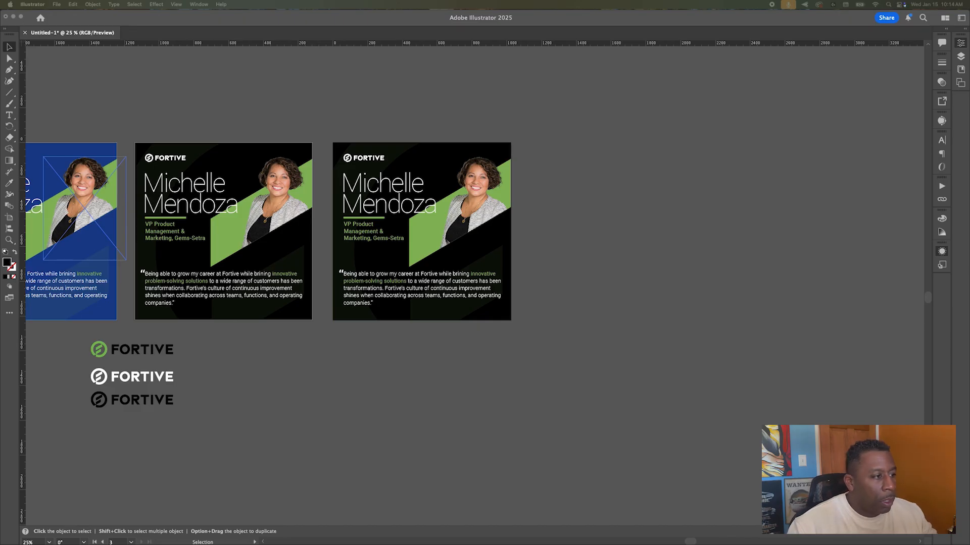
left_click(362, 145)
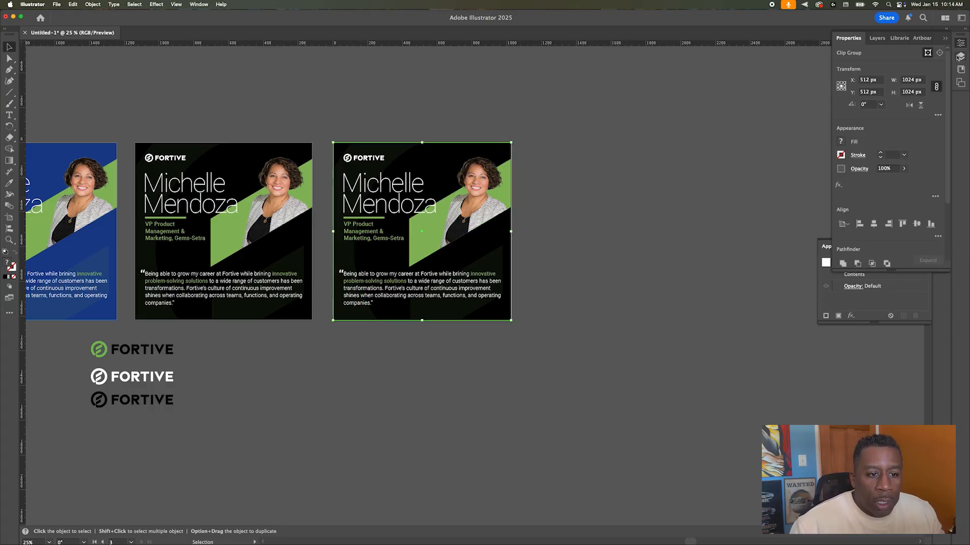
left_click(960, 56)
left_click(935, 189)
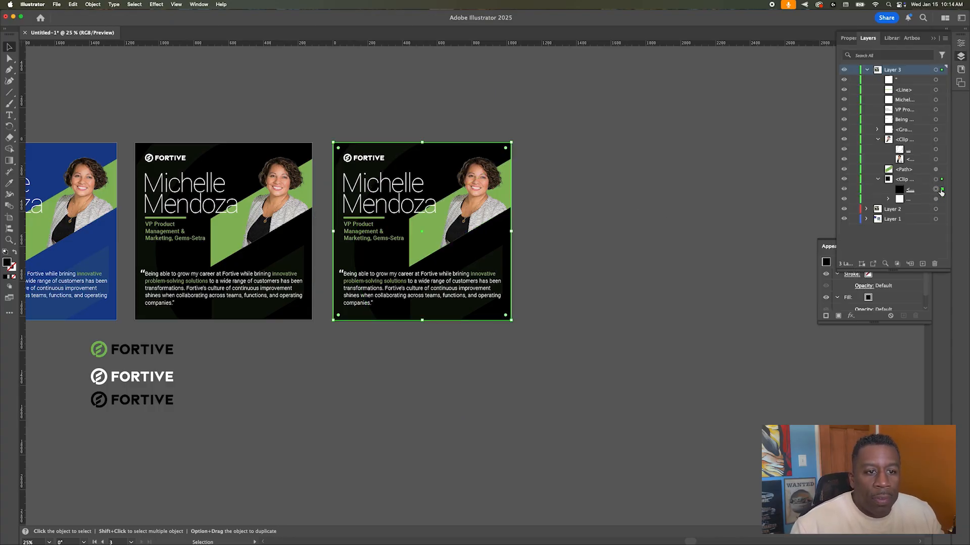
left_click(961, 43)
left_click(841, 141)
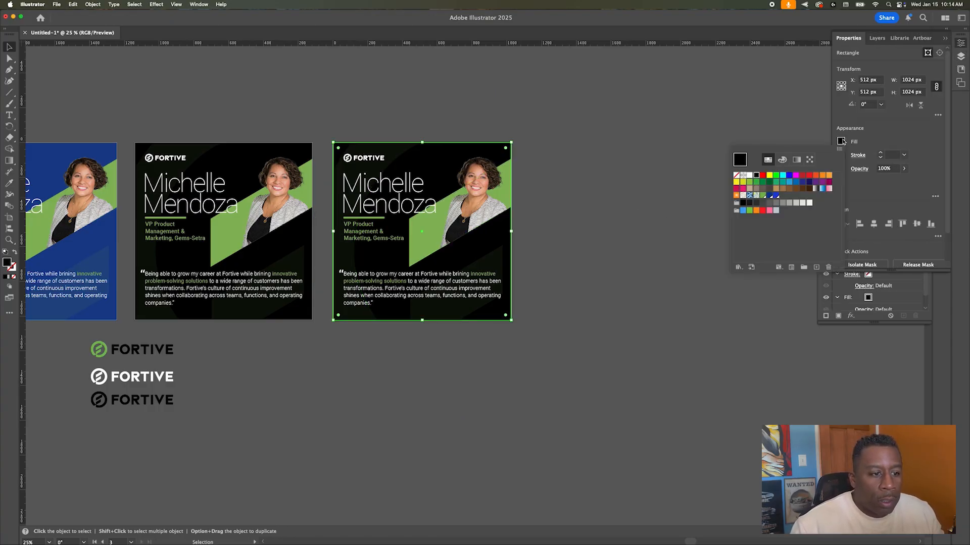
left_click(762, 196)
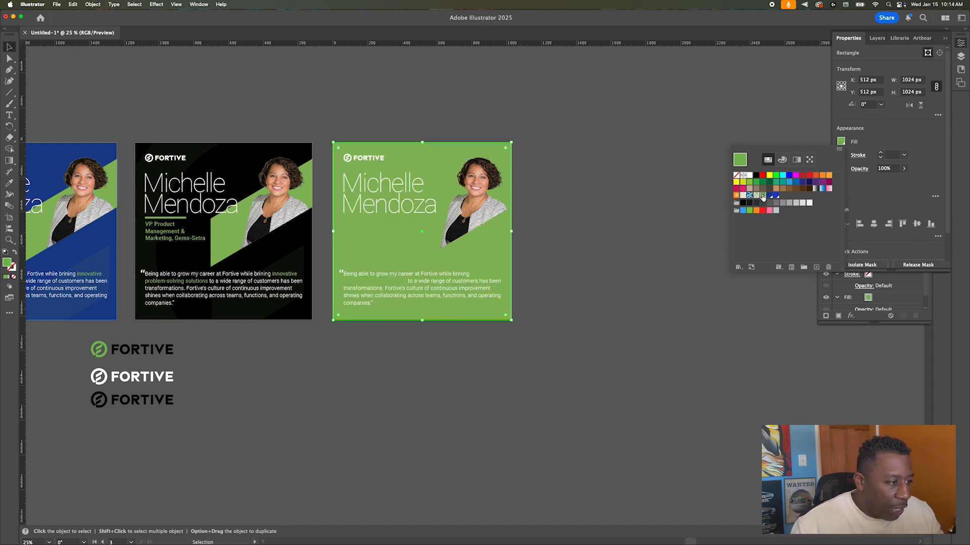
Step: Fill the diagonal photo band with Fortive Blue
left_click(583, 191)
scroll(577, 193, "left", 5)
left_click(573, 235)
left_click(842, 143)
left_click(841, 143)
left_click(841, 143)
left_click(769, 196)
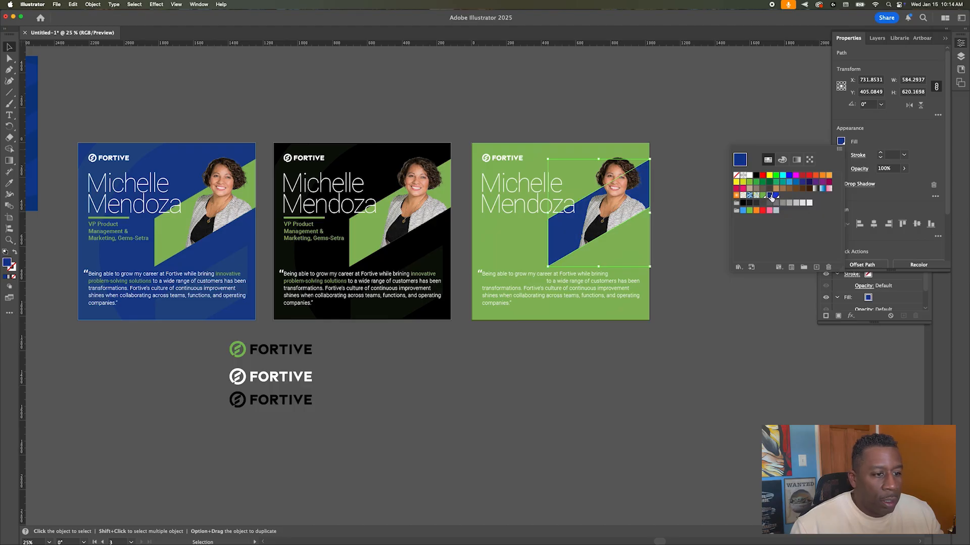
left_click(765, 196)
left_click(768, 196)
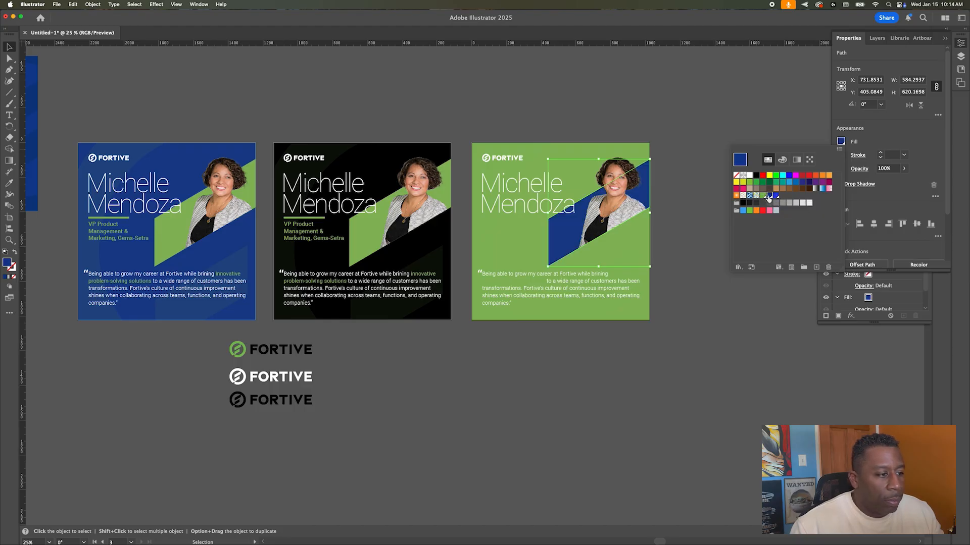
left_click(511, 226)
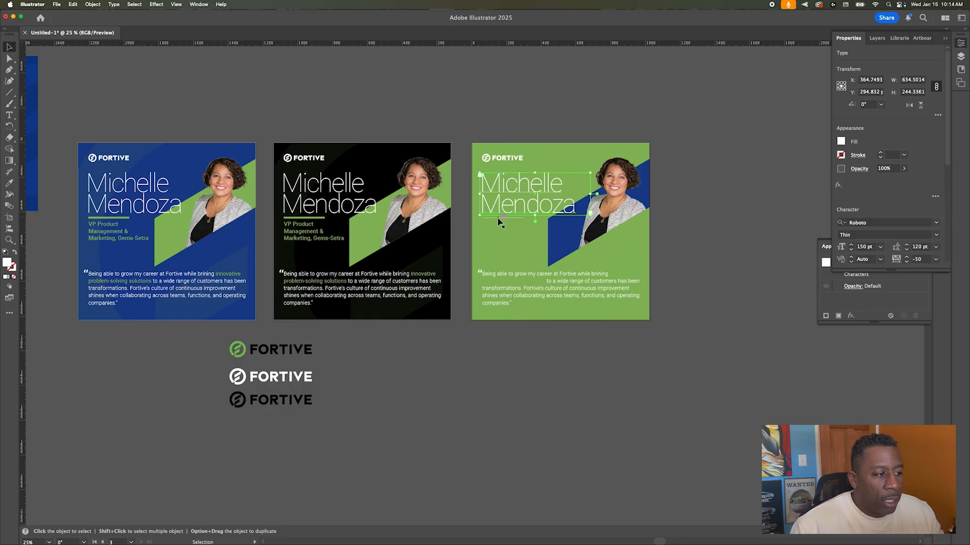
left_click(841, 141)
left_click(769, 196)
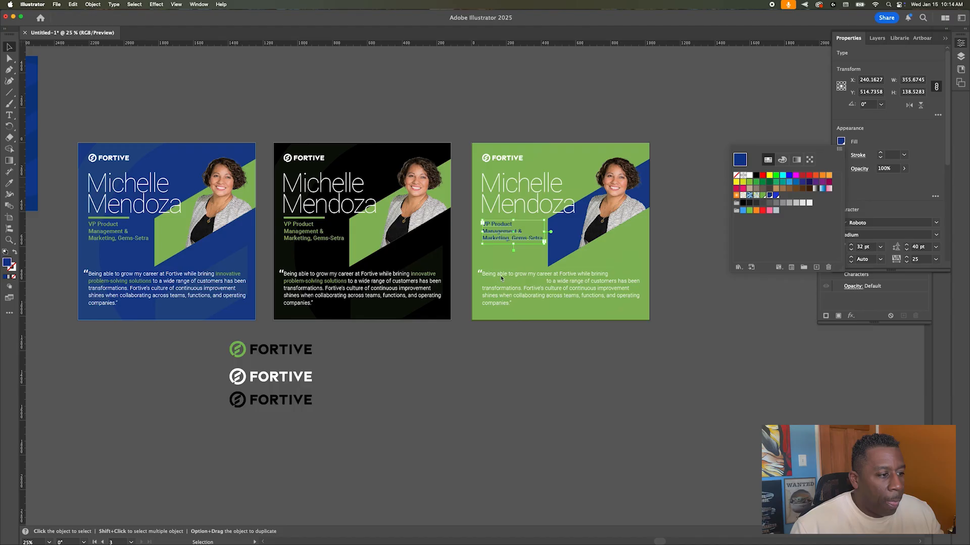
left_click(493, 218)
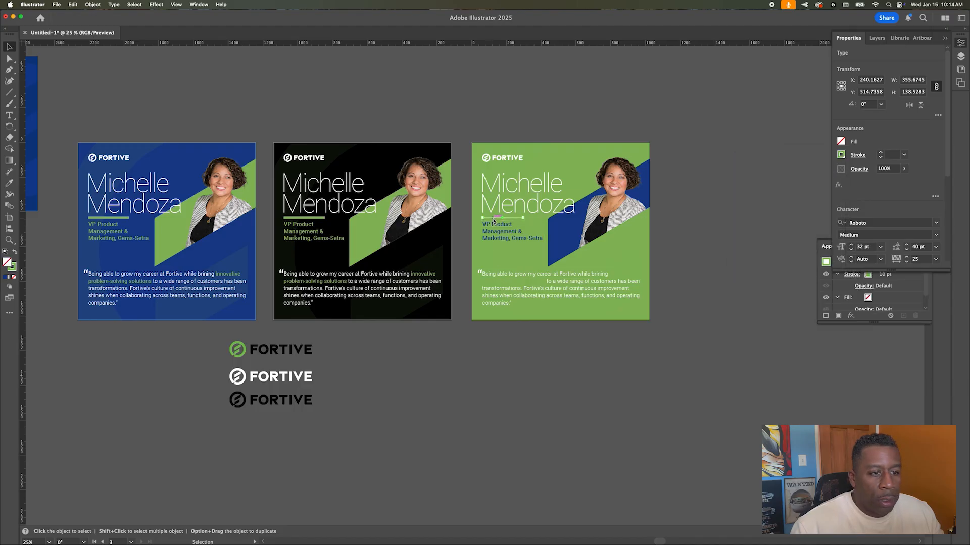
left_click(841, 154)
left_click(771, 209)
left_click(670, 185)
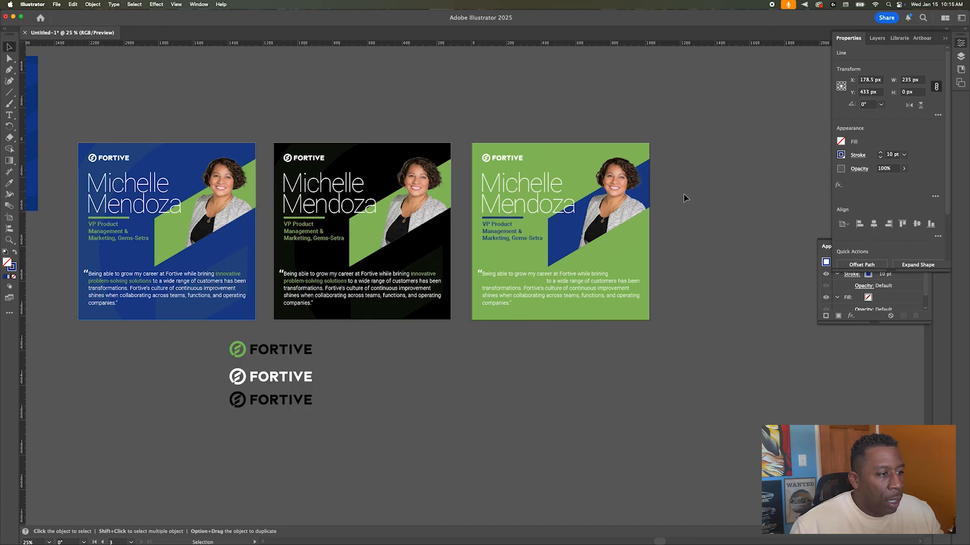
left_click(681, 194)
left_click(509, 160)
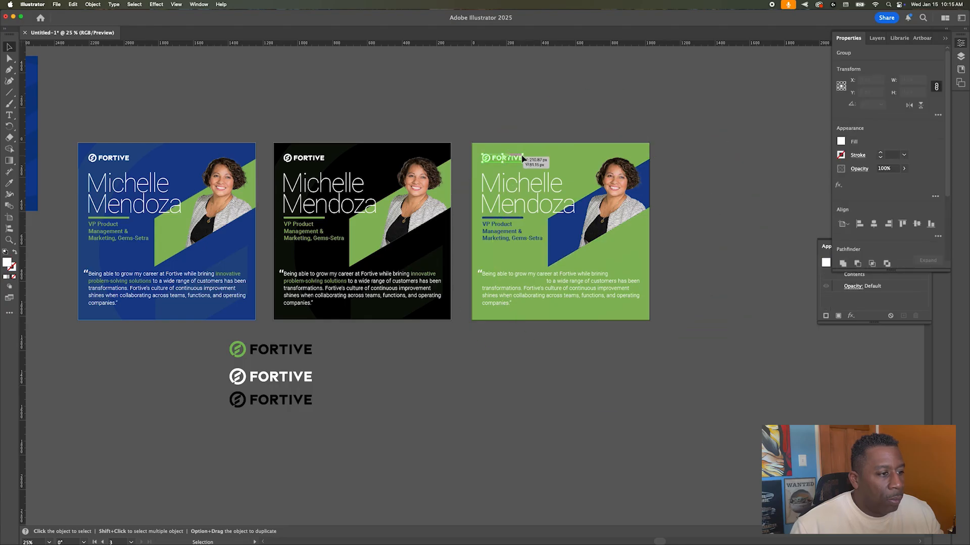
left_click(580, 121)
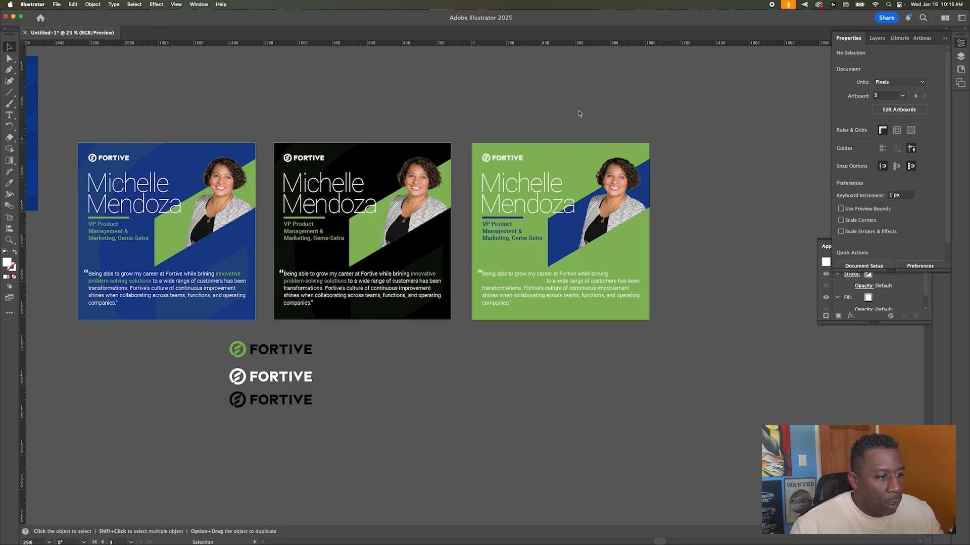
Step: Make the green card's quote text black
left_click(568, 284)
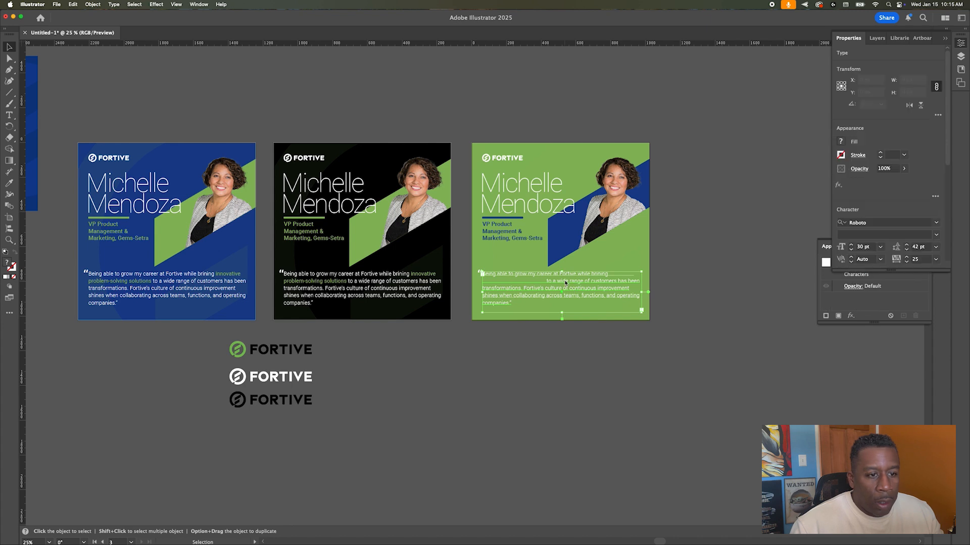
left_click(841, 142)
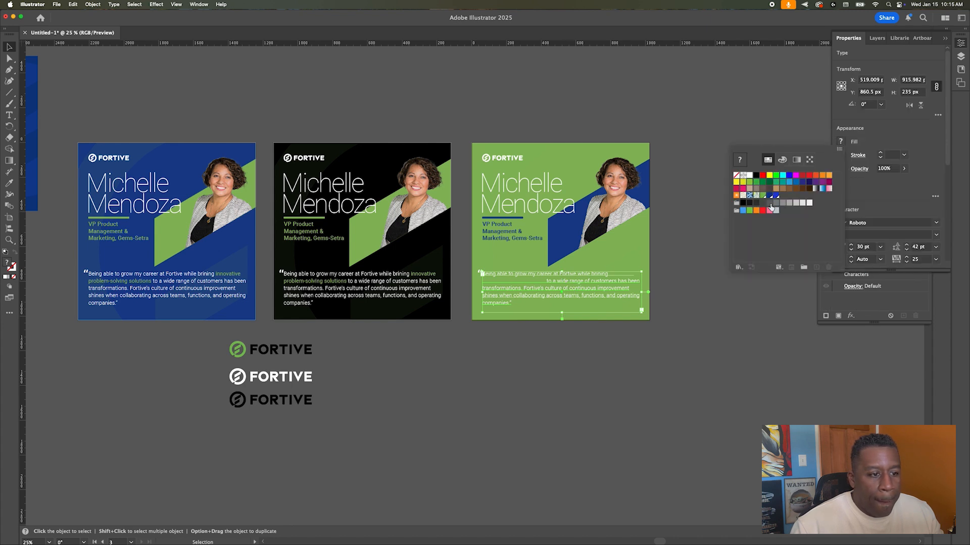
left_click(770, 195)
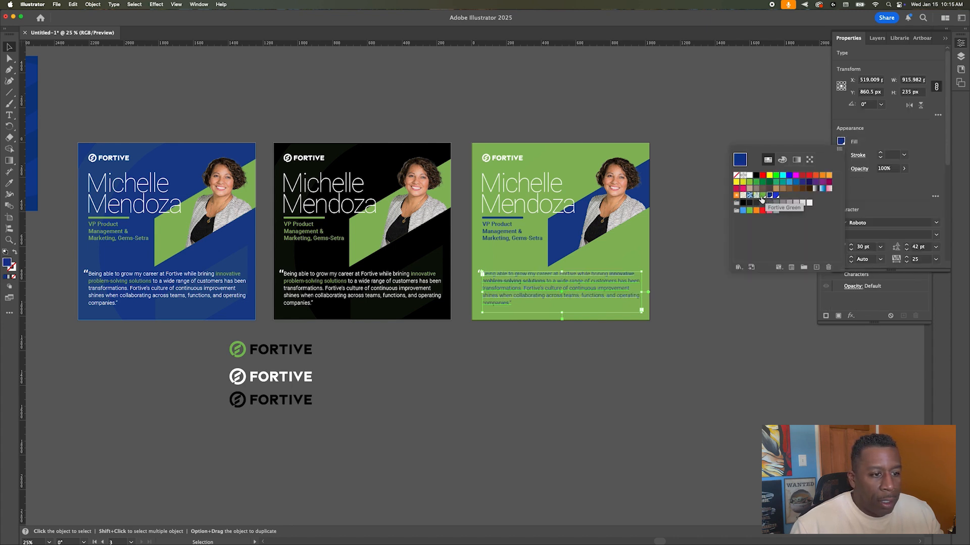
left_click(756, 176)
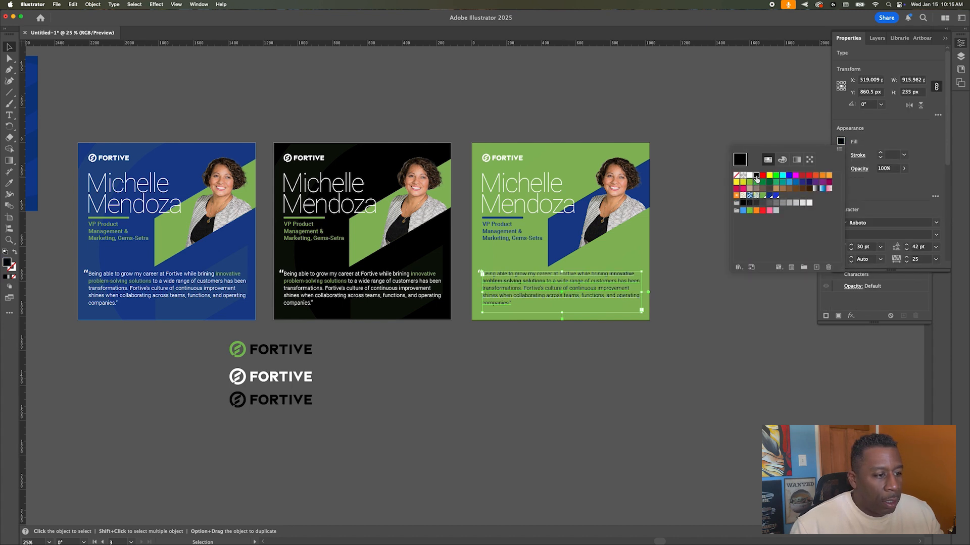
left_click(672, 207)
left_click(675, 220)
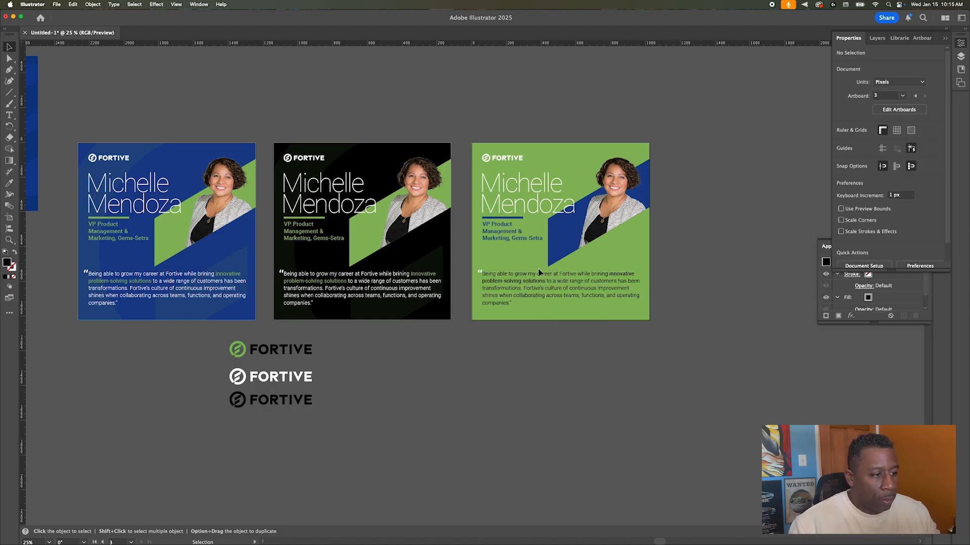
scroll(532, 270, "up", 3)
scroll(532, 270, "down", 1)
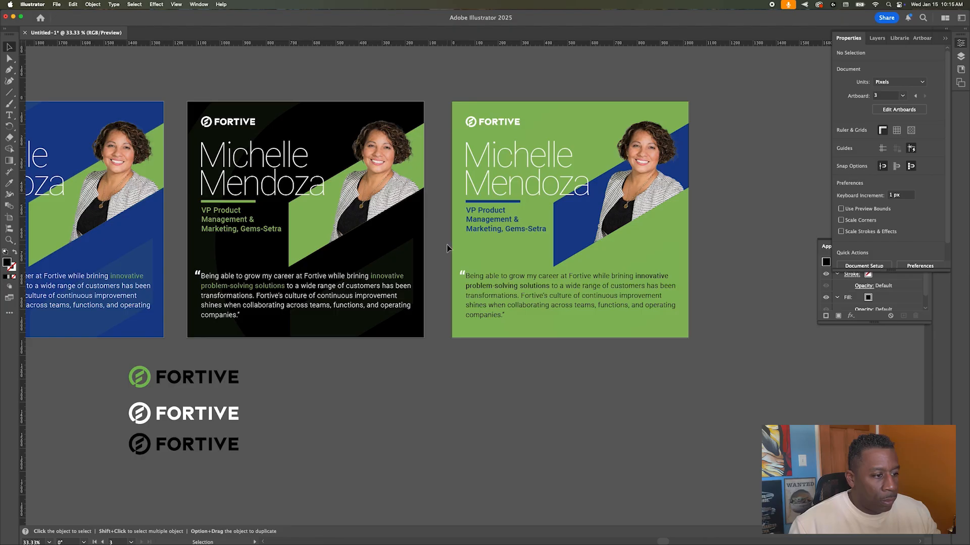
Step: Change the job-title text fill to black
left_click(463, 244)
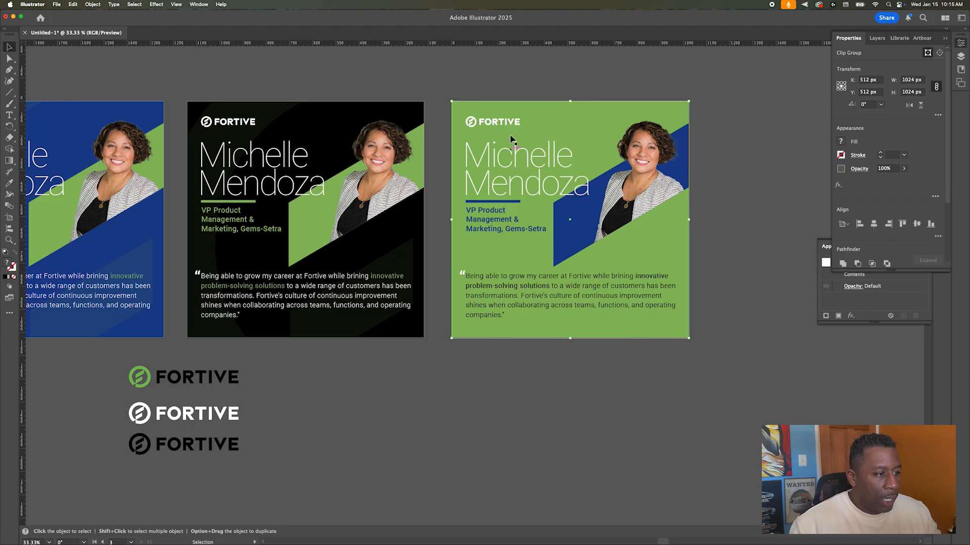
left_click(495, 215)
left_click(492, 201, "shift")
left_click(841, 141)
left_click(841, 142)
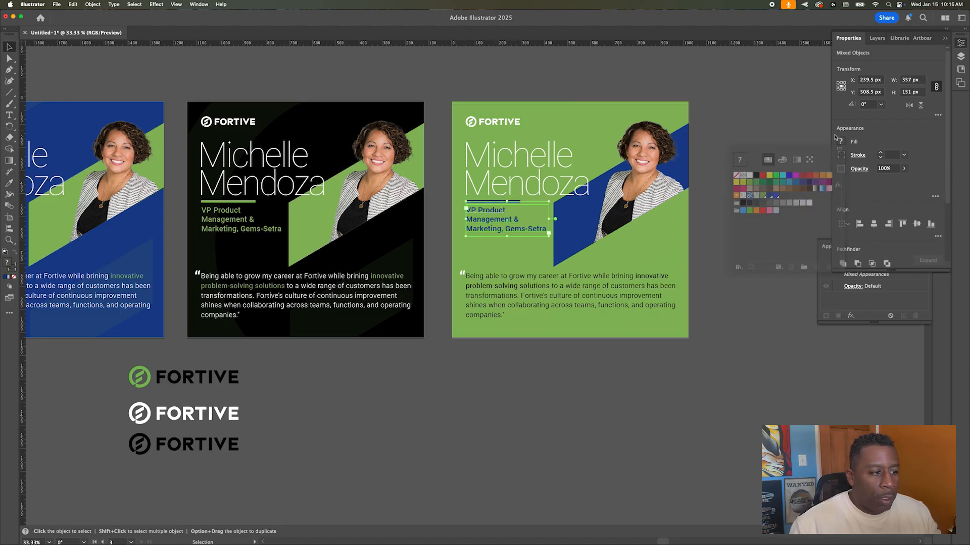
left_click(704, 187)
left_click(468, 219)
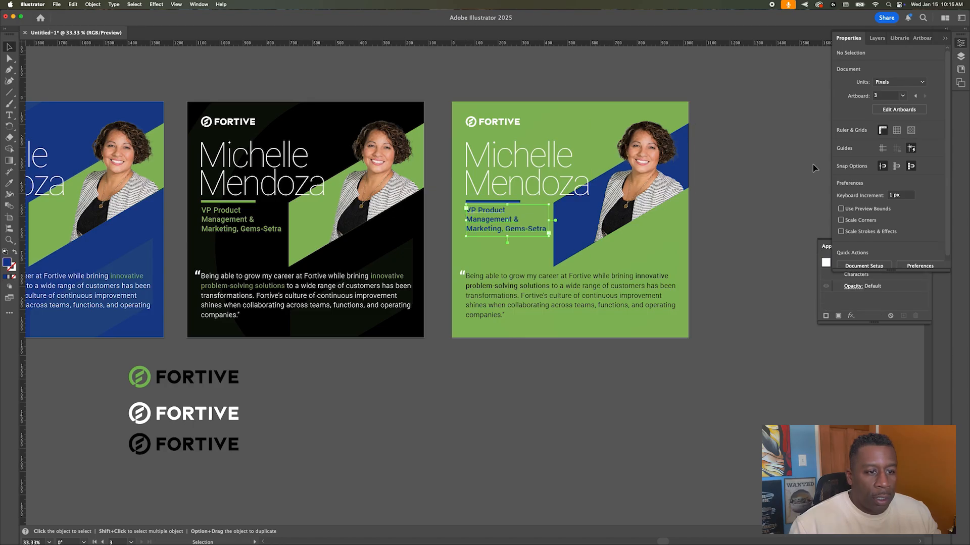
left_click(840, 142)
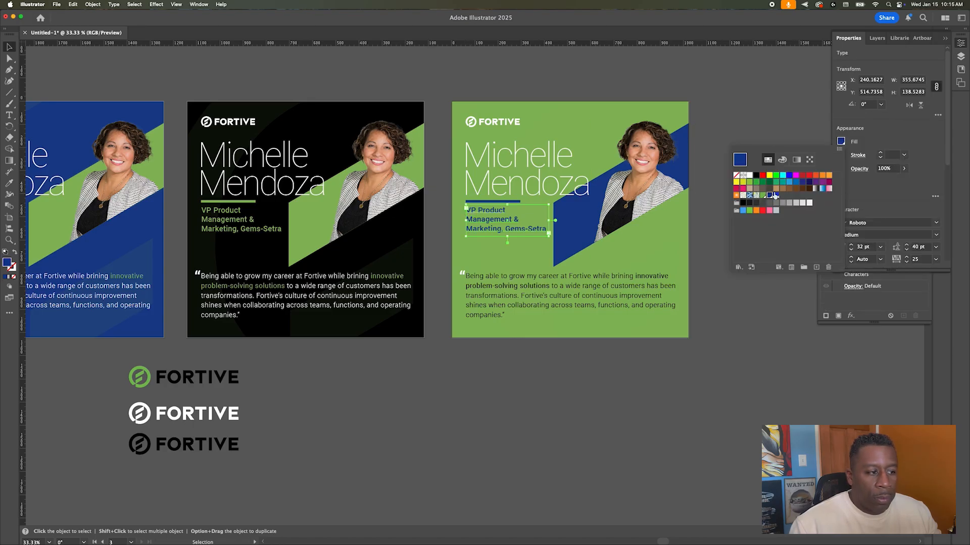
left_click(754, 176)
left_click(510, 206)
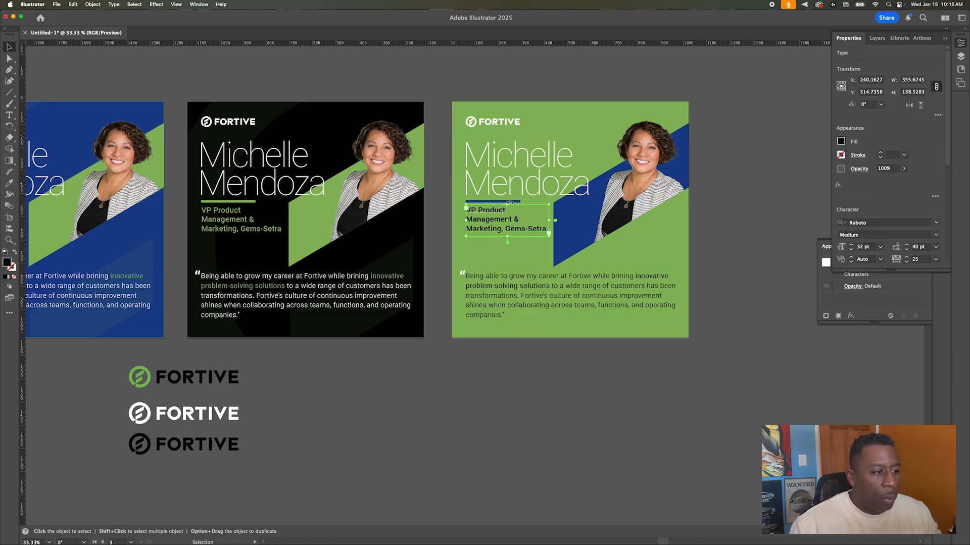
Step: Give the line under Mendoza a black stroke
left_click(515, 203)
left_click(515, 202)
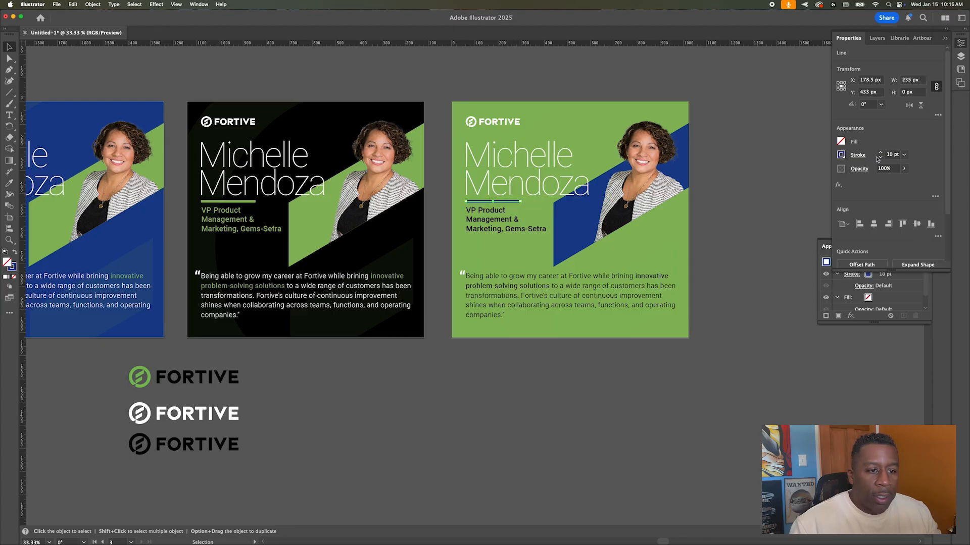
left_click(841, 155)
left_click(757, 189)
left_click(715, 145)
left_click(721, 129)
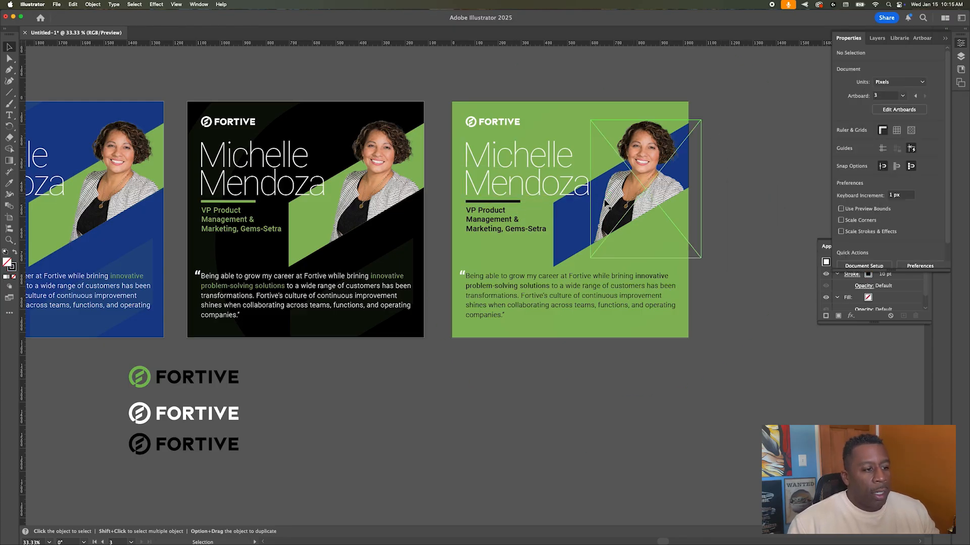
Step: Fill the diagonal shape behind the portrait with black
left_click(570, 238)
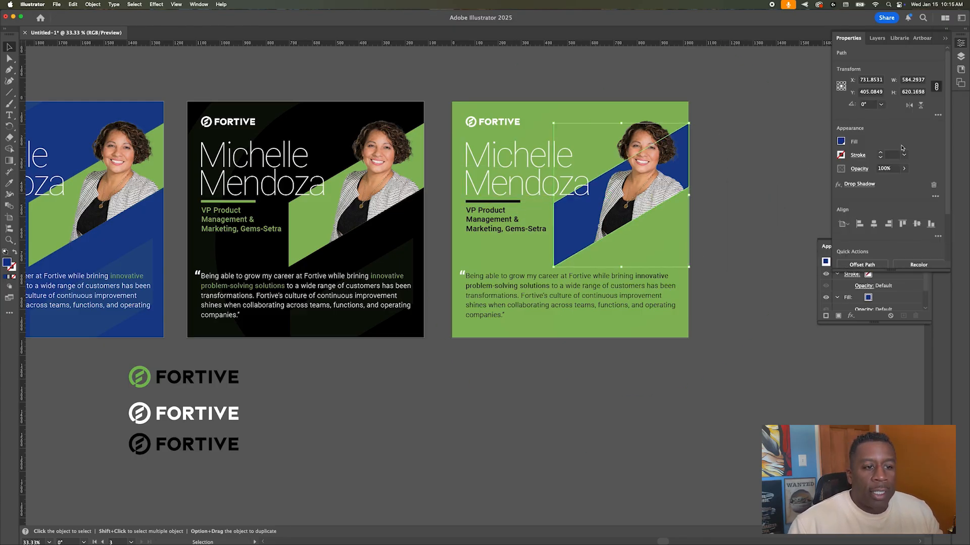
left_click(841, 141)
left_click(753, 179)
left_click(719, 105)
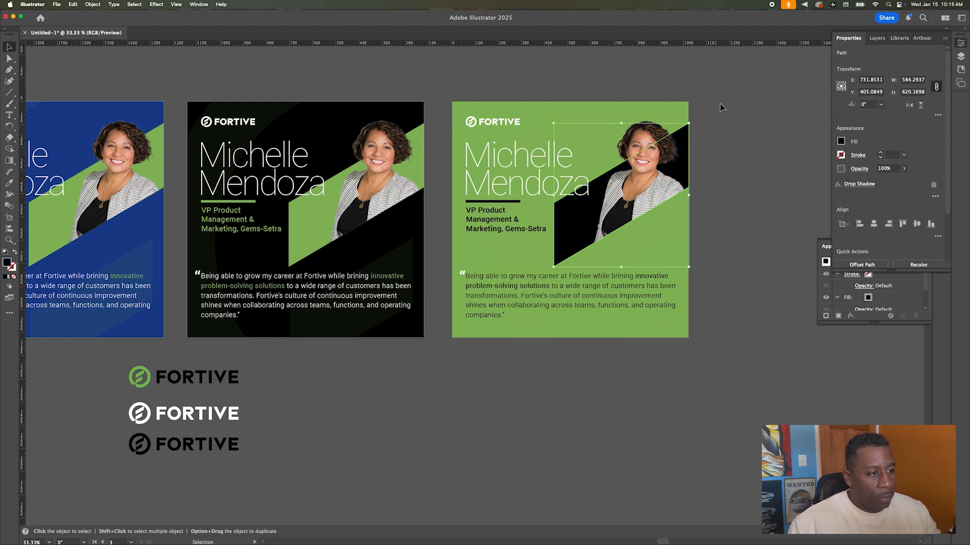
left_click(719, 104)
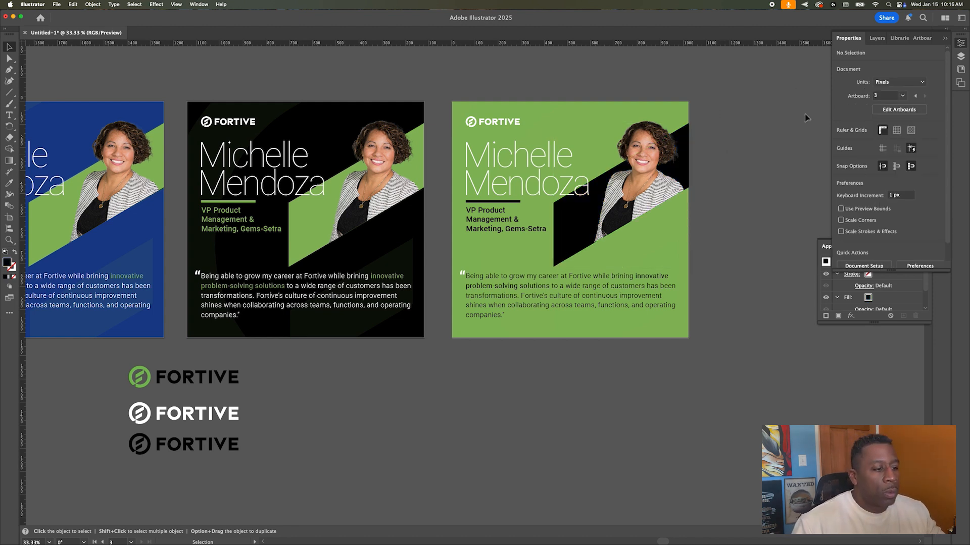
left_click(554, 295)
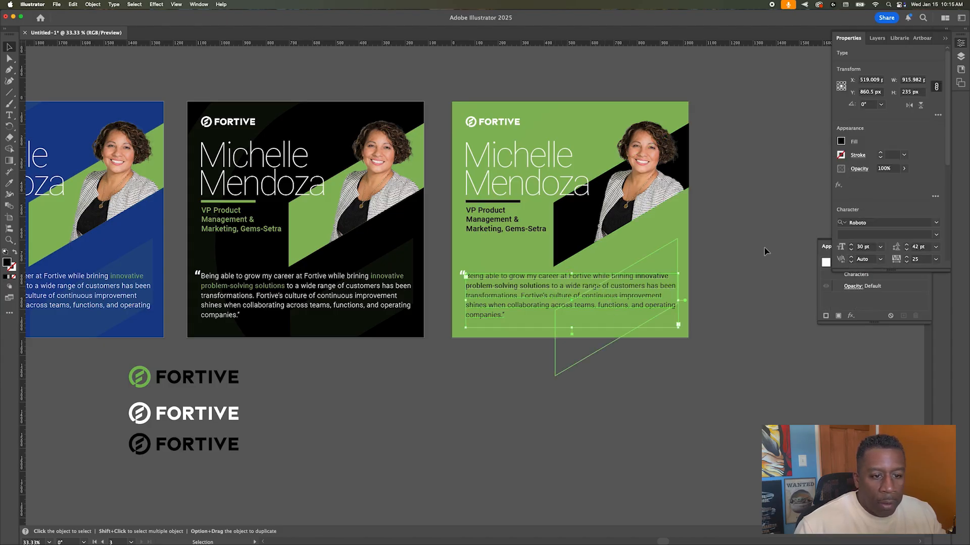
Step: Change the selected quote's Roboto font style to Regular
left_click(936, 235)
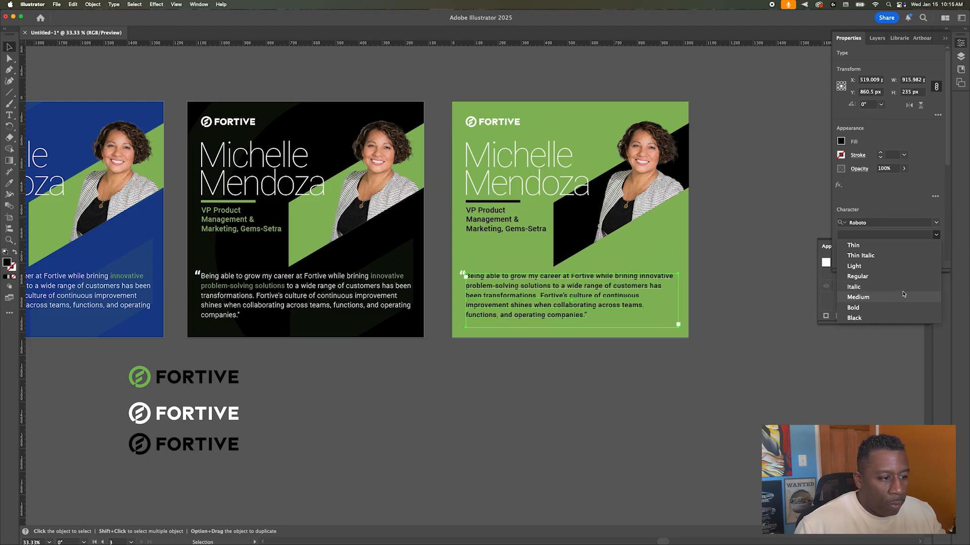
left_click(907, 276)
left_click(769, 276)
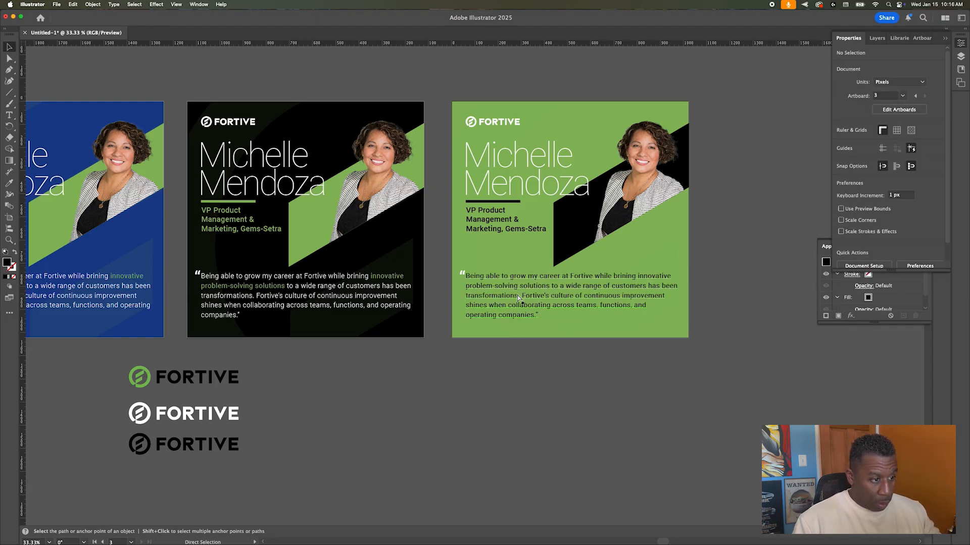
scroll(519, 298, "up", 1, "alt")
scroll(672, 293, "up", 3)
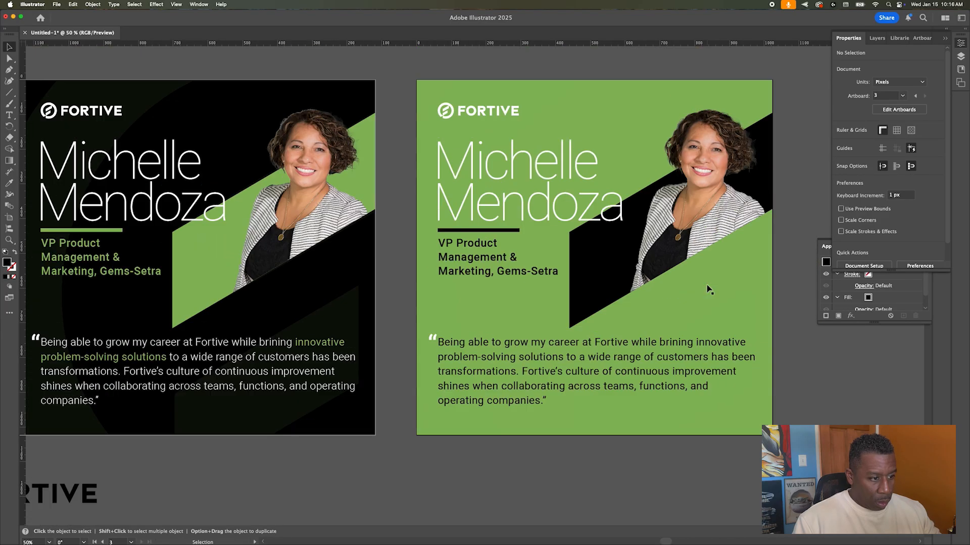
scroll(783, 301, "down", 1, "alt")
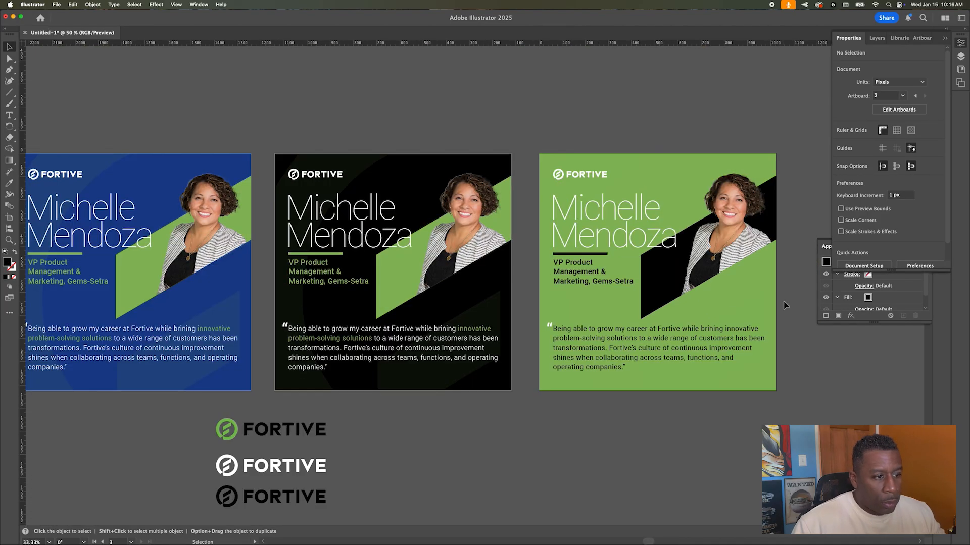
key("t")
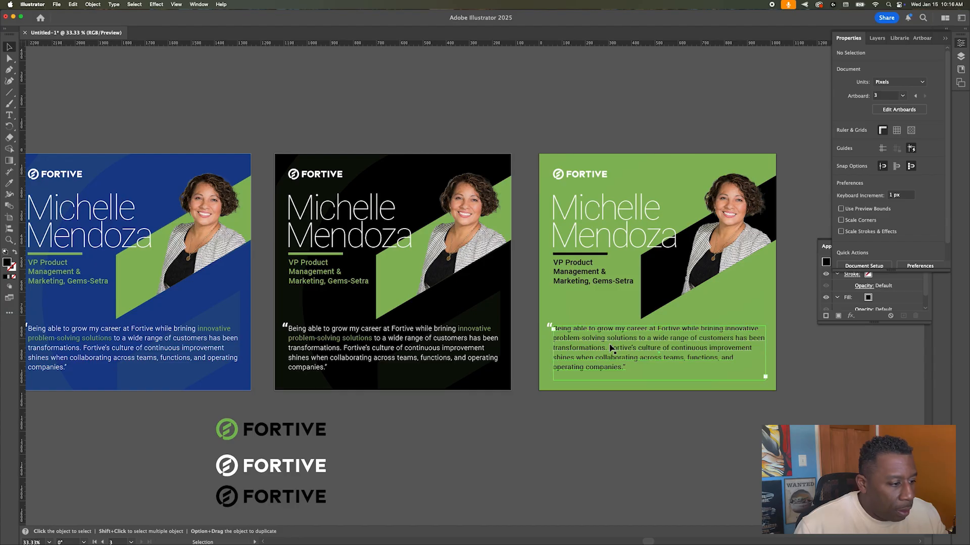
Step: Colour the phrase 'innovative problem-solving solutions' in the quote white
left_click(707, 330)
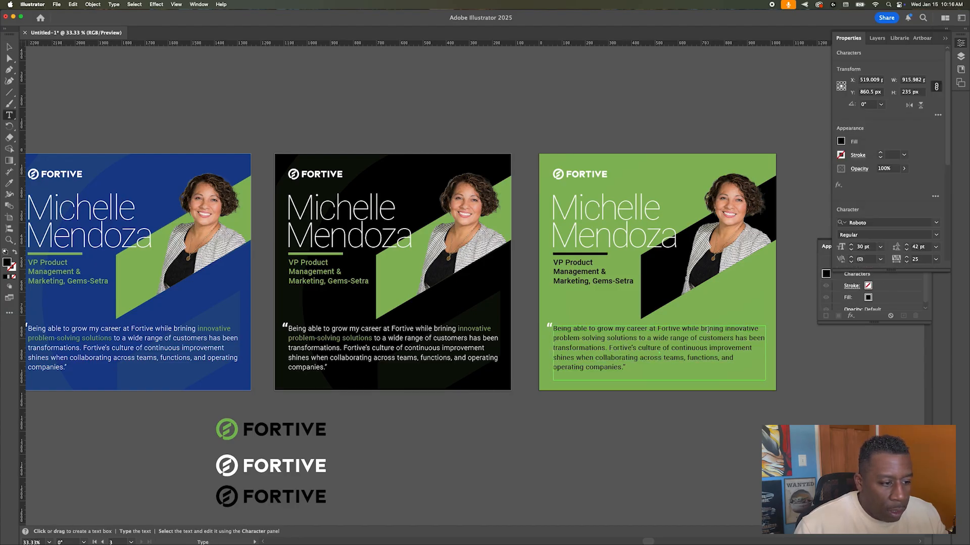
left_click_drag(725, 331, 636, 338)
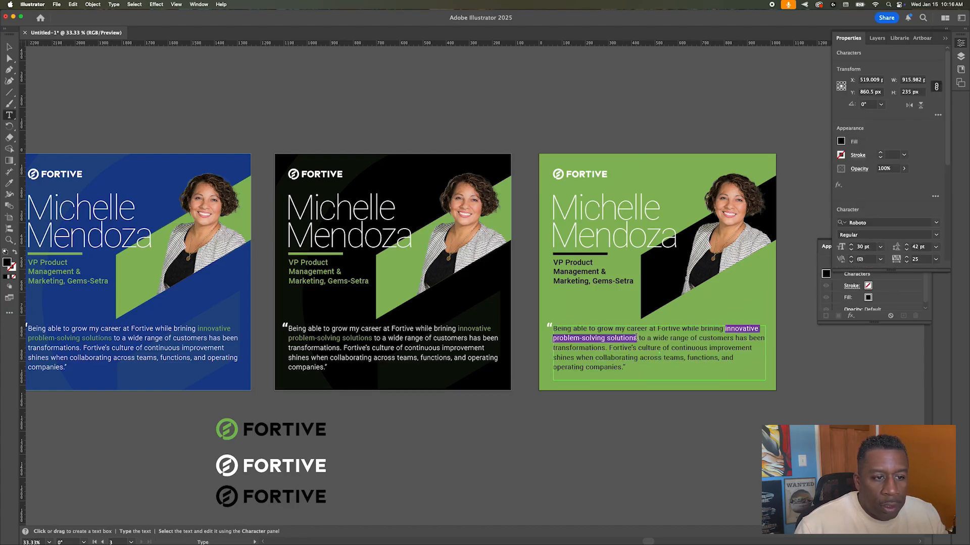
left_click(841, 141)
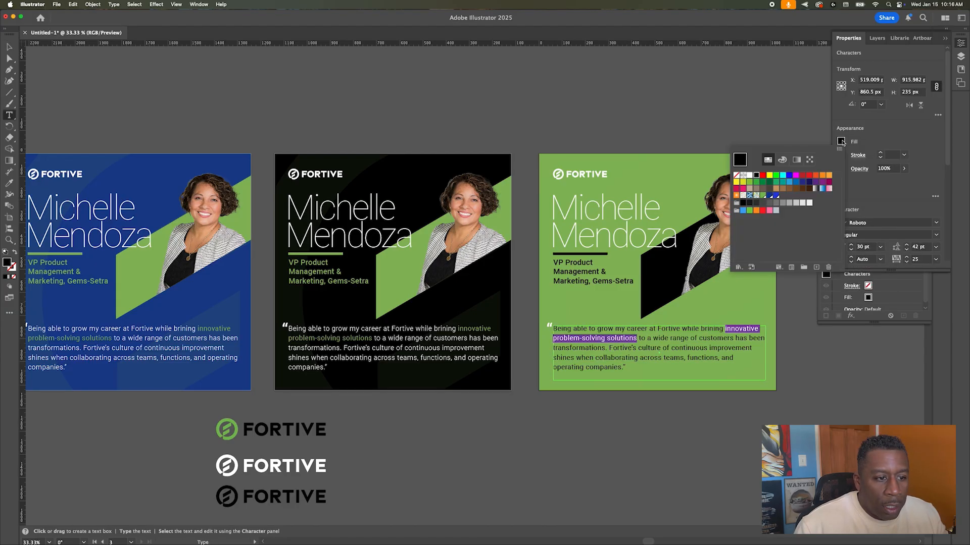
left_click(770, 196)
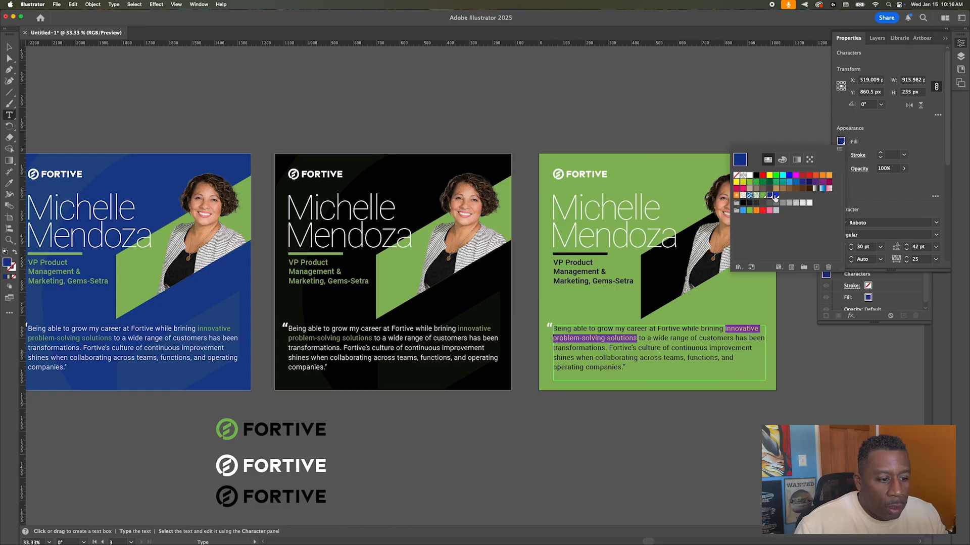
double_click(740, 332)
left_click(740, 331)
key("super+z")
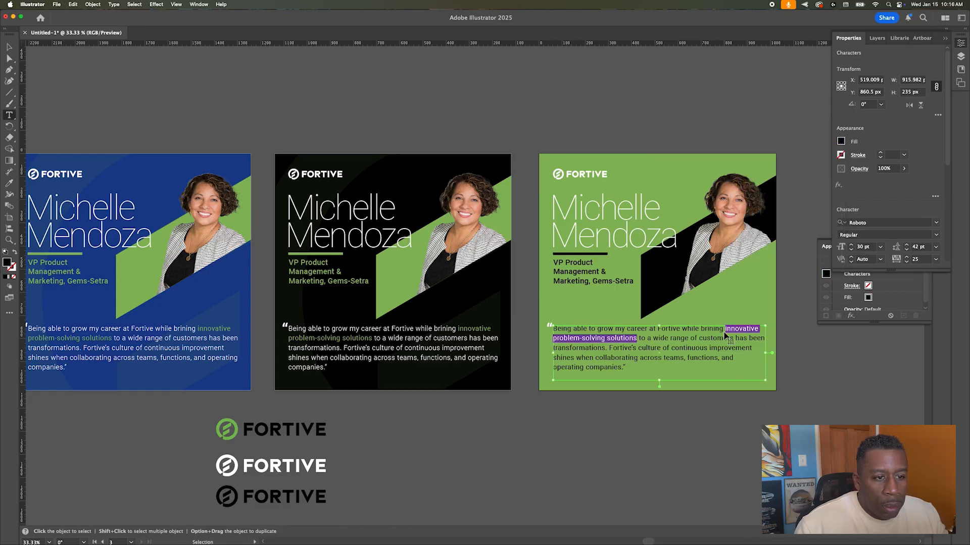
left_click(842, 142)
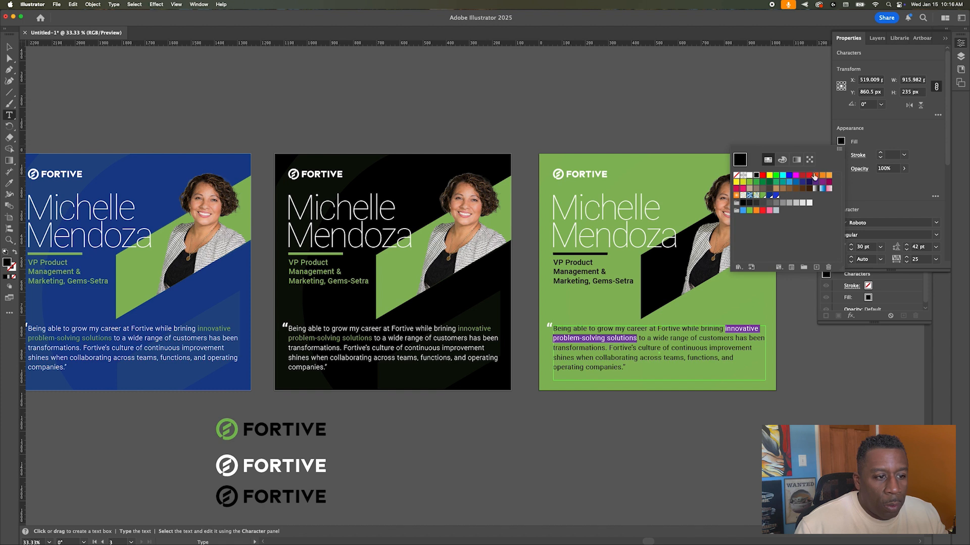
left_click(750, 176)
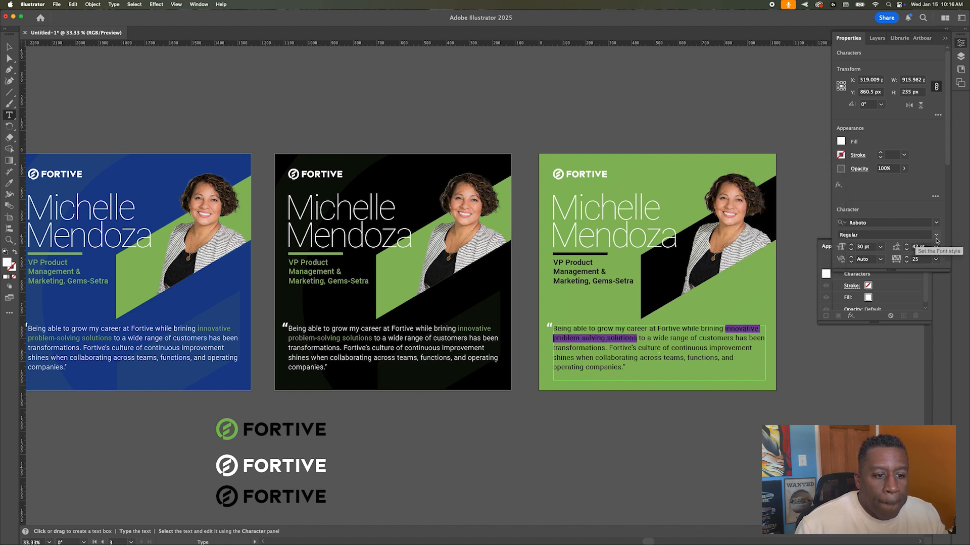
Step: Set the highlighted phrase to Roboto Bold and finish editing the quote
left_click(935, 239)
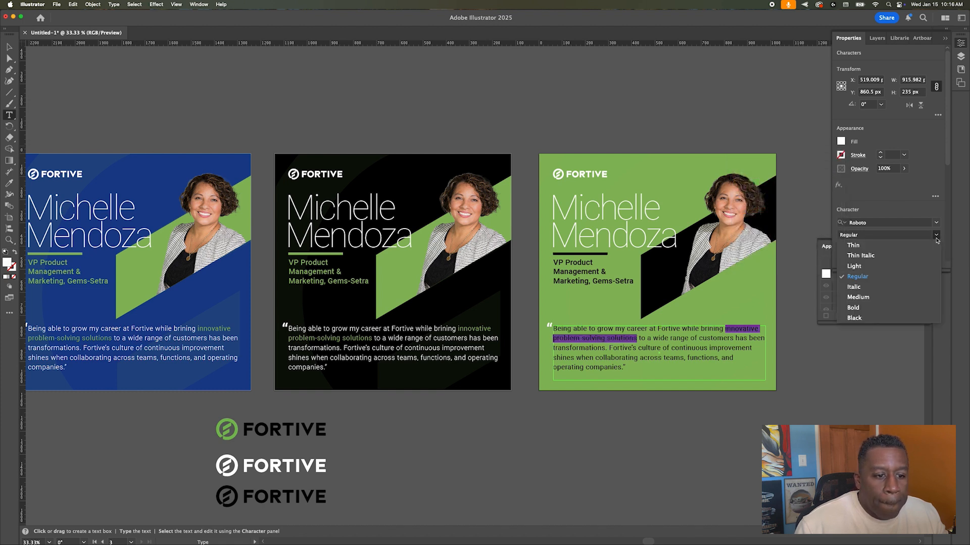
left_click(899, 307)
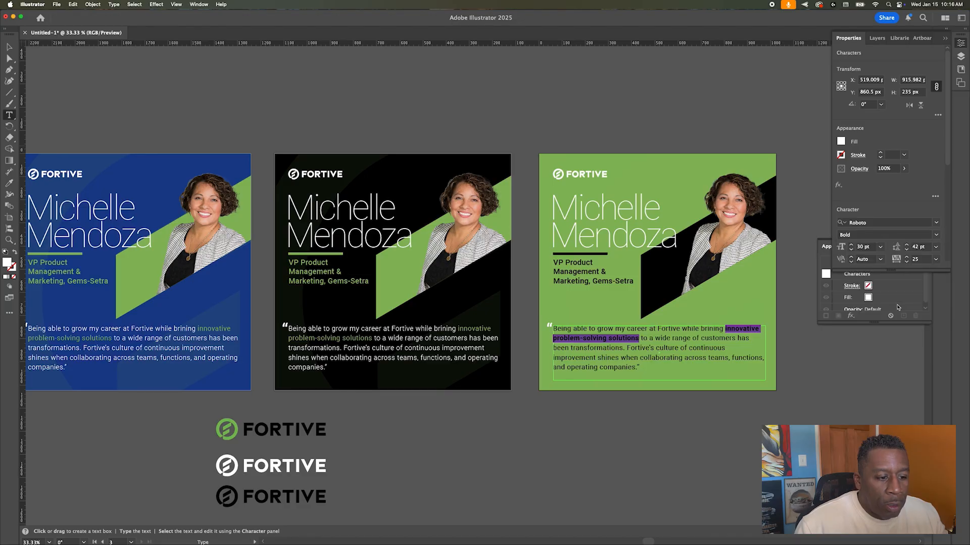
left_click(701, 332)
key("Escape")
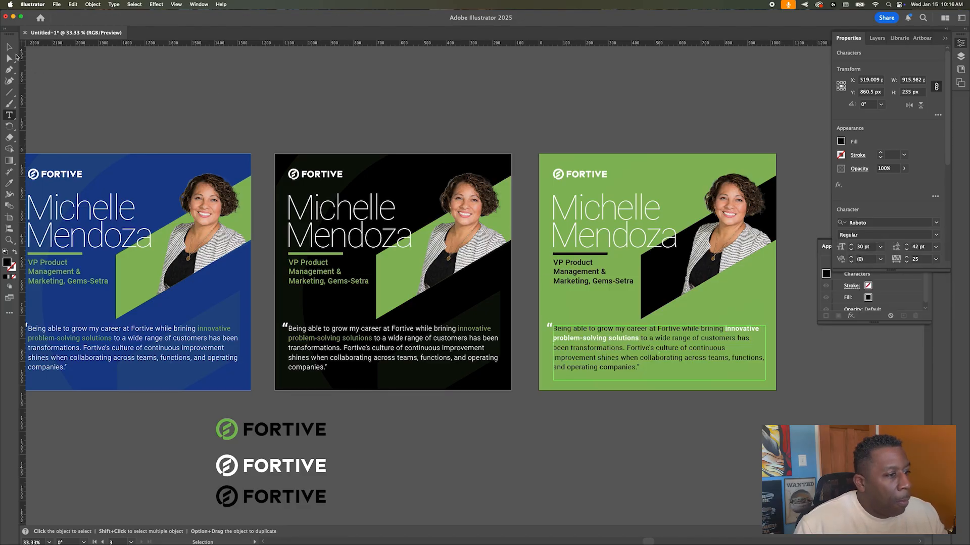
left_click(439, 87)
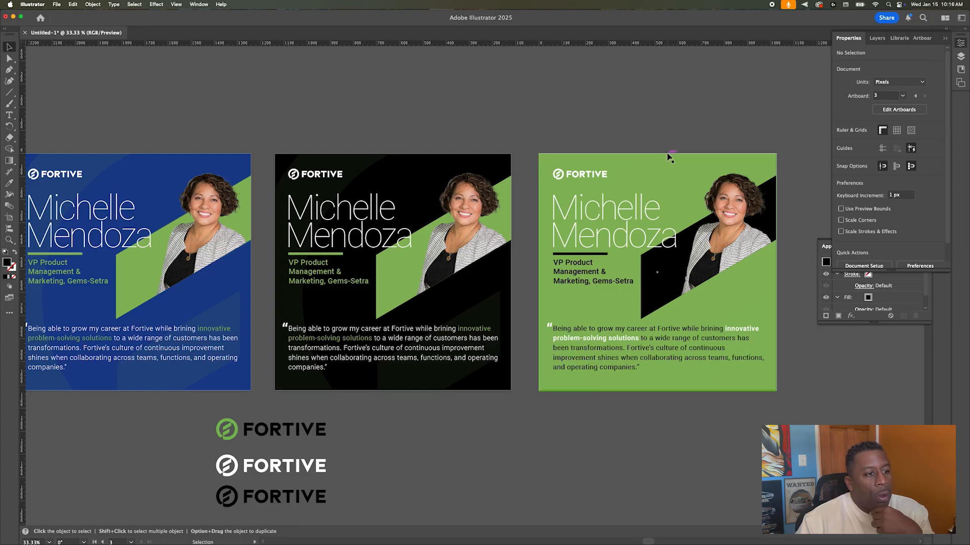
Step: Try a black fill on the faint large F logo from Layers, then undo it
left_click(623, 167)
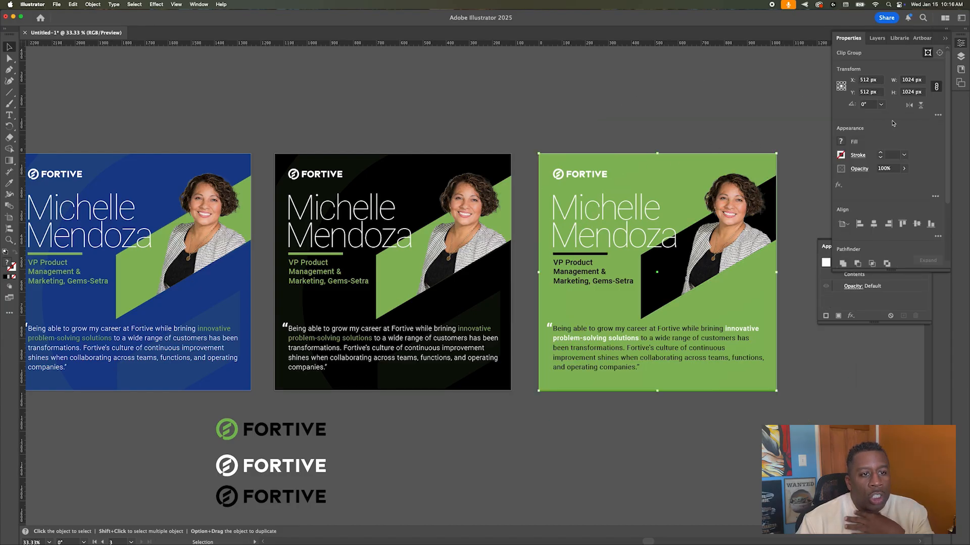
left_click(878, 41)
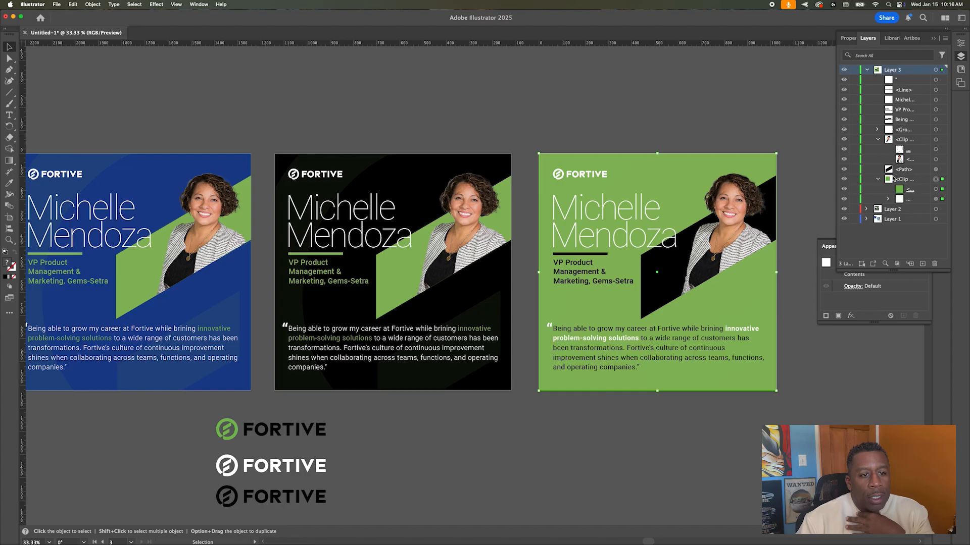
left_click(942, 200)
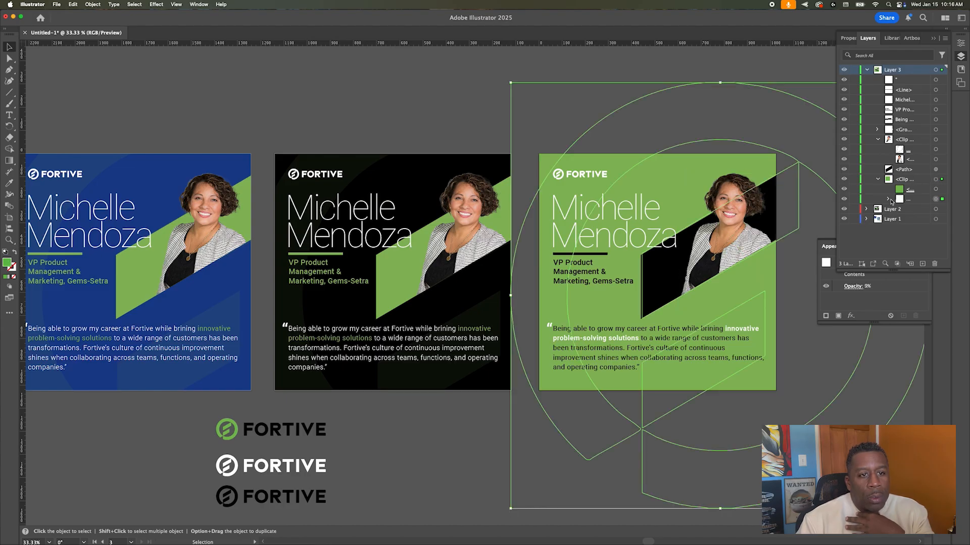
left_click(961, 44)
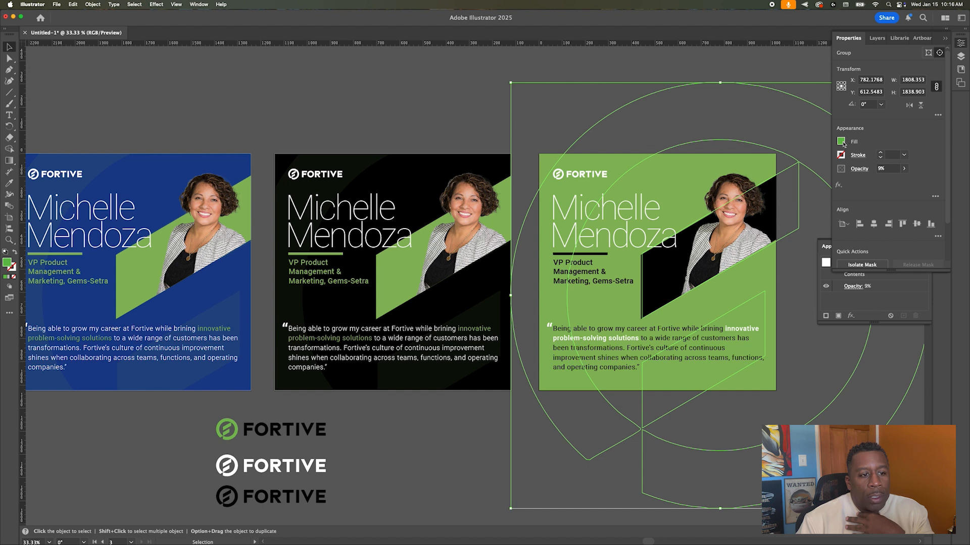
left_click(841, 142)
left_click(750, 175)
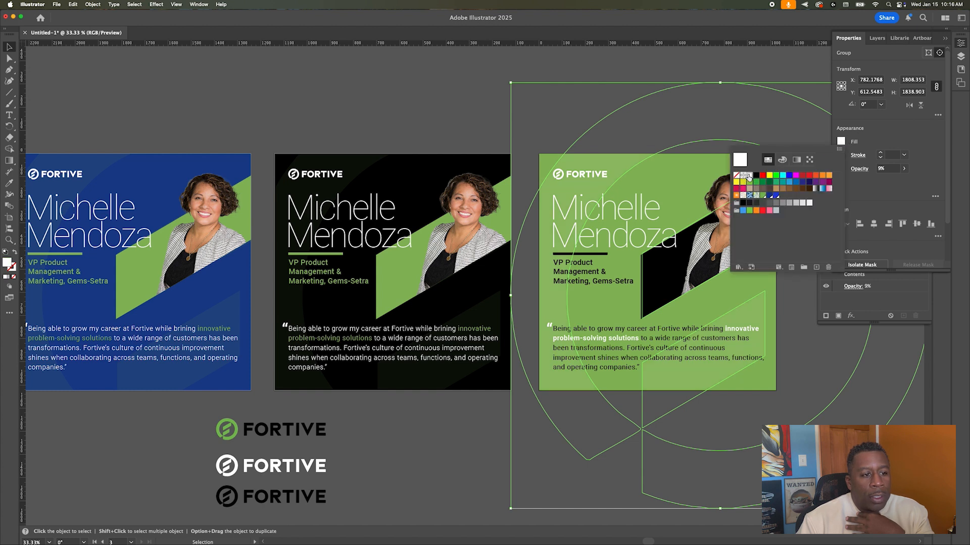
left_click(755, 175)
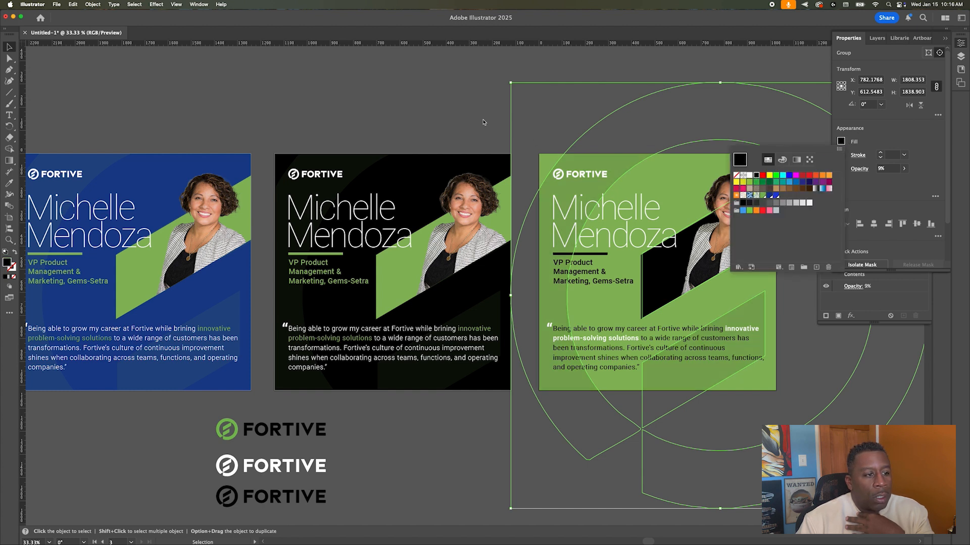
left_click(468, 89)
left_click(468, 91)
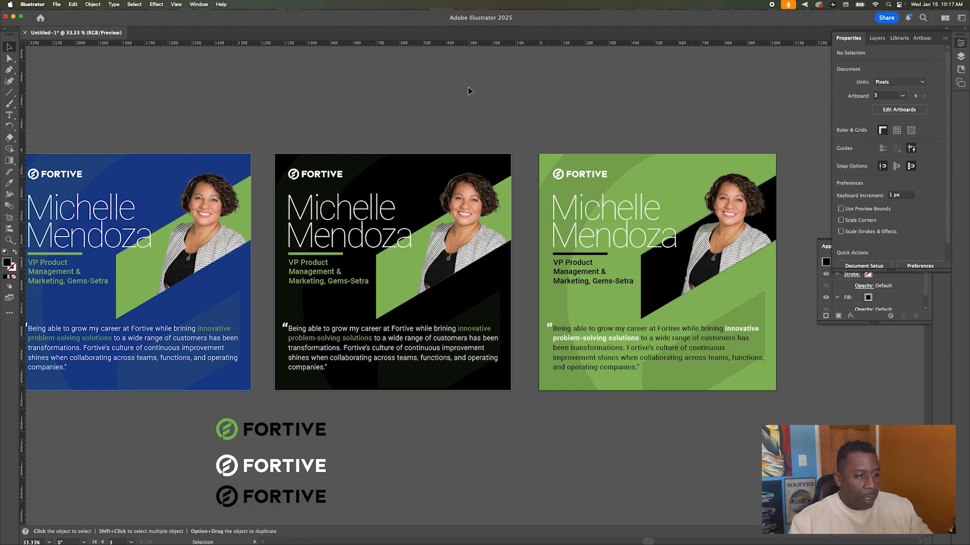
key("super+z")
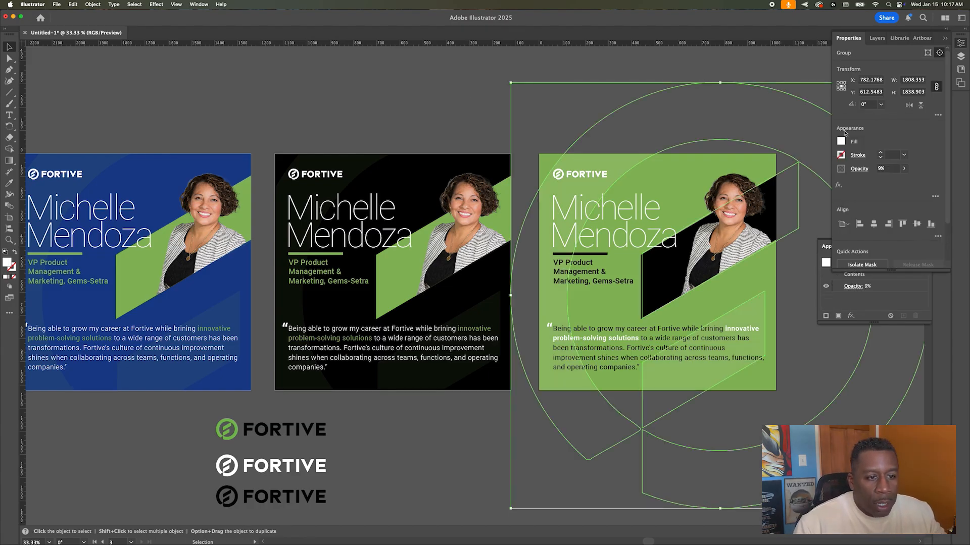
left_click(841, 141)
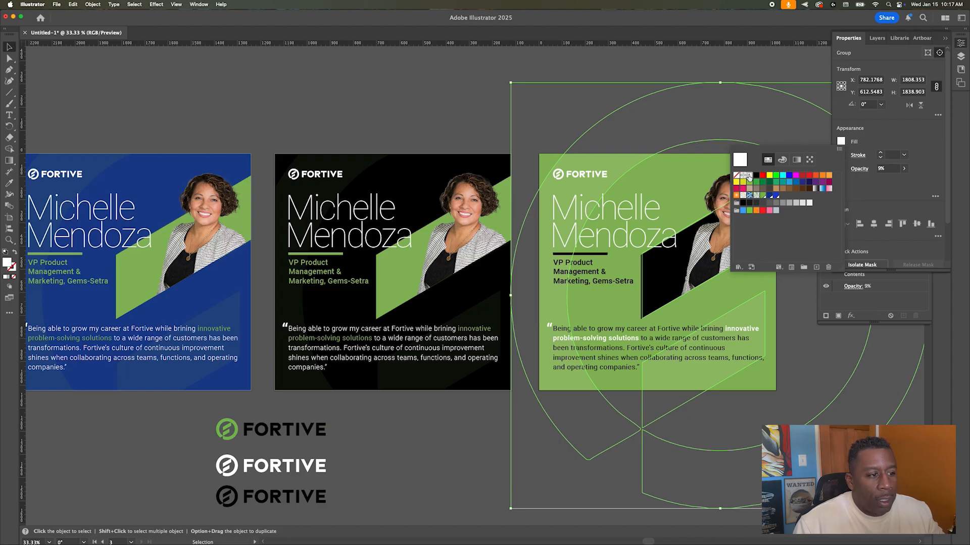
left_click(447, 97)
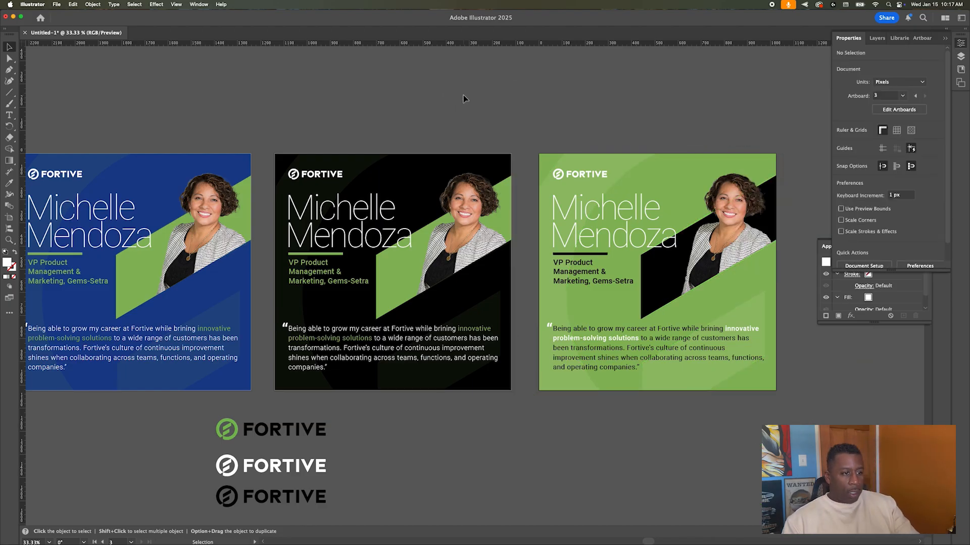
Step: Select the whole faint watermark group and fill it black
key("super+z")
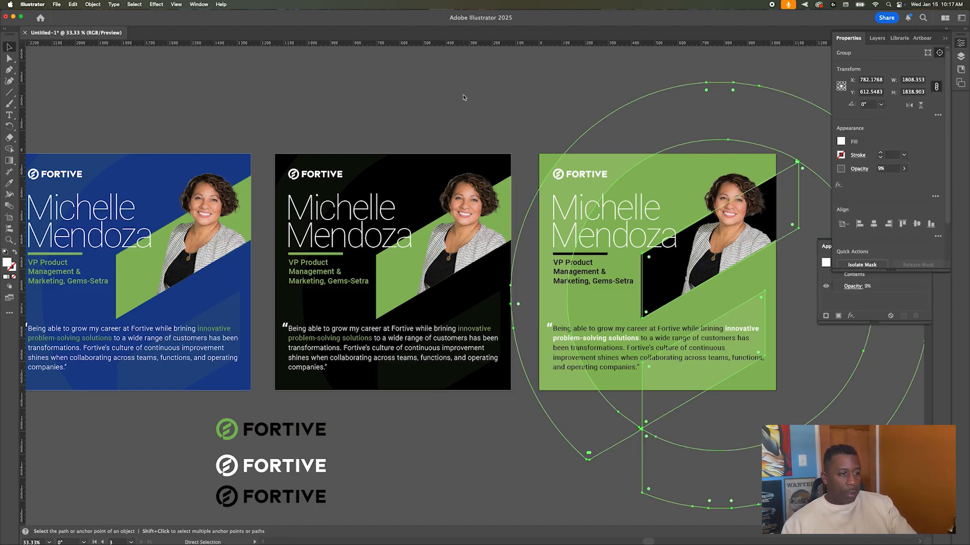
key("v")
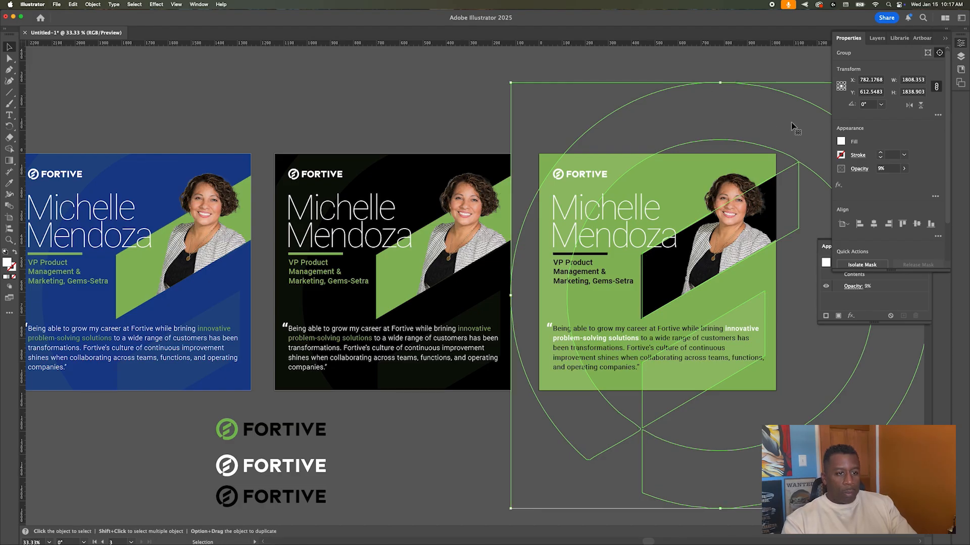
left_click(841, 141)
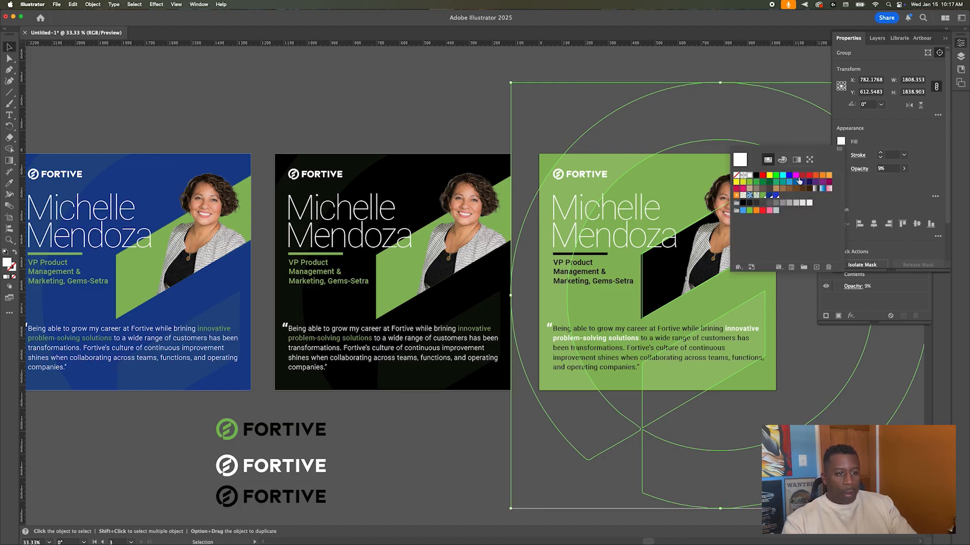
left_click(756, 176)
left_click(455, 101)
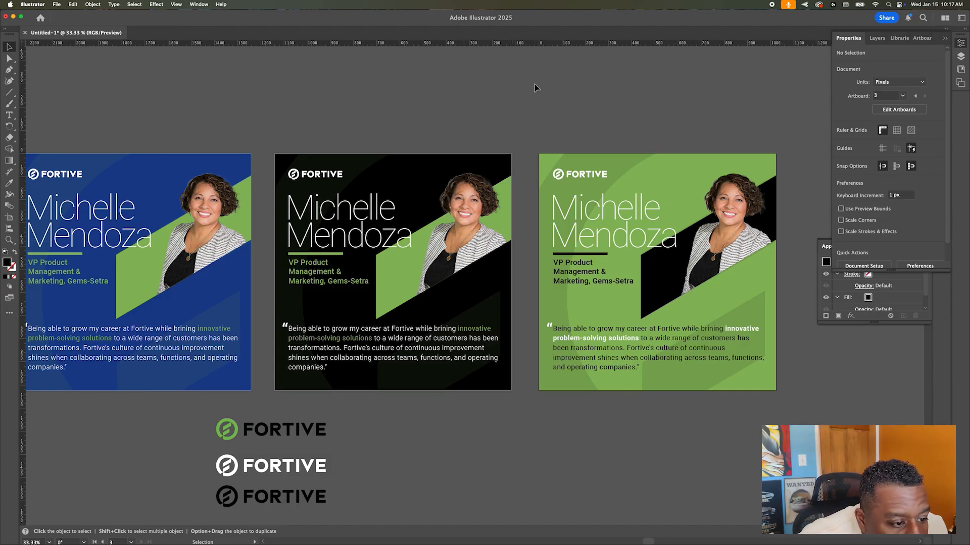
Step: Nudge the black watermark paths down a few pixels, keeping their black fill
scroll(751, 241, "right", 5)
scroll(466, 270, "up", 1)
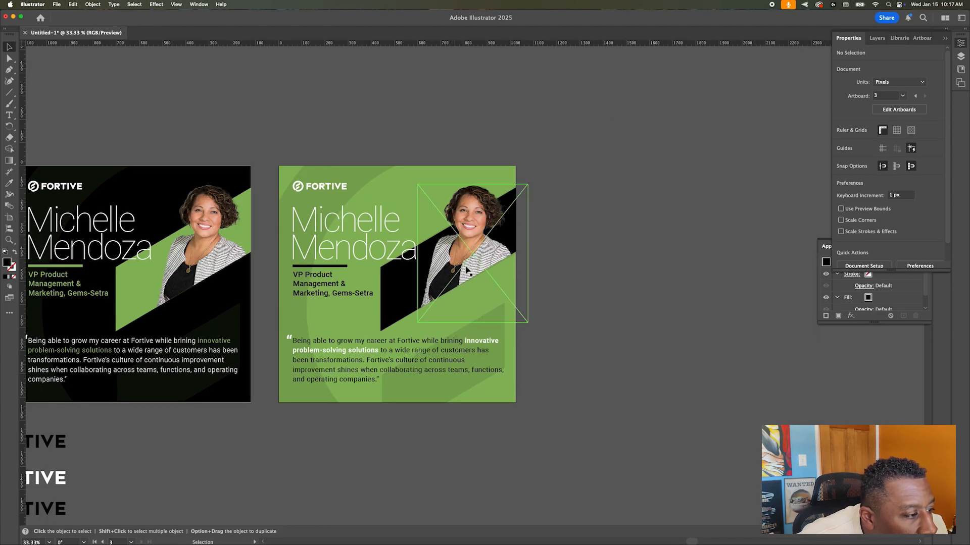
scroll(466, 270, "up", 6)
scroll(495, 278, "down", 4)
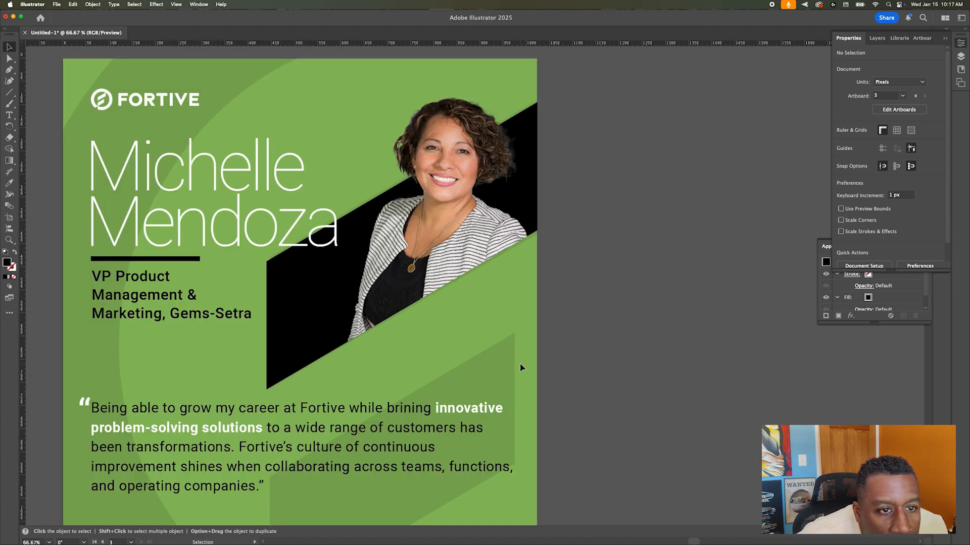
left_click(876, 38)
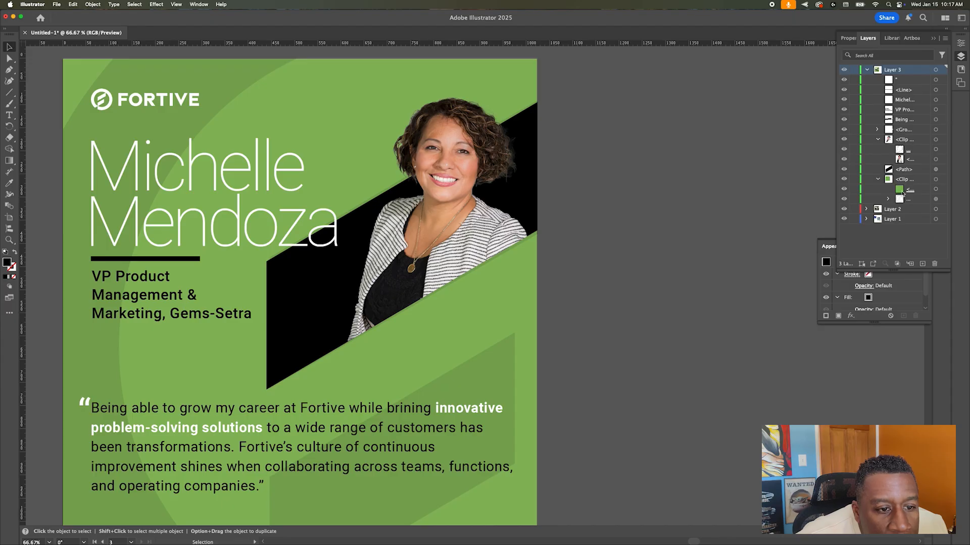
left_click(942, 200)
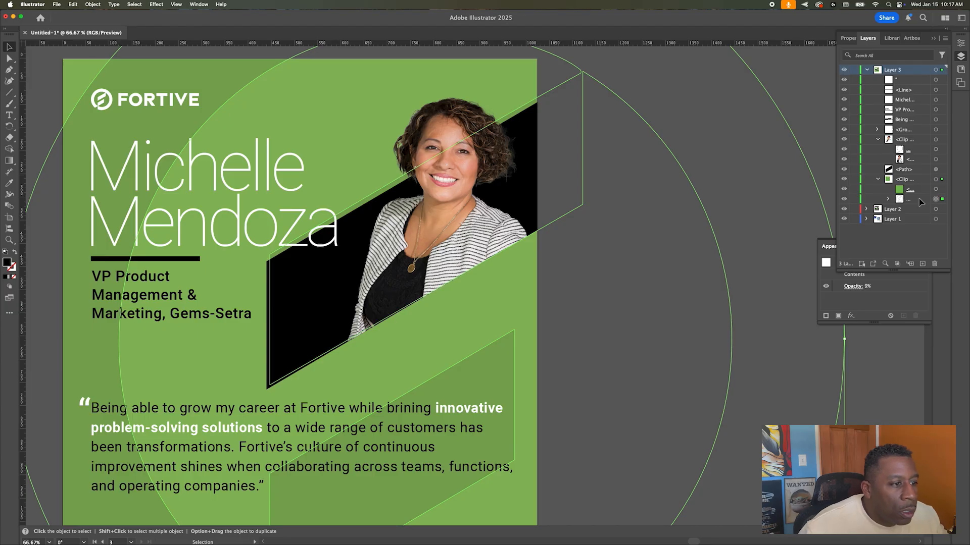
left_click(654, 296)
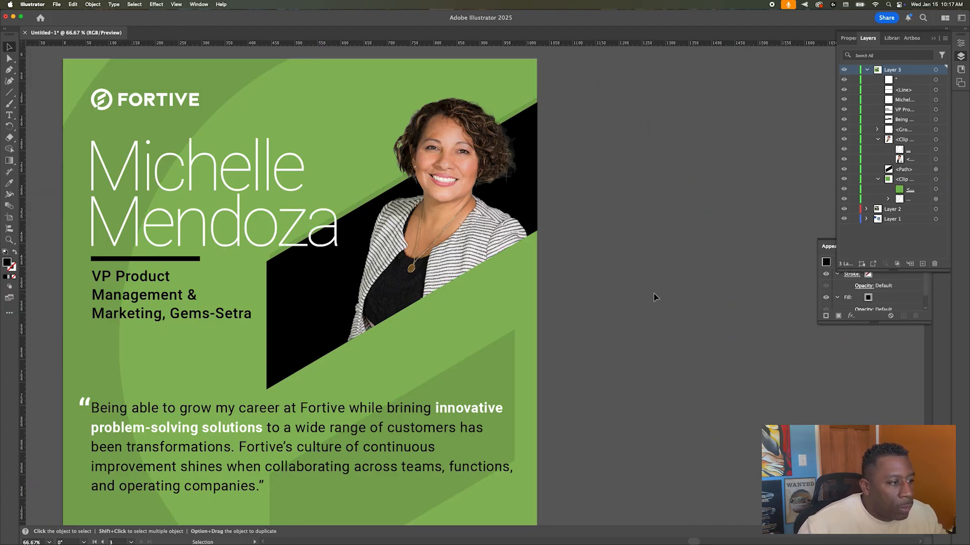
key("a")
key("super+a")
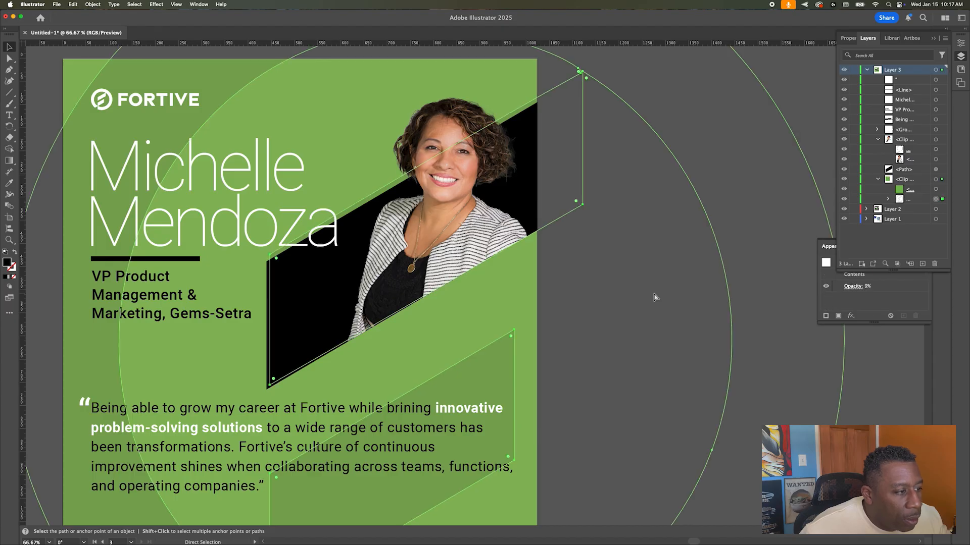
key("Down")
key("Down")
key("Down")
key("Down")
key("Down")
key("Down")
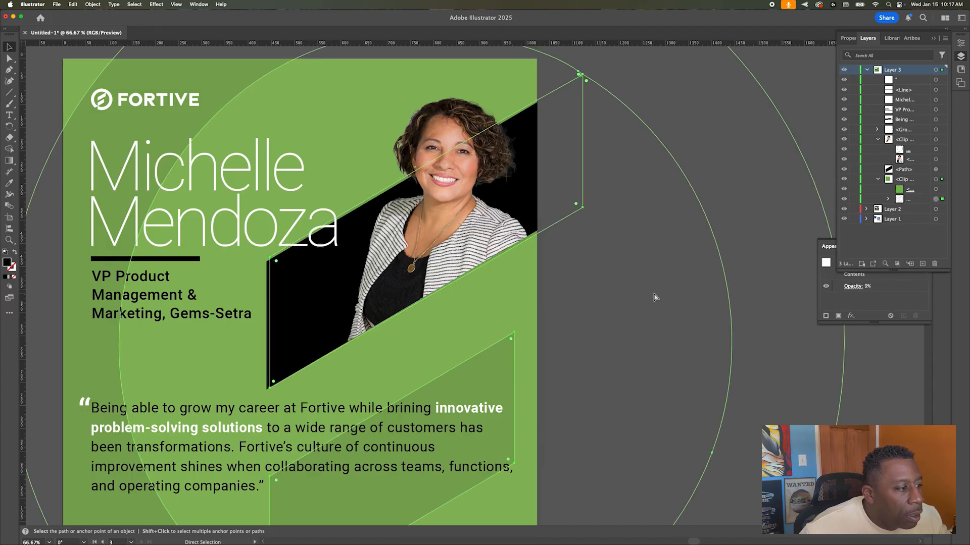
key("super+z")
key("super+z")
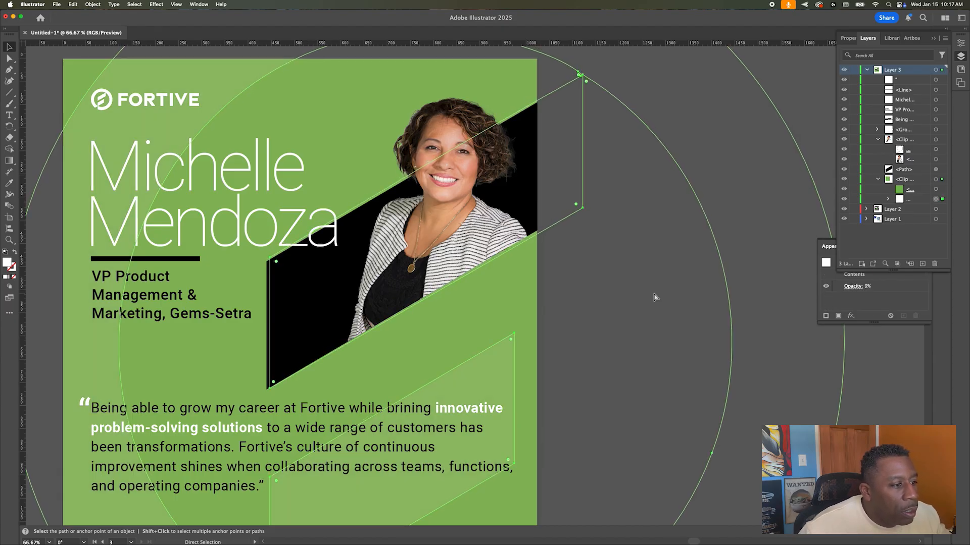
key("super+shift+z")
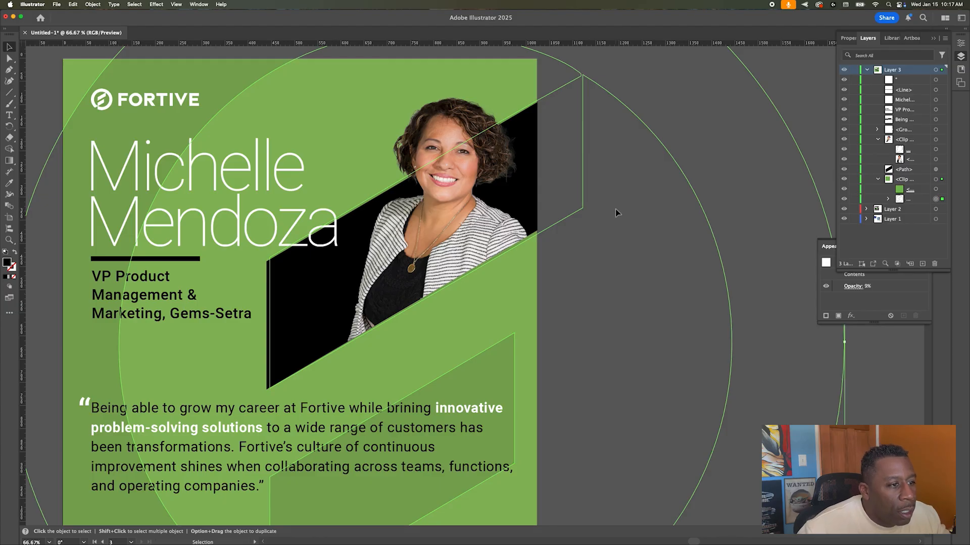
left_click(589, 214)
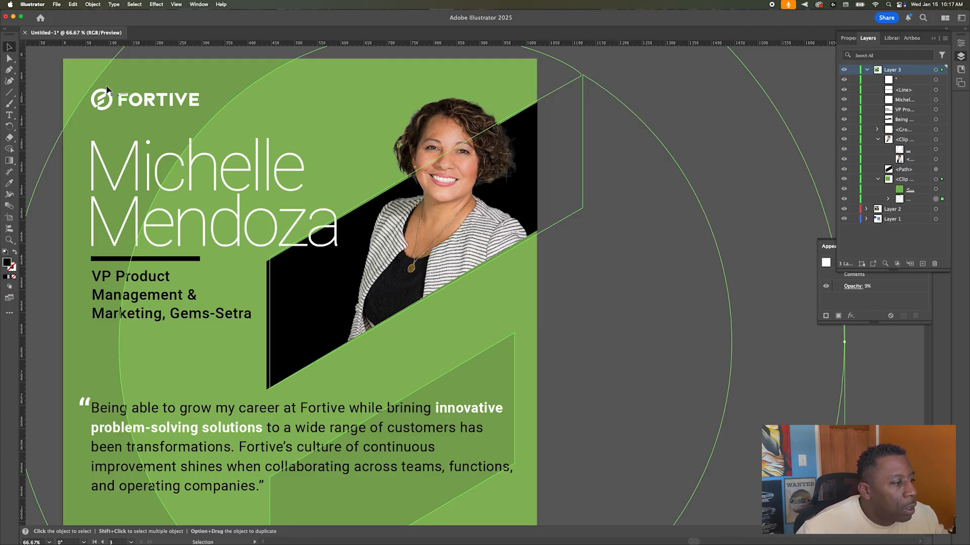
Step: Check the black diagonal band path with Direct Selection, then return to the Selection tool
left_click(9, 58)
left_click(266, 387)
left_click(269, 388)
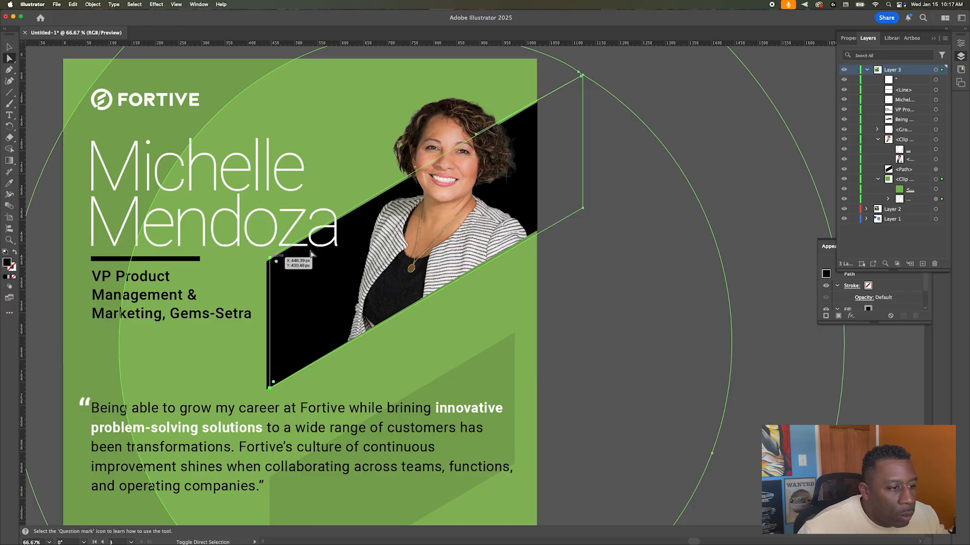
left_click(583, 210)
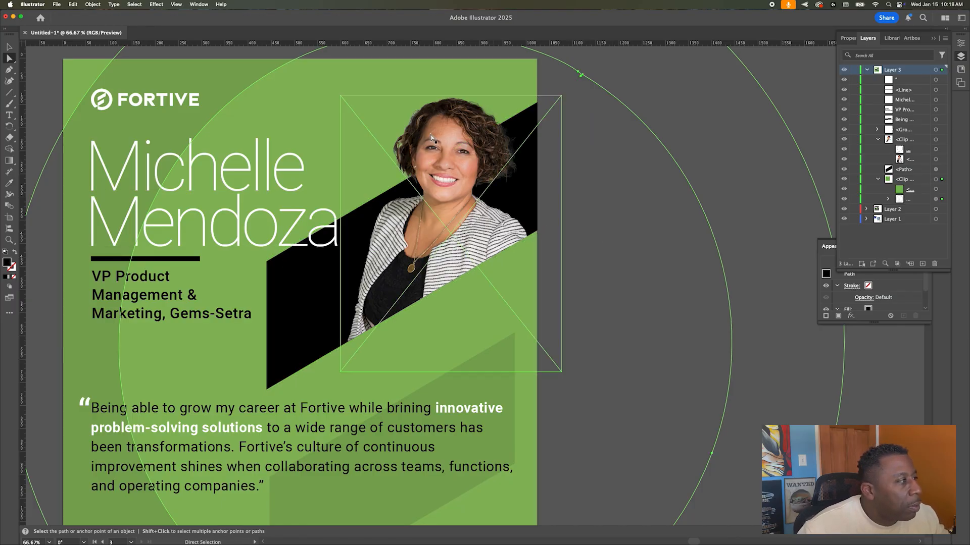
key("v")
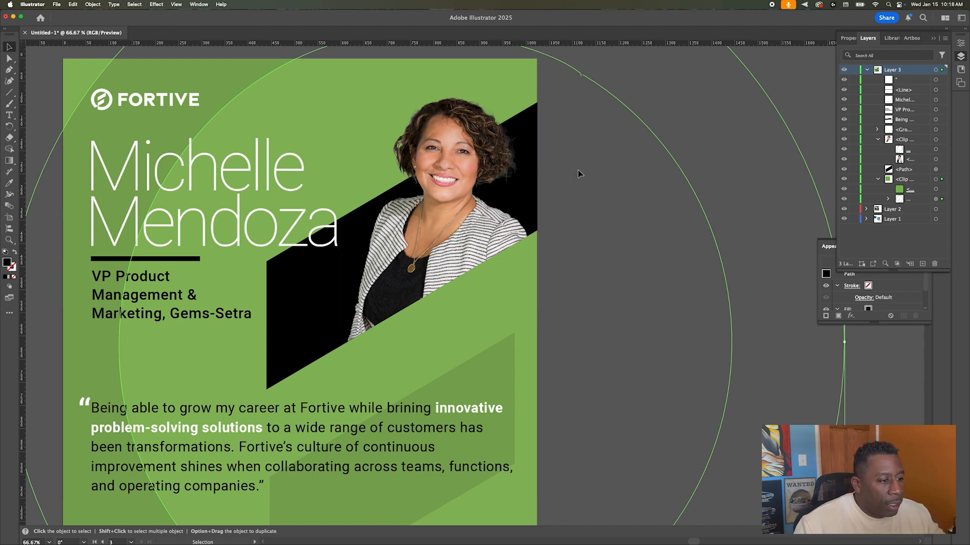
scroll(619, 226, "down", 2)
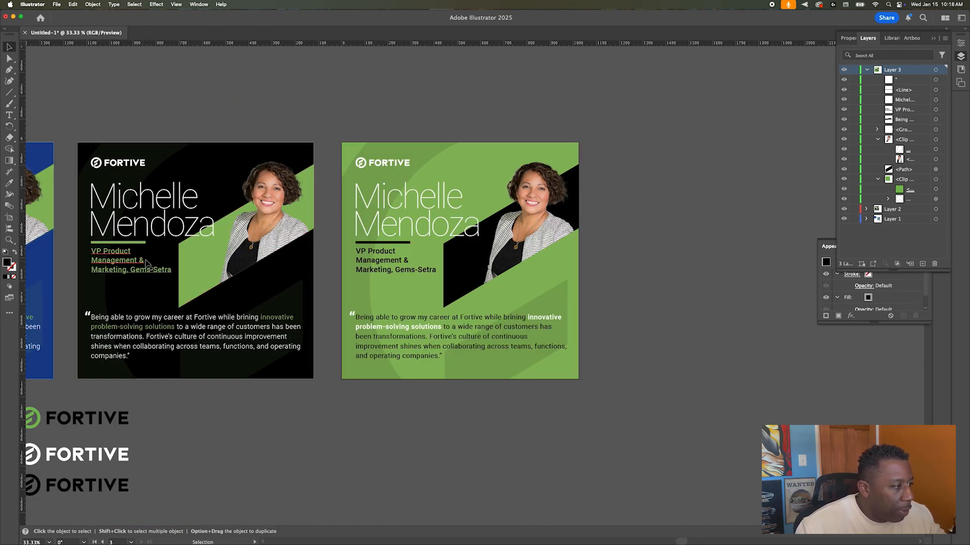
left_click(111, 302)
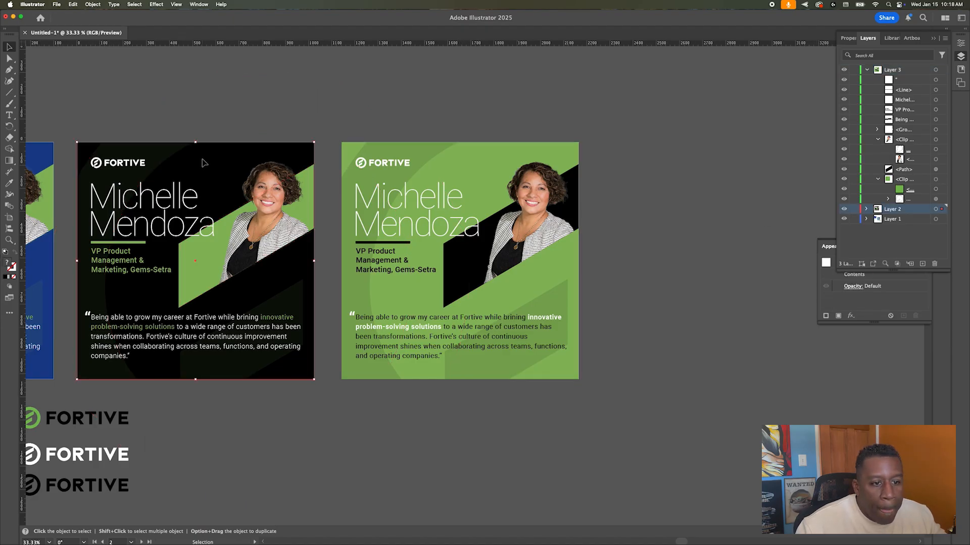
left_click(865, 211)
scroll(909, 227, "down", 5)
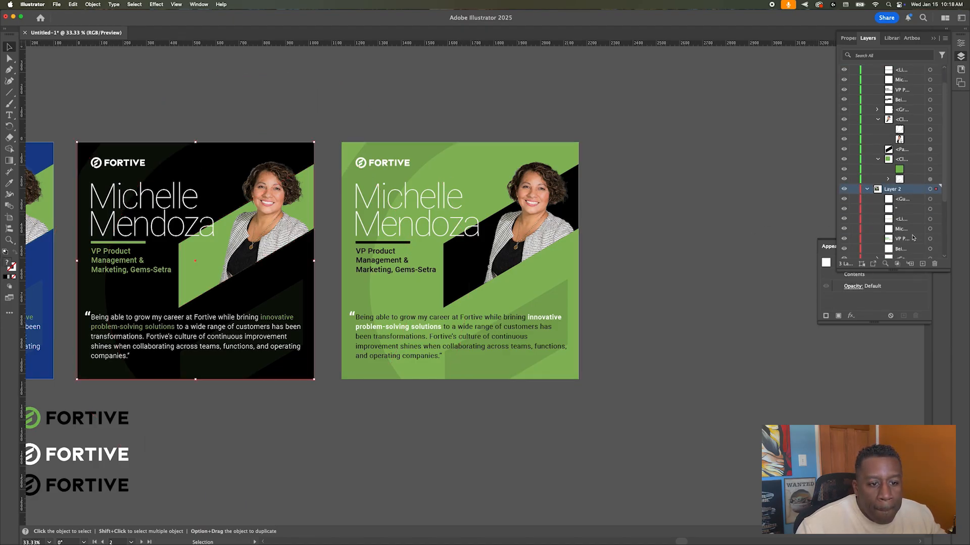
left_click(934, 246)
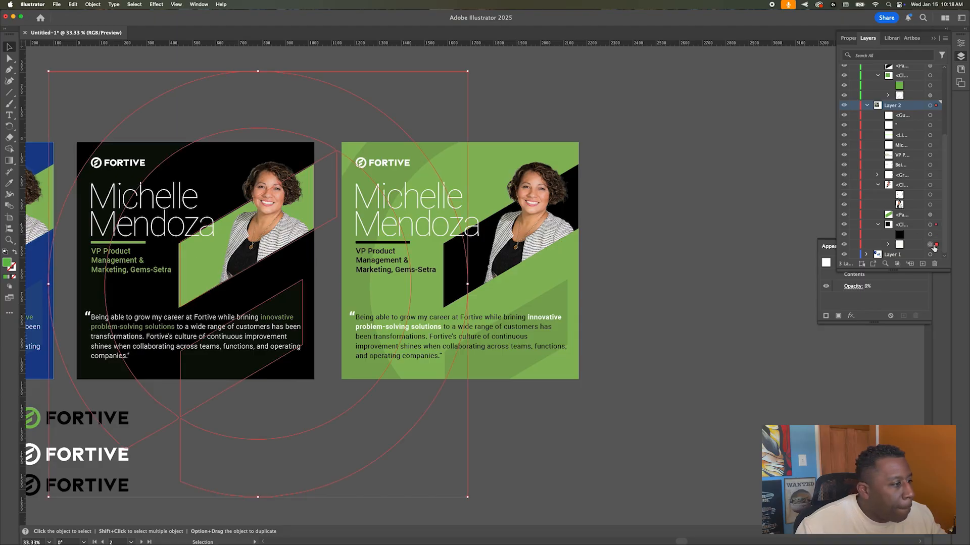
key("a")
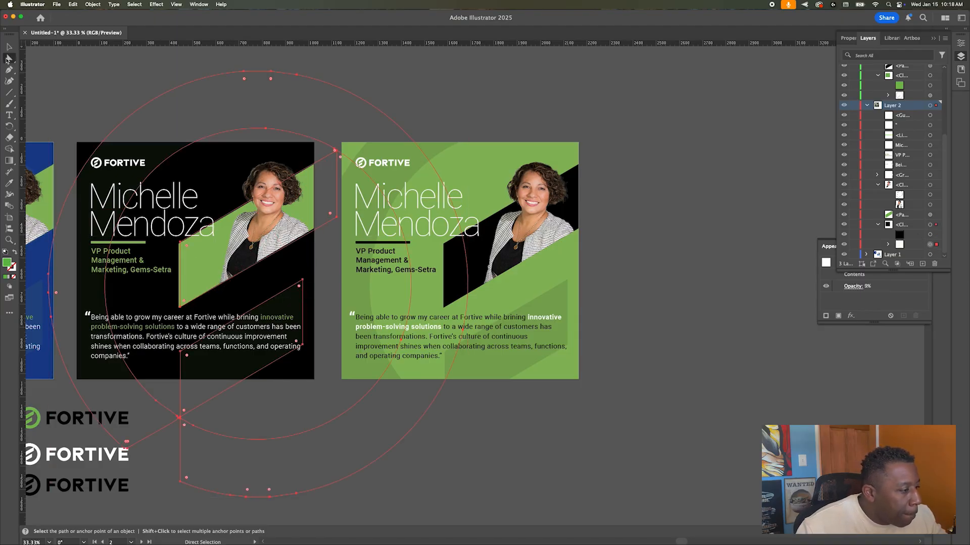
left_click(179, 306)
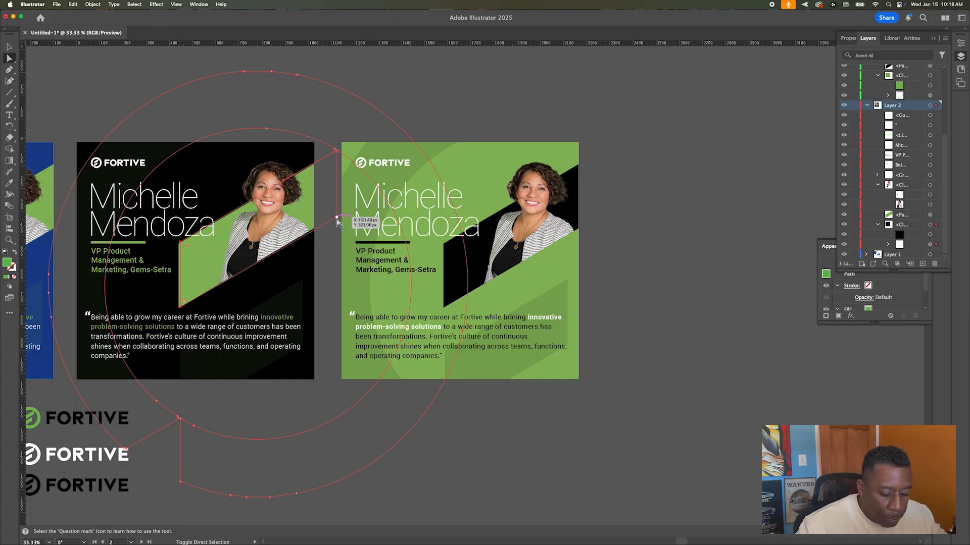
key("v")
left_click(116, 66)
Step: Zoom to 33.33% and pan until all three quote cards and the logos below are visible
scroll(117, 168, "right", 2)
scroll(117, 167, "left", 7)
scroll(117, 168, "left", 7)
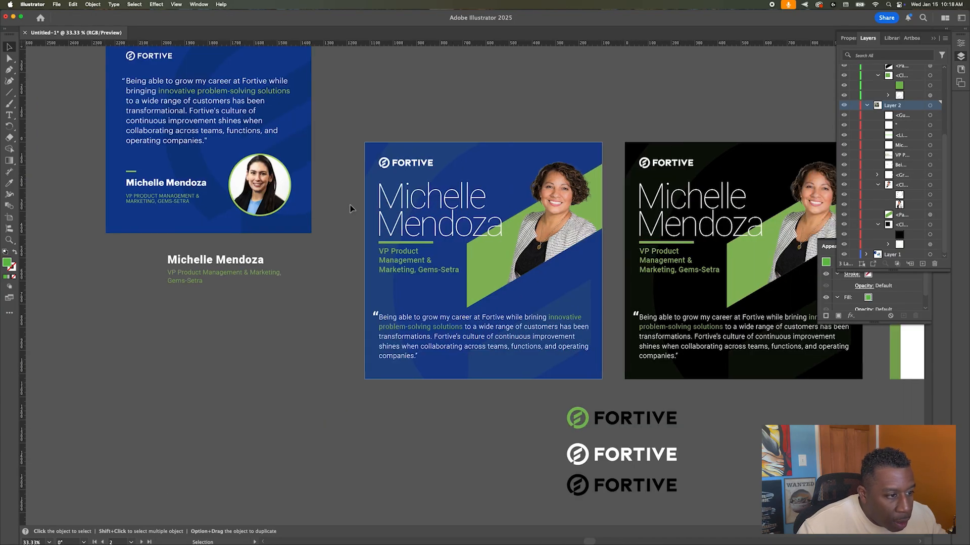
scroll(567, 262, "up", 3)
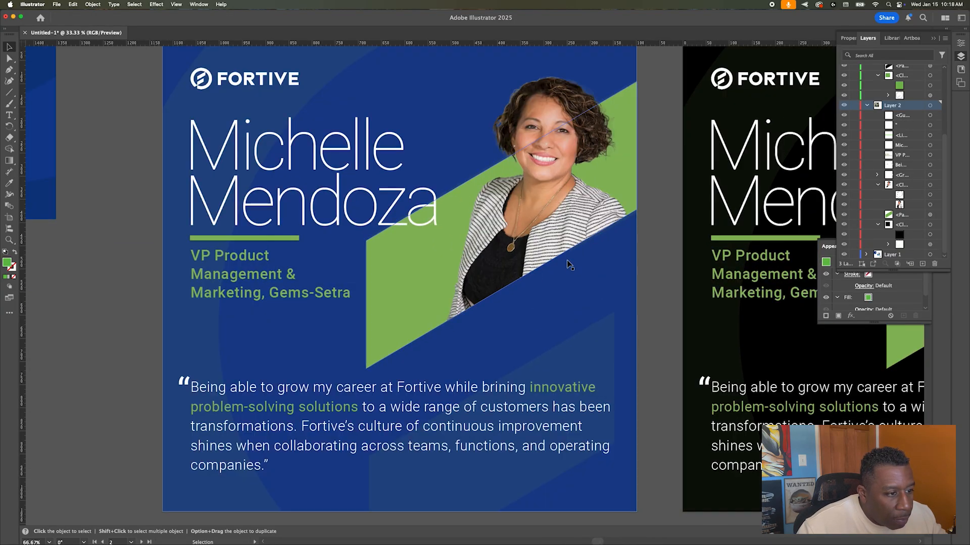
scroll(567, 261, "down", 4)
scroll(567, 263, "right", 10)
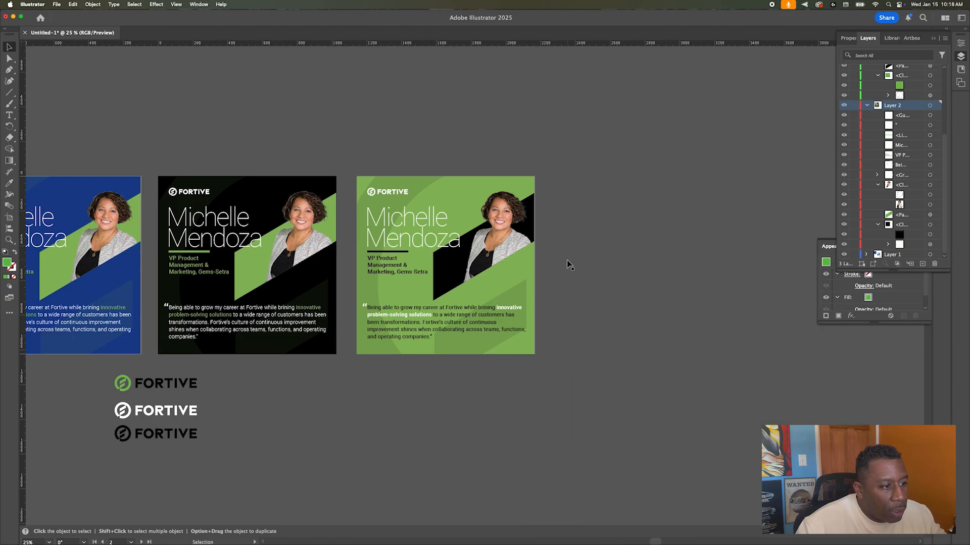
scroll(507, 256, "left", 1)
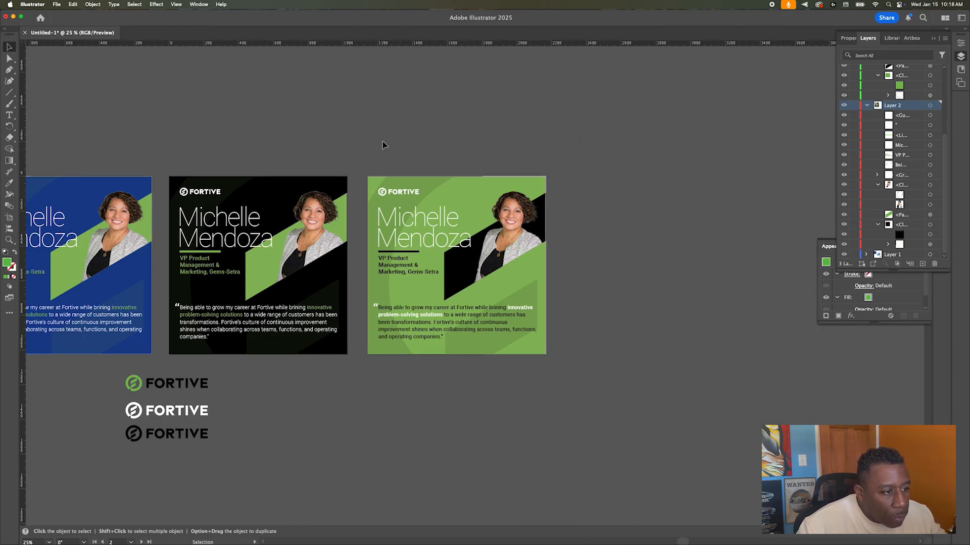
scroll(533, 203, "right", 5)
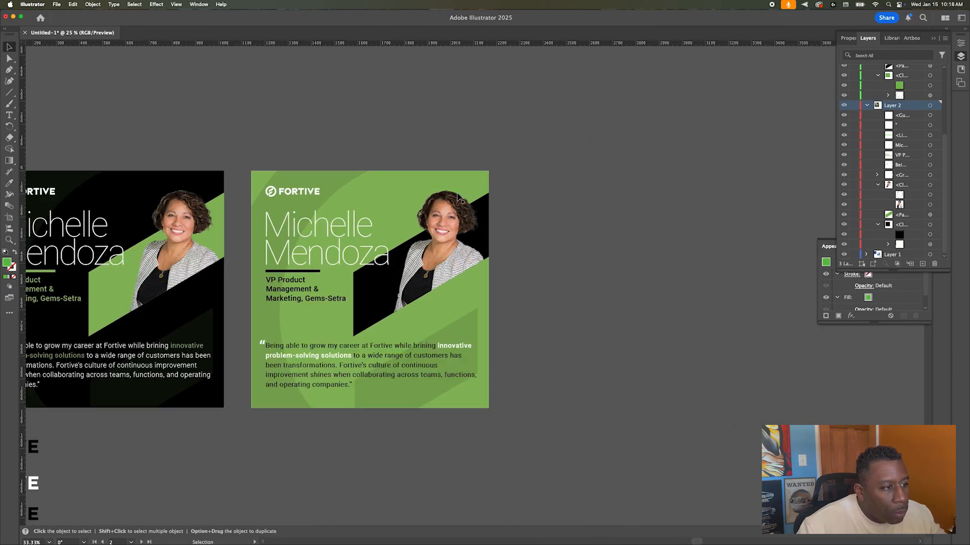
scroll(459, 197, "up", 4)
scroll(460, 197, "down", 3)
scroll(460, 197, "left", 5)
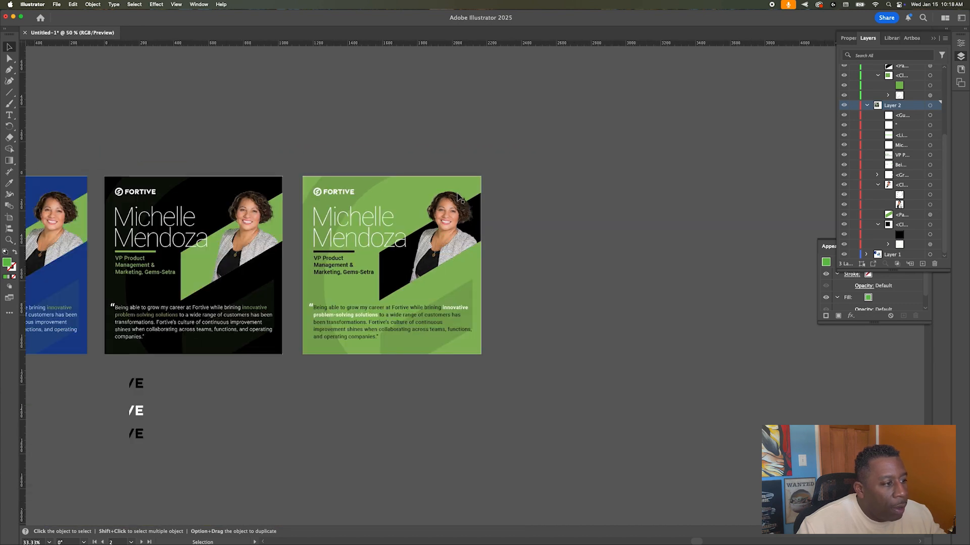
scroll(460, 197, "left", 10)
scroll(459, 197, "right", 5)
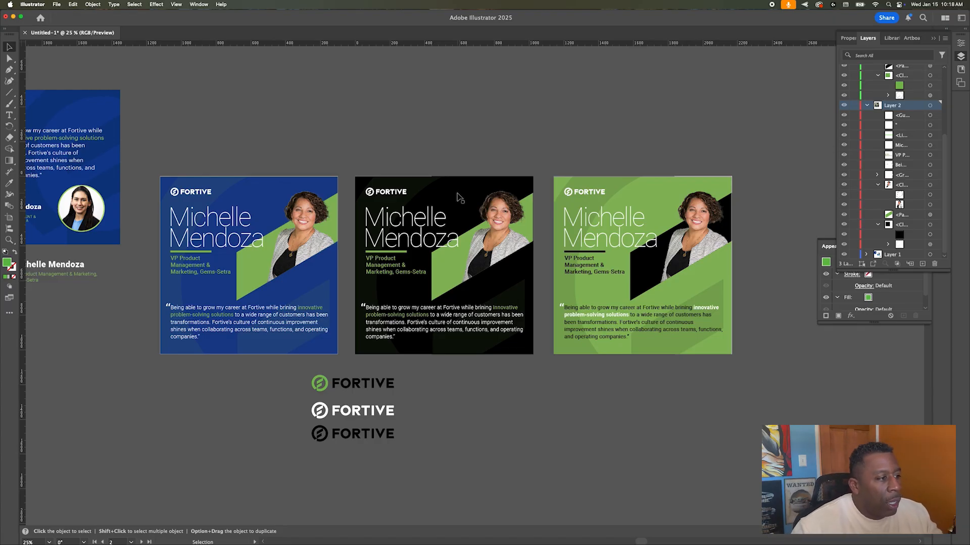
left_click_drag(123, 134, 396, 85)
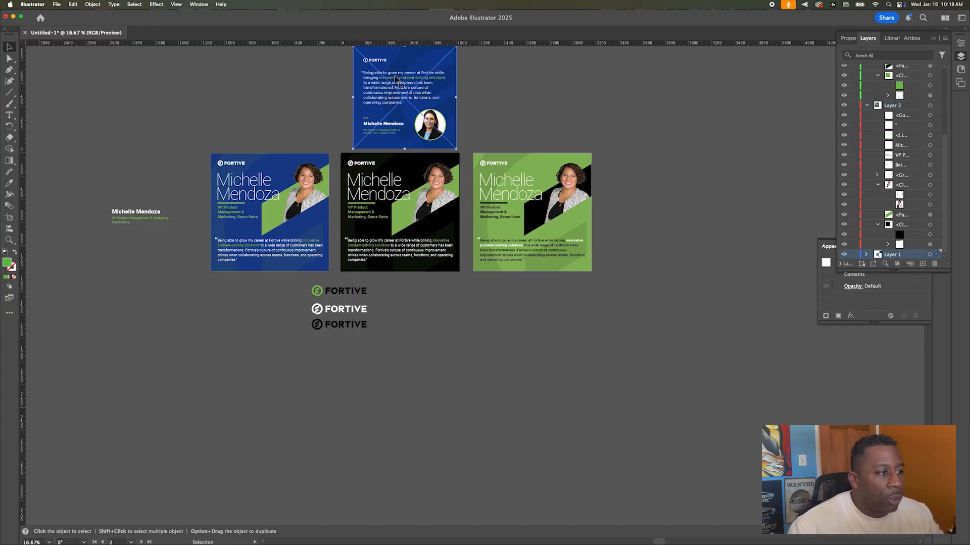
left_click_drag(412, 101, 161, 329)
scroll(306, 236, "up", 2)
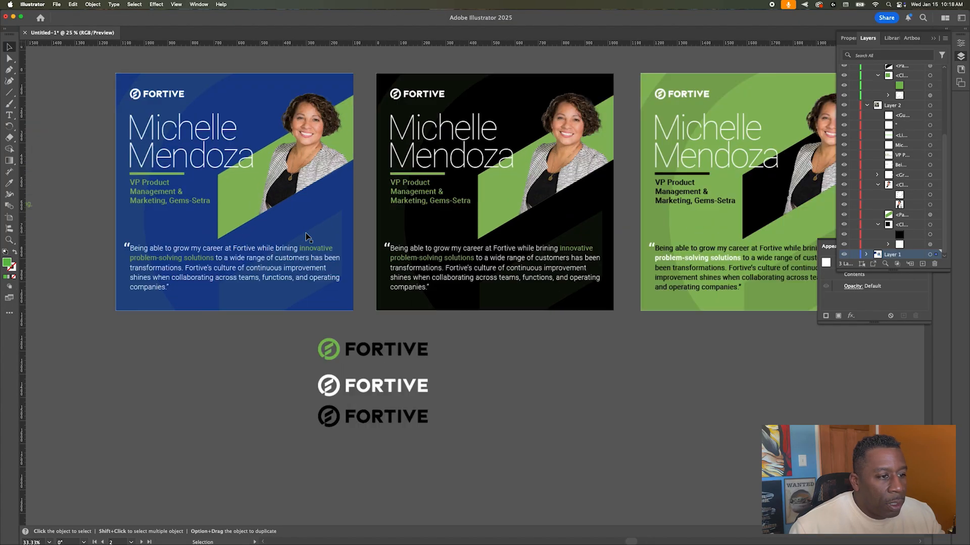
scroll(298, 237, "right", 2)
scroll(298, 236, "right", 1)
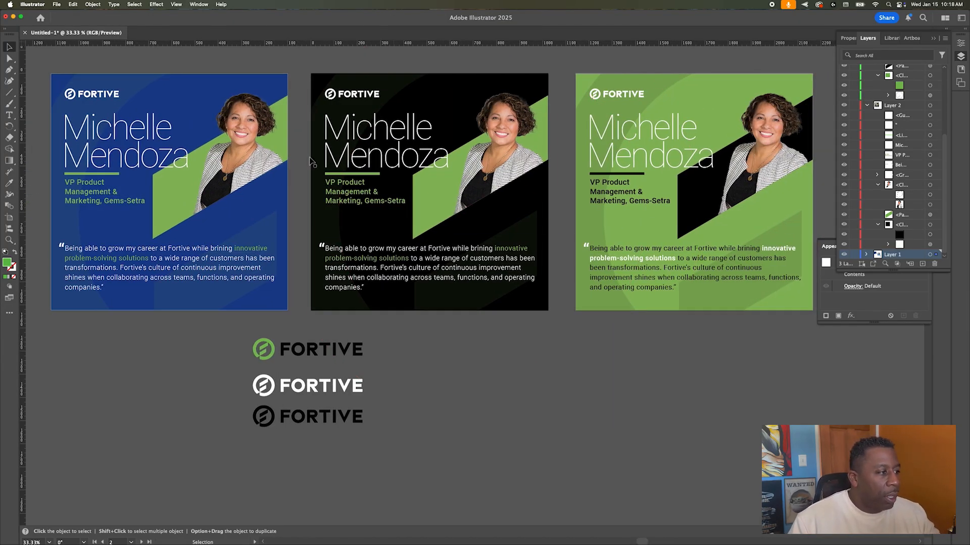
Step: Clear the portrait selection and launch Adobe Photoshop 2025 from the Applications folder
left_click(228, 134)
key("shift+super+a")
mouse_move(518, 544)
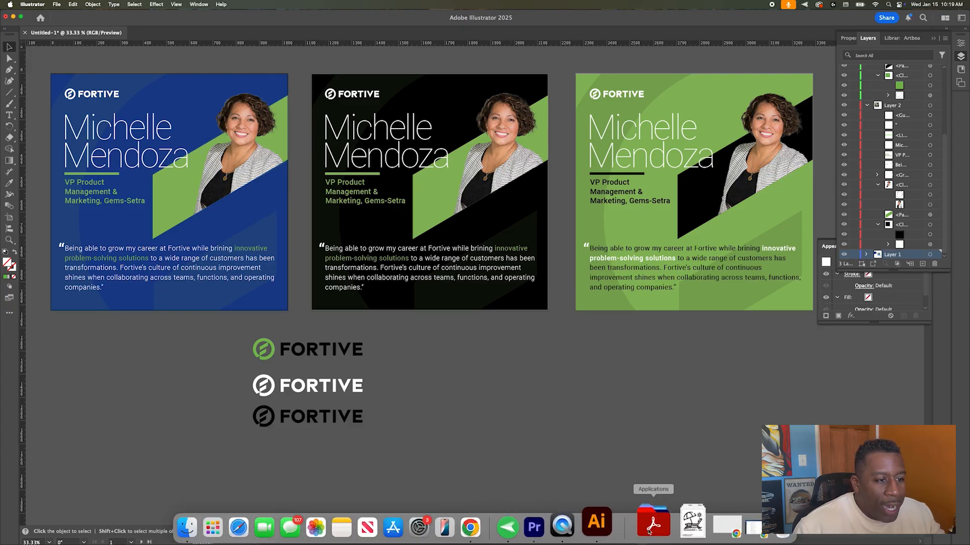
left_click(678, 528)
left_click(803, 177)
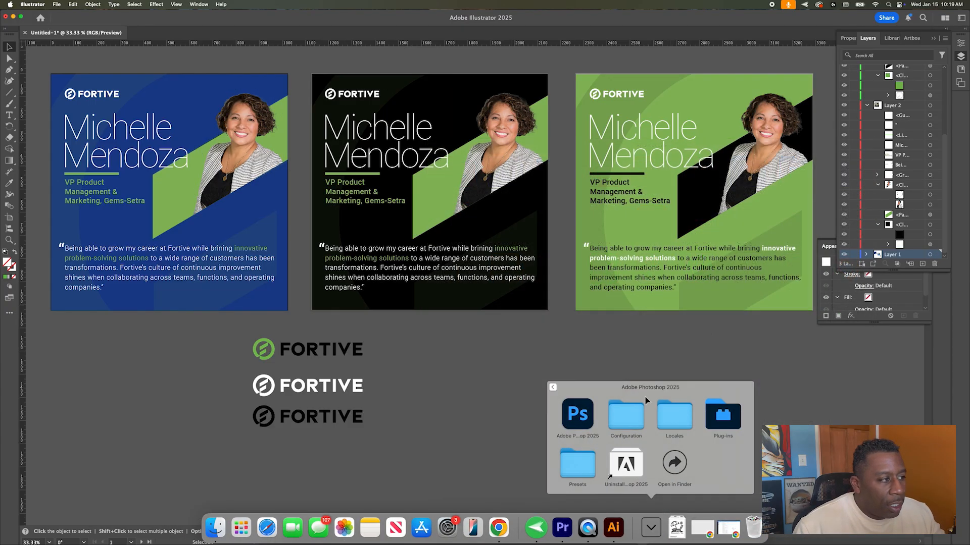
left_click(577, 414)
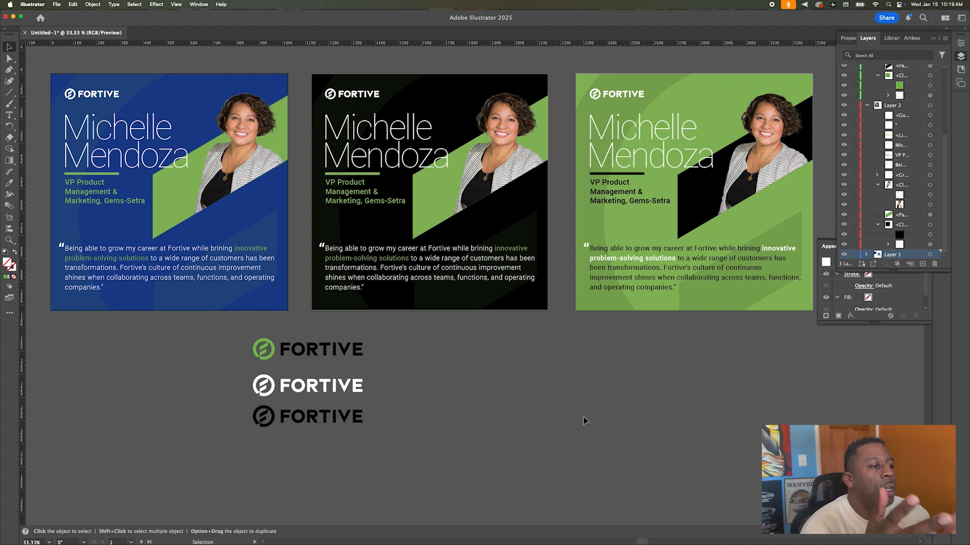
Step: Switch between the running apps while Photoshop's Home screen and What's new tour load
key("super+Tab")
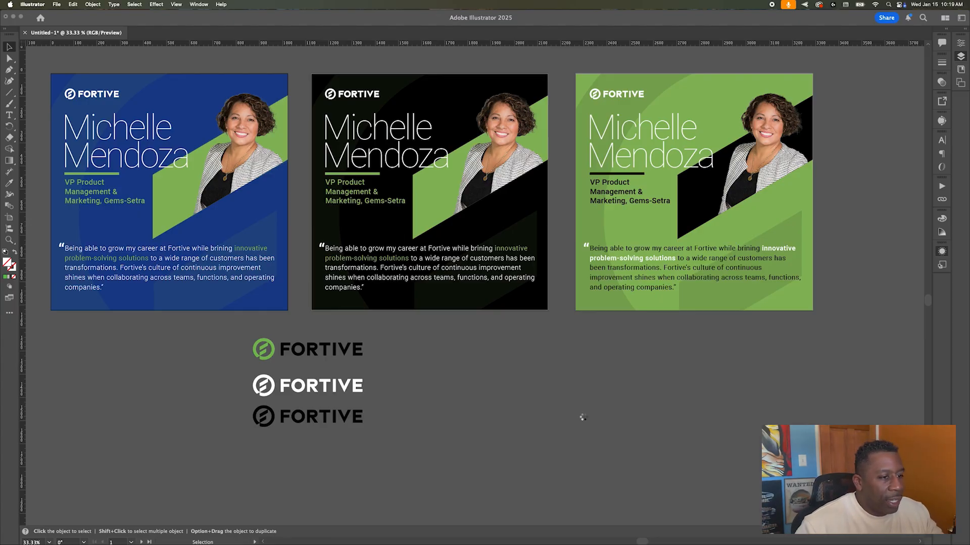
scroll(585, 417, "up", 5)
scroll(585, 415, "right", 10)
scroll(583, 414, "left", 20)
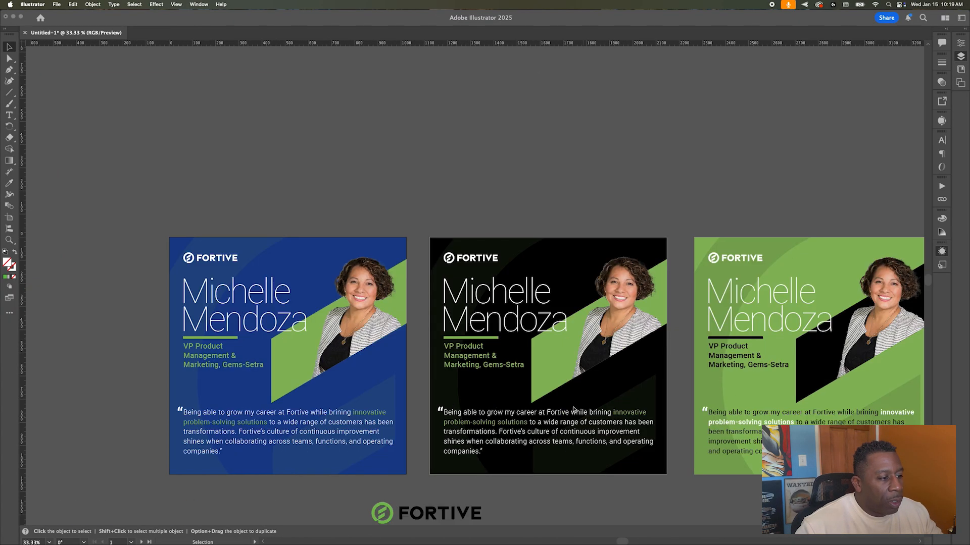
scroll(571, 409, "right", 9)
scroll(570, 408, "left", 3)
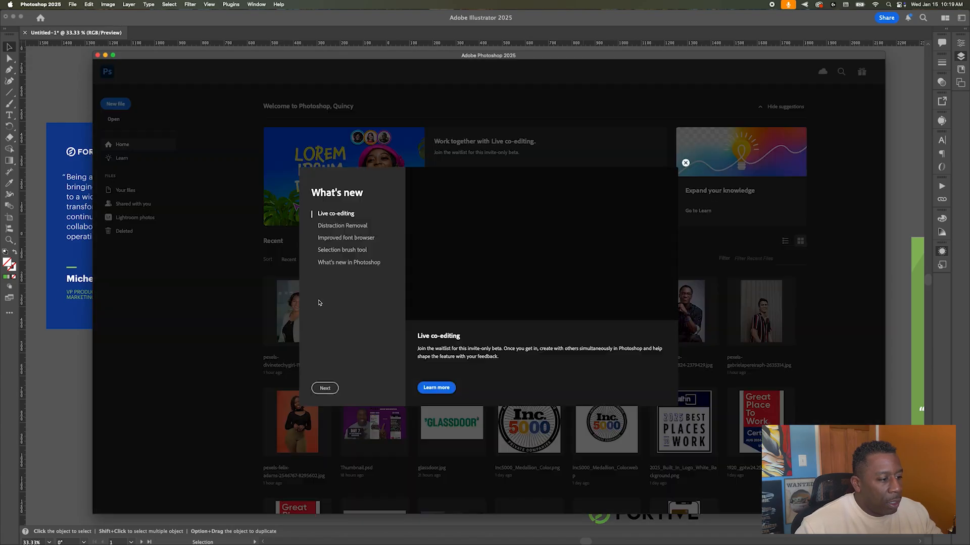
Step: Open Older Lady.png and give Layer 1 a drop shadow: 33% opacity, 164 px distance, 7 px size
left_click(686, 164)
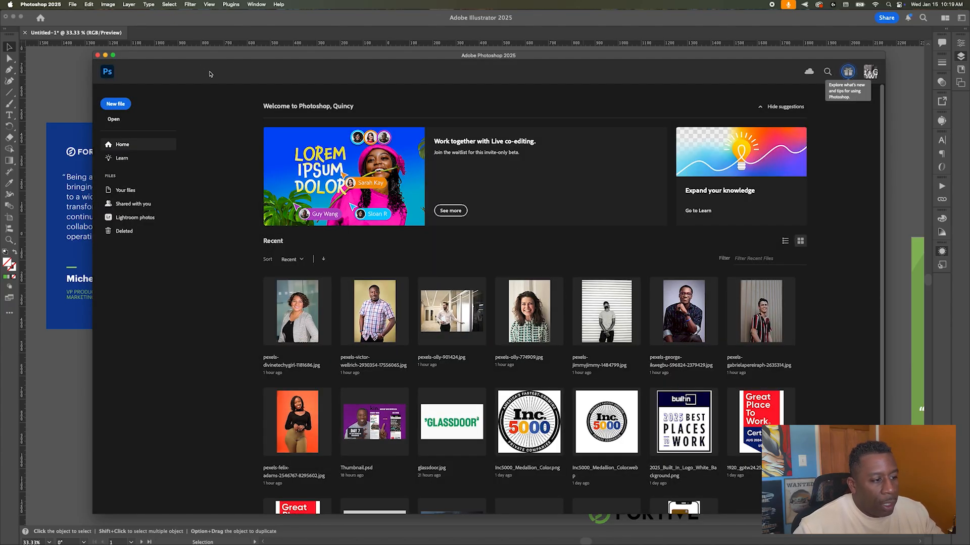
key("super+Tab")
key("super+Tab")
key("super+Tab")
key("super+Tab")
key("super+Tab")
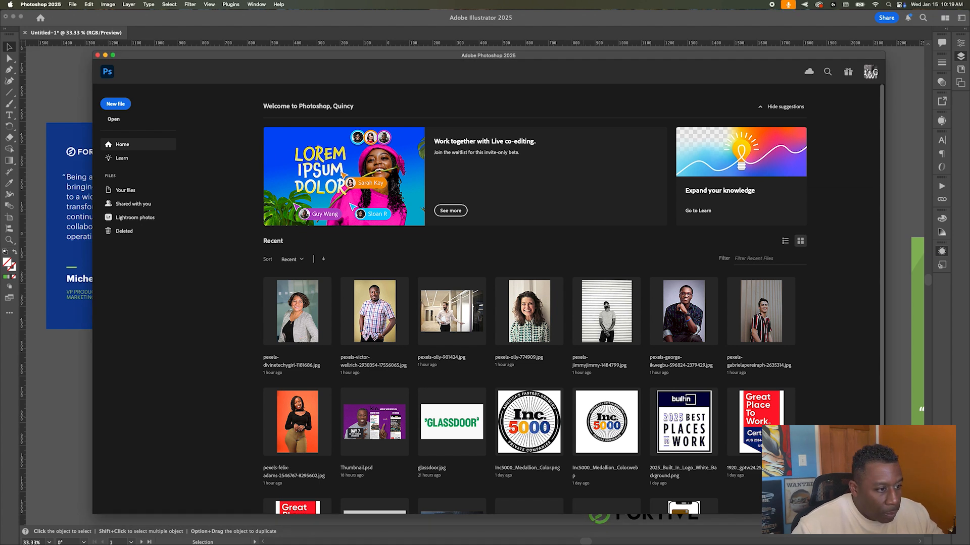
left_click(611, 221)
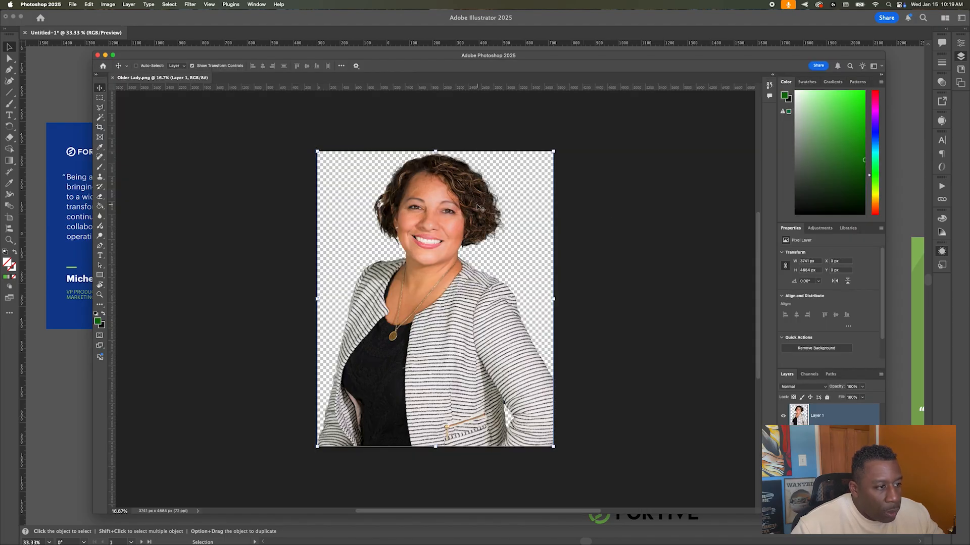
double_click(863, 419)
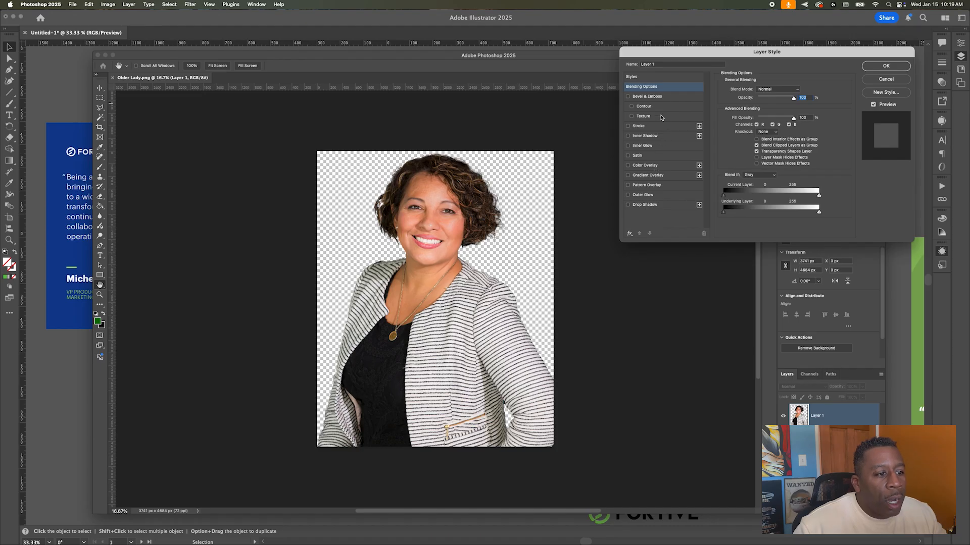
left_click(664, 206)
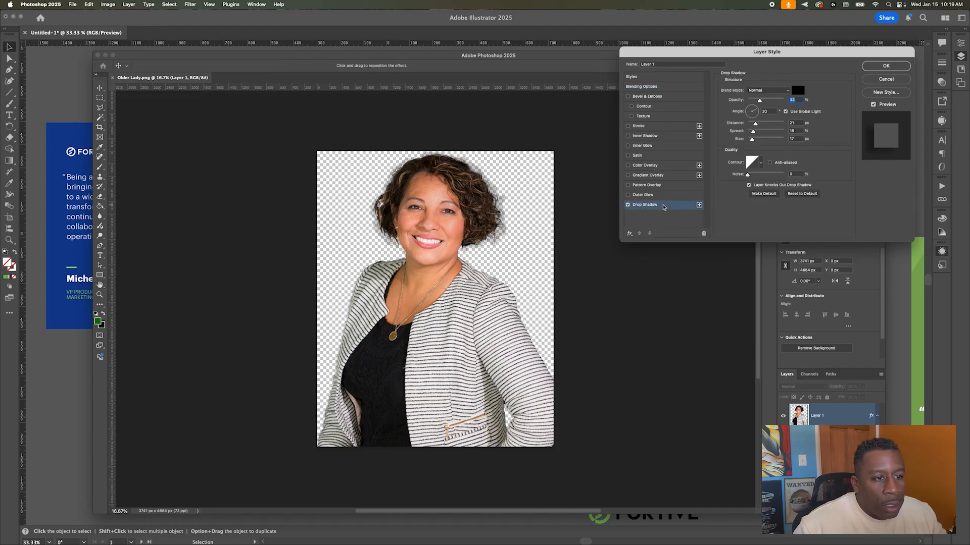
left_click(751, 110)
left_click_drag(751, 111, 750, 142)
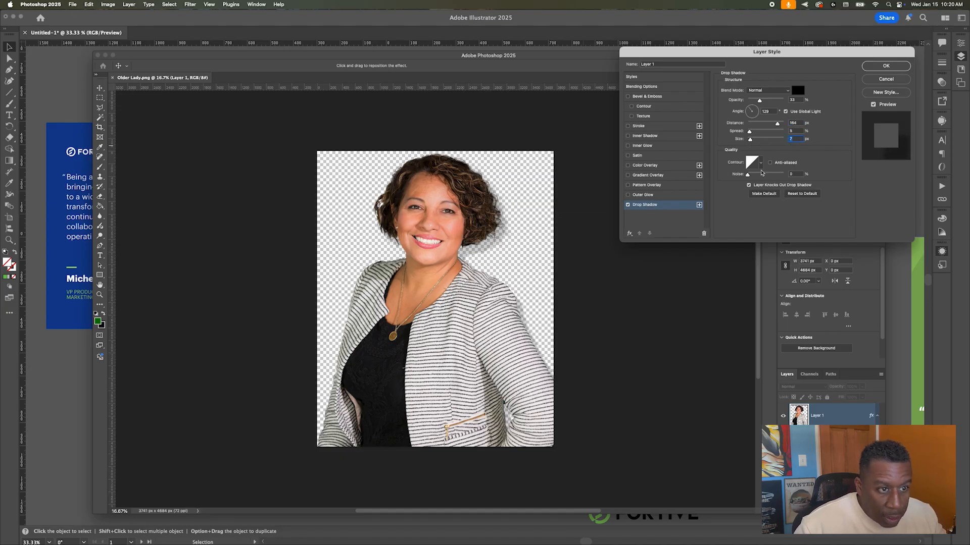
left_click(870, 66)
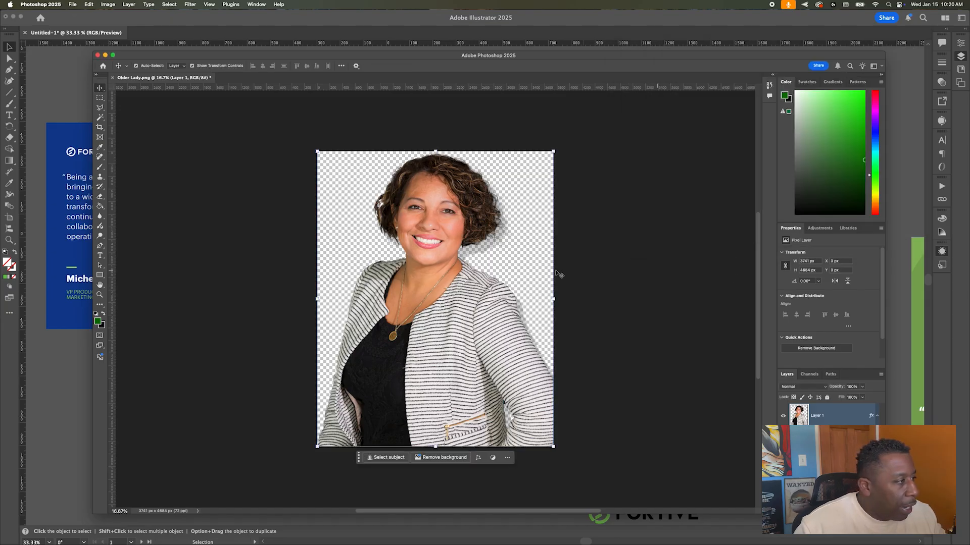
Step: Place a white preview rectangle behind the cut-out portrait
left_click(100, 275)
left_click_drag(317, 151, 567, 453)
left_click(99, 88)
key("super+bracketleft")
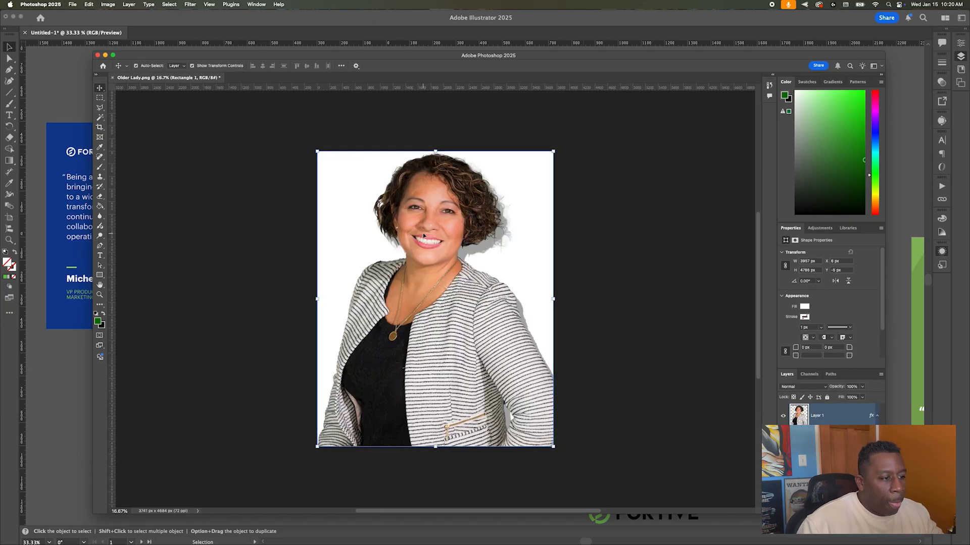
left_click(551, 226)
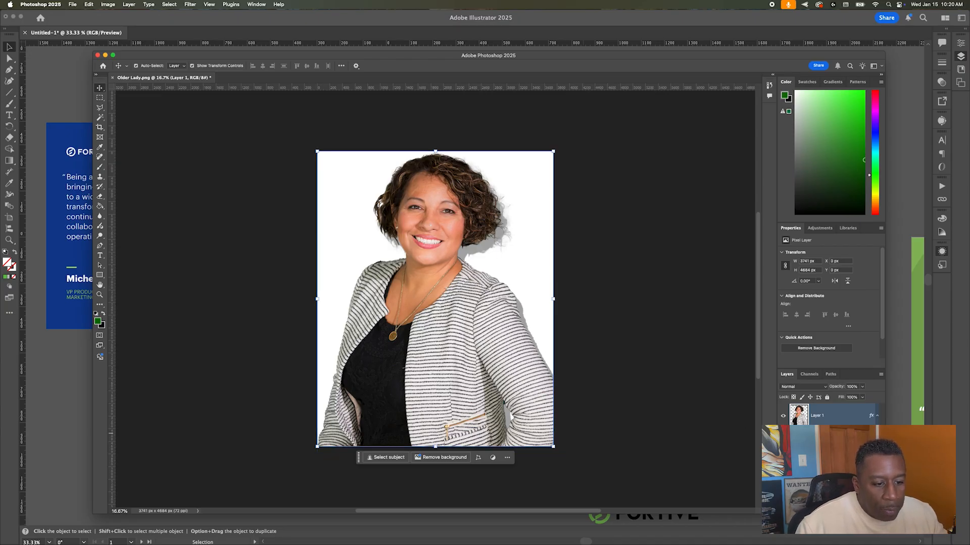
Step: Lower the drop shadow opacity to 10%, then delete the white rectangle
double_click(815, 438)
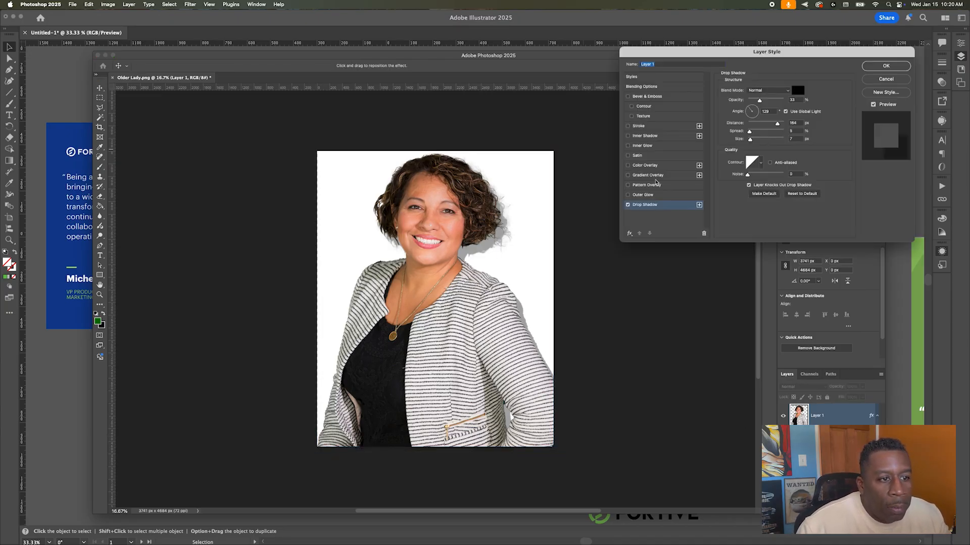
left_click_drag(763, 104, 752, 103)
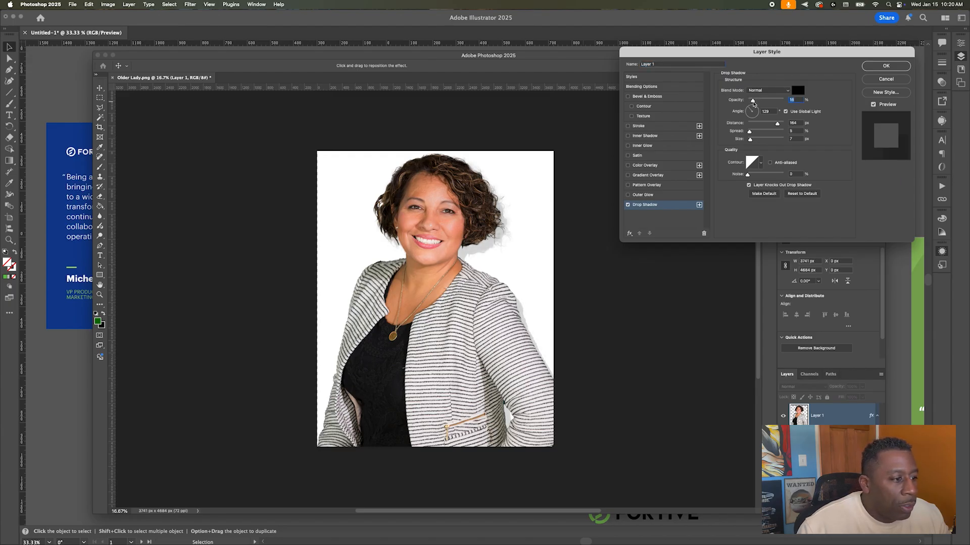
left_click(888, 66)
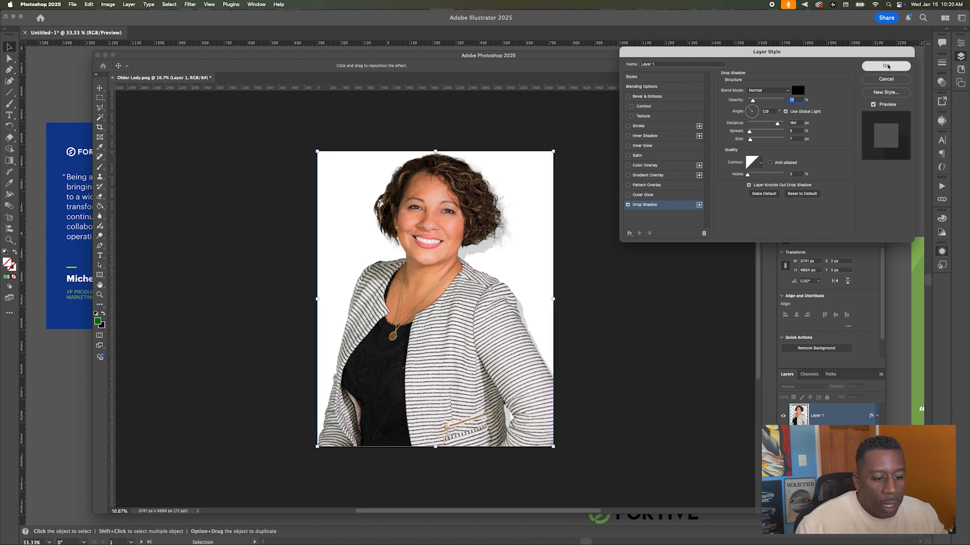
left_click(828, 463)
key("BackSpace")
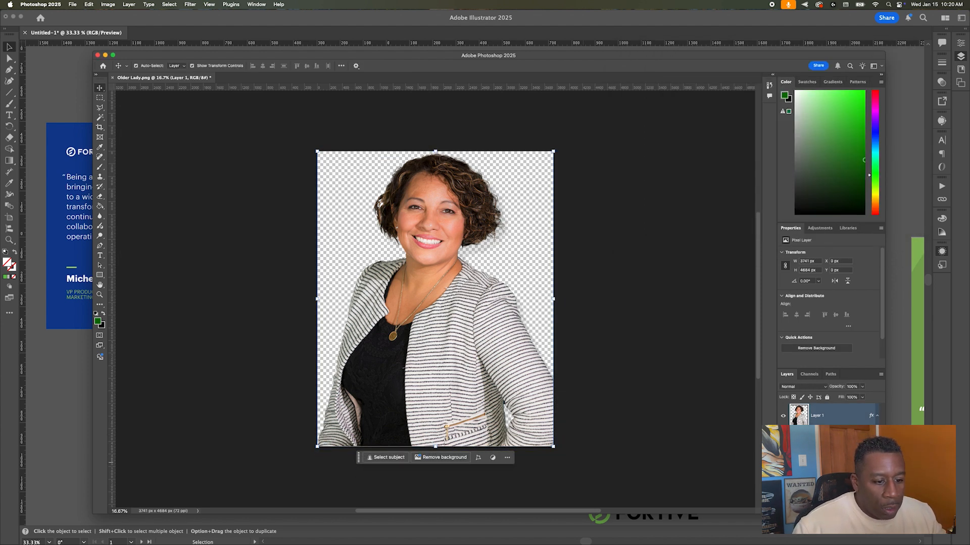
Step: Try Flatten Image on the portrait layer, then undo it to keep transparency
right_click(841, 416)
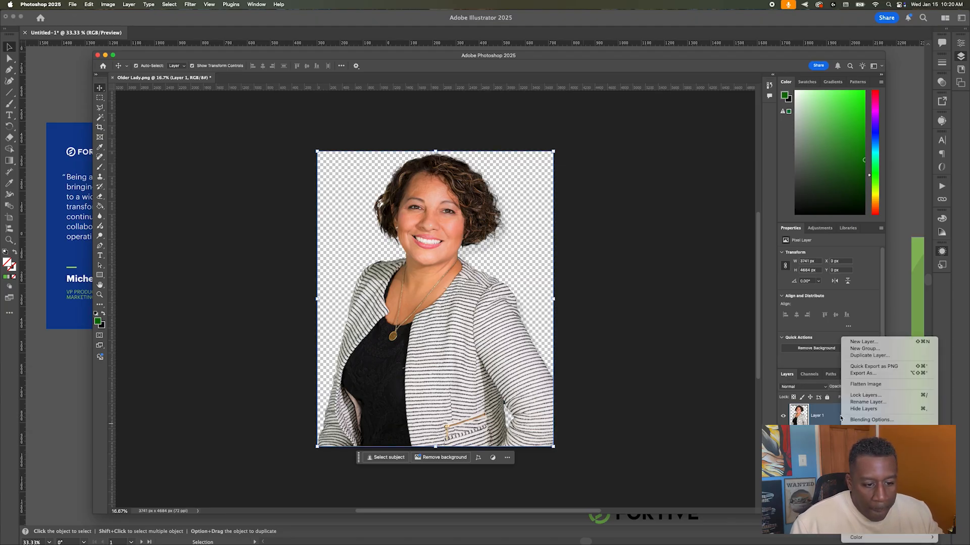
left_click(888, 384)
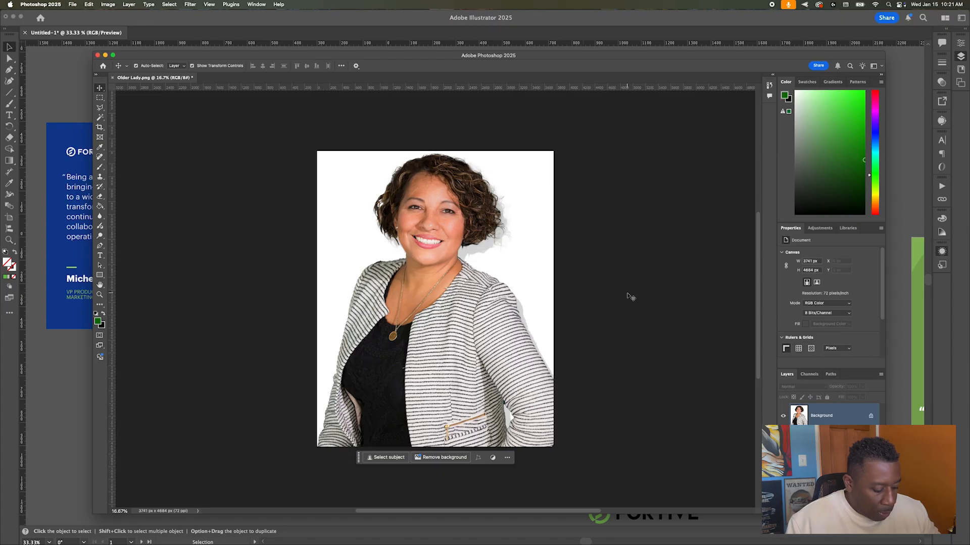
key("super+z")
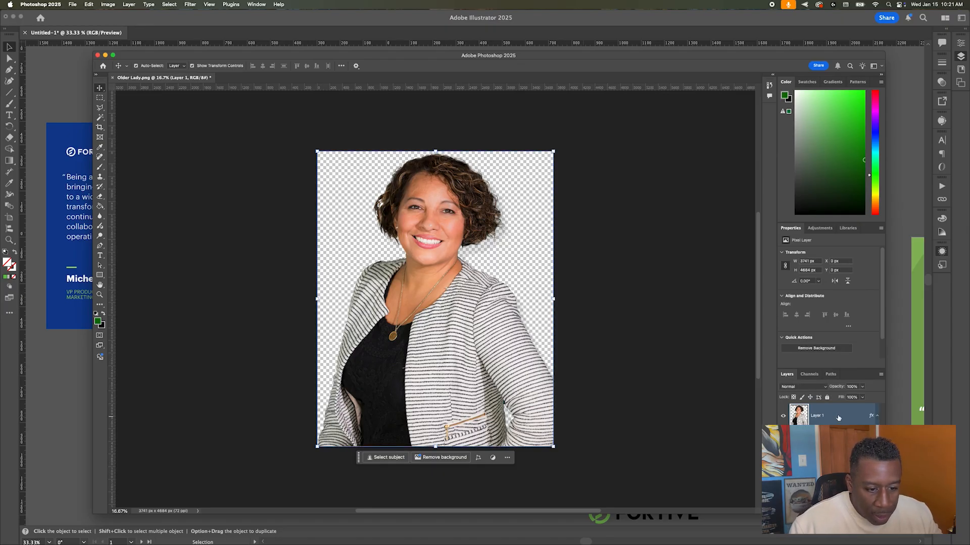
right_click(838, 418)
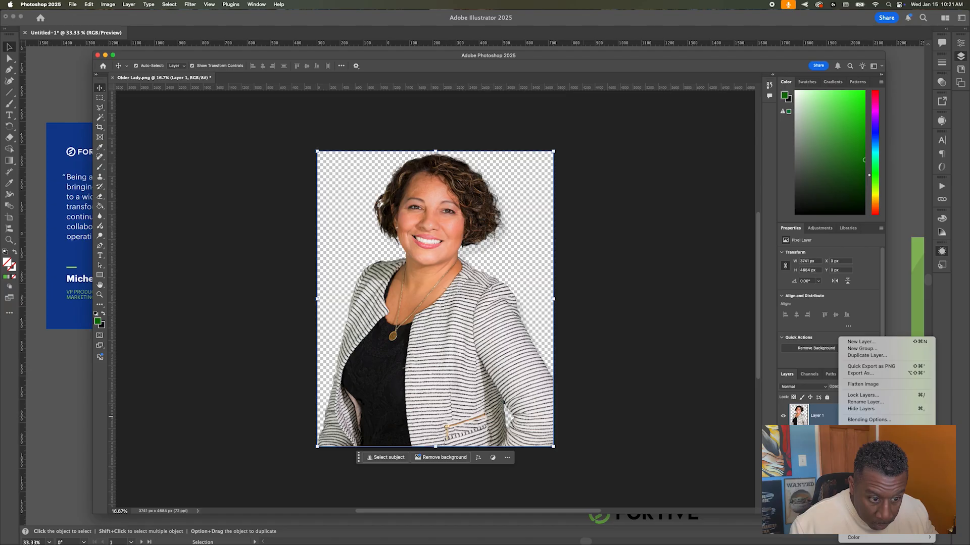
left_click(869, 490)
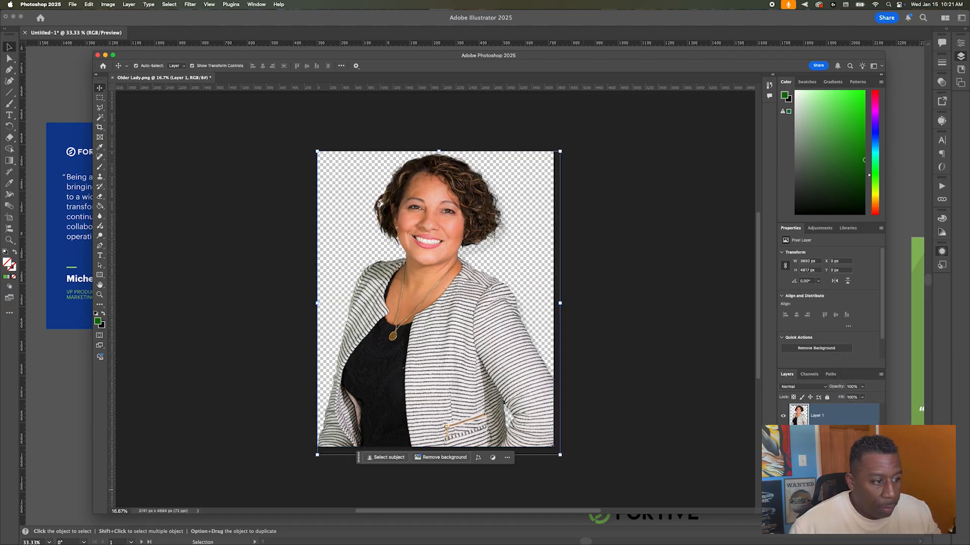
Step: Save Older Lady.png and switch back to Illustrator
left_click(602, 387)
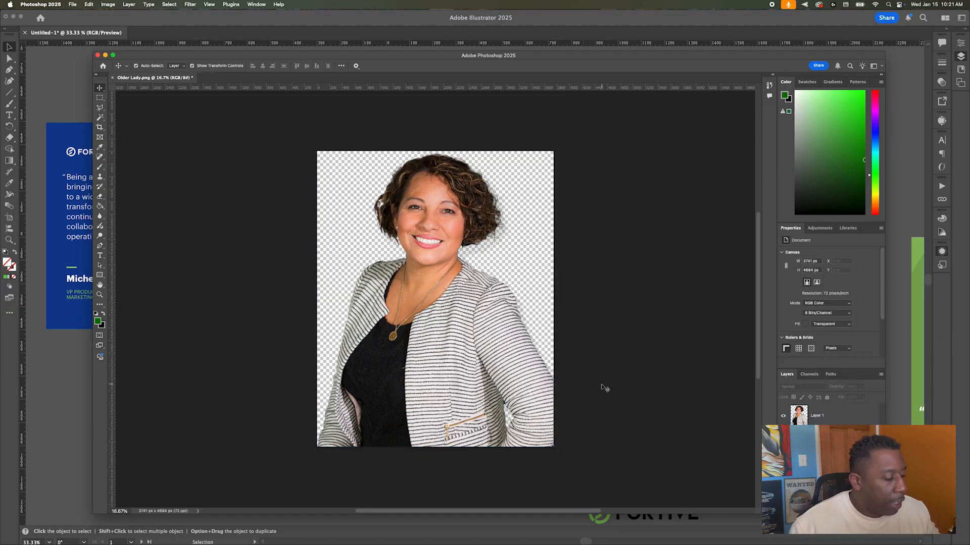
key("super+s")
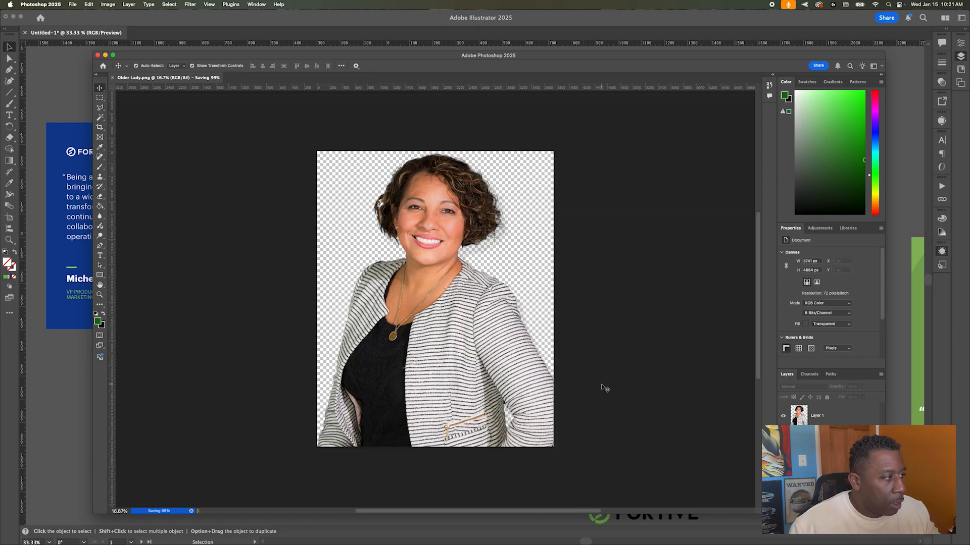
key("super+Tab")
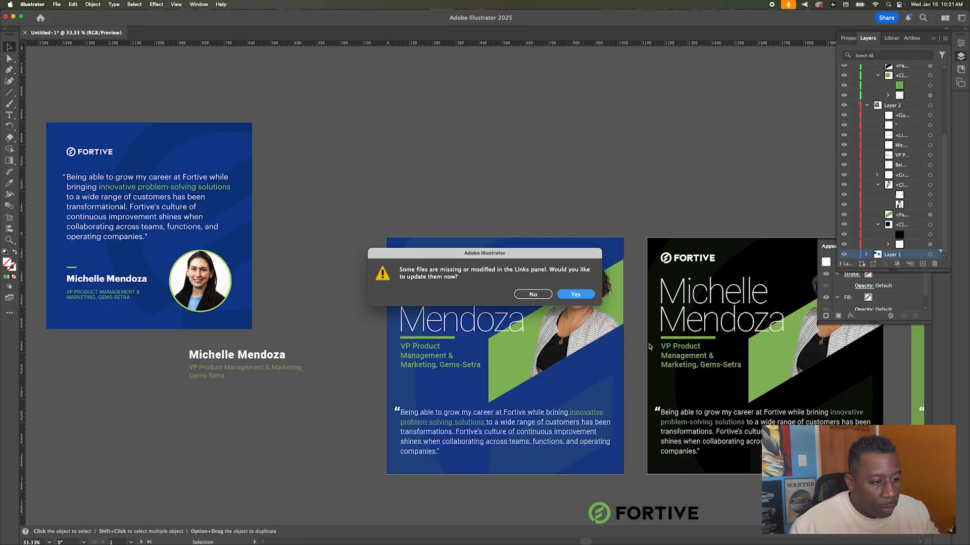
Step: Accept the linked-file update, zoom out to review all three quote cards, then return to Photoshop
key("Return")
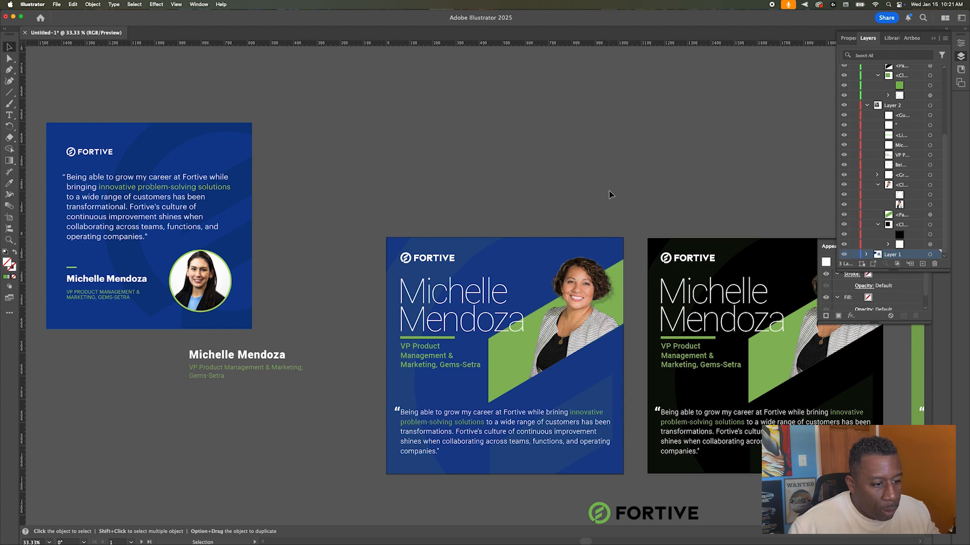
scroll(610, 195, "right", 10)
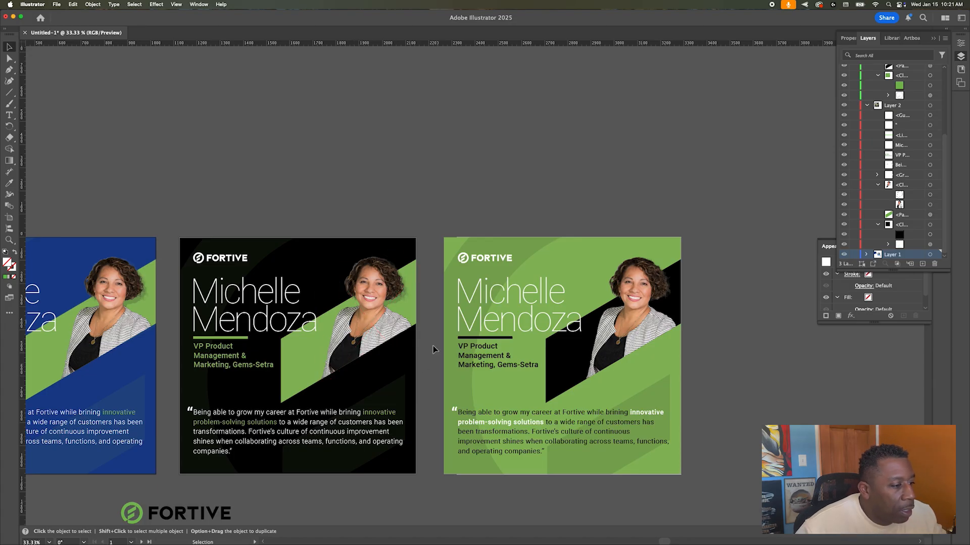
scroll(392, 286, "up", 10)
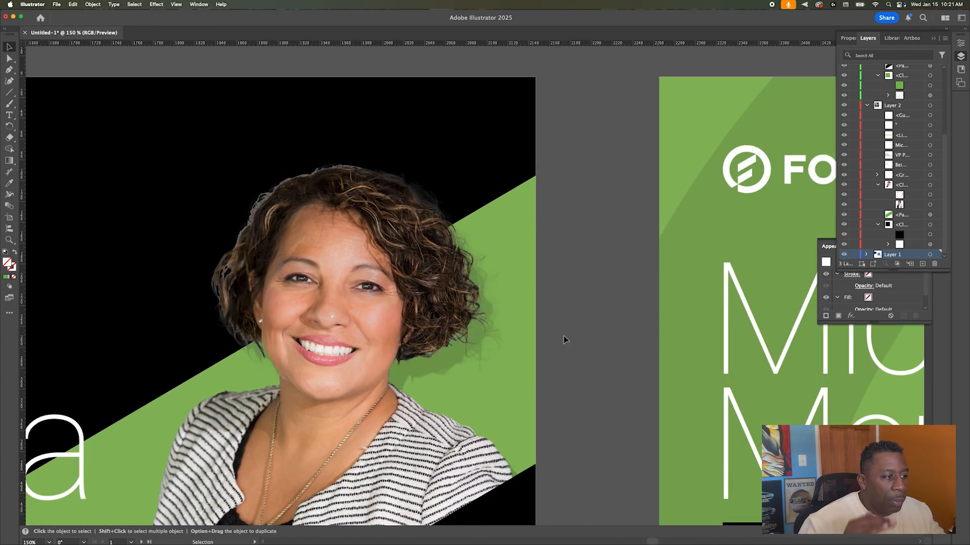
scroll(565, 339, "down", 12)
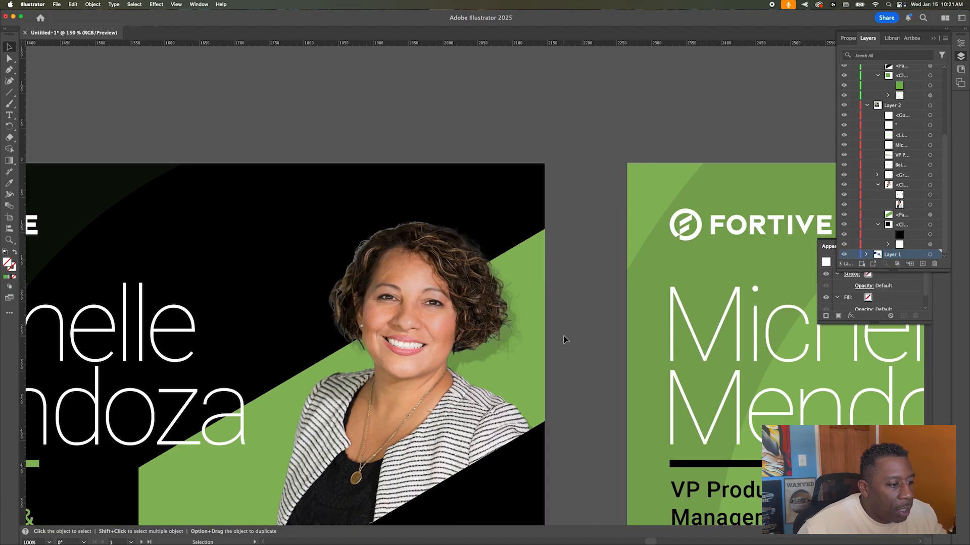
scroll(565, 339, "down", 3)
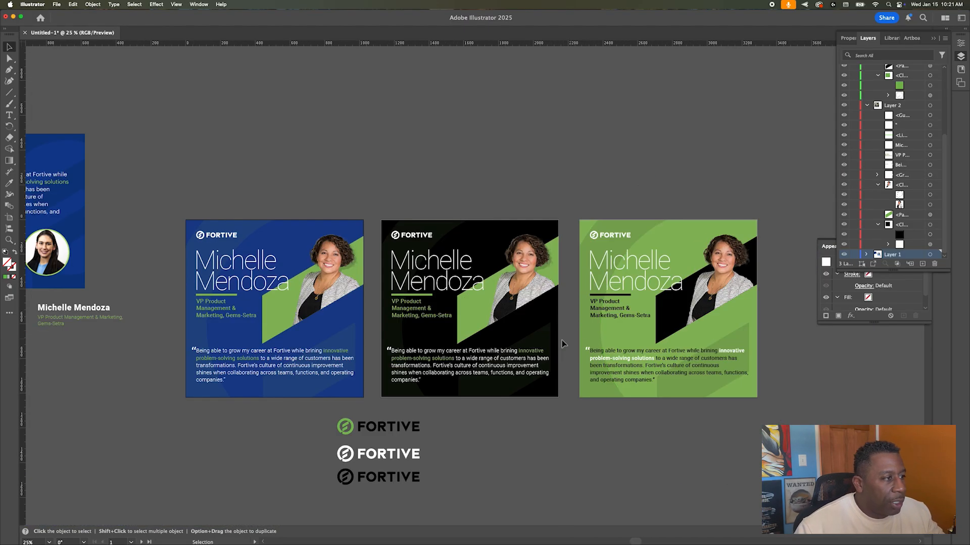
key("a")
key("super+Tab")
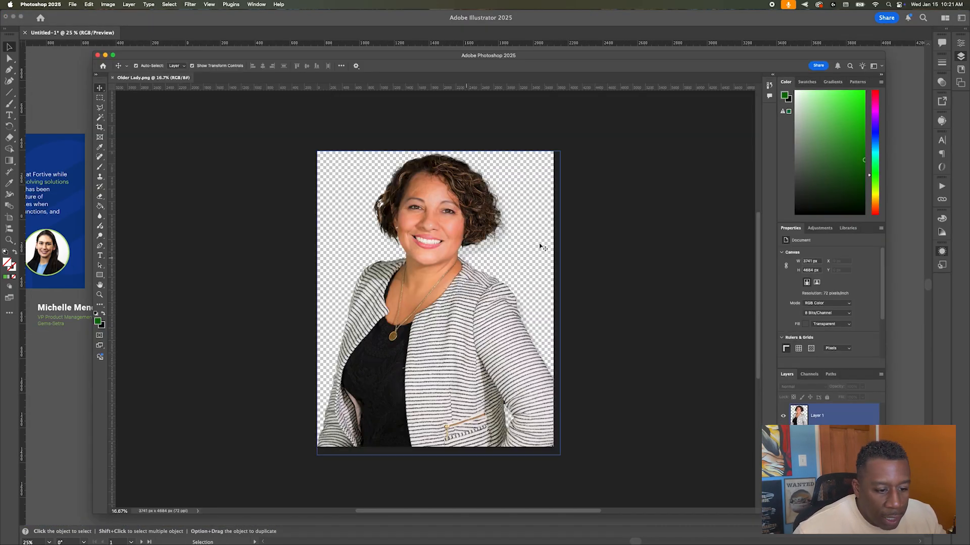
Step: Shorten the portrait's drop shadow distance to 93 px, save, and return to Illustrator
double_click(840, 421)
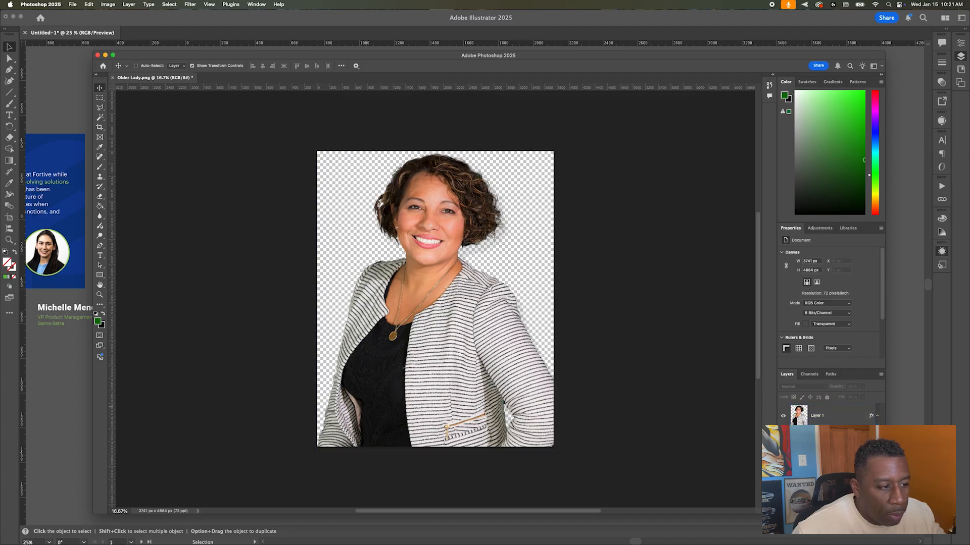
left_click(828, 416)
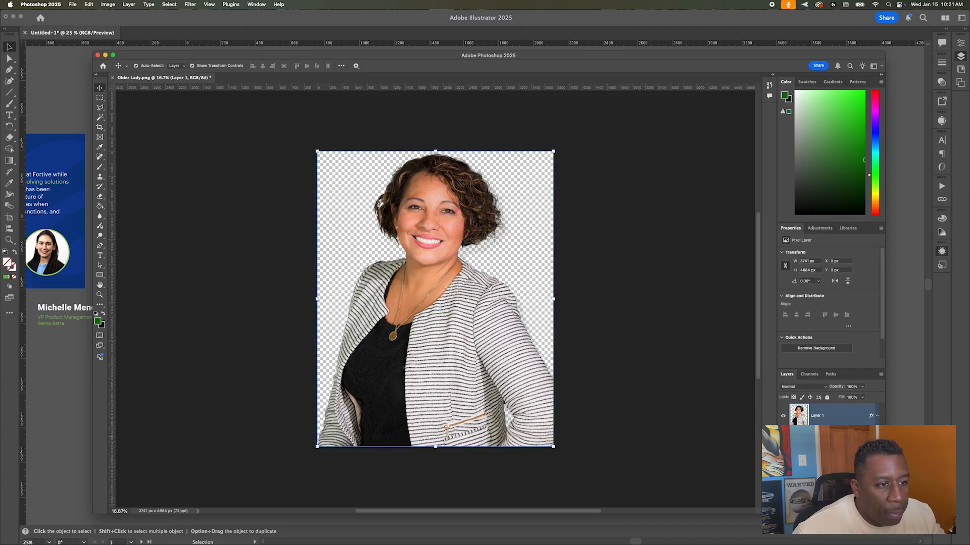
double_click(823, 437)
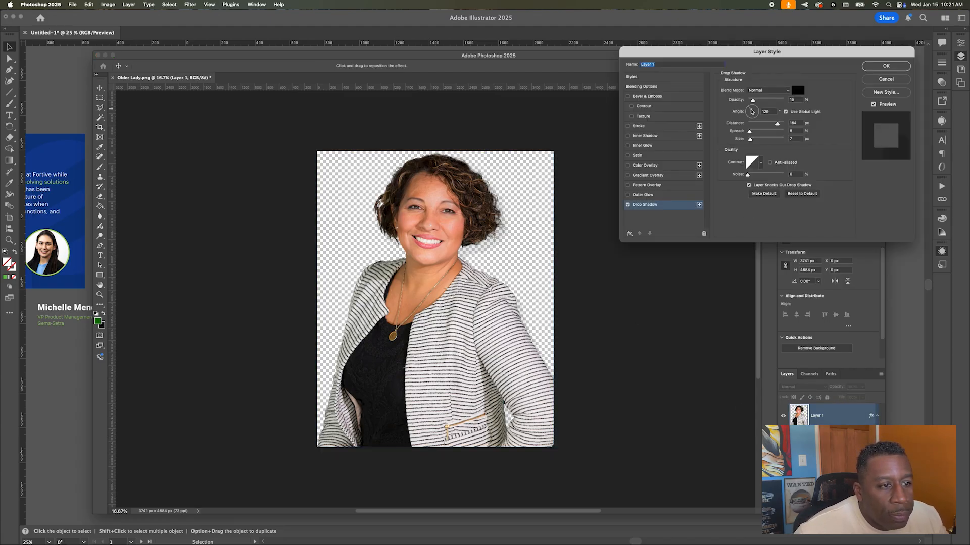
left_click_drag(778, 125, 769, 125)
key("Return")
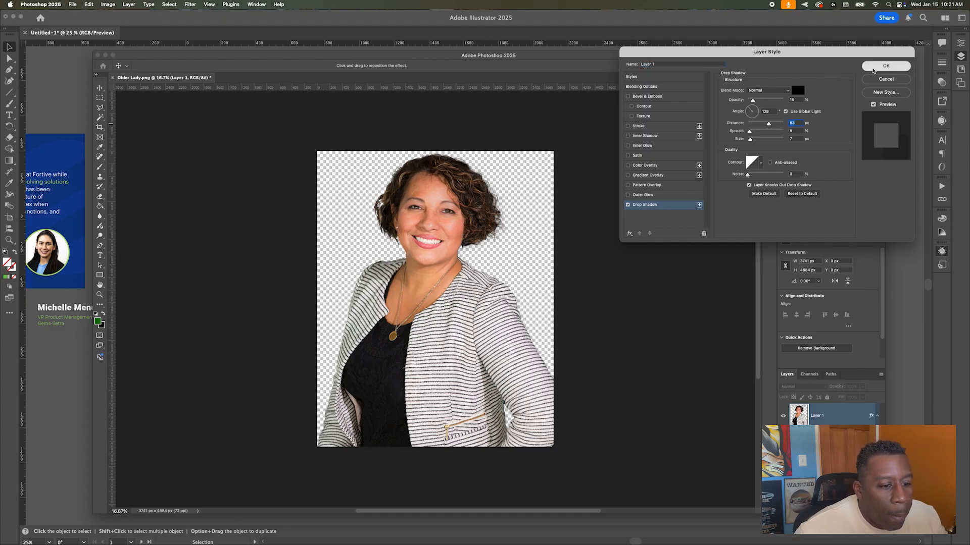
right_click(843, 421)
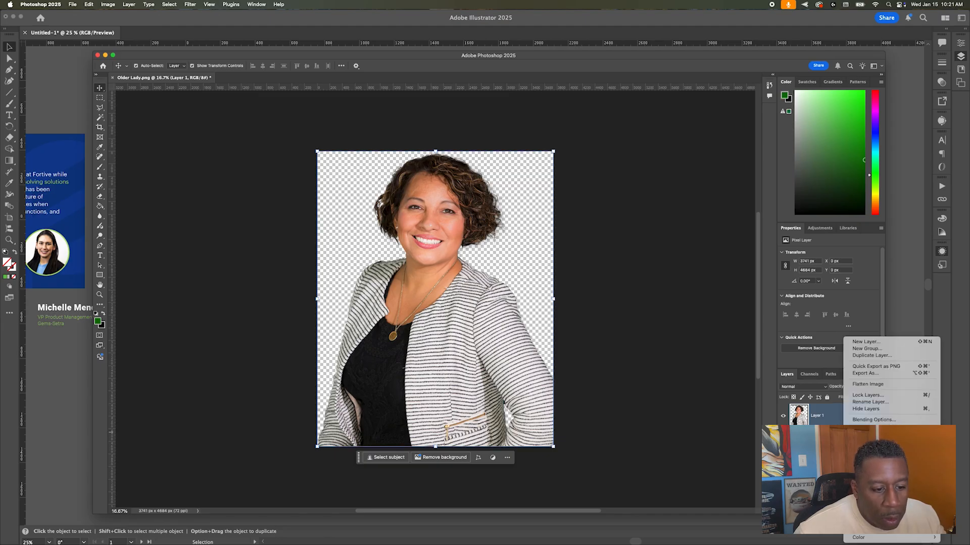
left_click(869, 366)
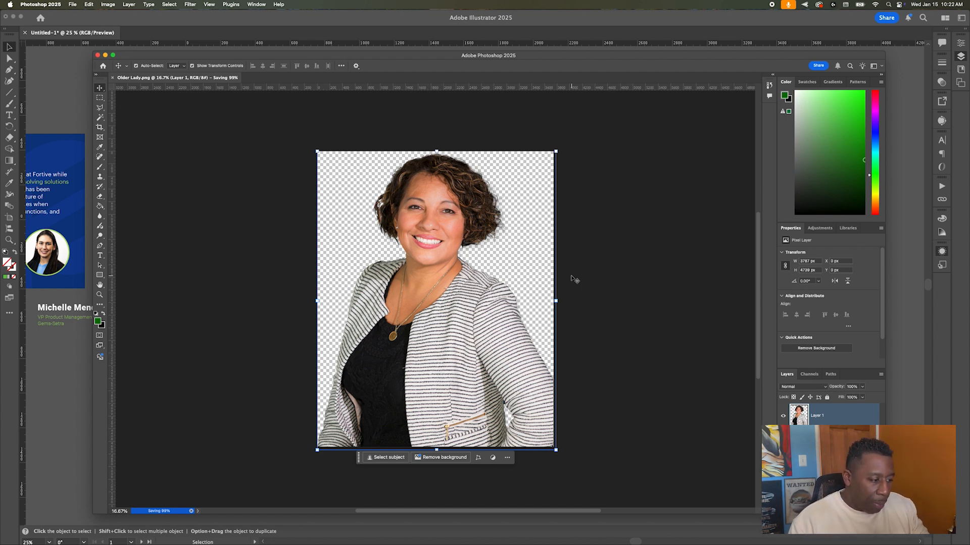
key("super+Tab")
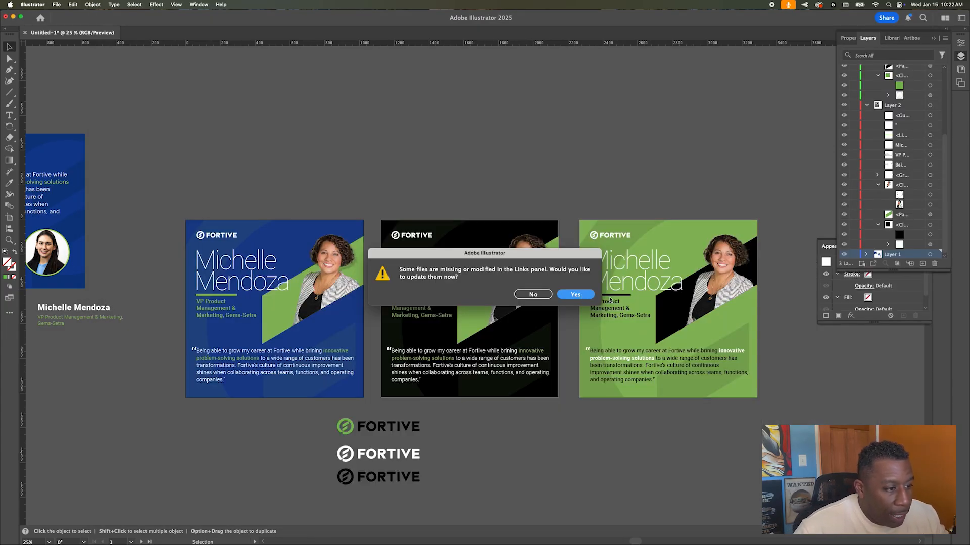
Step: Accept the updated portrait link and review the new shadow on all three cards
key("Return")
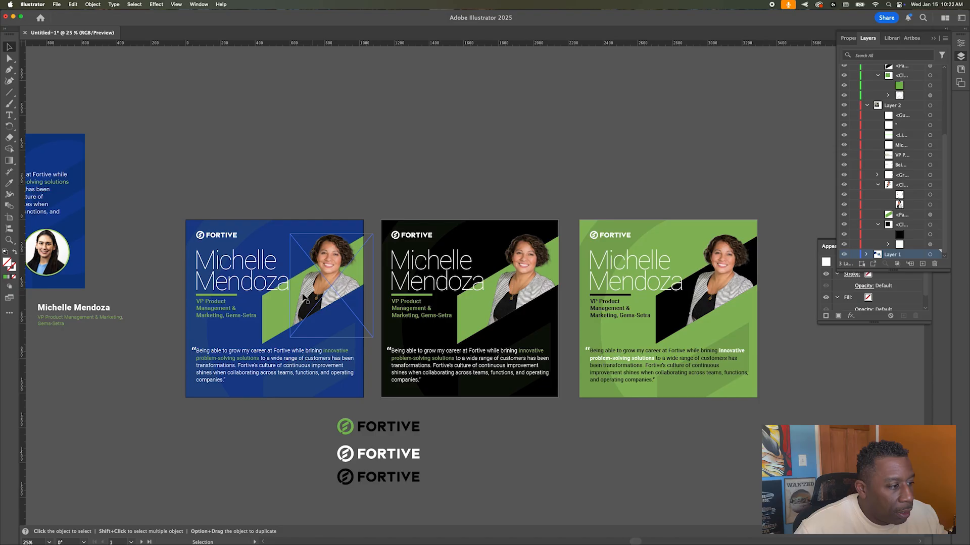
scroll(313, 288, "up", 5)
scroll(313, 289, "up", 3)
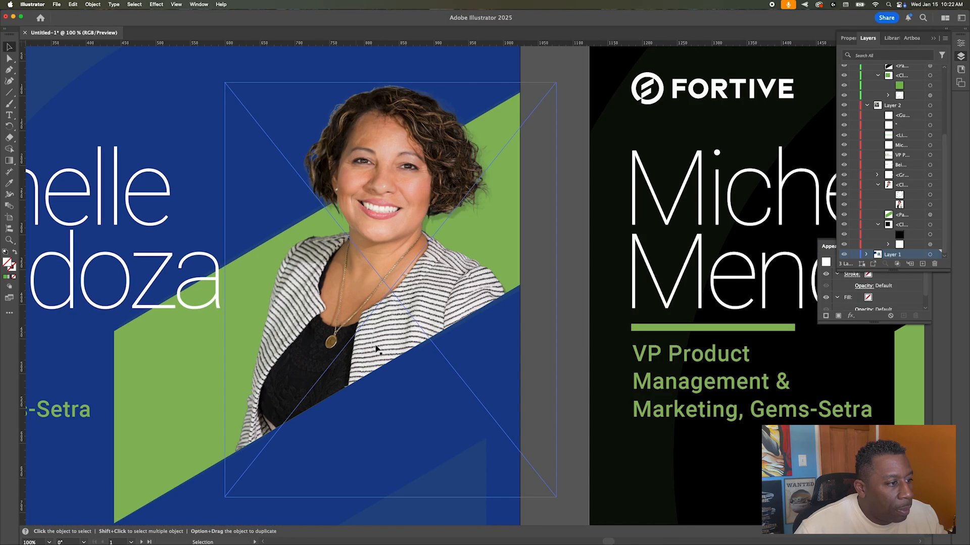
scroll(529, 360, "down", 5)
scroll(556, 361, "down", 2)
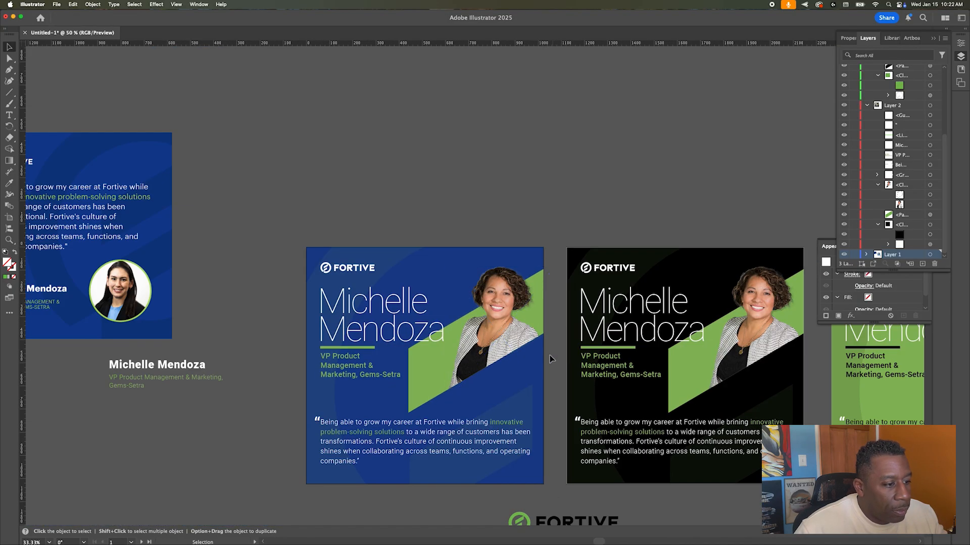
scroll(553, 359, "right", 10)
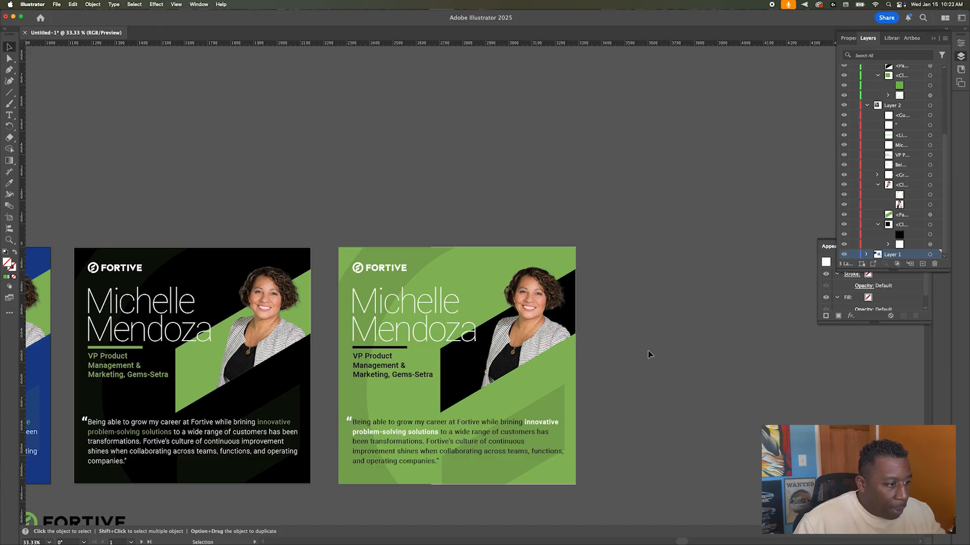
scroll(649, 353, "down", 1)
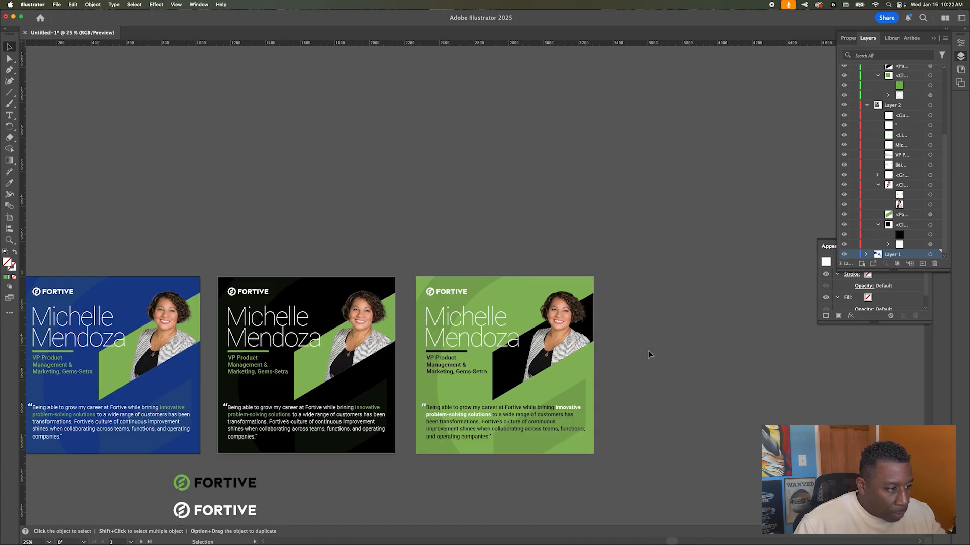
scroll(337, 369, "up", 1)
scroll(336, 370, "down", 3)
scroll(336, 371, "up", 3)
scroll(337, 370, "down", 3)
scroll(336, 370, "up", 1)
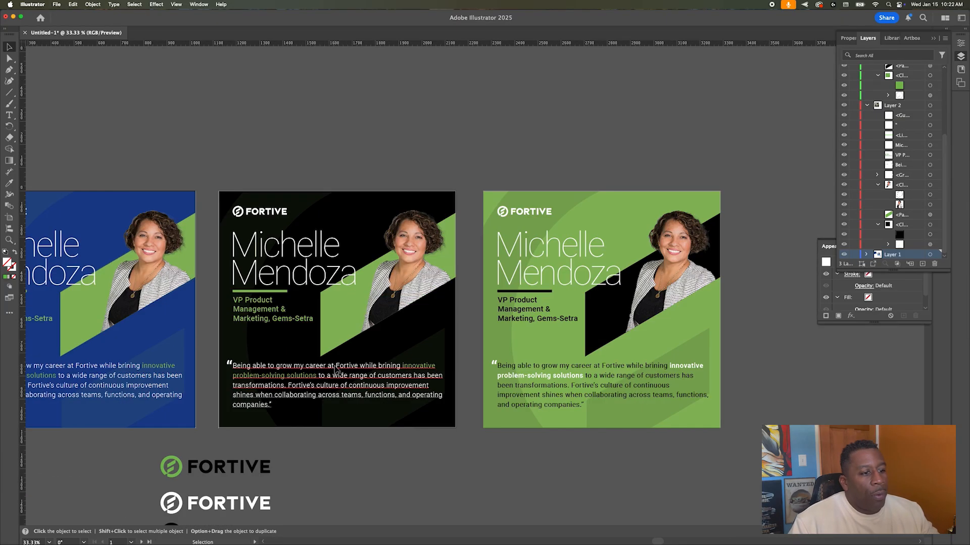
scroll(336, 371, "down", 1)
scroll(336, 370, "up", 1)
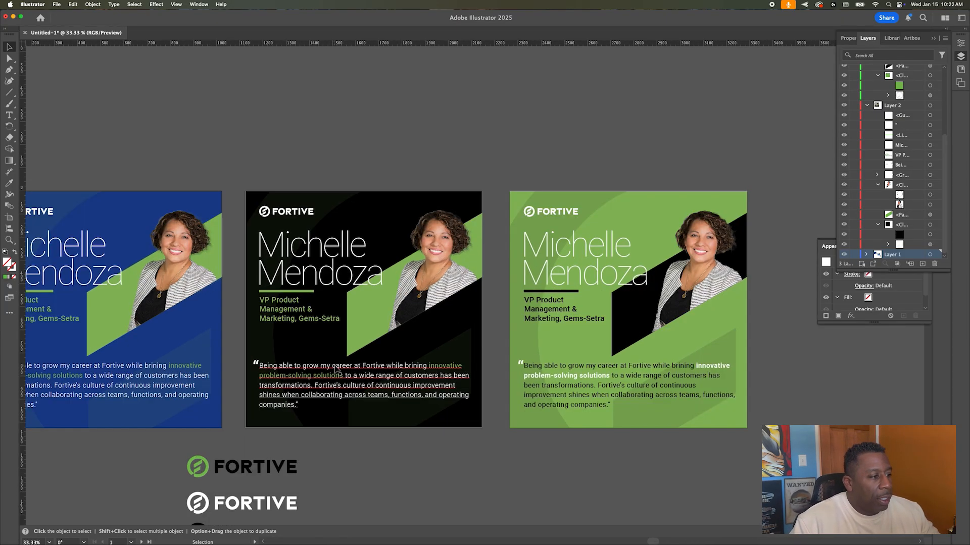
scroll(335, 369, "right", 1)
scroll(335, 370, "left", 3)
left_click(243, 251)
left_click(320, 198)
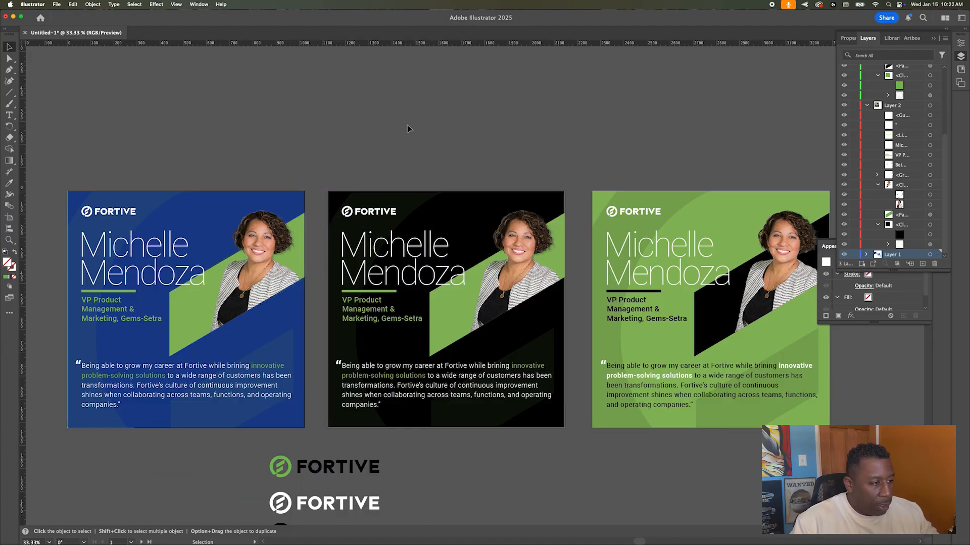
Step: Move the three FORTIVE logos to the far left and Option-drag a blue artboard copy below
scroll(456, 160, "down", 1)
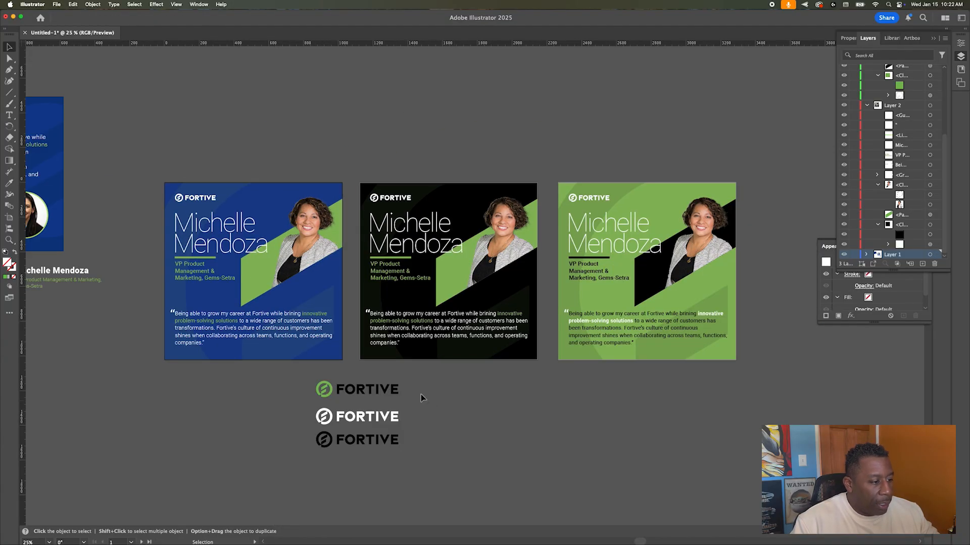
left_click(361, 425)
mouse_move(378, 418)
left_mouse_down()
mouse_move(40, 420)
mouse_move(61, 396)
mouse_move(36, 406)
left_mouse_up()
left_click(256, 390)
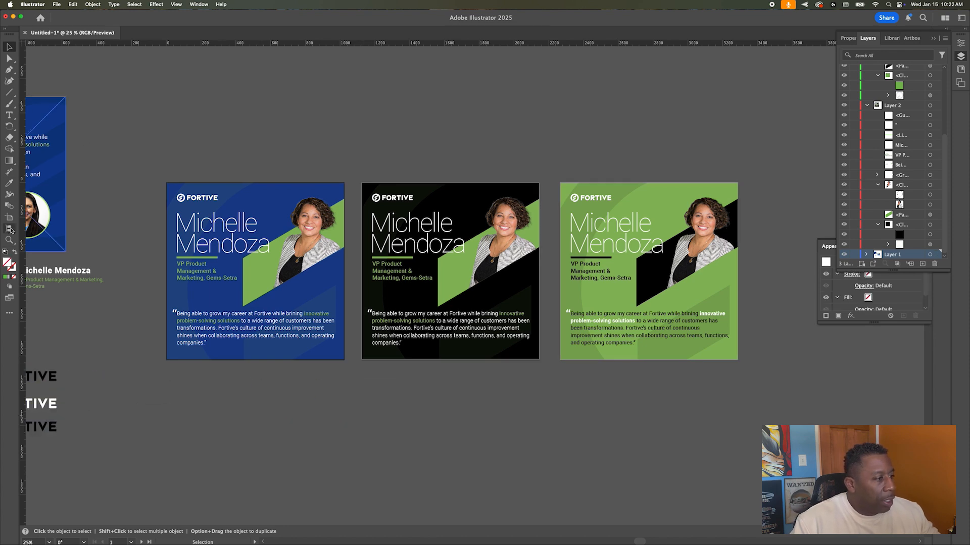
left_click(10, 230)
left_click_drag(249, 205, 248, 424)
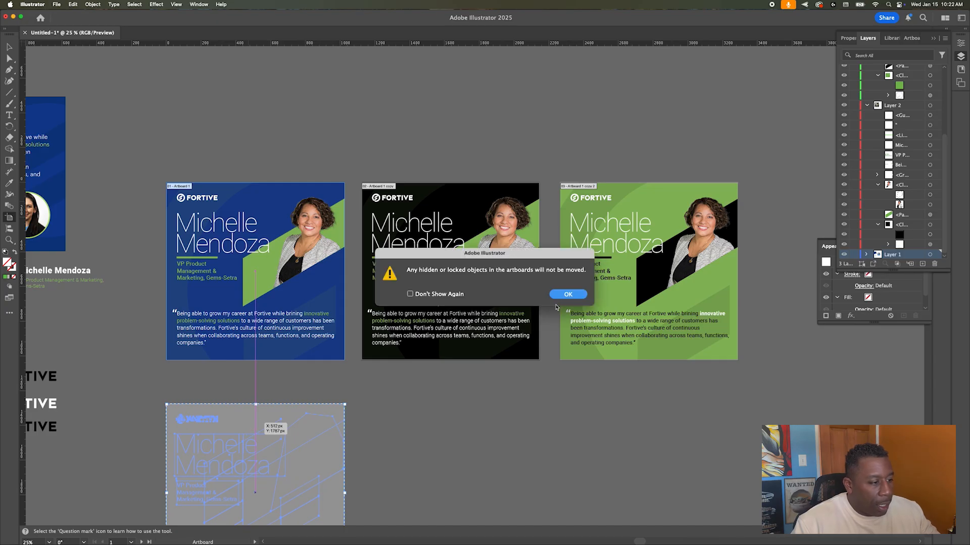
Step: Dismiss the hidden-objects warning and choose Relink for the copied blue card's portrait
left_click(567, 294)
scroll(299, 319, "down", 5)
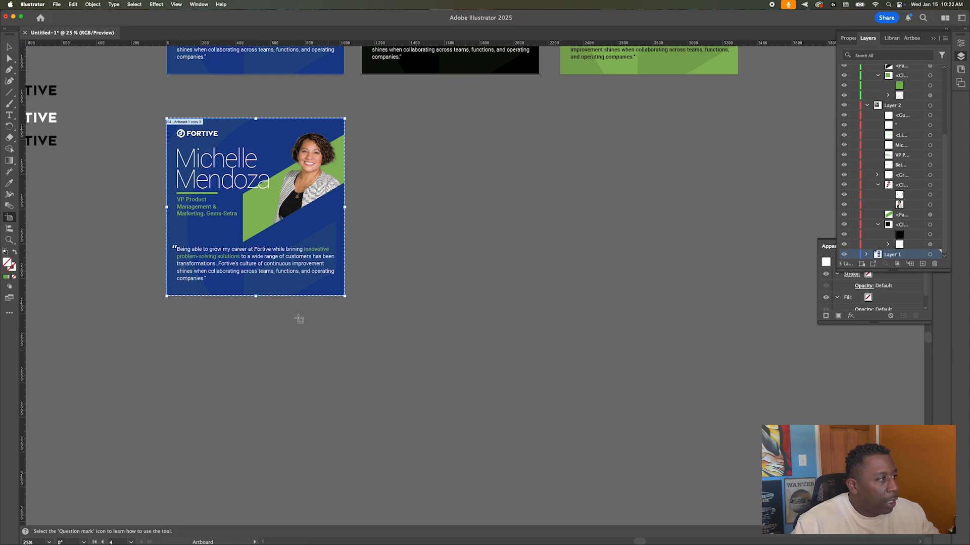
left_click(9, 46)
left_click(313, 159)
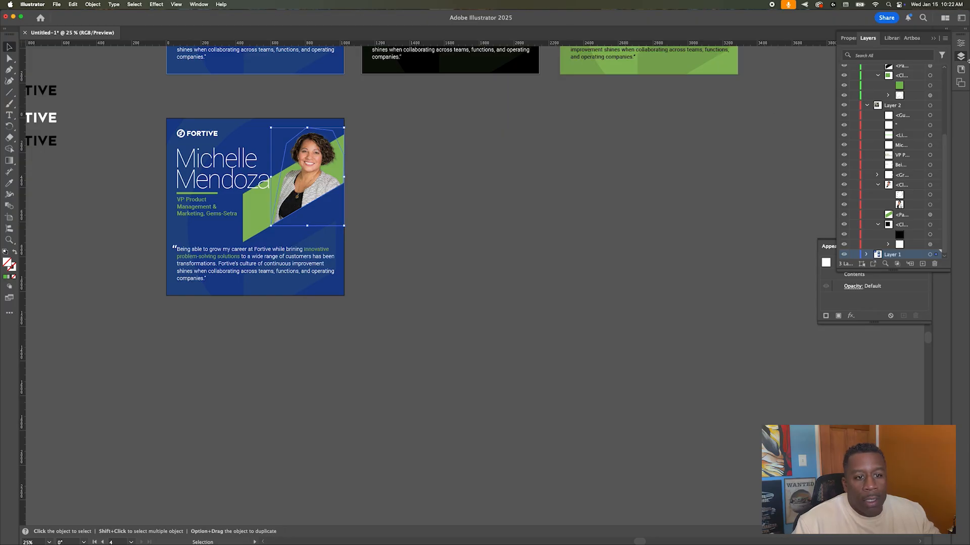
double_click(930, 37)
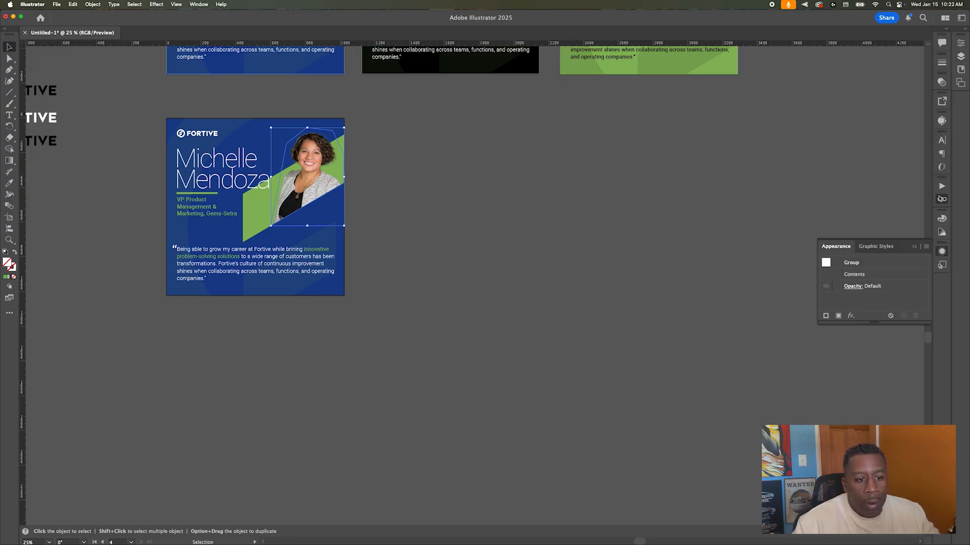
left_click(940, 199)
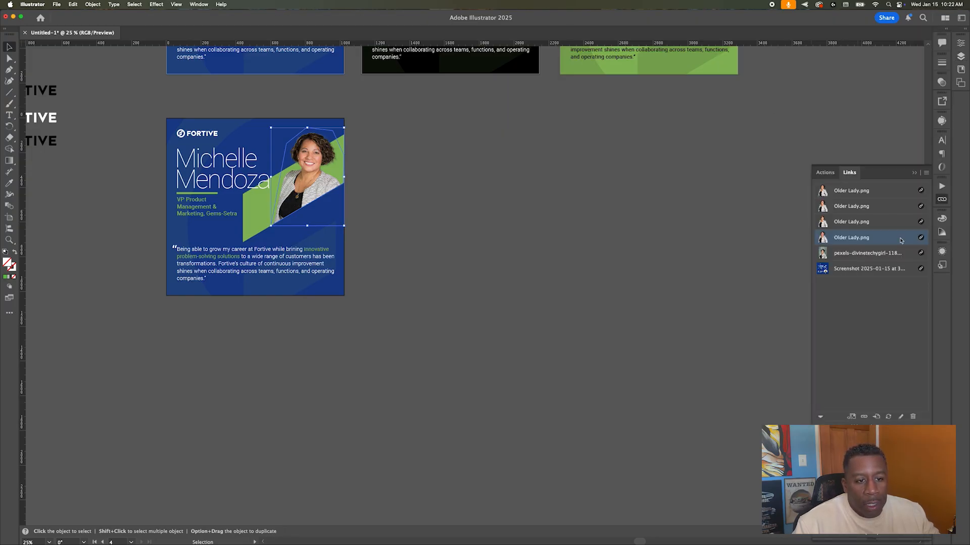
left_click(925, 173)
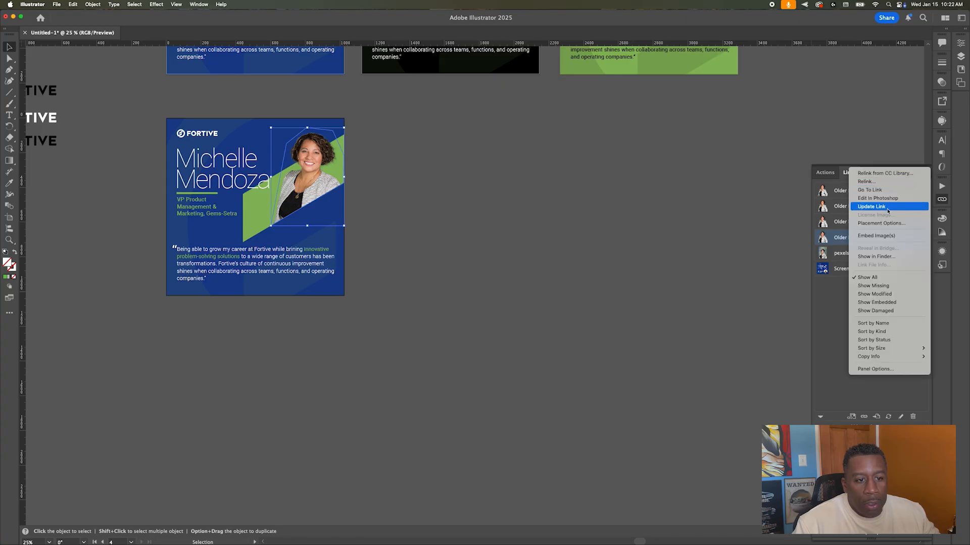
left_click(905, 183)
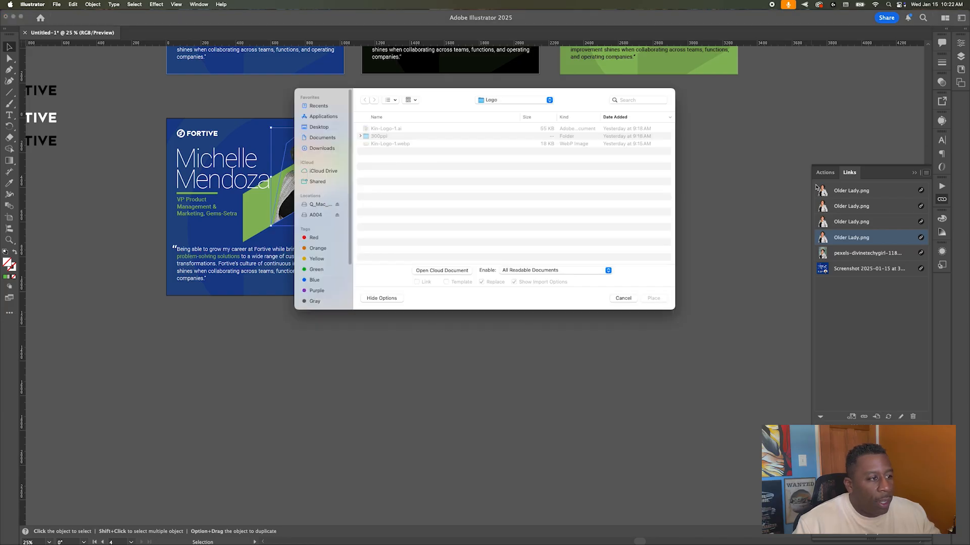
Step: Browse to Fortive > images > edited and relink to Black man multicolored shirt.png
left_click(507, 99)
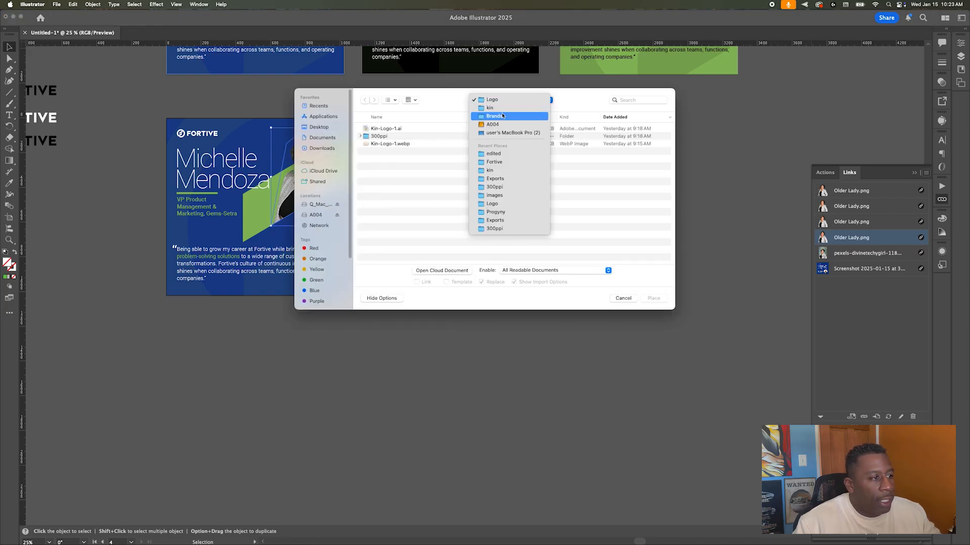
left_click(498, 117)
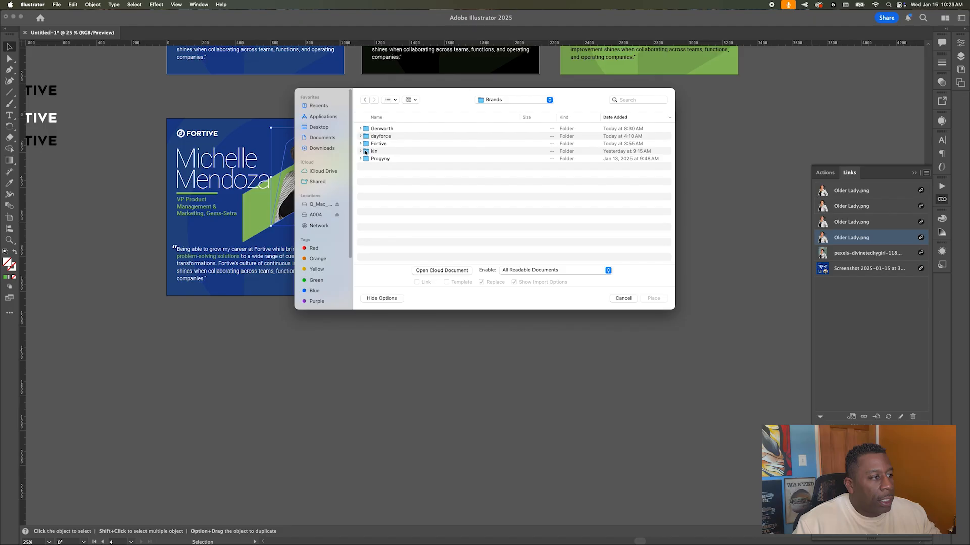
double_click(378, 144)
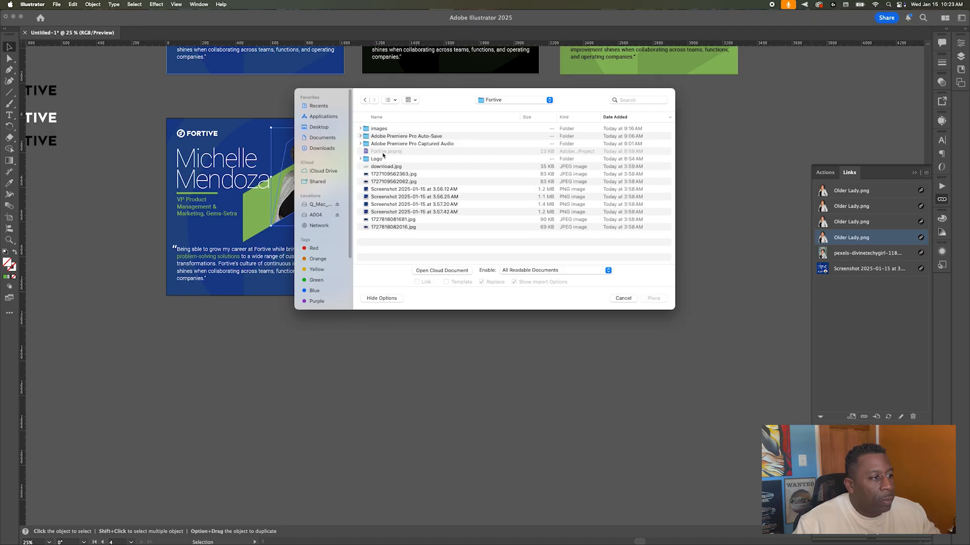
left_click(360, 128)
left_click(366, 136)
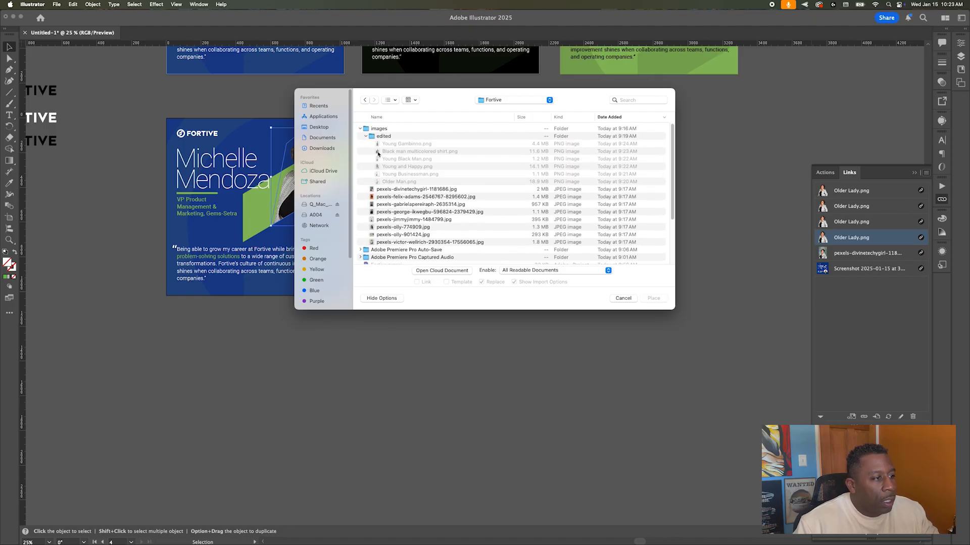
left_click(403, 144)
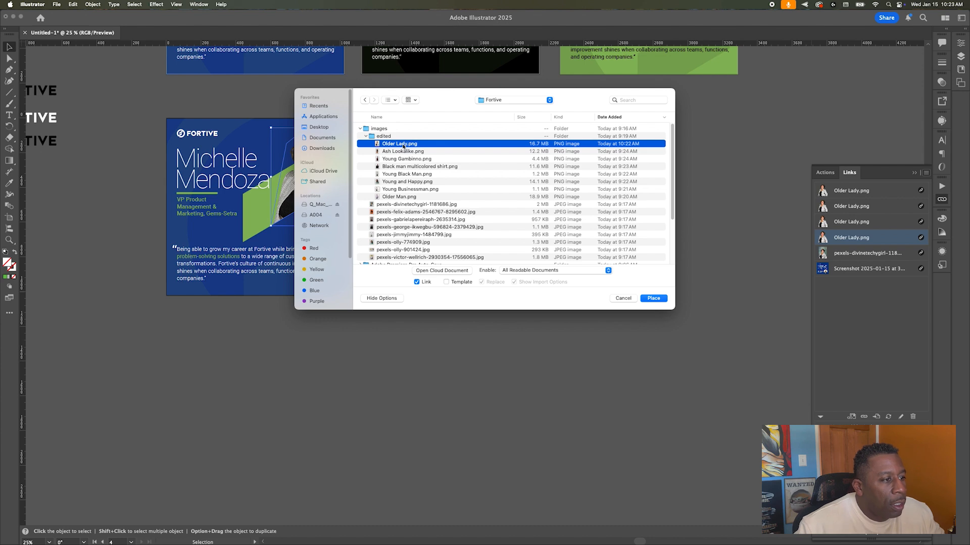
key("space")
key("Down")
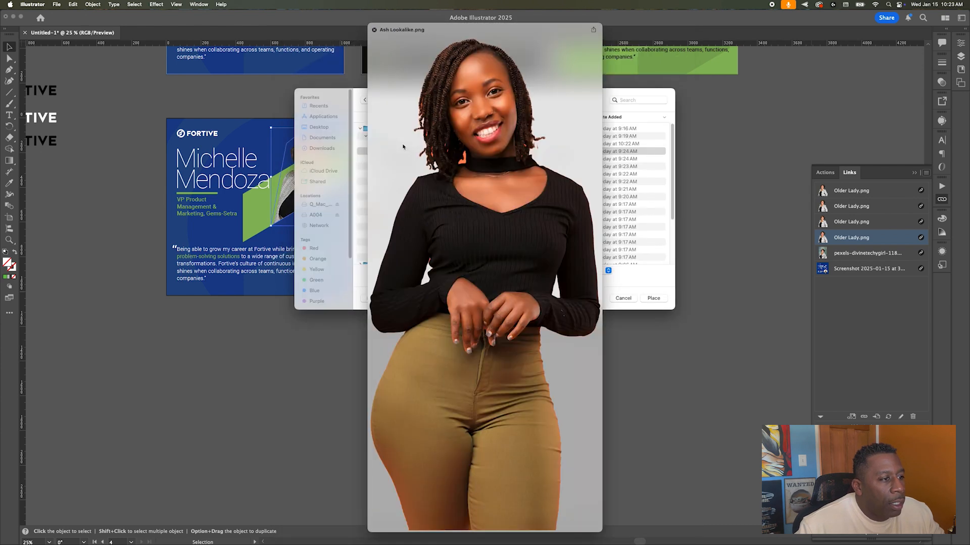
key("Down")
key("Down")
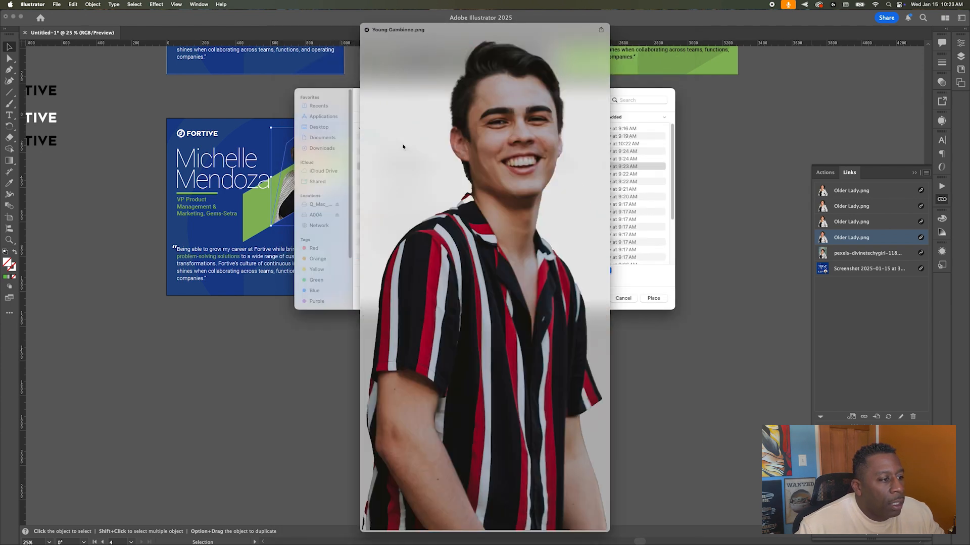
key("space")
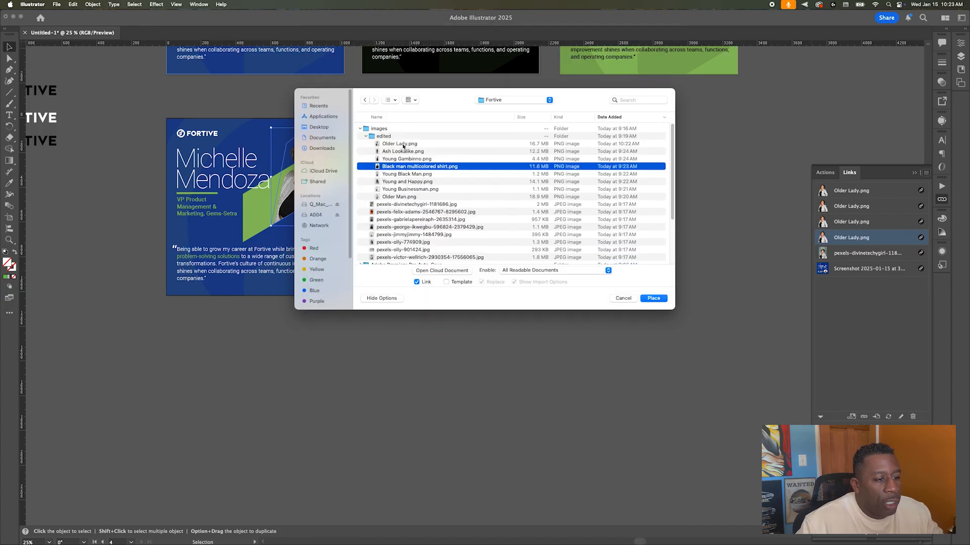
key("Return")
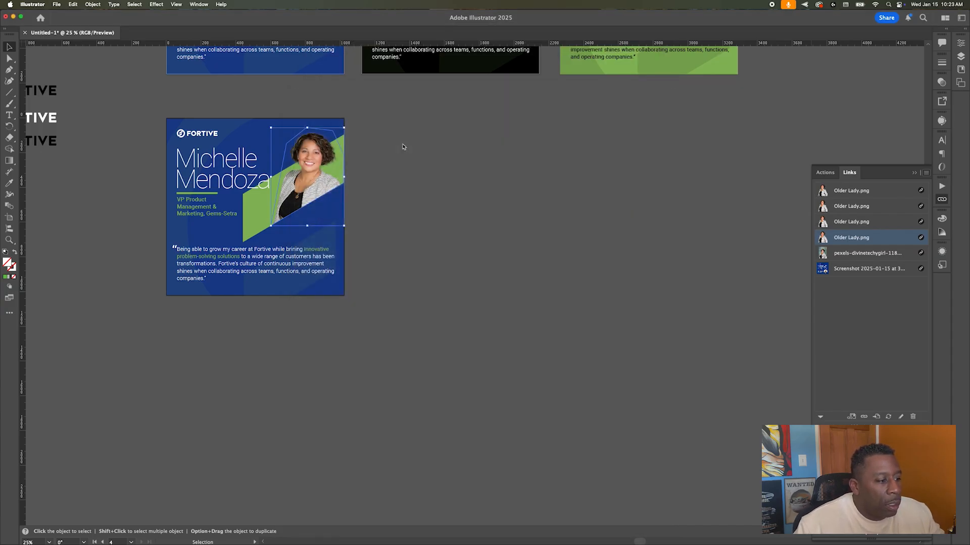
scroll(478, 222, "up", 5)
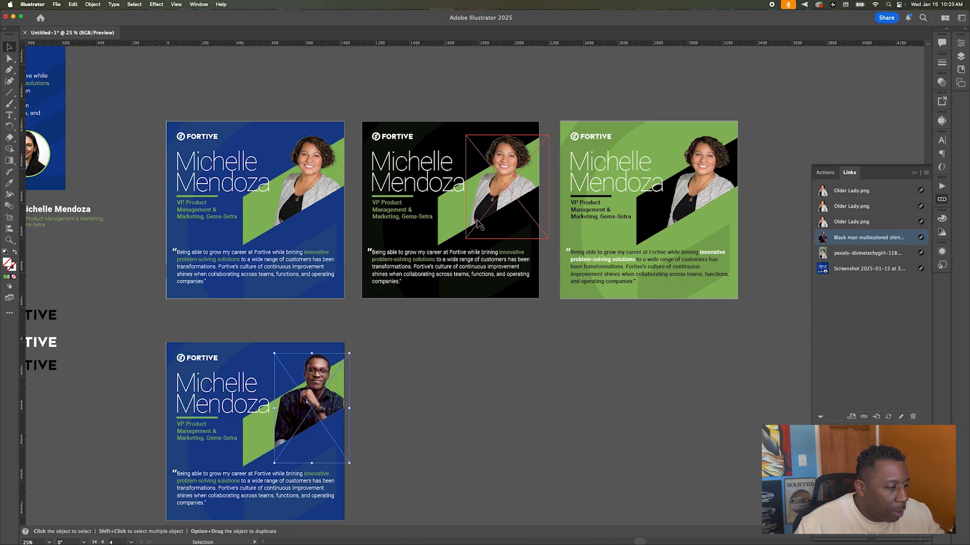
Step: Stretch the blue card photo's clipping path anchors out to the card's edges
left_click(407, 344)
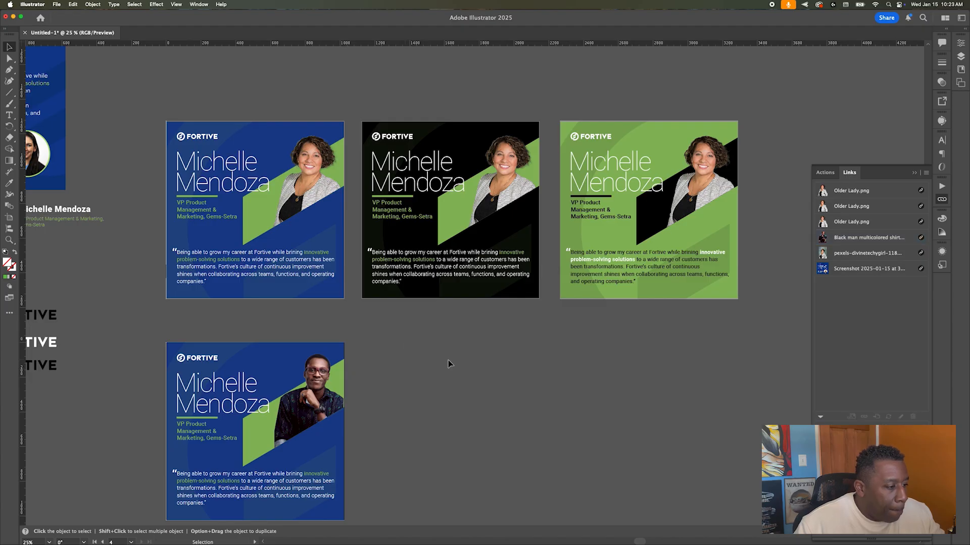
scroll(216, 438, "up", 1)
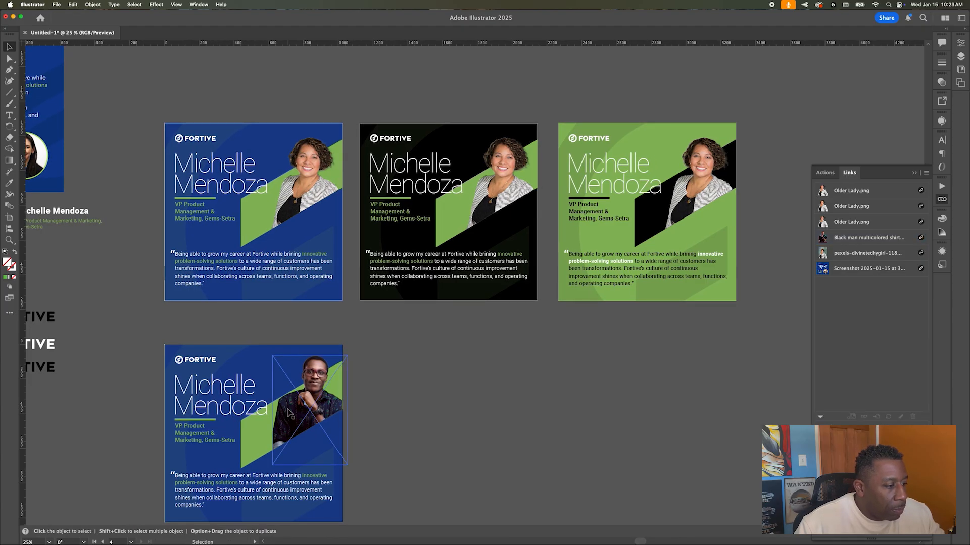
scroll(288, 414, "up", 4)
scroll(287, 410, "down", 2)
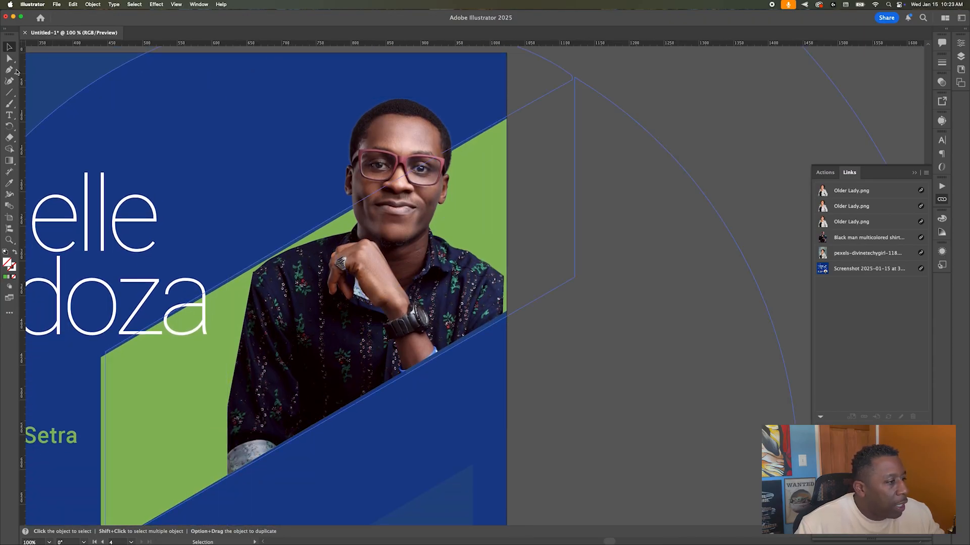
left_click(8, 59)
left_click(255, 277)
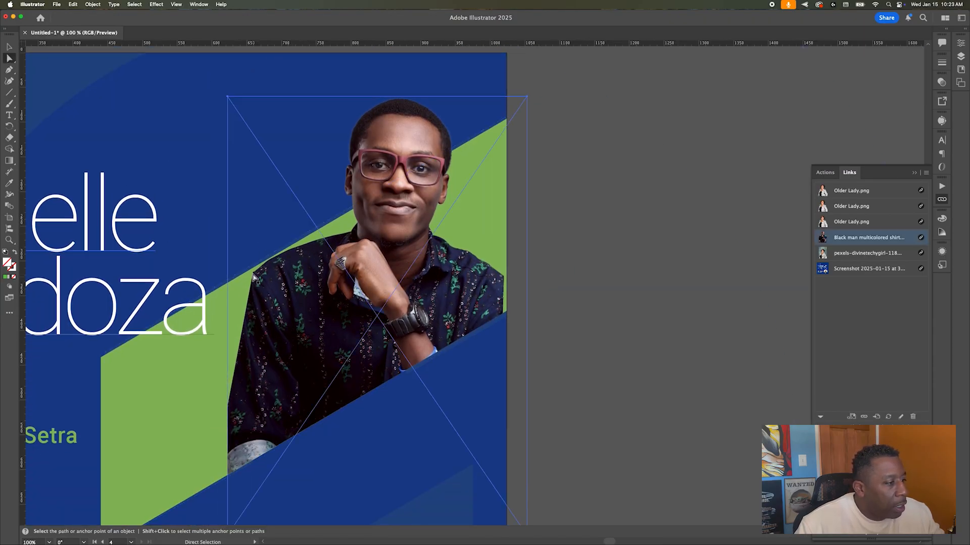
left_click(253, 275)
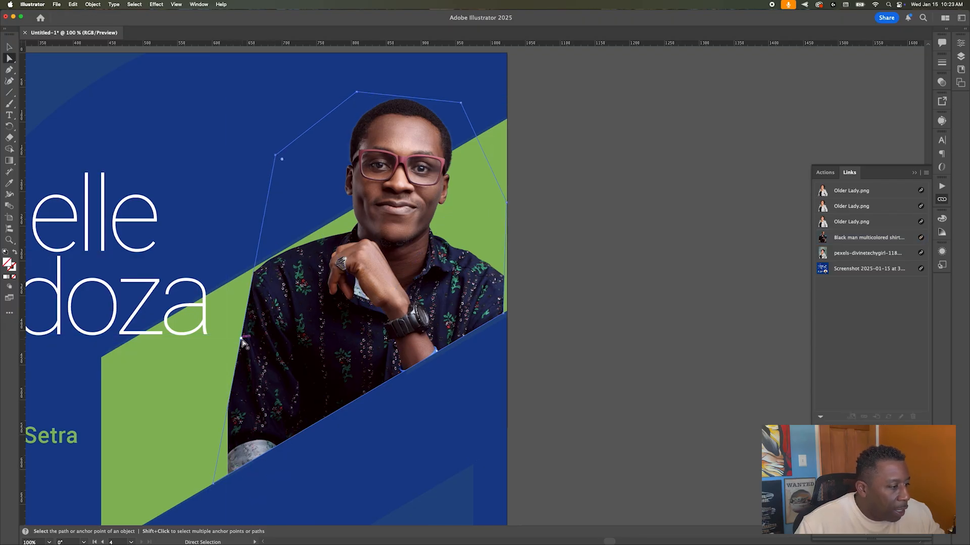
left_click_drag(241, 339, 213, 335)
left_click_drag(507, 203, 506, 262)
scroll(502, 312, "up", 5)
left_click_drag(511, 317, 533, 303)
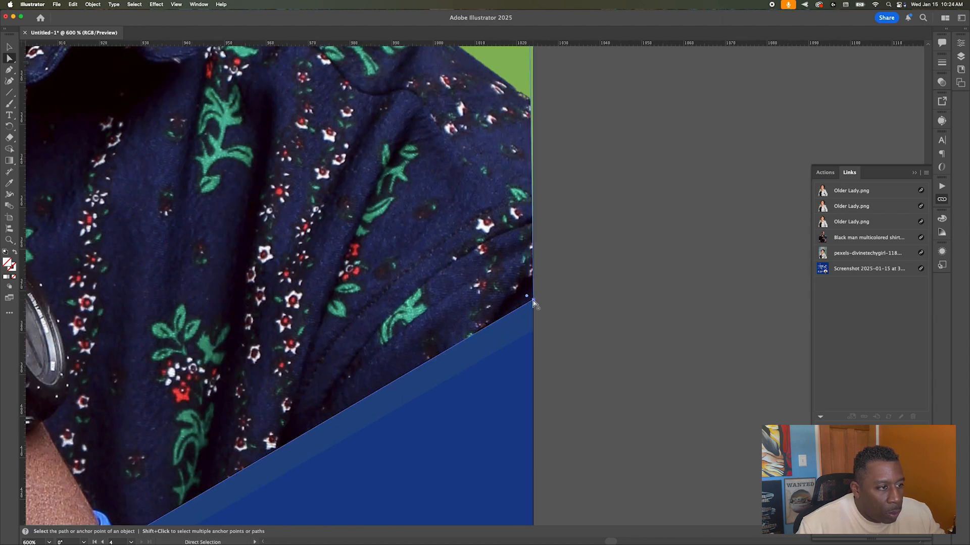
scroll(534, 303, "up", 4)
left_click_drag(529, 143, 532, 161)
scroll(671, 216, "down", 5)
key("v")
Step: Expand the card's layer group in the Layers panel and inspect its background contents
left_click(352, 72)
left_click(960, 56)
scroll(901, 151, "down", 5)
left_click(929, 194)
left_click(716, 223)
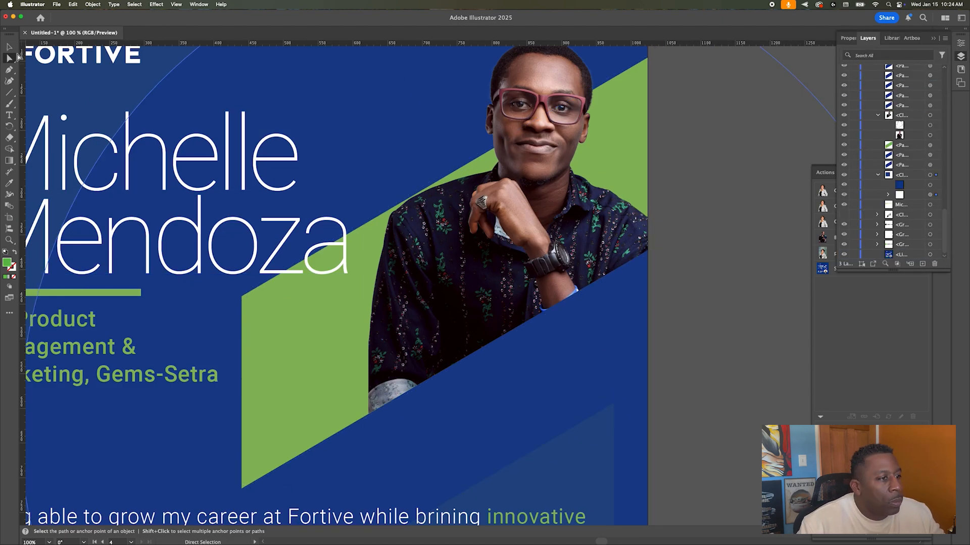
scroll(442, 163, "down", 4)
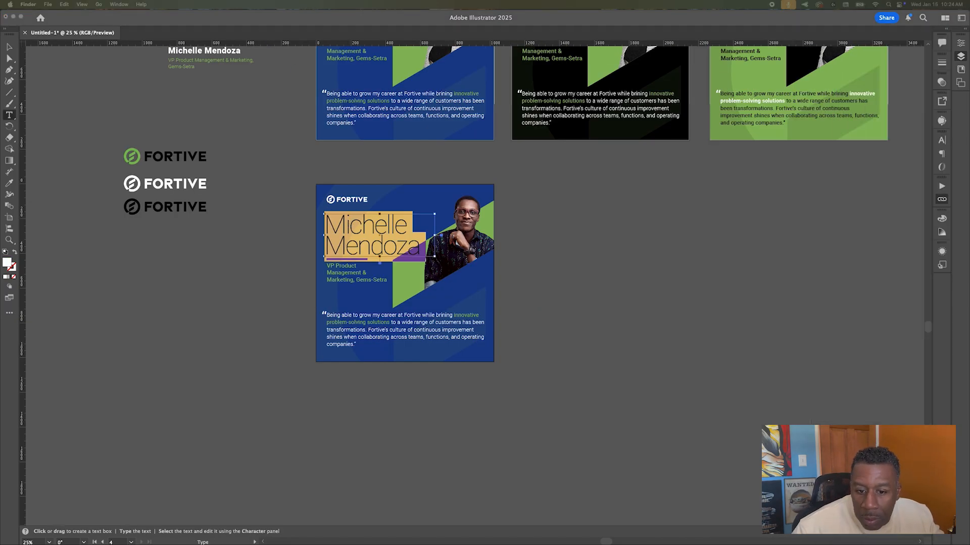
Step: Retype the blue card's name as the new person's name and change the title VP to 'President,'
key("space")
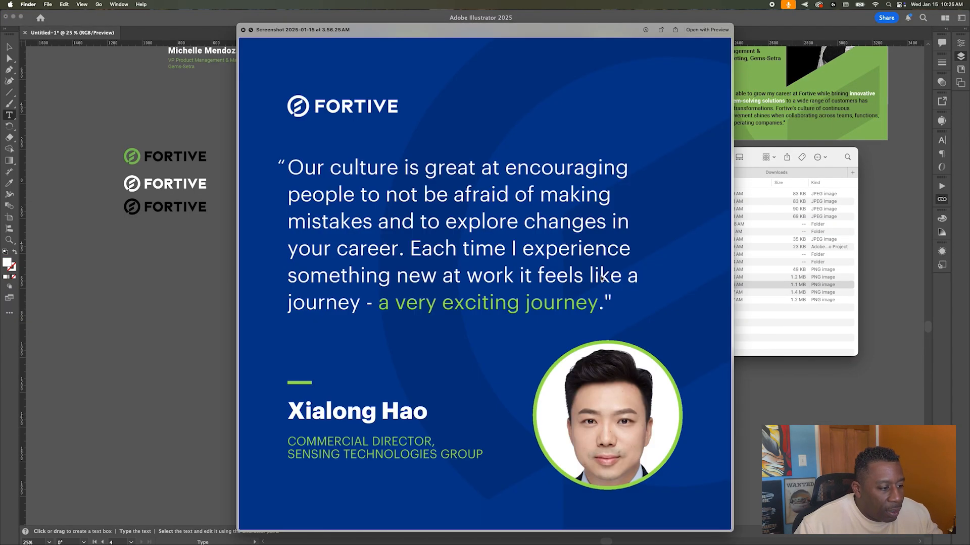
key("space")
key("super+Tab")
double_click(330, 266)
type("President,")
key("Escape")
left_click(277, 238)
Step: Duplicate the black card's artboard below the originals with the Artboard tool
scroll(277, 238, "up", 4)
scroll(277, 239, "right", 5)
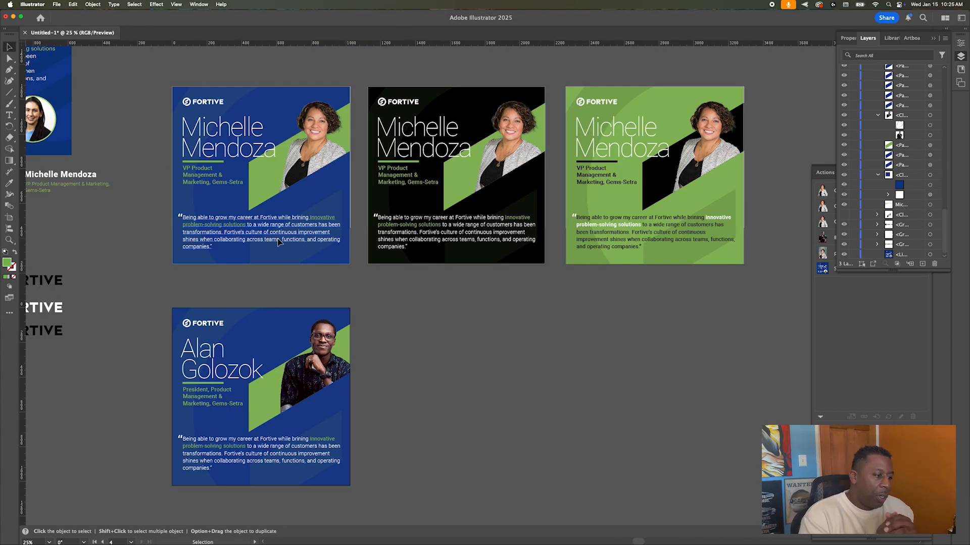
key("shift+o")
scroll(456, 151, "up", 1)
left_click_drag(467, 108, 467, 331, "alt")
Step: Relink the new black card's photo to Young and Happy.png via the Links panel
key("v")
left_click(507, 356)
left_click(933, 38)
left_click(925, 172)
left_click(359, 128)
left_click(397, 159)
key("space")
key("Down")
key("Down")
key("Down")
key("space")
key("Return")
scroll(548, 333, "up", 4)
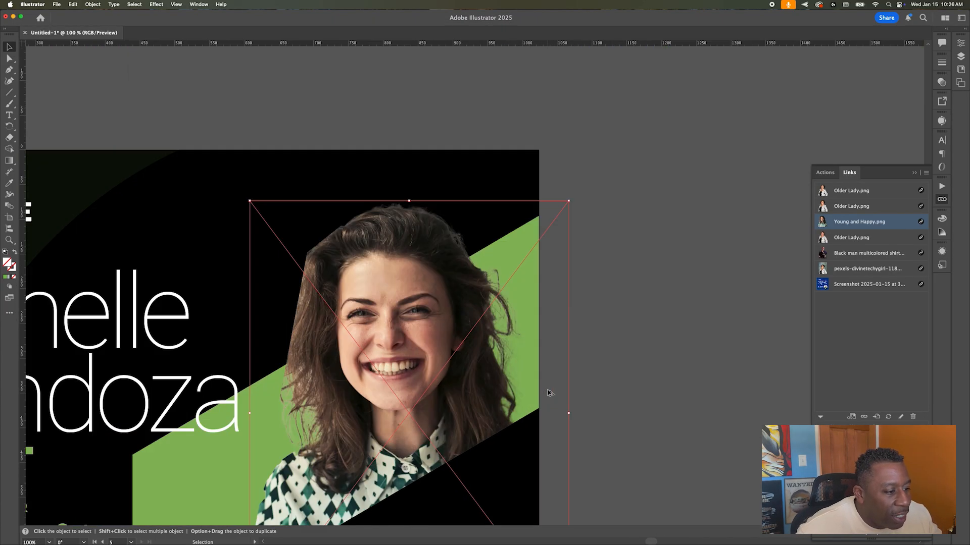
Step: Relink the lower card's photo again, previewing and choosing a portrait from the file list
scroll(548, 391, "down", 4)
left_click(925, 172)
left_click(868, 181)
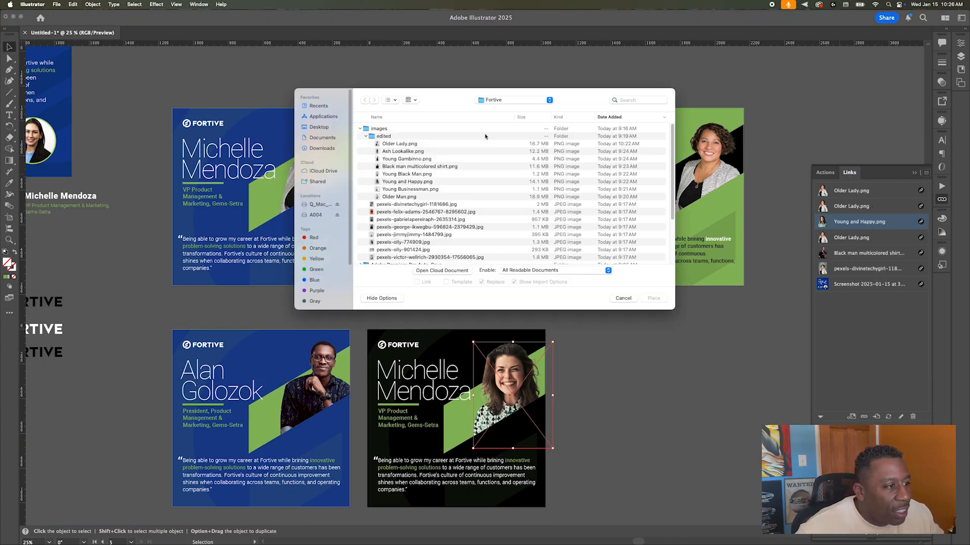
left_click(403, 153)
key("space")
key("Down")
key("Down")
key("Down")
key("Down")
key("Down")
key("space")
key("Up")
key("Return")
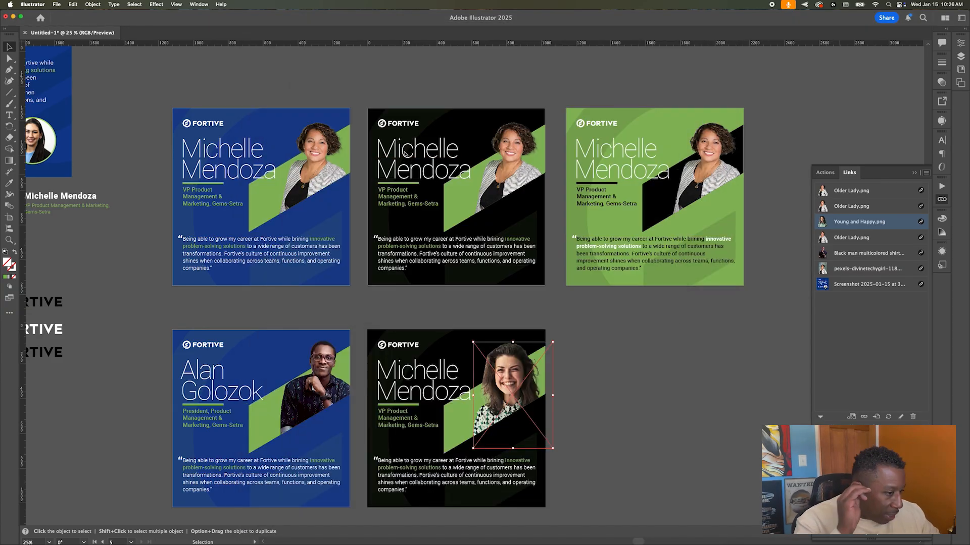
key("super+=")
key("super+=")
key("super+=")
Step: Enlarge the clipping path upward and nudge the woman's photo up so her hair shows
left_click_drag(458, 236, 441, 221)
left_click(537, 267)
key("shift+Up")
key("shift+Up")
key("shift+Up")
key("shift+Up")
left_click(513, 194)
left_click_drag(513, 194, 512, 177)
Step: Replace the name on the lower black card with the new person's name
key("super+minus")
left_click(259, 278)
key("super+Tab")
left_click(603, 300)
key("space")
key("space")
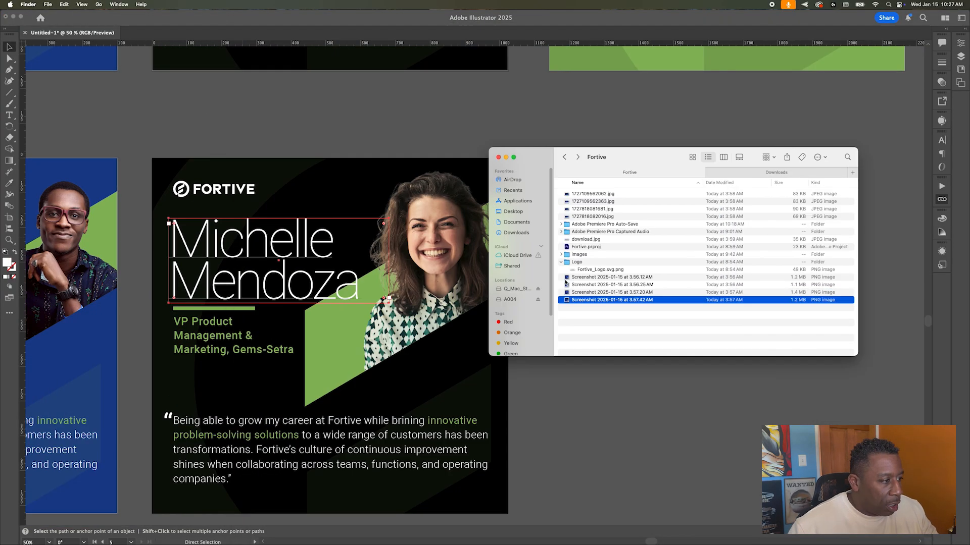
key("super+Tab")
triple_click(243, 242)
key("Escape")
Step: Retype the job title as 'Director of Demand Management, PASCI EMC', checking the reference screenshot
key("super+Tab")
key("space")
key("space")
key("super+Tab")
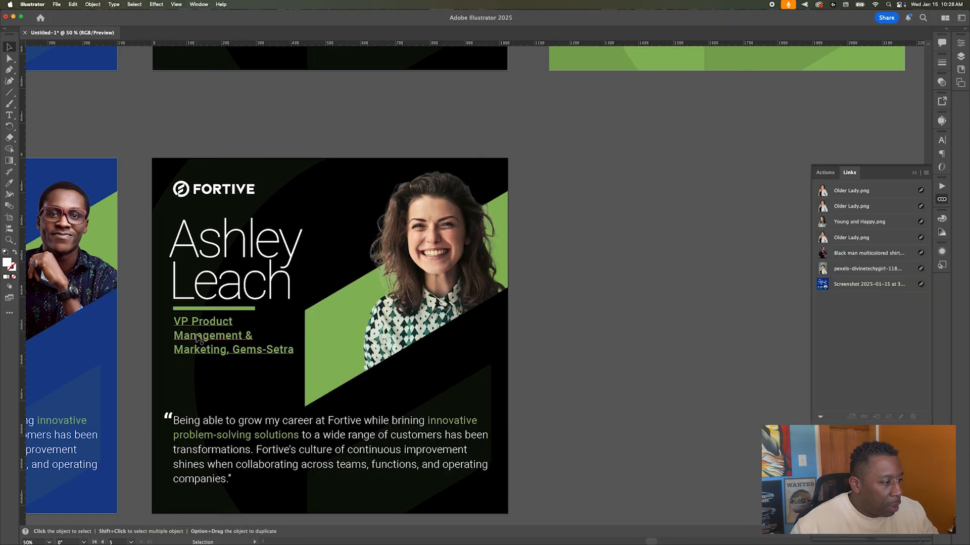
triple_click(198, 336)
type("Director of Demand Management")
key("super+Tab")
key("space")
key("super+Tab")
type(", PASC")
key("super+Tab")
key("space")
key("super+Tab")
type("I")
key("super+Tab")
key("space")
key("super+Tab")
type("EMC")
Step: Fit the job title's text box to its contents and deselect it
key("Escape")
double_click(235, 385)
key("Escape")
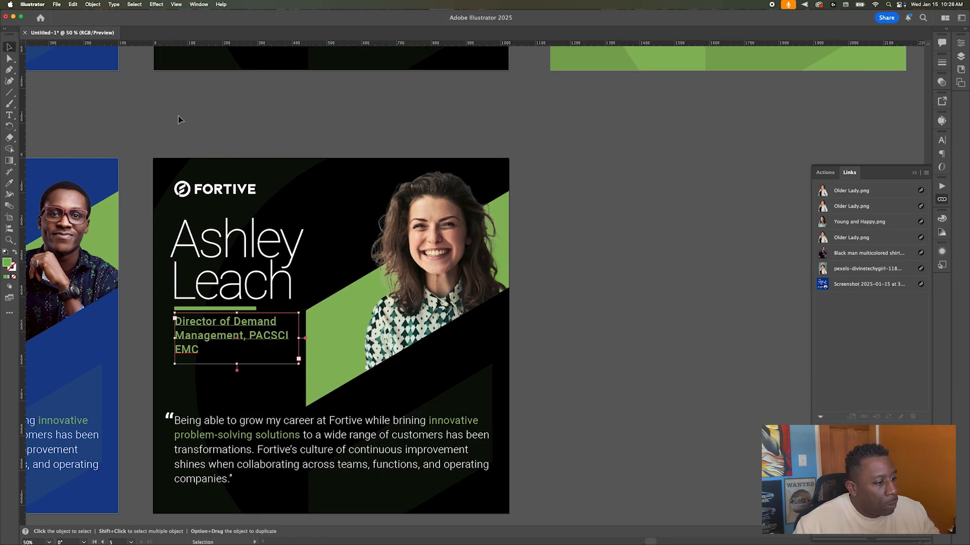
left_click(177, 116)
scroll(620, 265, "down", 2)
scroll(620, 265, "up", 3)
scroll(620, 265, "down", 1)
scroll(620, 263, "down", 1)
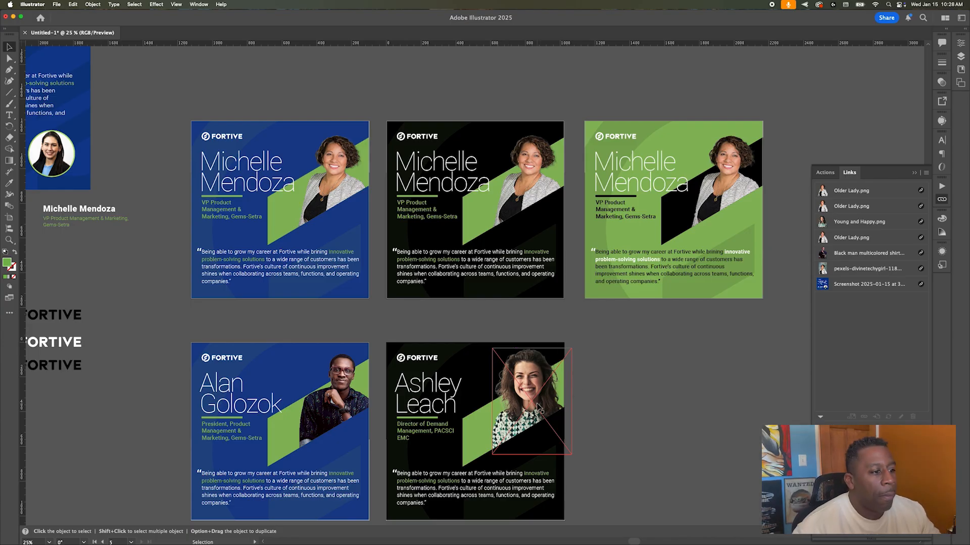
Step: Review all five testimonial cards, then display them full-screen with View > Presentation Mode
scroll(484, 253, "right", 1)
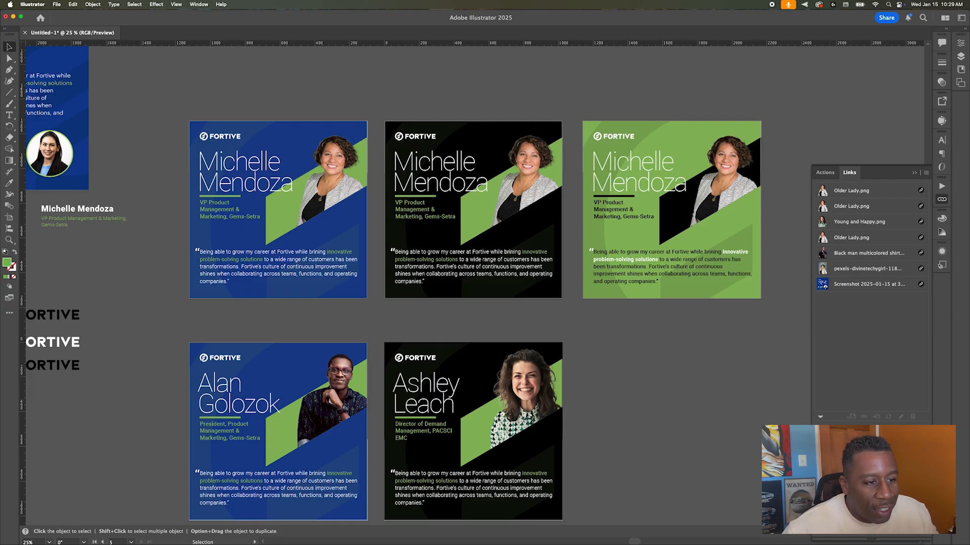
scroll(764, 170, "up", 5)
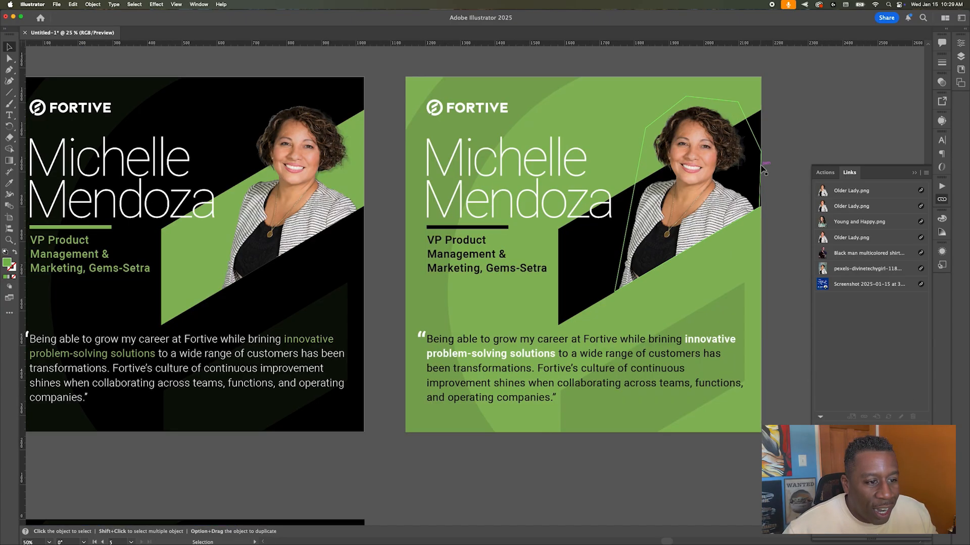
scroll(764, 171, "down", 2)
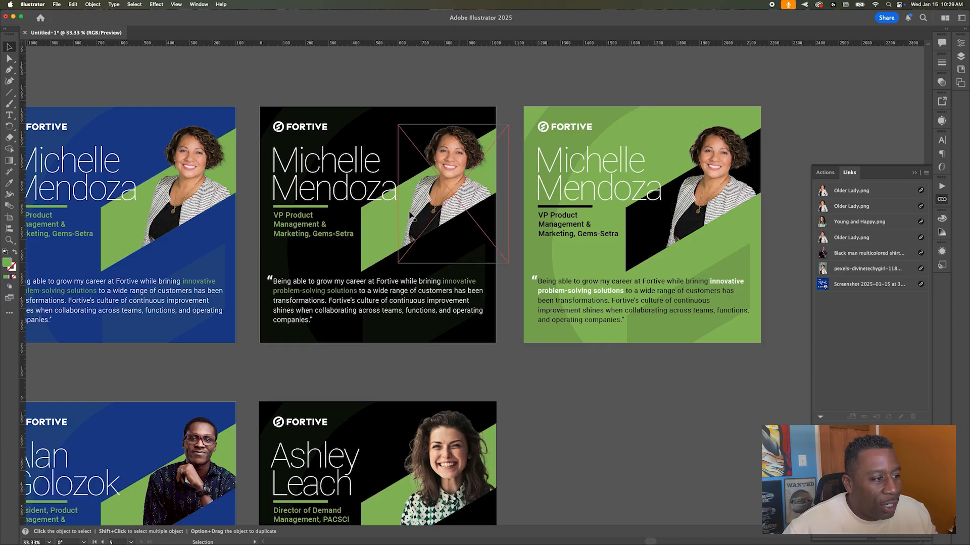
scroll(410, 214, "right", 5)
scroll(410, 214, "left", 10)
scroll(410, 215, "down", 1)
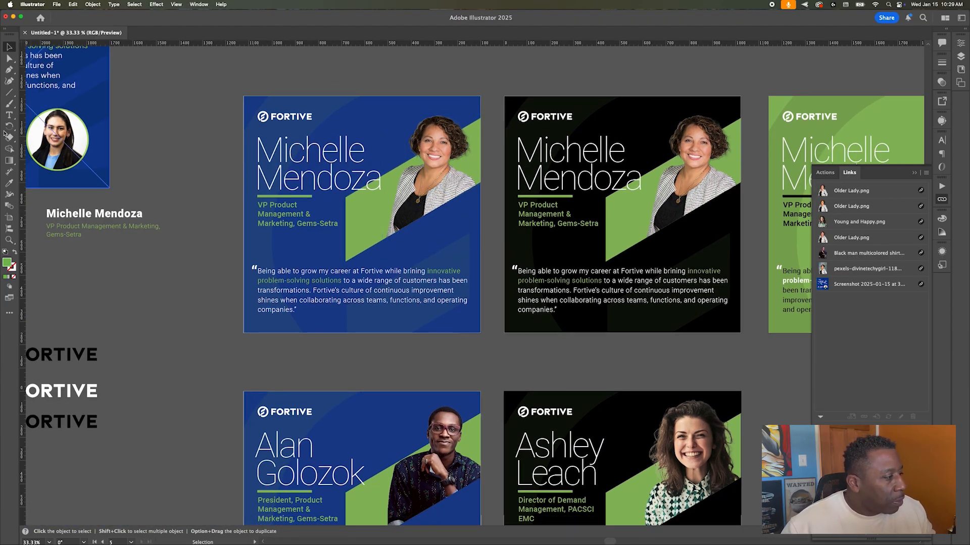
left_click(177, 4)
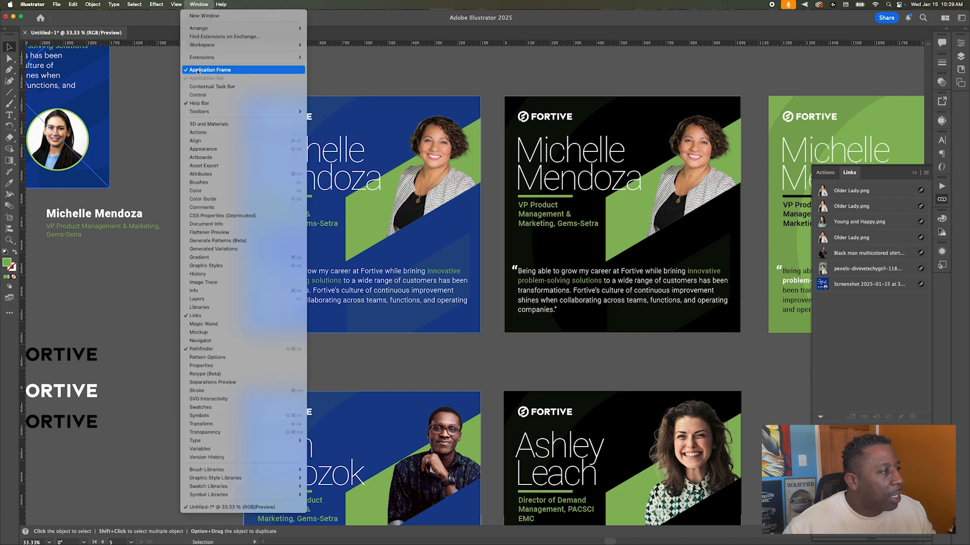
left_click(184, 66)
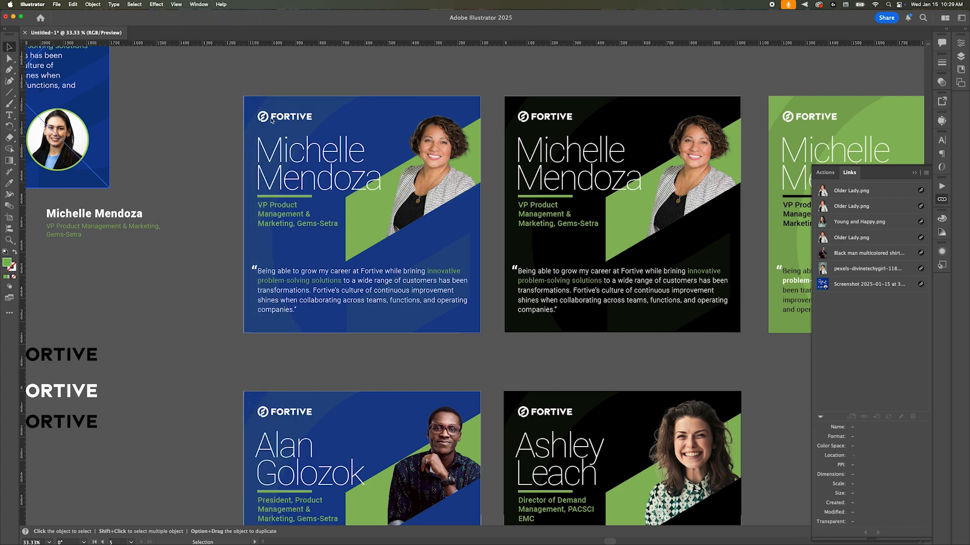